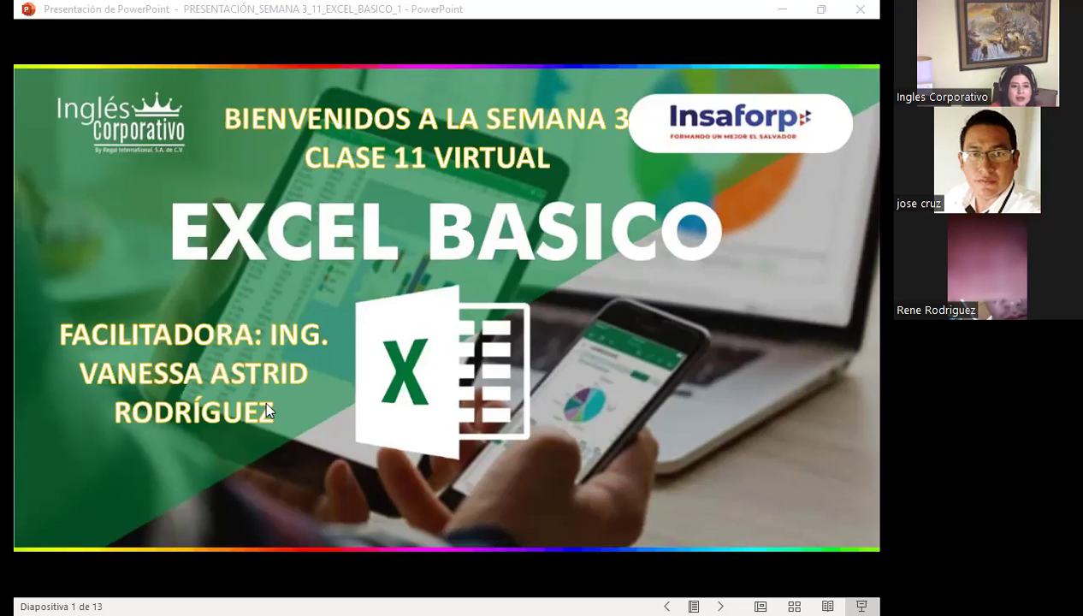
pyautogui.hotkey('ctrl', 'pageup')
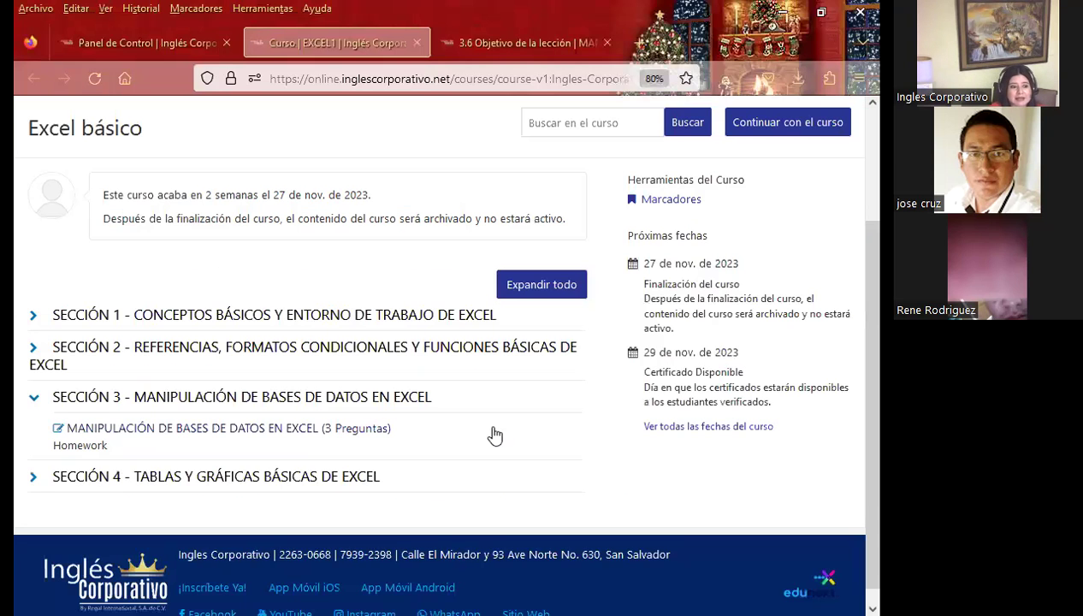
pyautogui.scroll(-1, 573, 476)
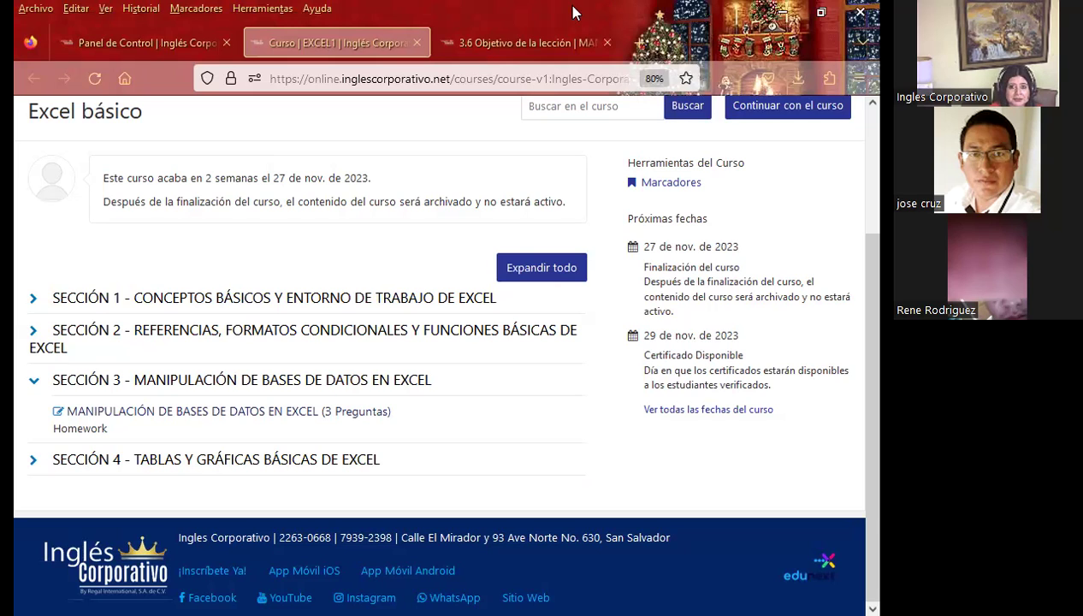
# Step: Open the 3.6 lesson objective page and scroll through its Series de relleno table
pyautogui.click(477, 41)
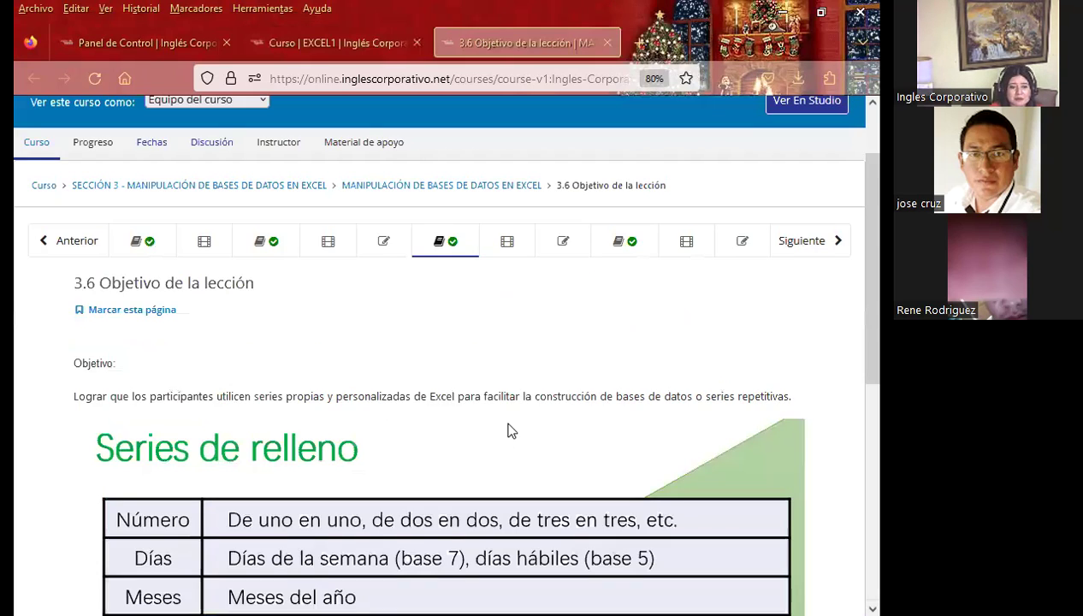
pyautogui.scroll(-2, 503, 421)
pyautogui.scroll(-1, 503, 415)
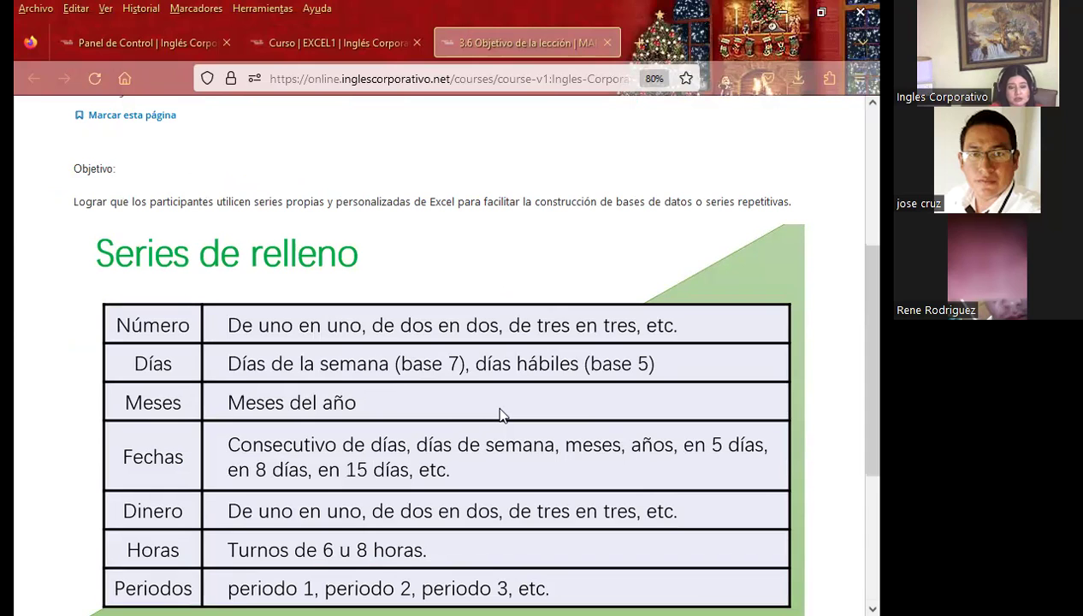
pyautogui.scroll(-3, 500, 415)
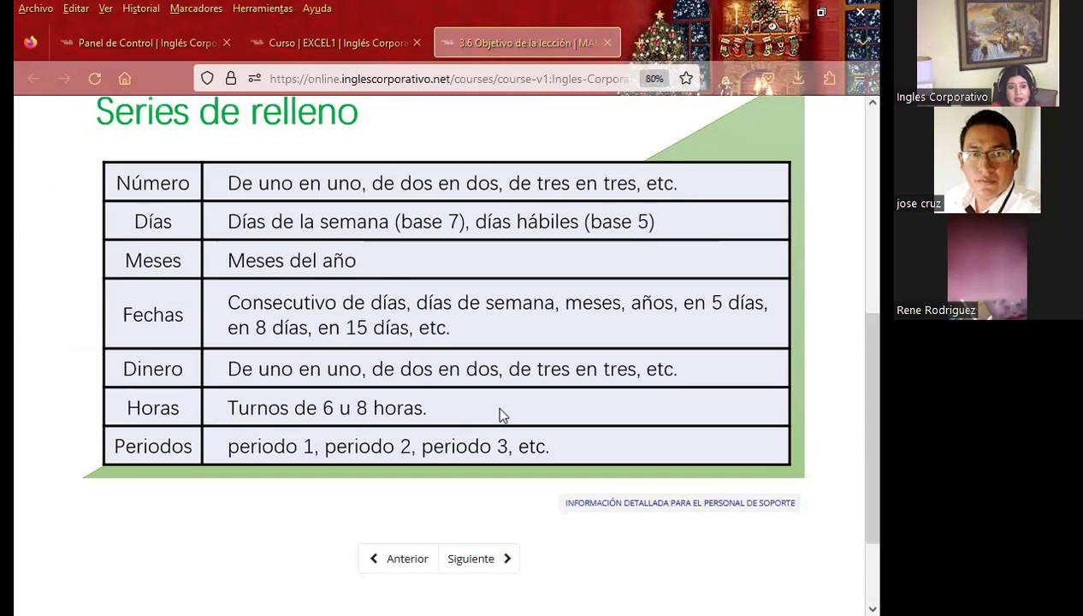
pyautogui.scroll(-3, 501, 414)
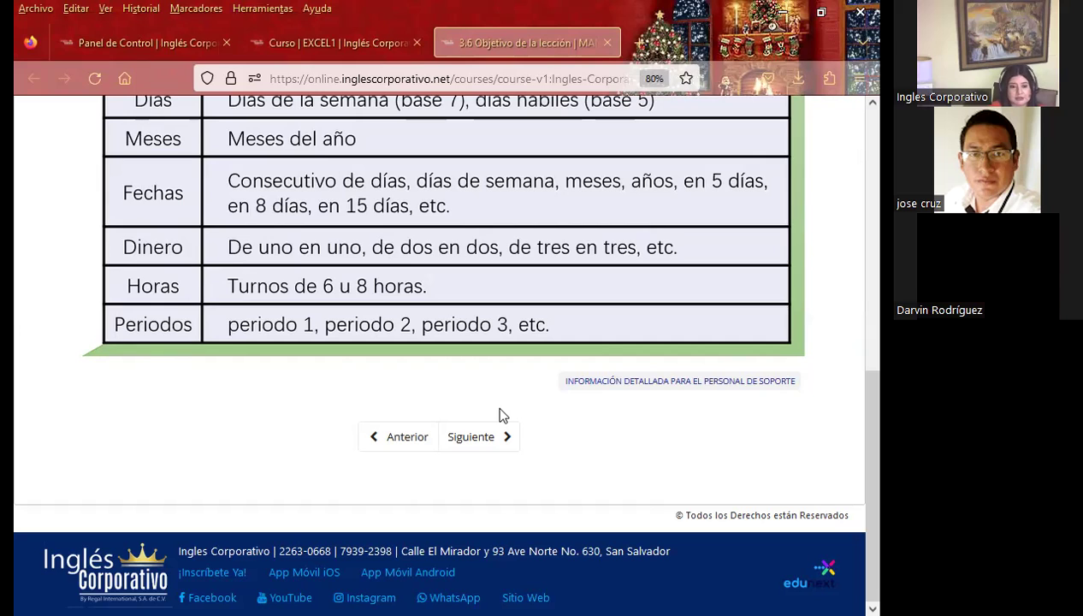
pyautogui.scroll(5, 363, 278)
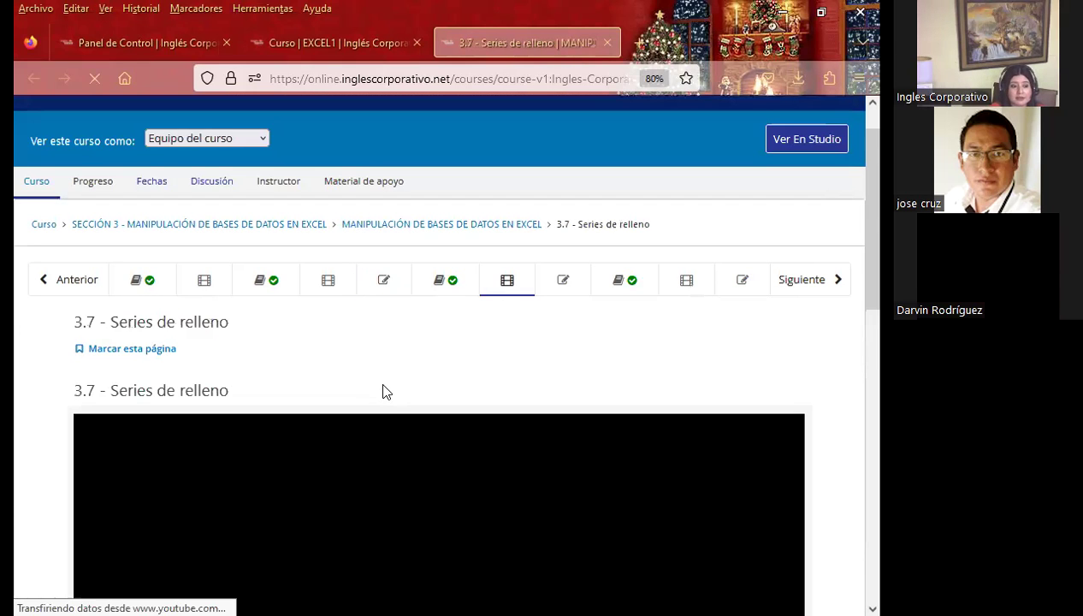
pyautogui.scroll(-2, 25, 423)
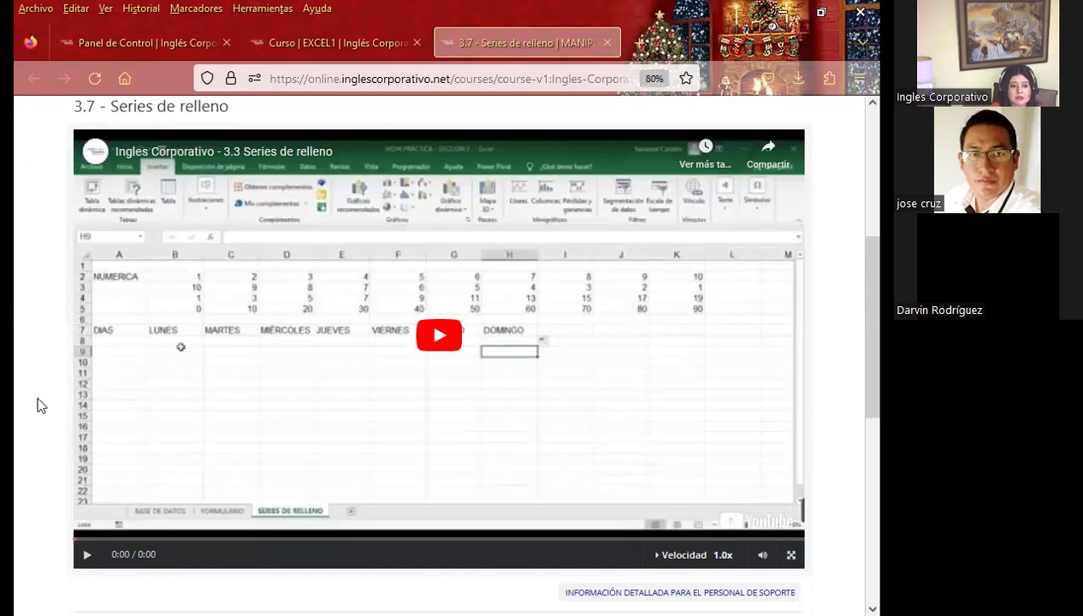
pyautogui.scroll(-3, 39, 405)
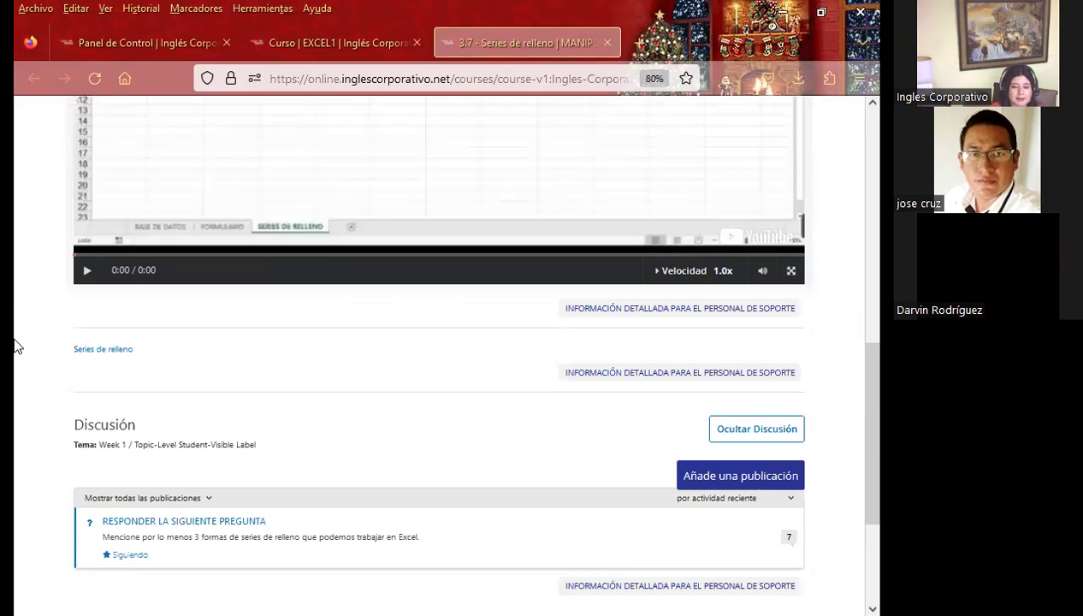
pyautogui.scroll(2, 16, 346)
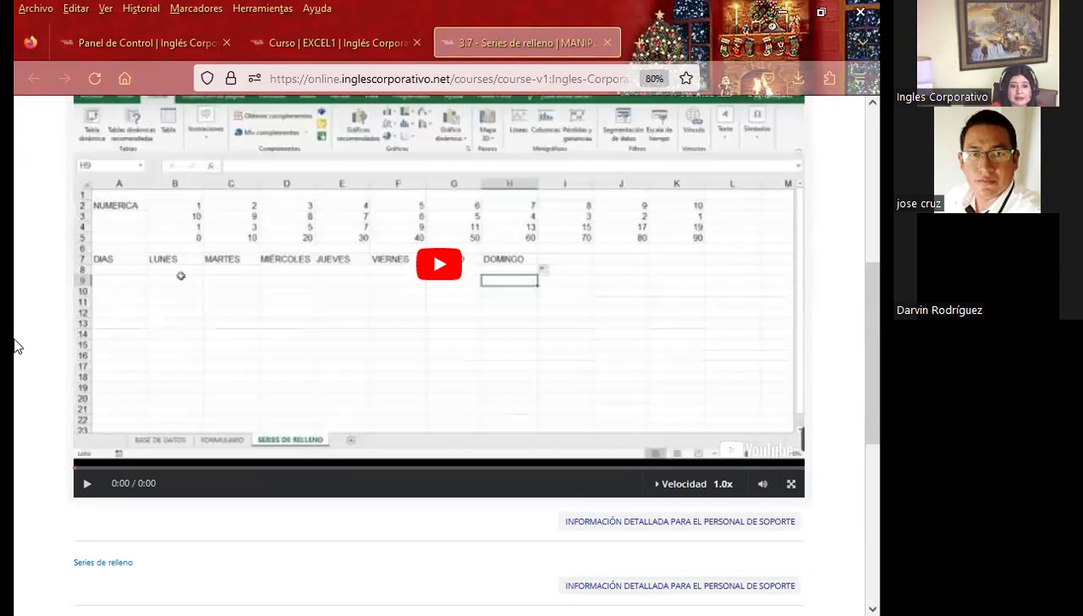
pyautogui.scroll(-3, 15, 346)
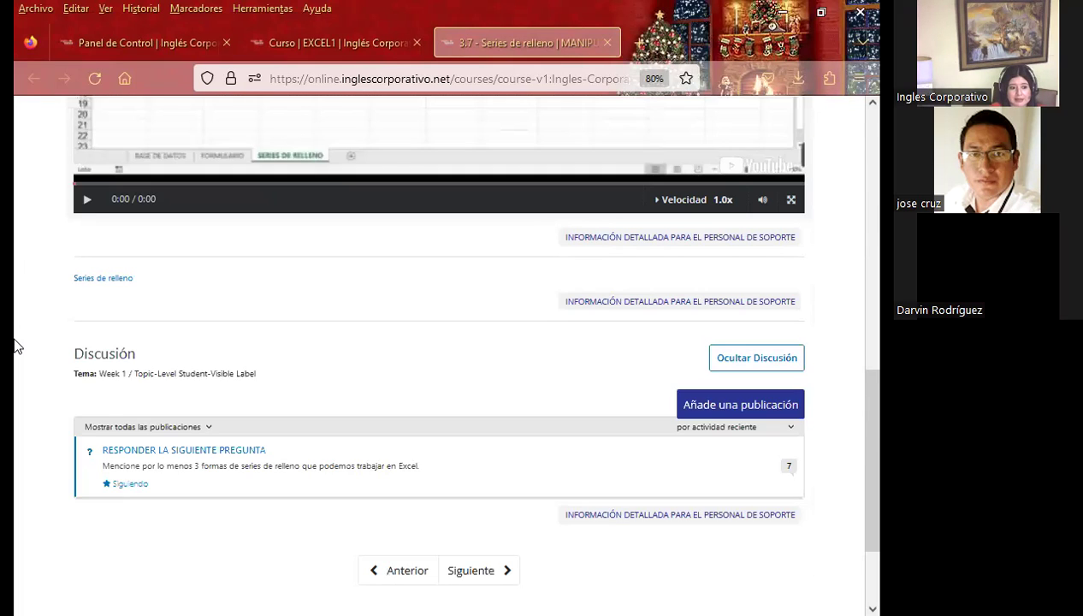
pyautogui.scroll(-1, 15, 346)
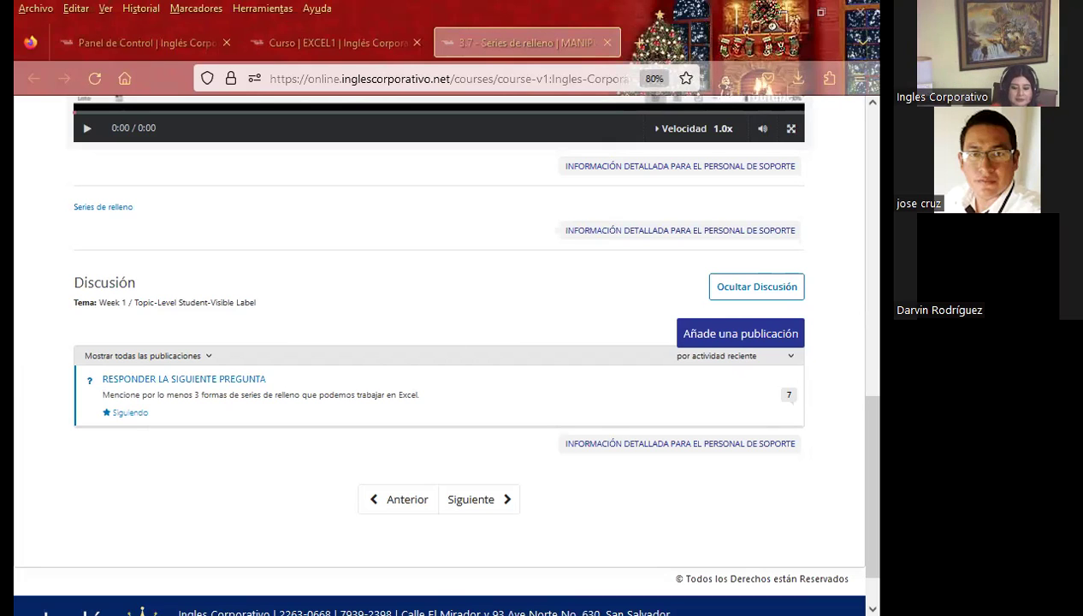
# Step: Return to the Excel Básico presentation and advance past SESIÓN: 11 and AGENDA to slide 4
pyautogui.hotkey('alt', 'Tab')
pyautogui.press('Right')
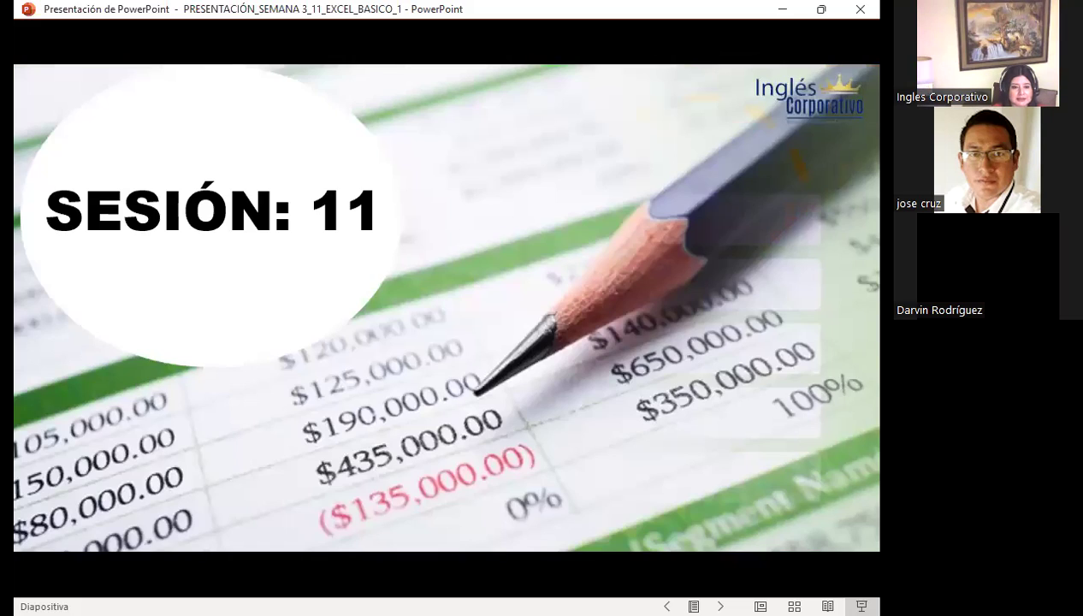
pyautogui.press('Right')
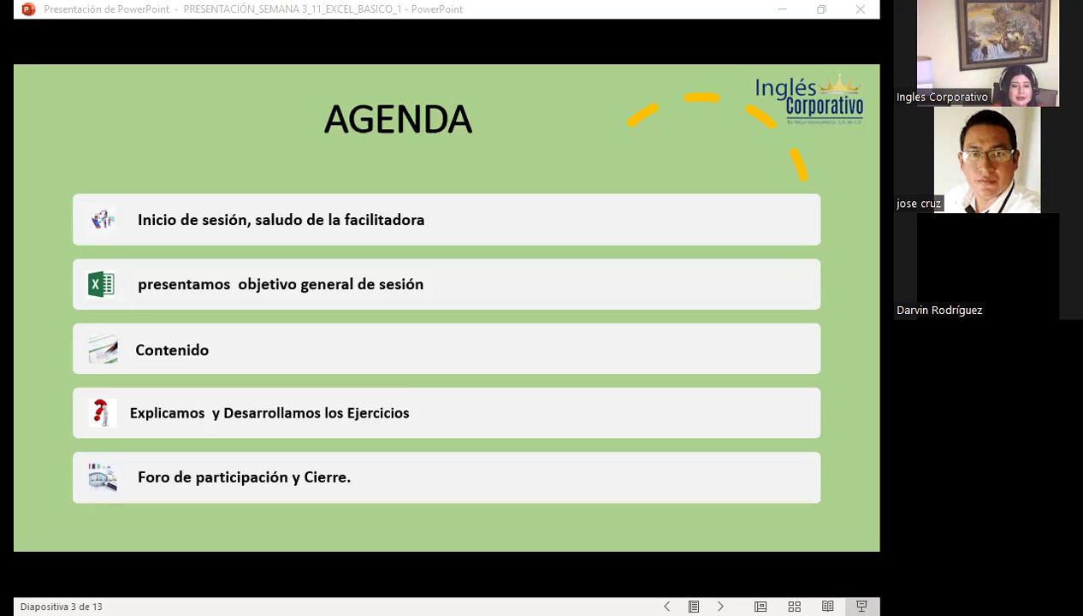
pyautogui.press('Right')
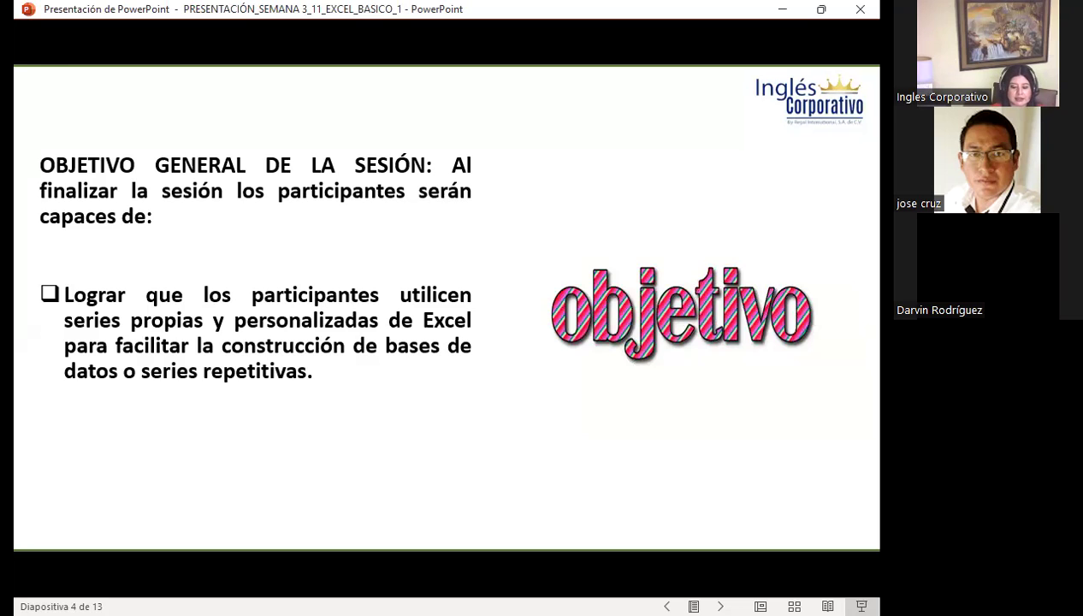
# Step: Advance the slideshow to slide 5, 'Rellenar una serie de datos'
pyautogui.press('Right')
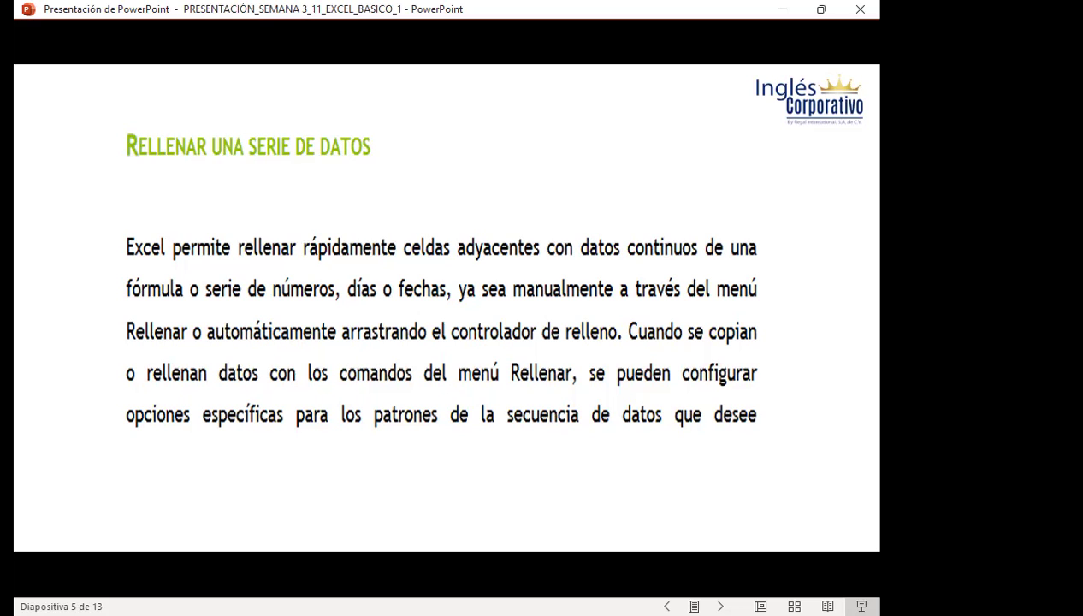
# Step: Advance through the series-creation slide to slide 7 on series patterns and types
pyautogui.press('Right')
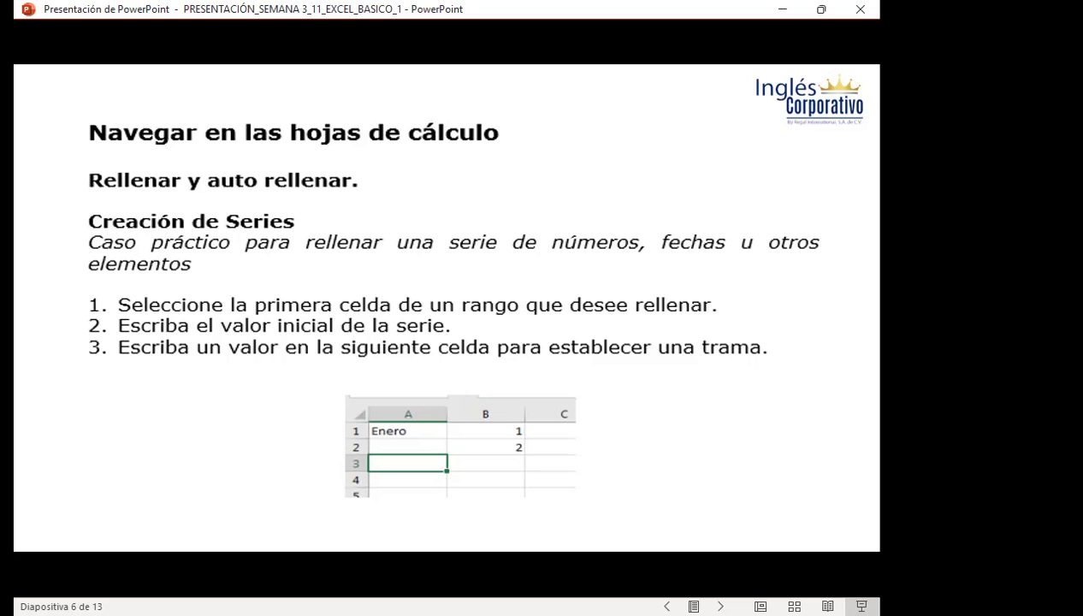
pyautogui.press('Right')
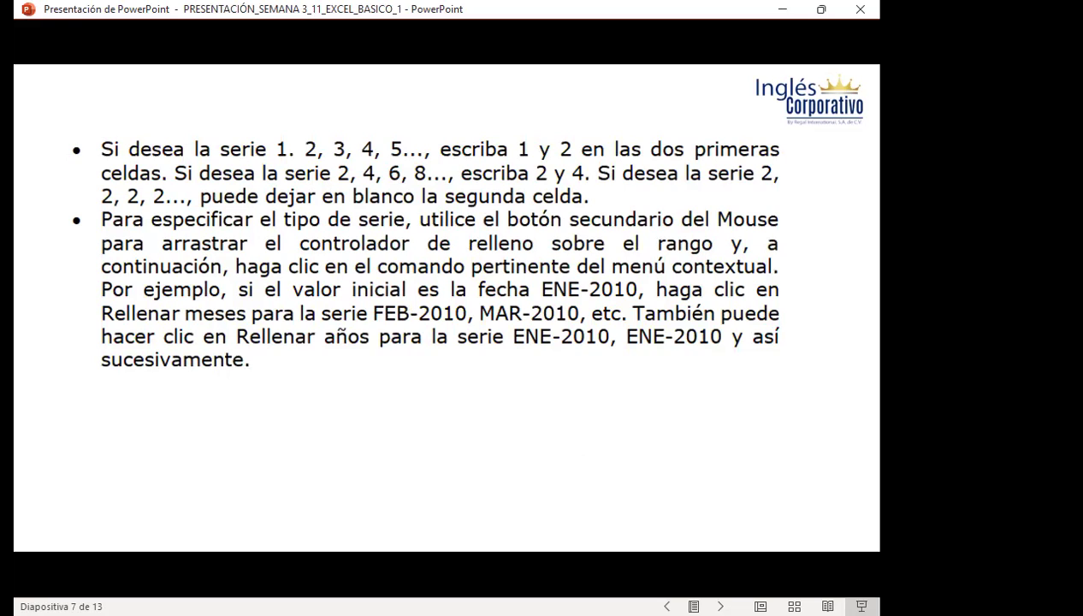
# Step: Advance to slide 8 on dragging the fill handle to create a series
pyautogui.press('Right')
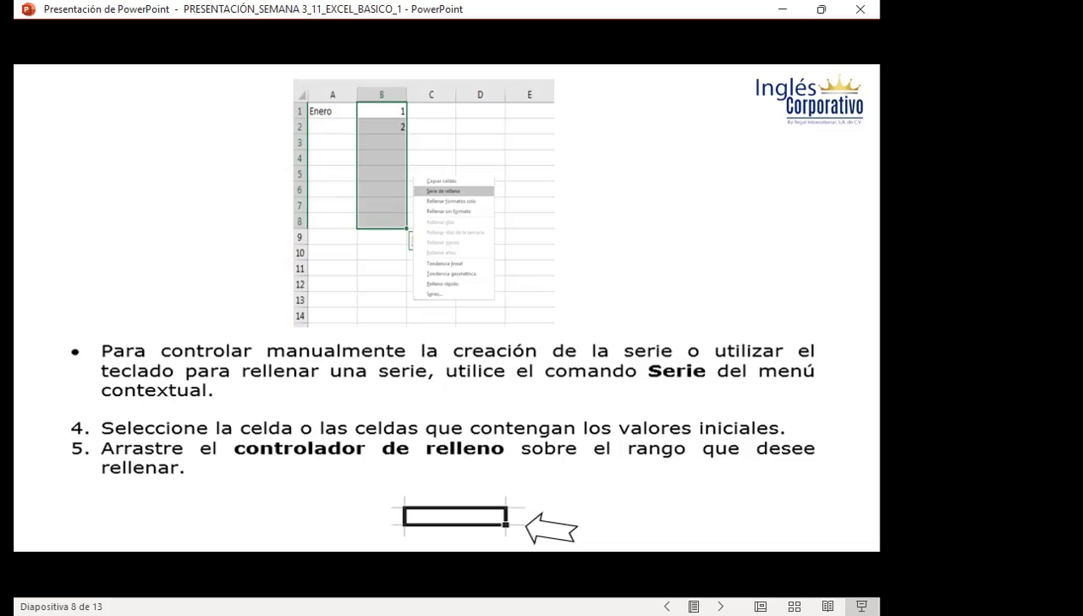
# Step: Advance to slide 9 showing series 1–10, 2–20 and Enero–Octubre
pyautogui.press('Right')
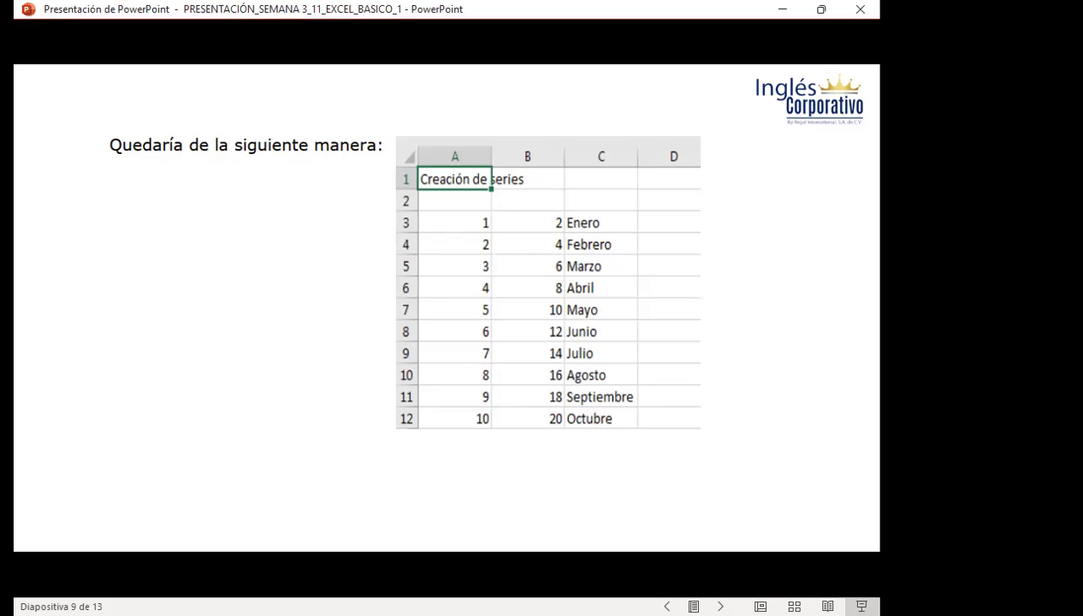
# Step: Advance to slide 10 'EJERCICIOS A TRABAJAR', then switch to the Excel workbook
pyautogui.press('Right')
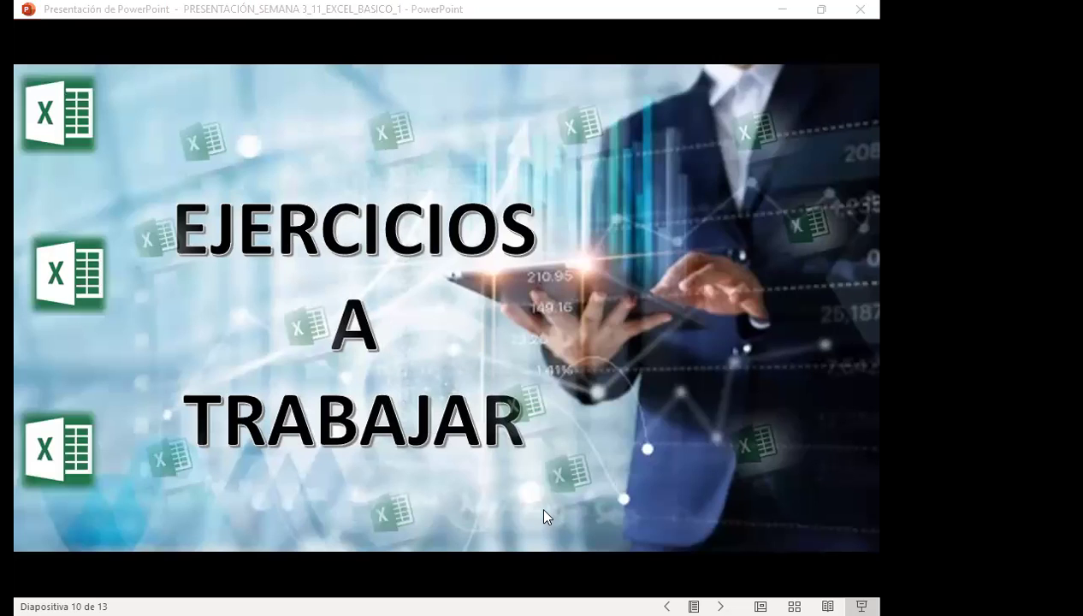
pyautogui.hotkey('alt', 'Tab')
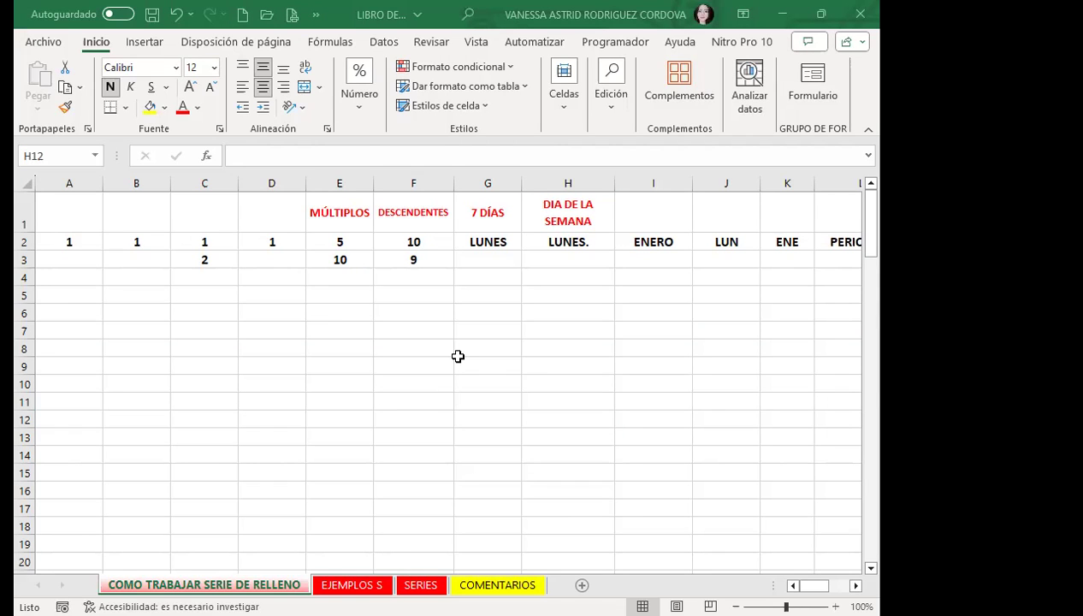
# Step: Collapse the ribbon to its tab names and select cell A2 holding the seed value 1
pyautogui.click(349, 308)
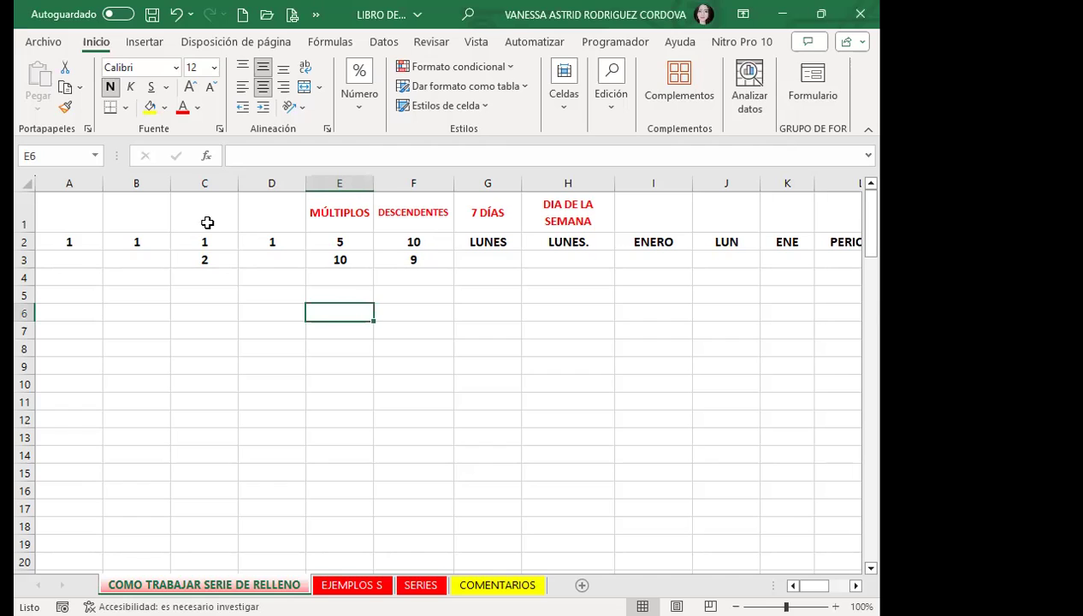
pyautogui.doubleClick(95, 43)
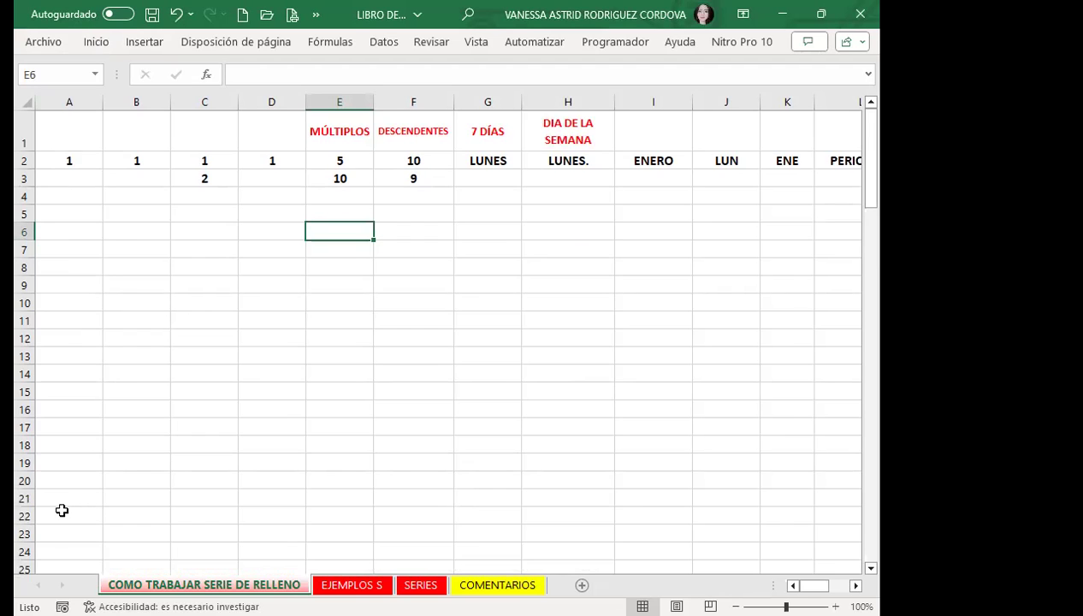
pyautogui.click(143, 371)
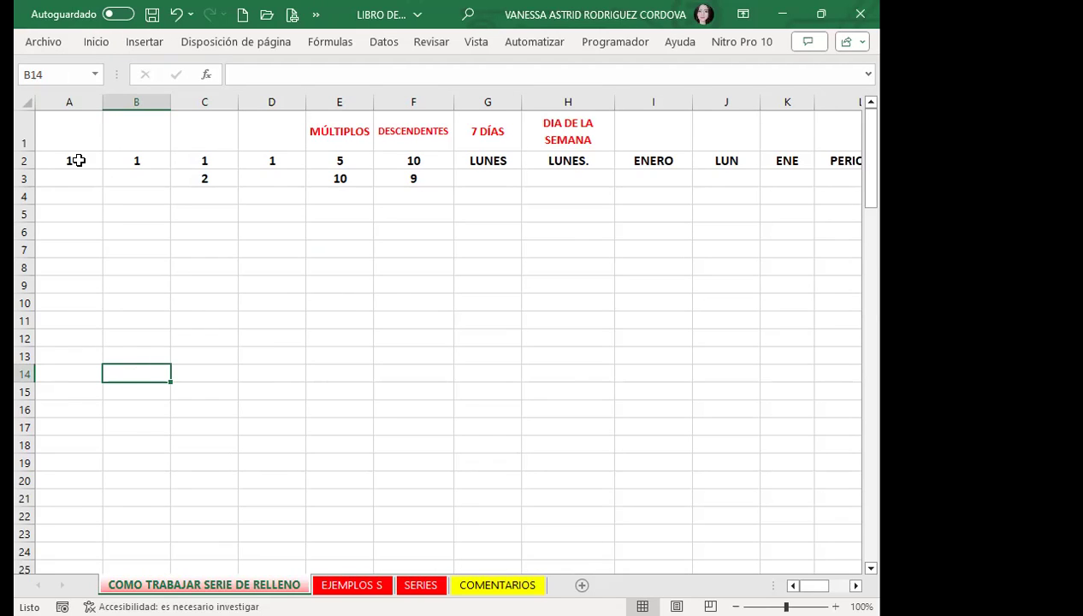
pyautogui.click(79, 159)
# Step: Copy the 1 in A2 down to A21 and bring up the Auto Fill Options
pyautogui.moveTo(104, 171); pyautogui.dragTo(93, 501)
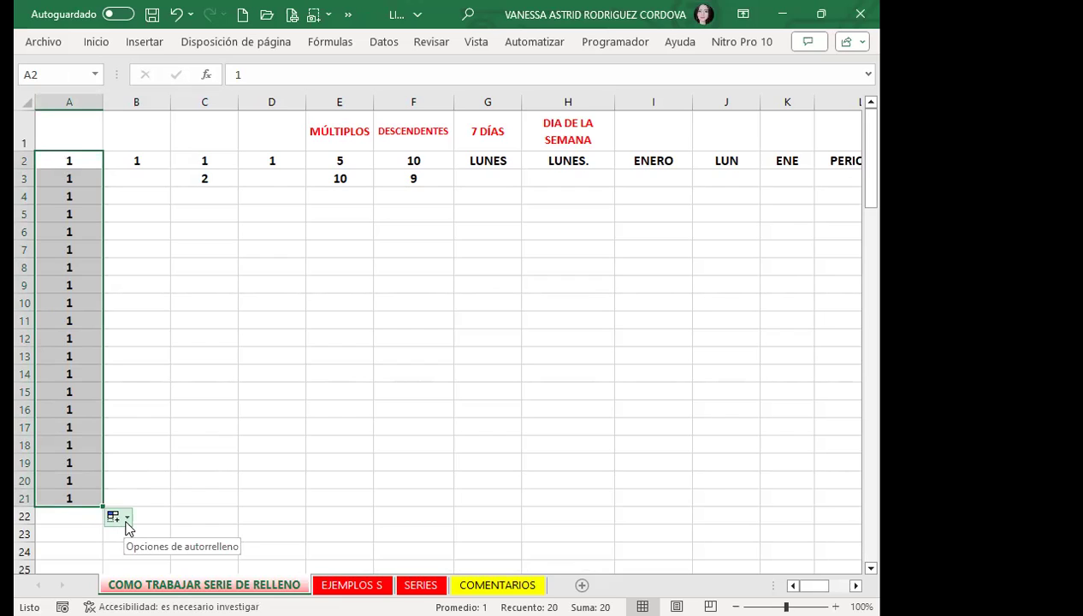
pyautogui.click(127, 520)
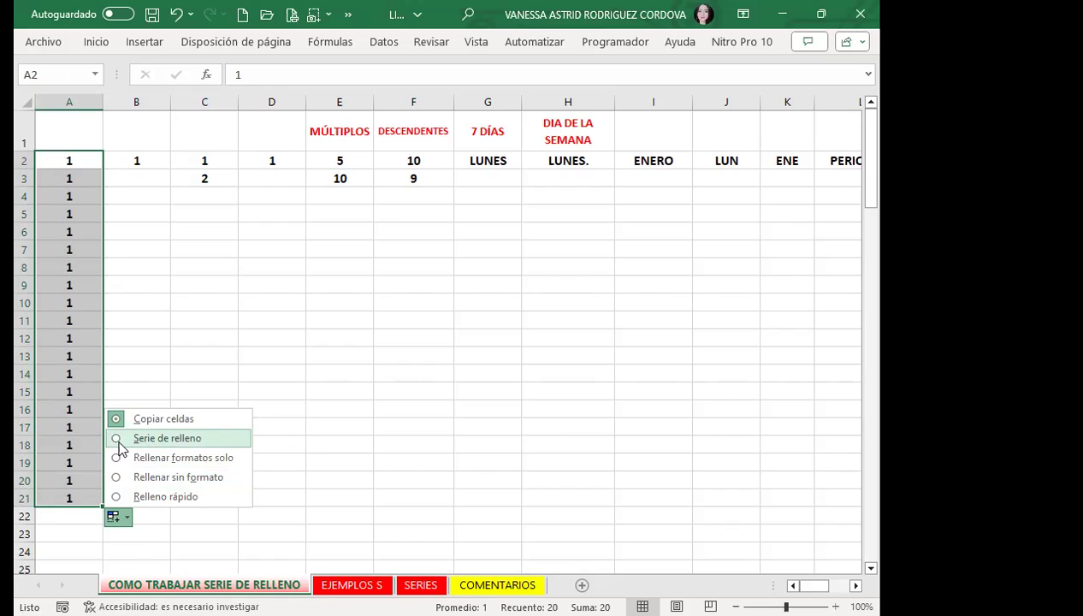
# Step: Choose Serie de relleno so A2:A21 counts 1 to 20, then select cell B2
pyautogui.click(120, 440)
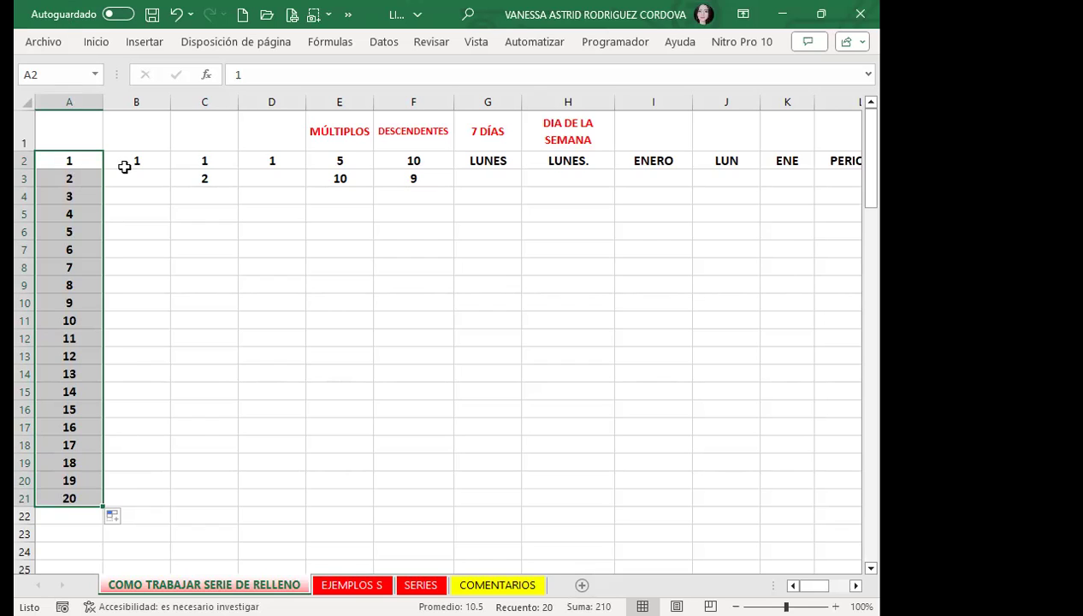
pyautogui.click(135, 178)
pyautogui.click(153, 162)
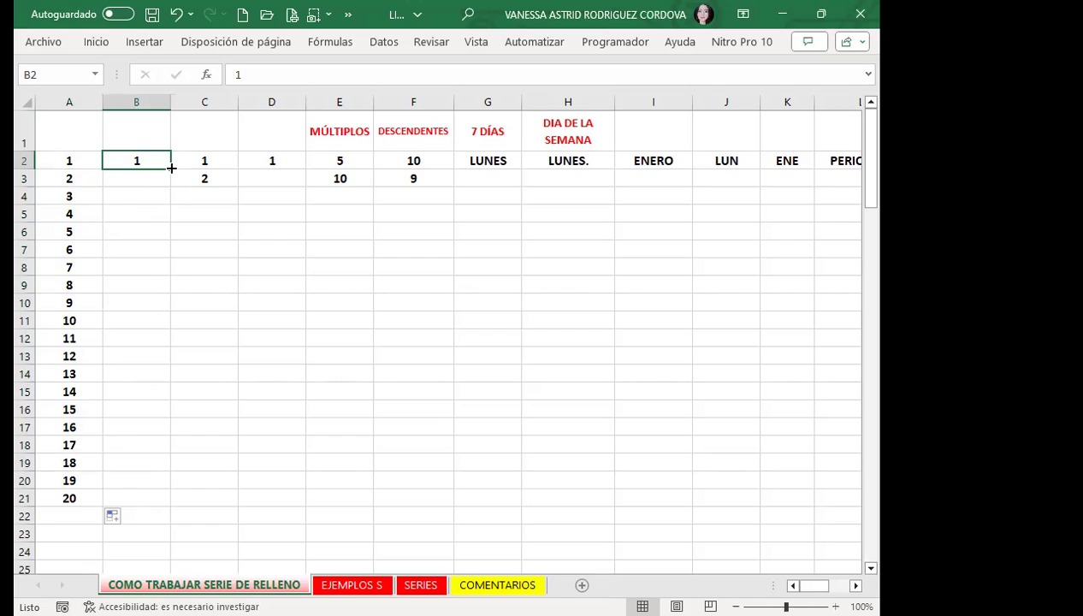
# Step: Fill B2:B21 with the series 1–20 via Serie de relleno, undoing and redoing the fill once
pyautogui.moveTo(170, 169); pyautogui.dragTo(147, 495)
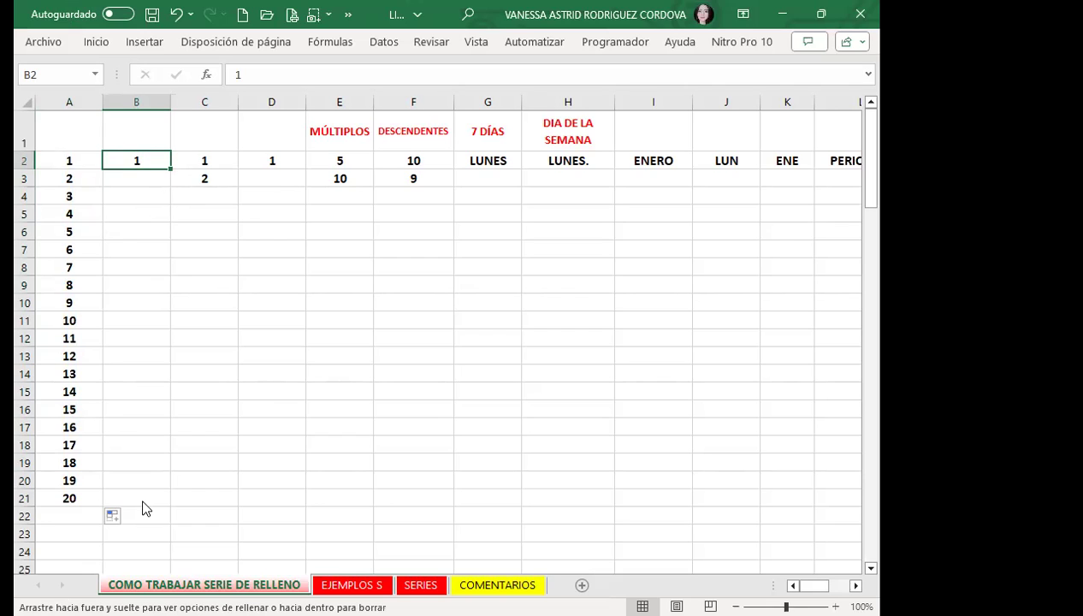
pyautogui.moveTo(144, 508); pyautogui.dragTo(143, 508)
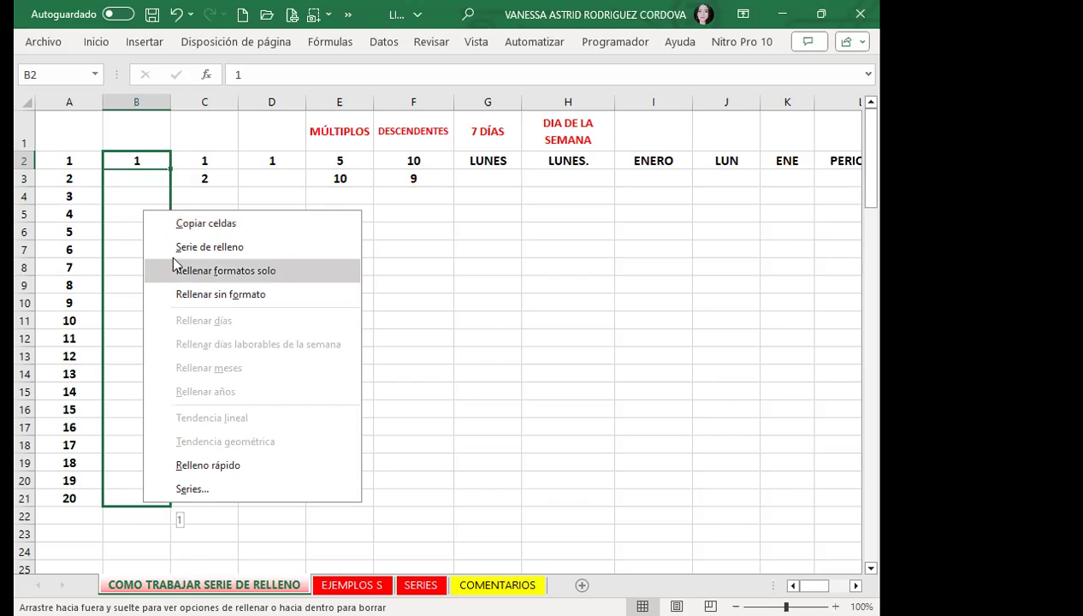
pyautogui.click(247, 250)
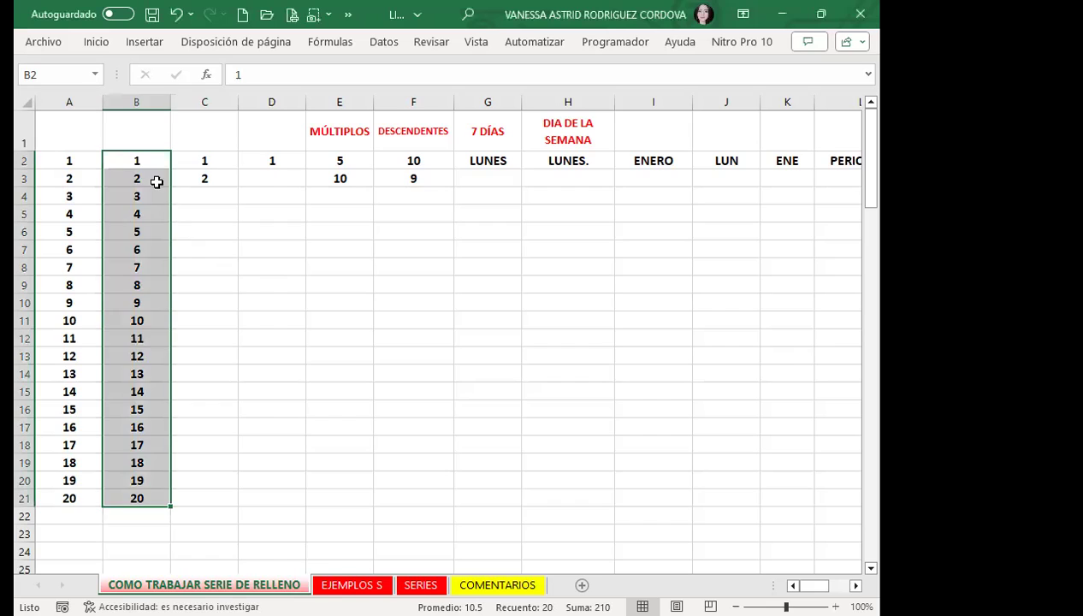
pyautogui.hotkey('ctrl', 'z')
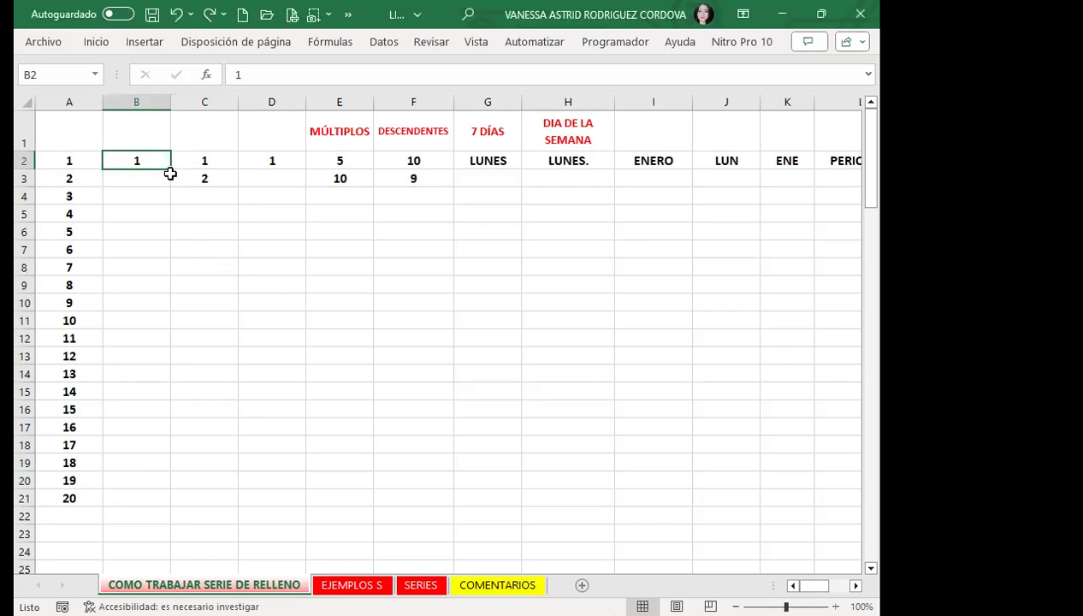
pyautogui.moveTo(170, 168); pyautogui.dragTo(171, 175)
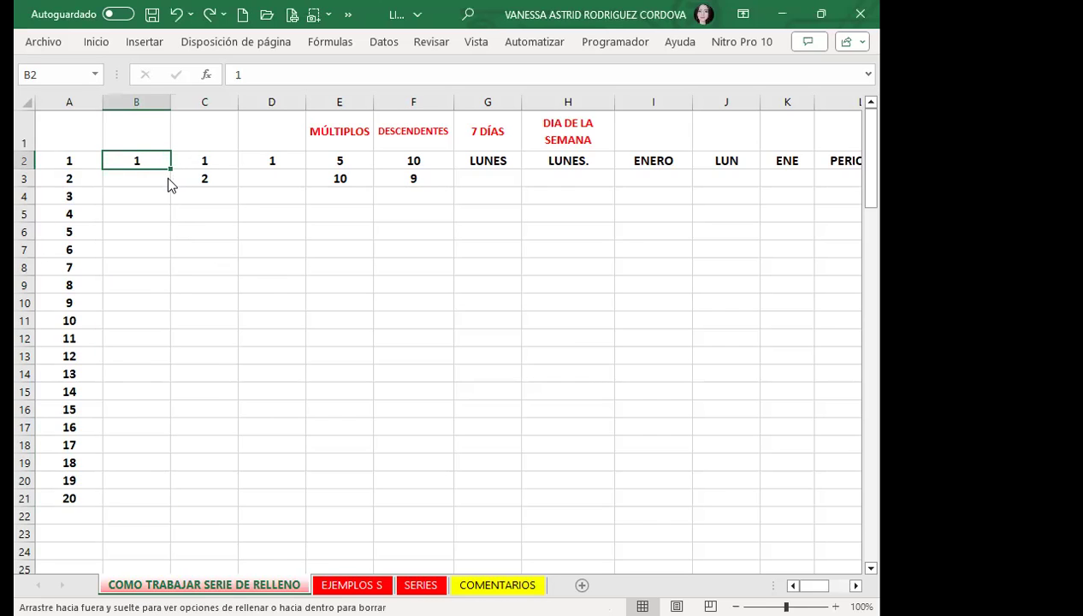
pyautogui.moveTo(155, 488); pyautogui.dragTo(157, 507)
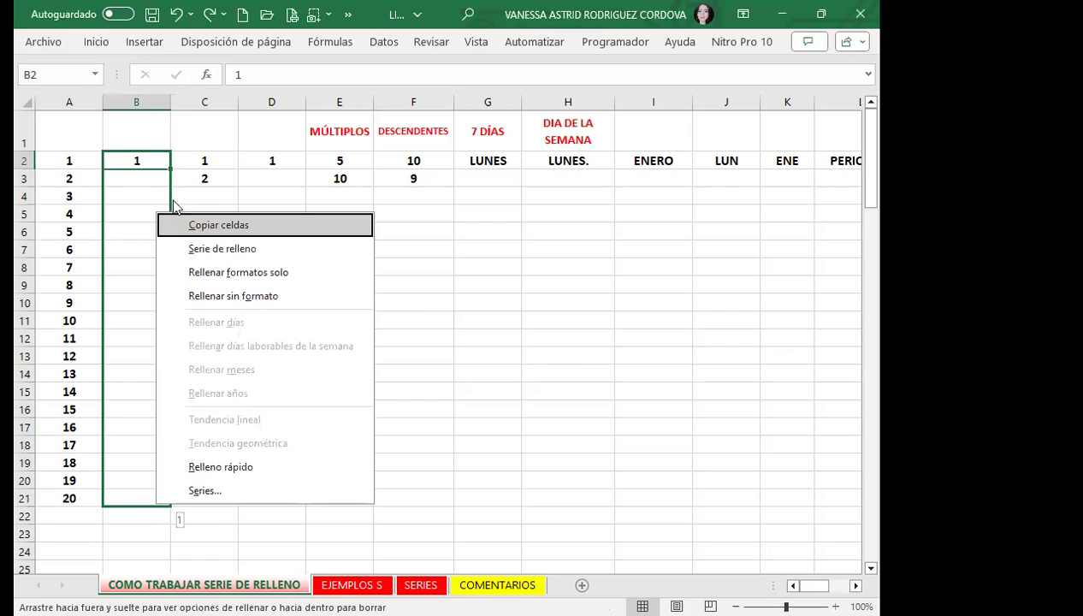
pyautogui.click(229, 255)
# Step: Select the 1 and 2 in C2:C3 and autofill them down to C21
pyautogui.click(202, 195)
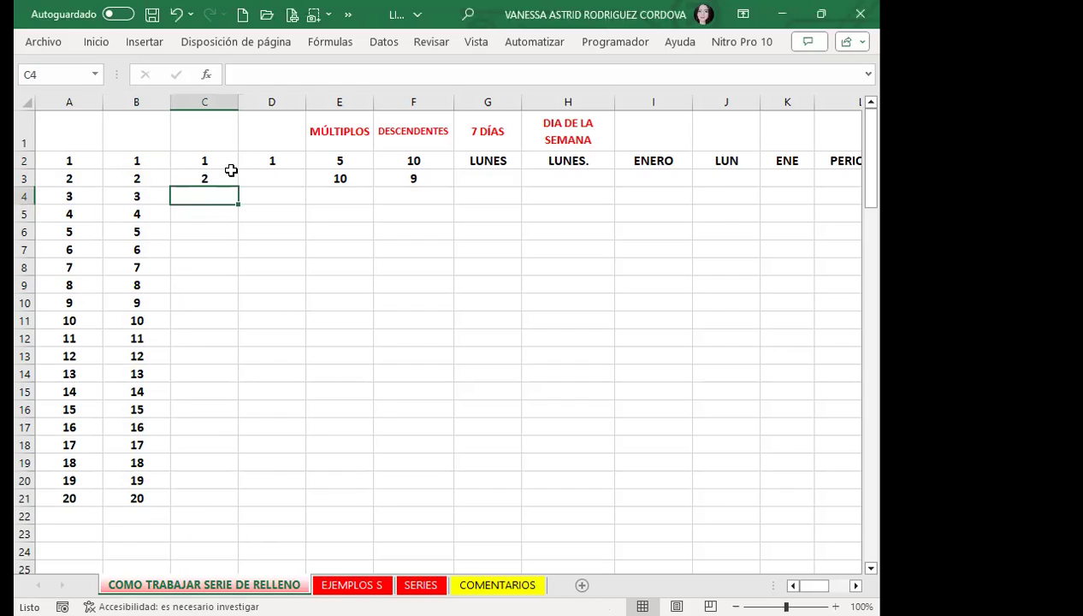
pyautogui.click(216, 163)
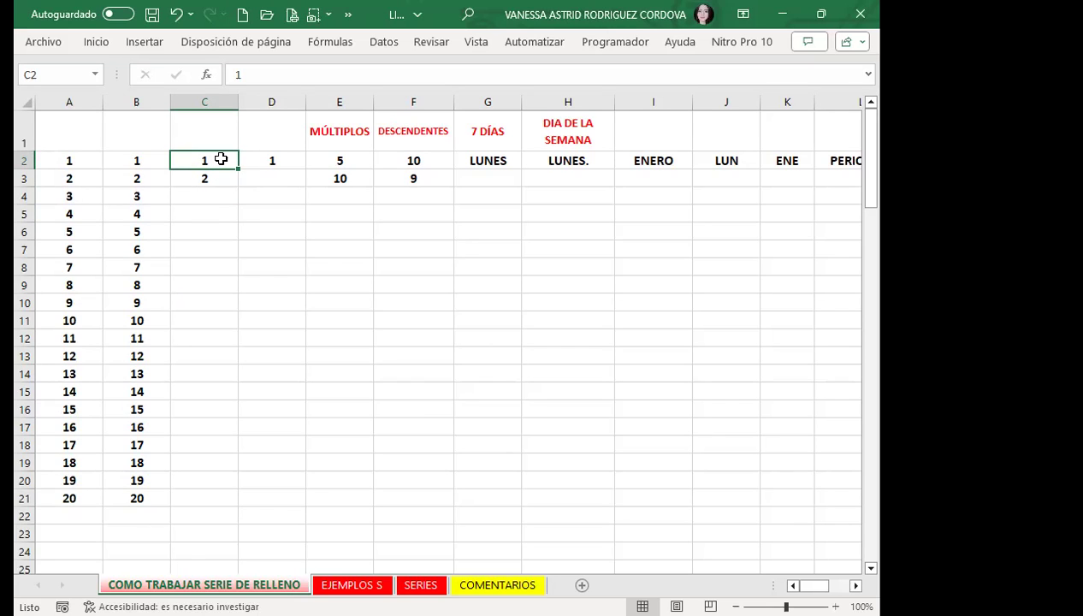
pyautogui.moveTo(213, 165); pyautogui.dragTo(213, 175)
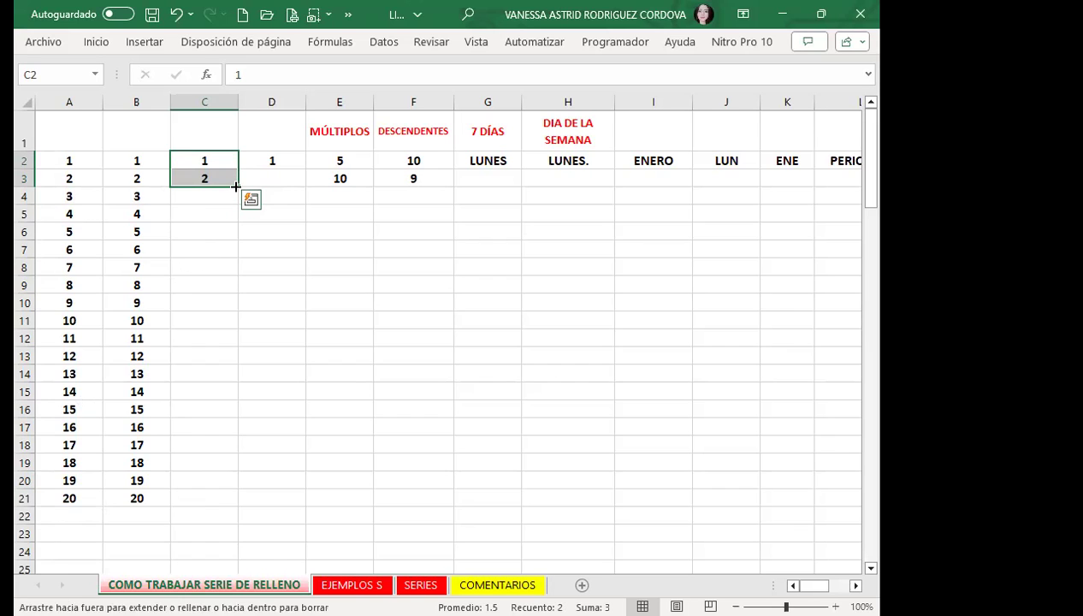
pyautogui.doubleClick(236, 186)
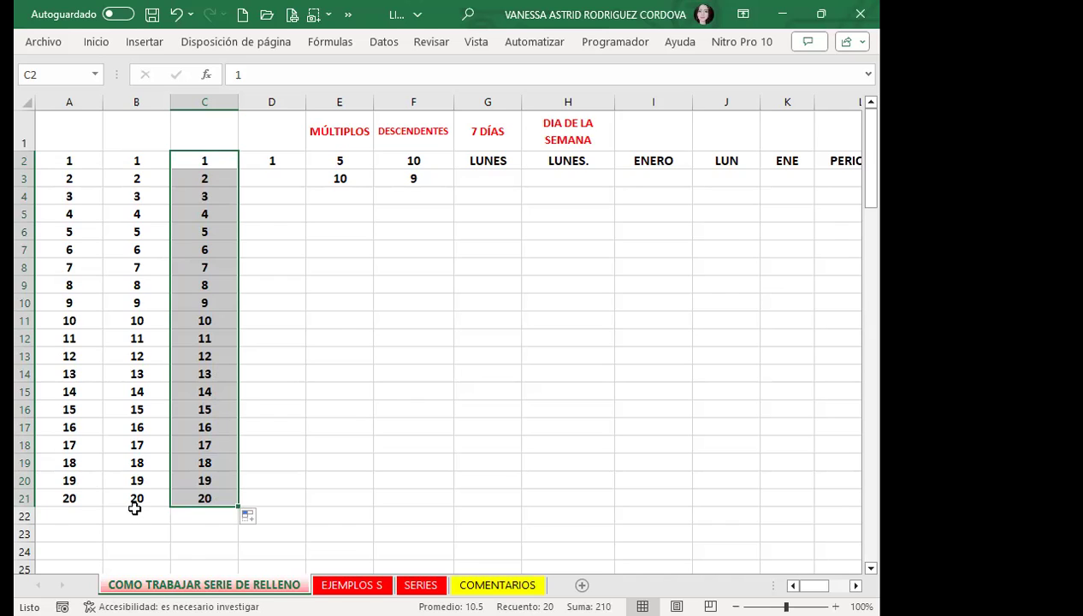
pyautogui.click(289, 161)
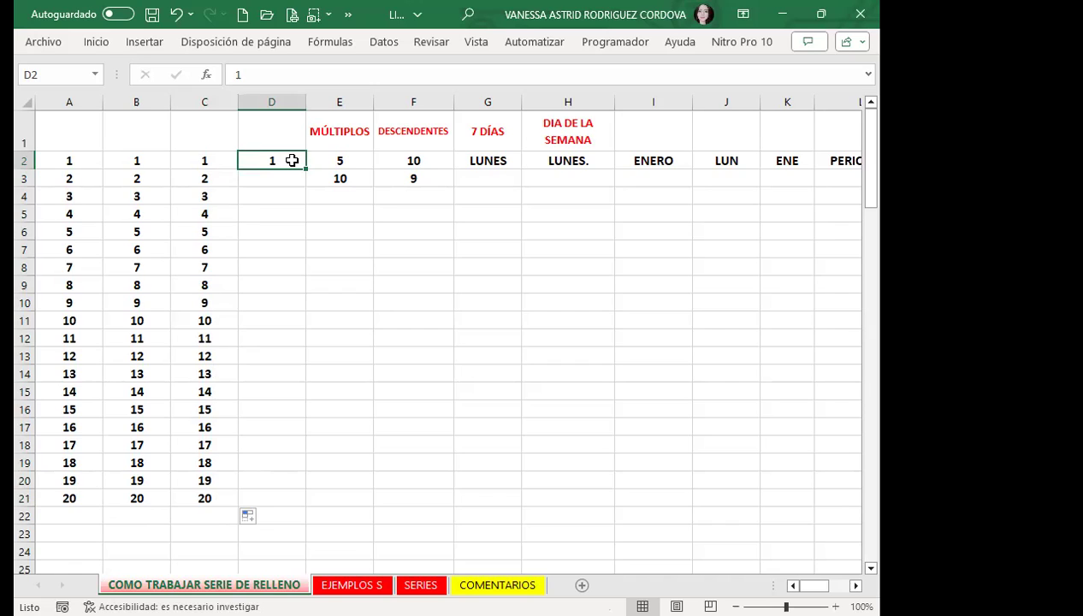
# Step: Extend D2 and the blank D3 to D21 as Serie de relleno, giving 1–10 on alternate rows
pyautogui.moveTo(292, 160); pyautogui.dragTo(291, 177)
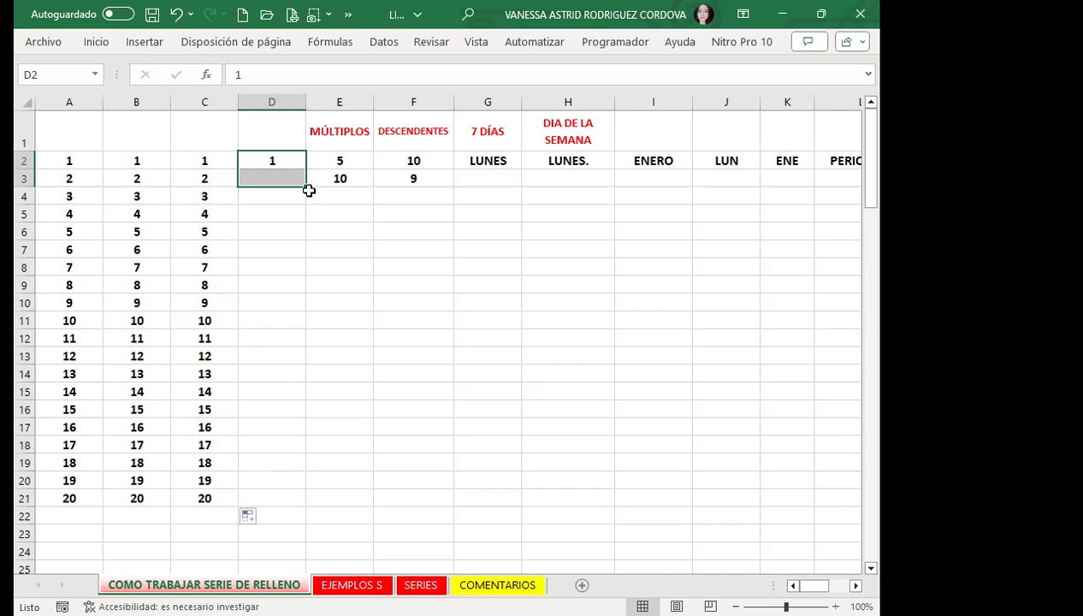
pyautogui.click(272, 180)
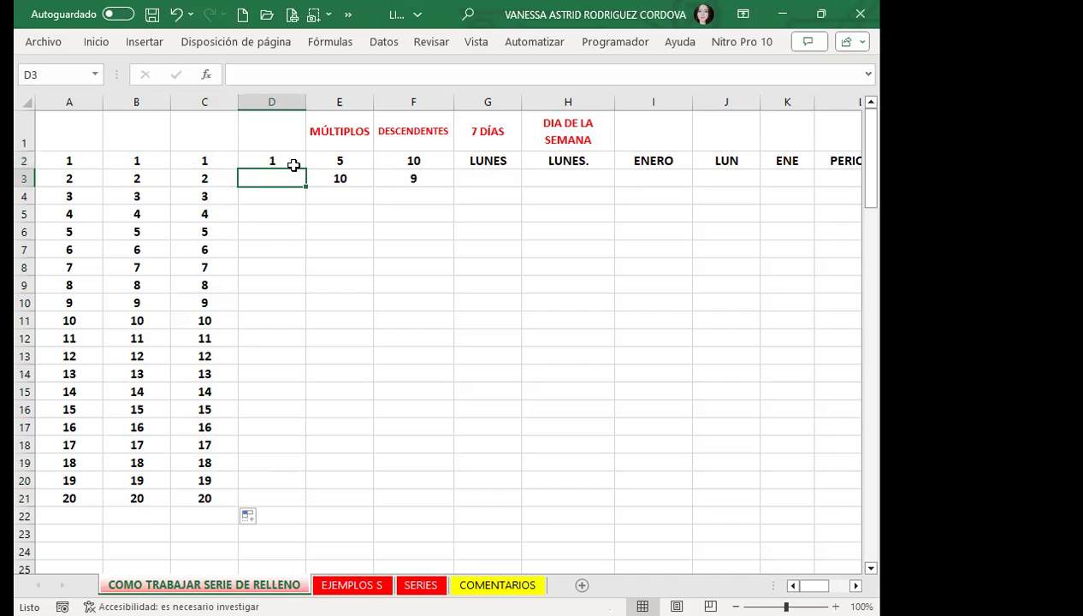
pyautogui.click(289, 155)
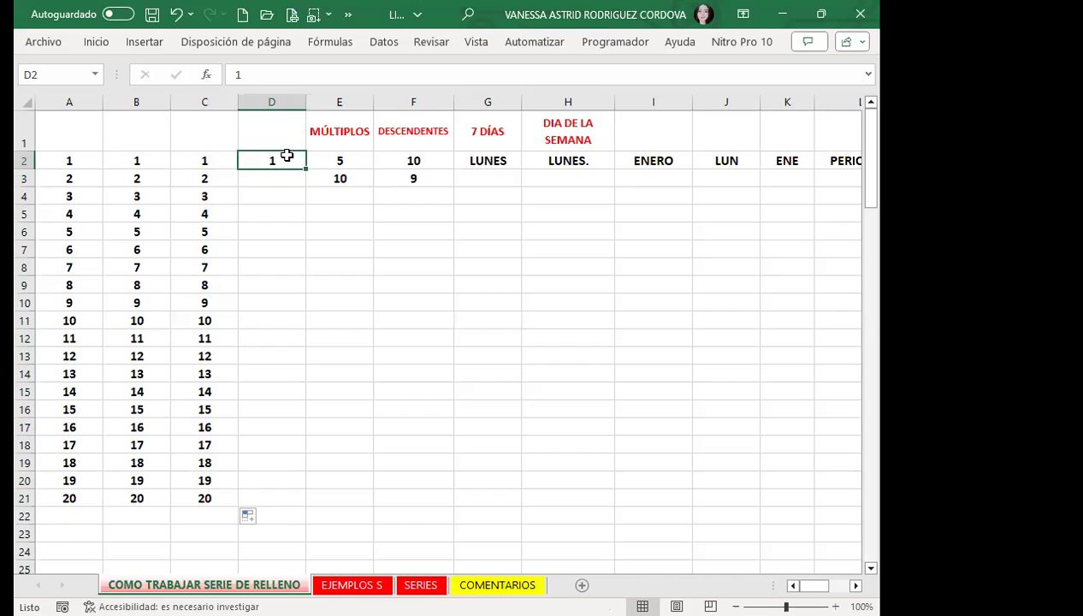
pyautogui.moveTo(287, 155); pyautogui.dragTo(285, 177)
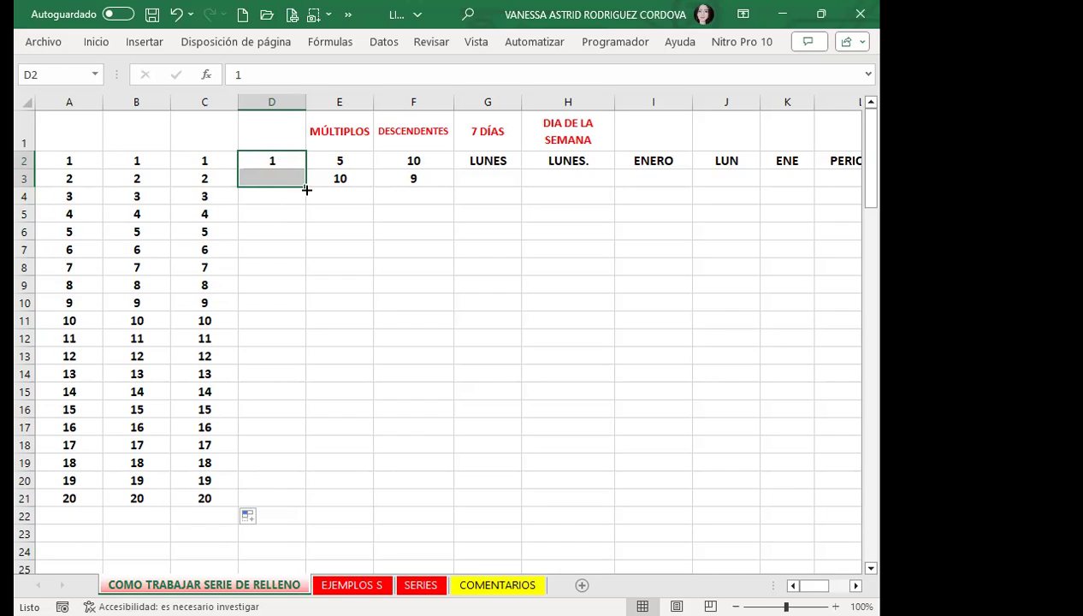
pyautogui.moveTo(305, 186); pyautogui.dragTo(302, 514)
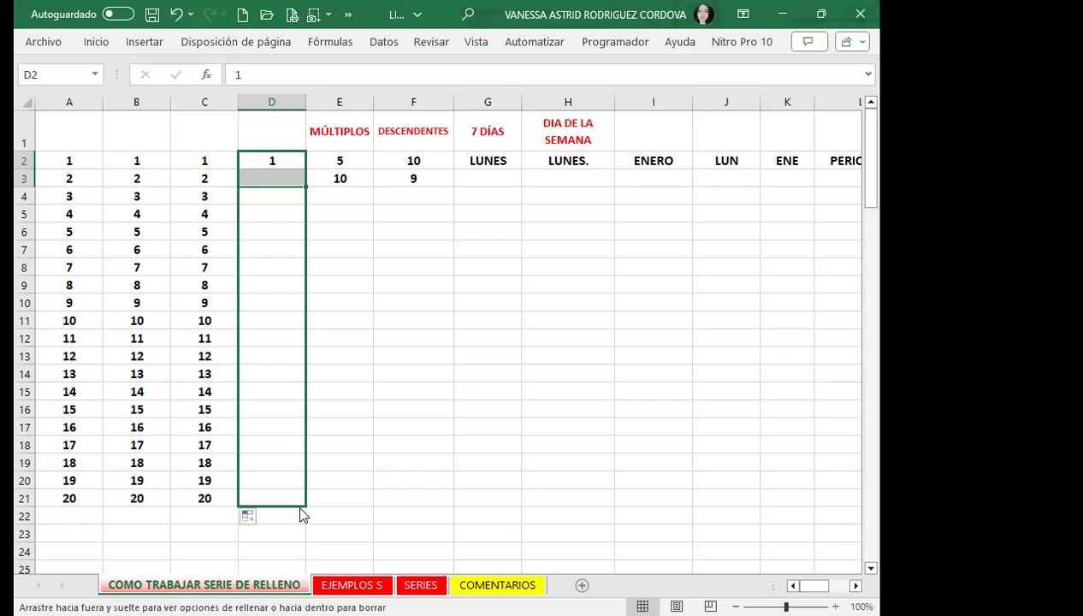
pyautogui.rightClick(303, 514)
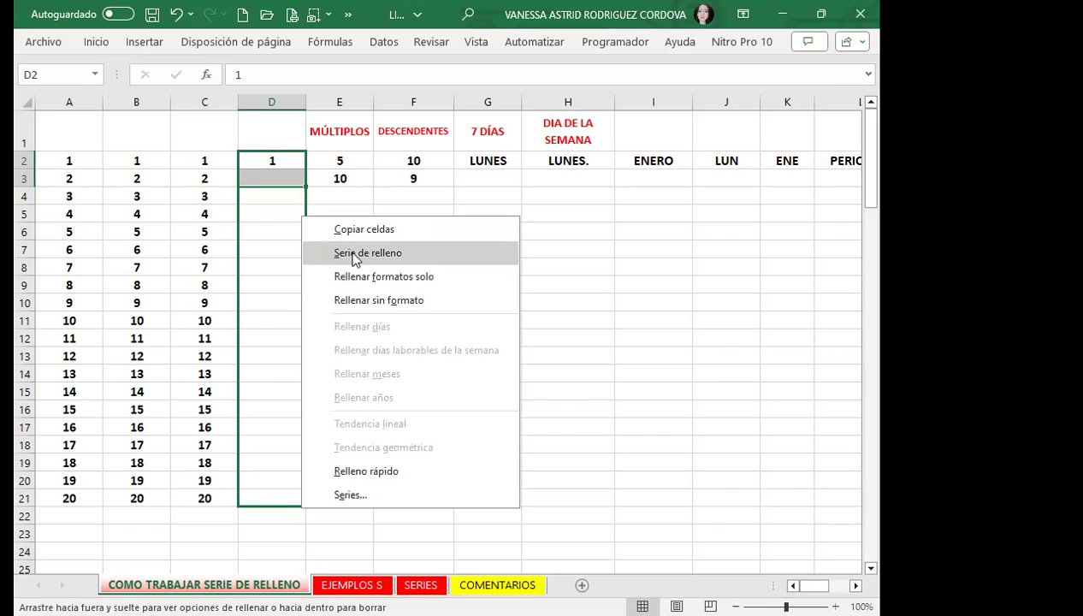
pyautogui.click(353, 252)
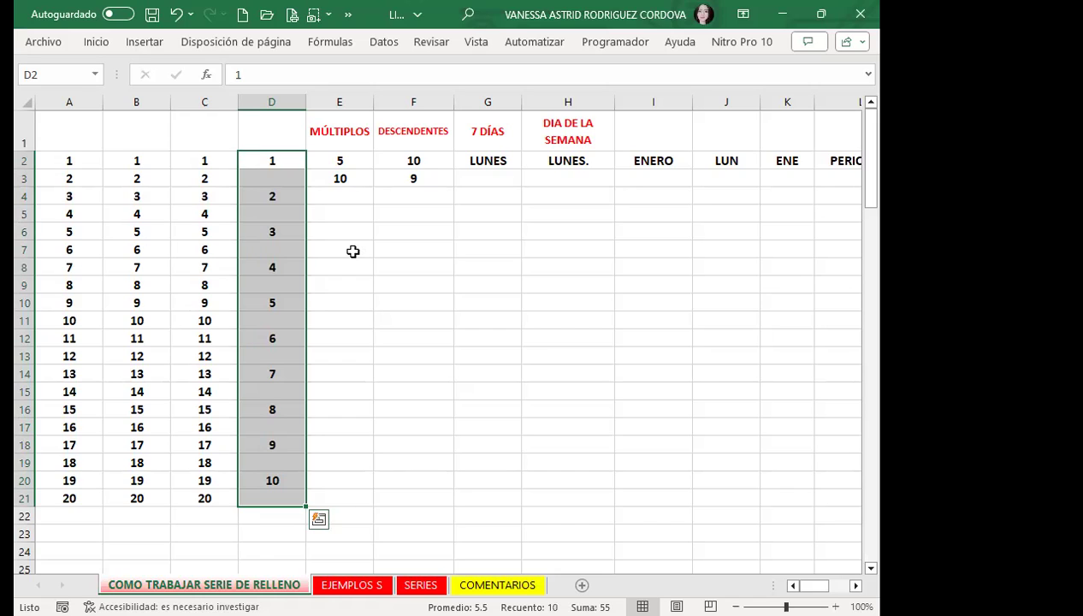
pyautogui.click(285, 181)
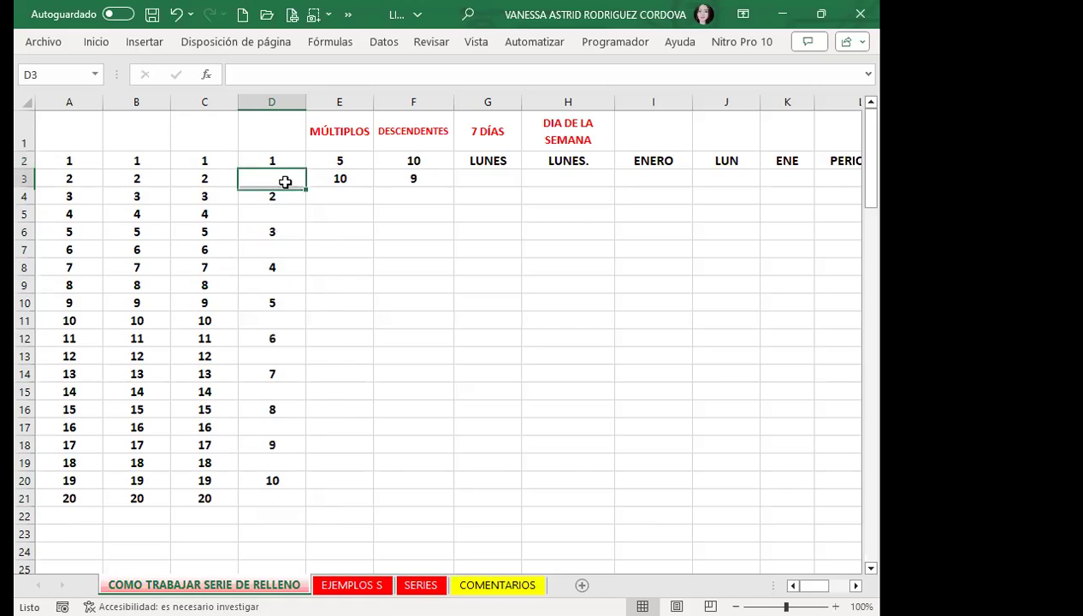
pyautogui.click(277, 213)
pyautogui.click(272, 249)
pyautogui.click(269, 283)
pyautogui.click(261, 315)
pyautogui.click(251, 358)
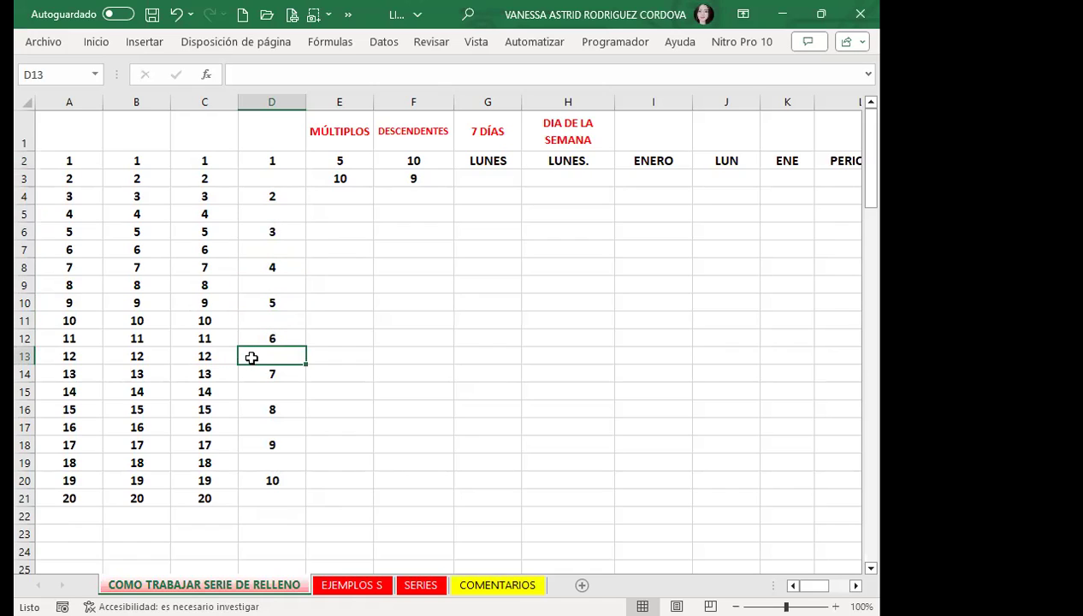
pyautogui.click(280, 178)
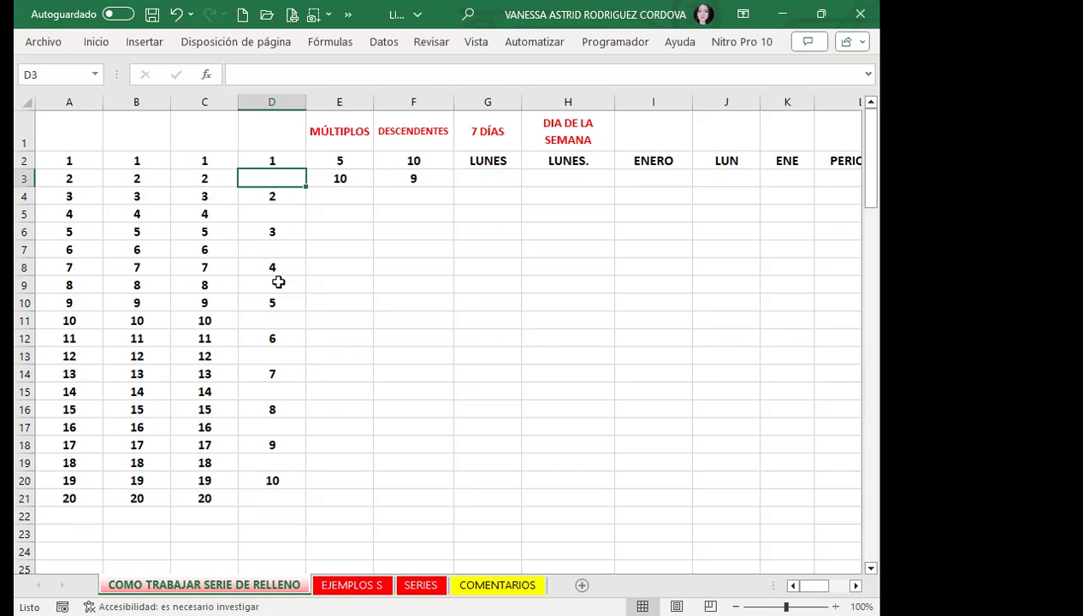
pyautogui.click(281, 198)
pyautogui.click(284, 216)
pyautogui.click(272, 341)
pyautogui.click(273, 406)
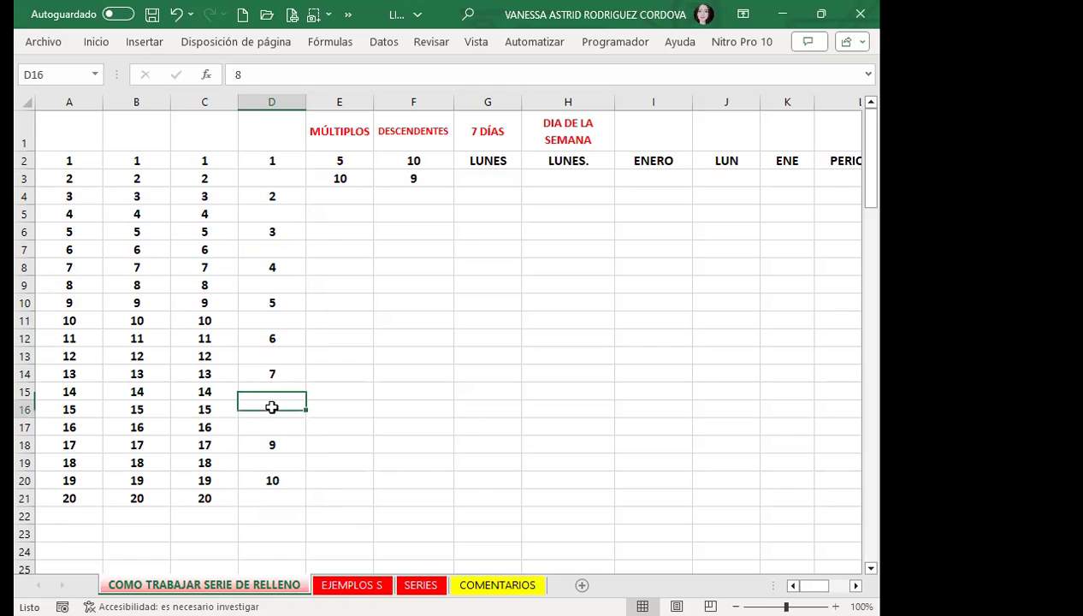
pyautogui.click(272, 425)
pyautogui.click(283, 479)
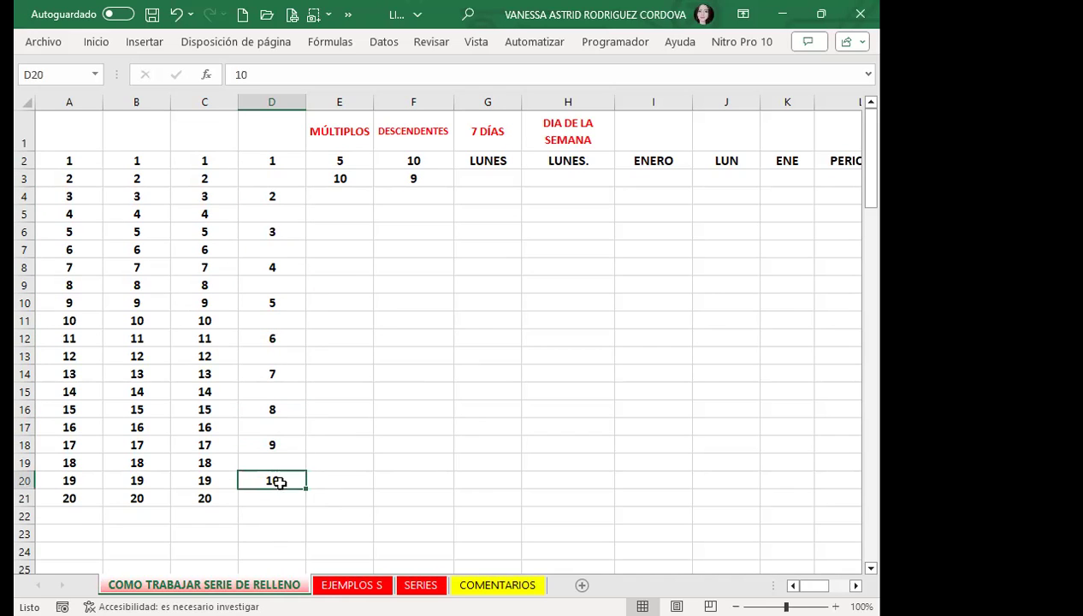
pyautogui.click(287, 495)
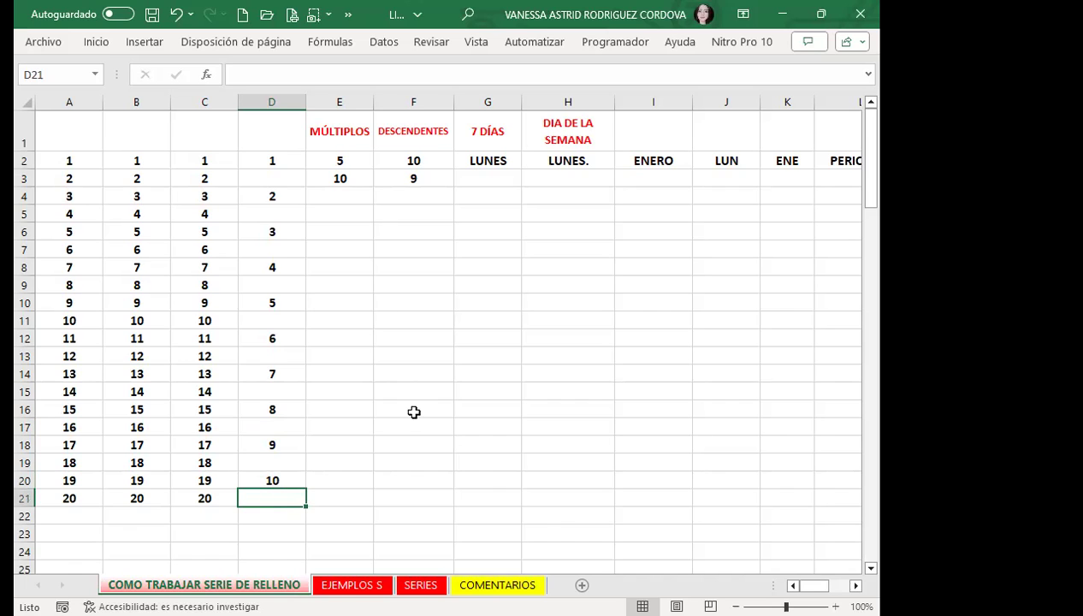
pyautogui.moveTo(275, 196); pyautogui.dragTo(276, 493)
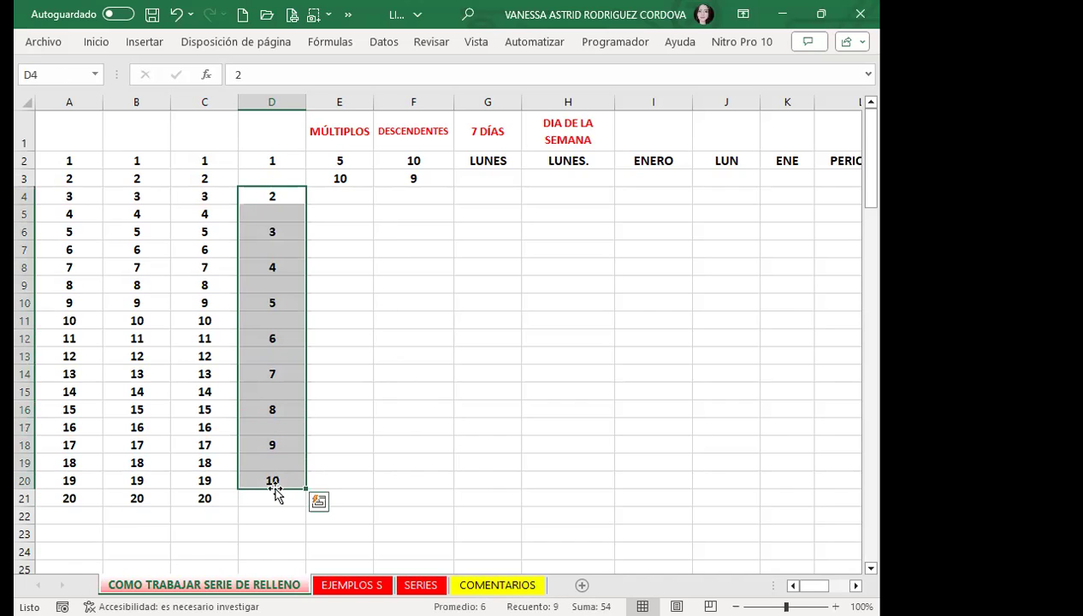
pyautogui.press('Delete')
pyautogui.moveTo(289, 161); pyautogui.dragTo(286, 505)
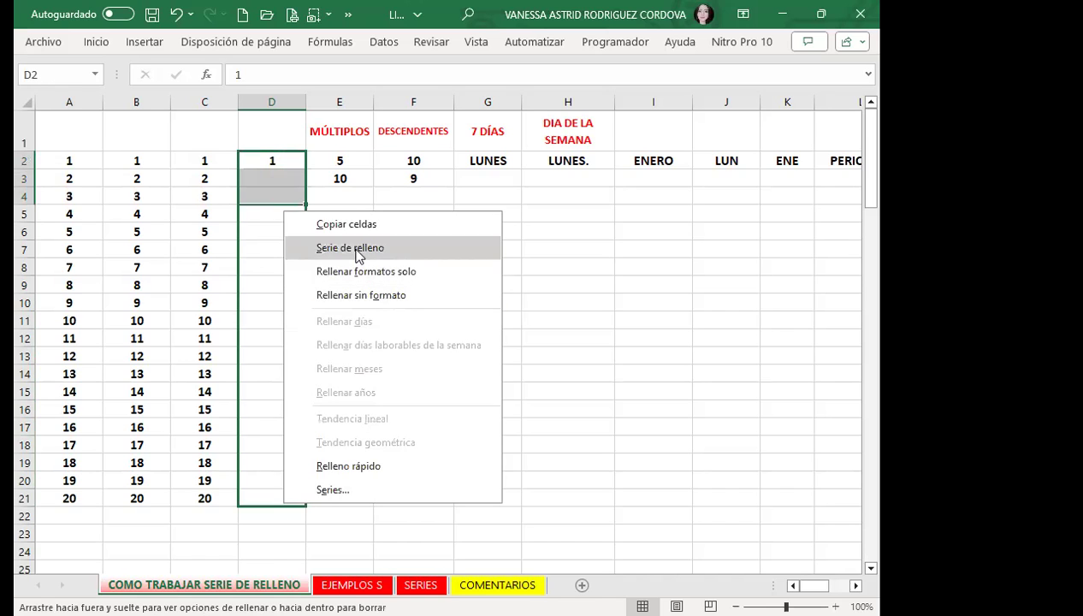
pyautogui.click(359, 256)
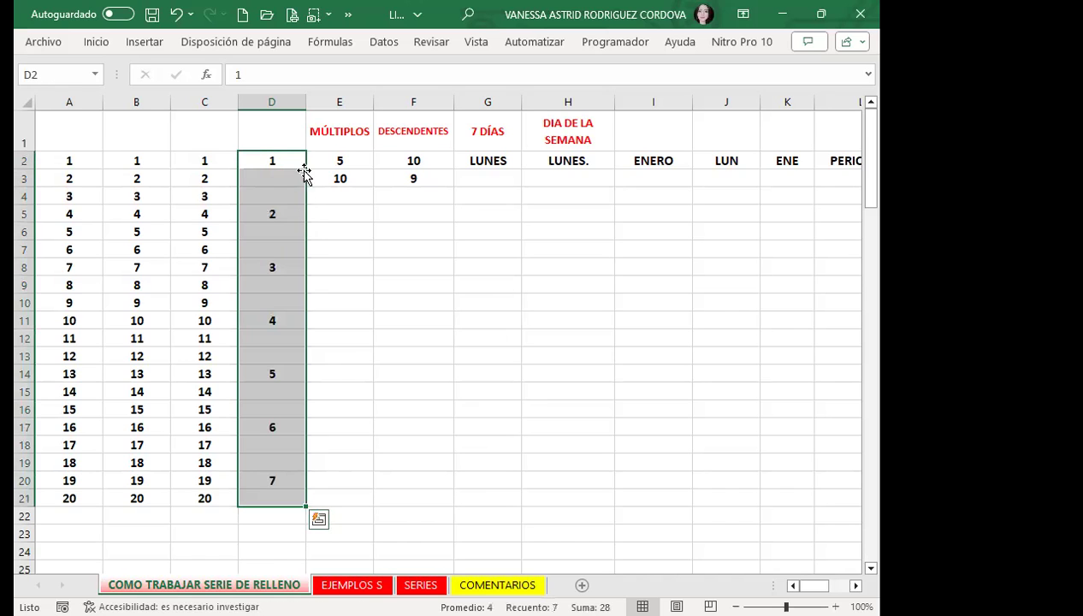
pyautogui.moveTo(283, 171); pyautogui.dragTo(278, 189)
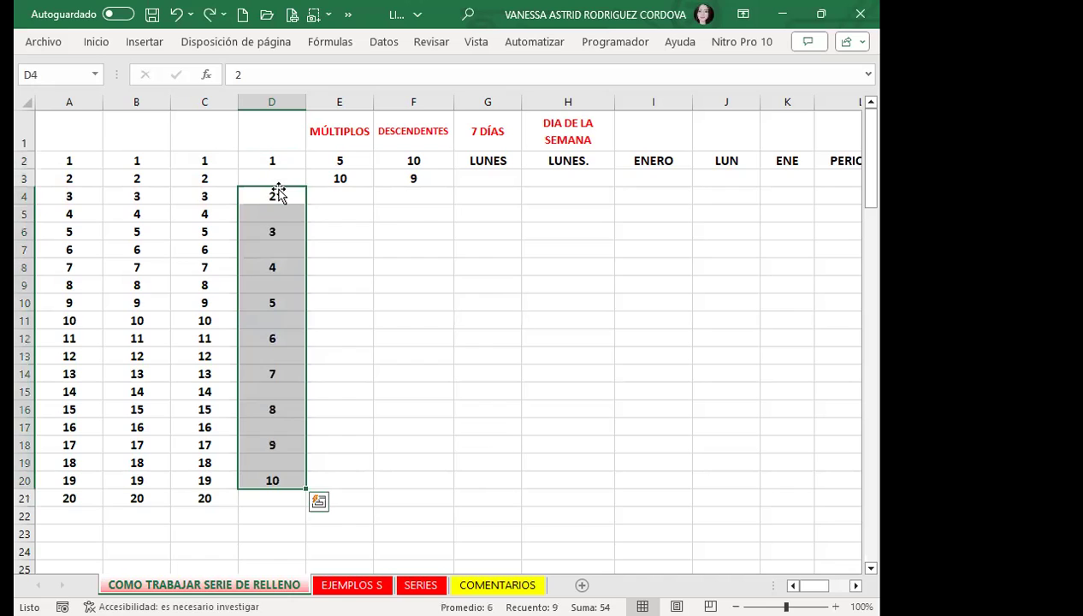
pyautogui.click(329, 266)
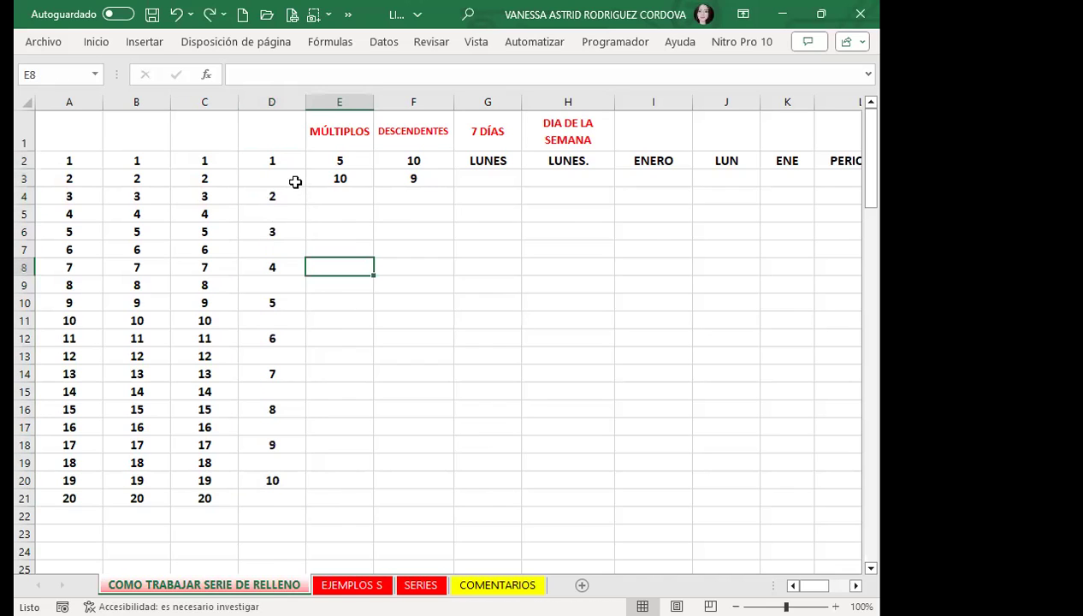
pyautogui.click(295, 181)
pyautogui.click(295, 155)
pyautogui.moveTo(295, 155); pyautogui.dragTo(288, 174)
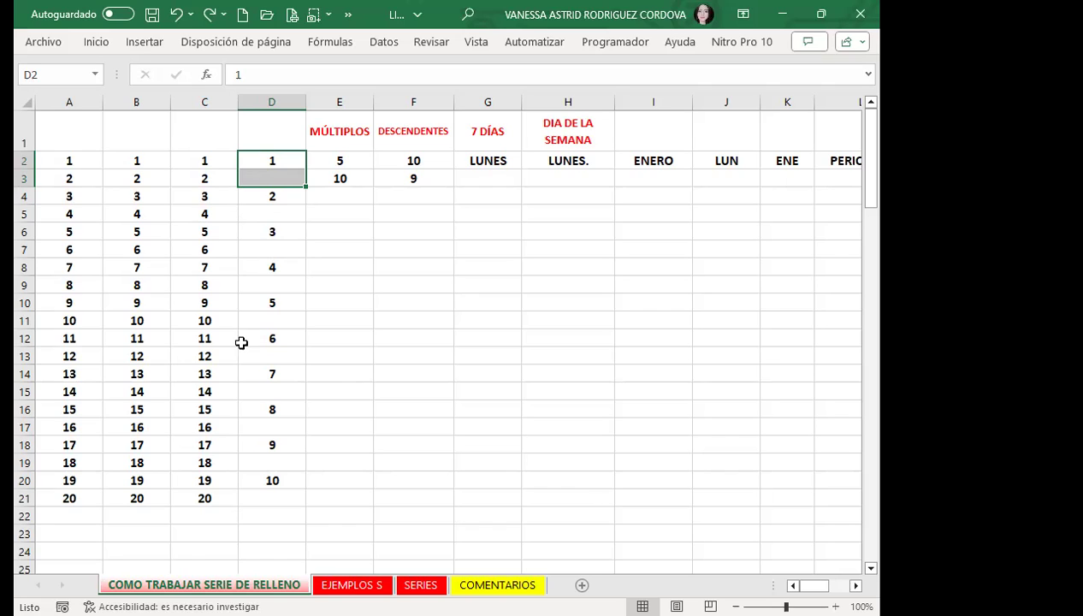
pyautogui.click(330, 411)
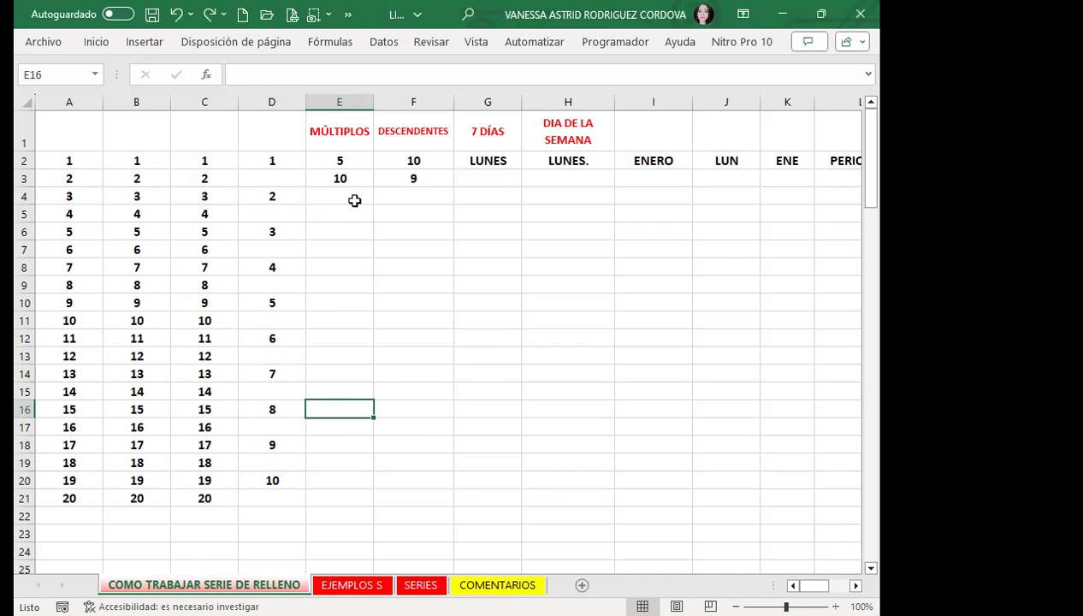
# Step: Autofill the 5, 10 start in column E down to row 21, reaching 100
pyautogui.moveTo(356, 156); pyautogui.dragTo(352, 171)
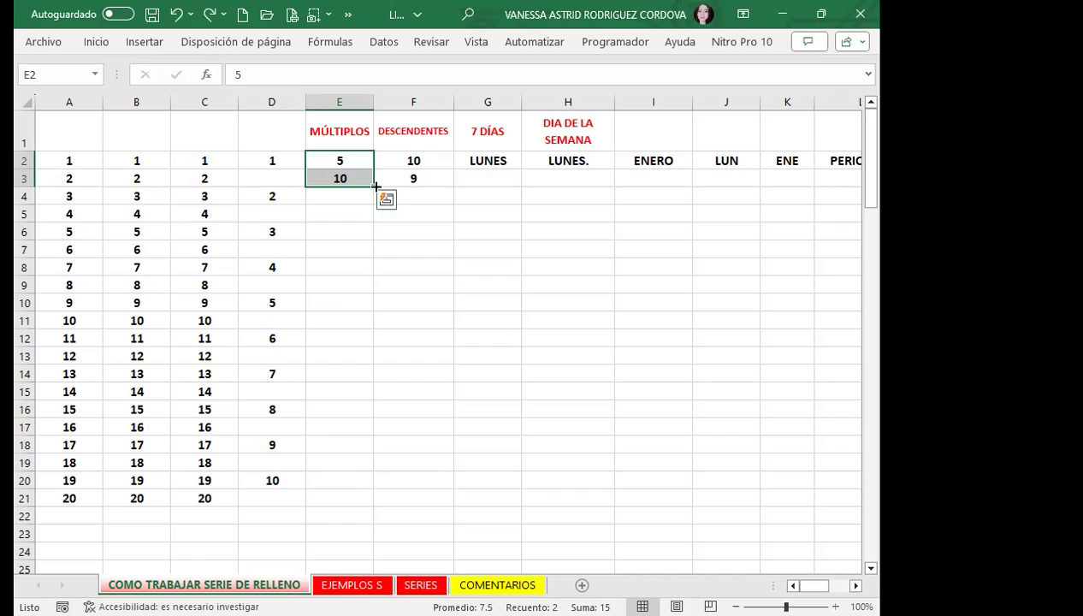
pyautogui.doubleClick(374, 185)
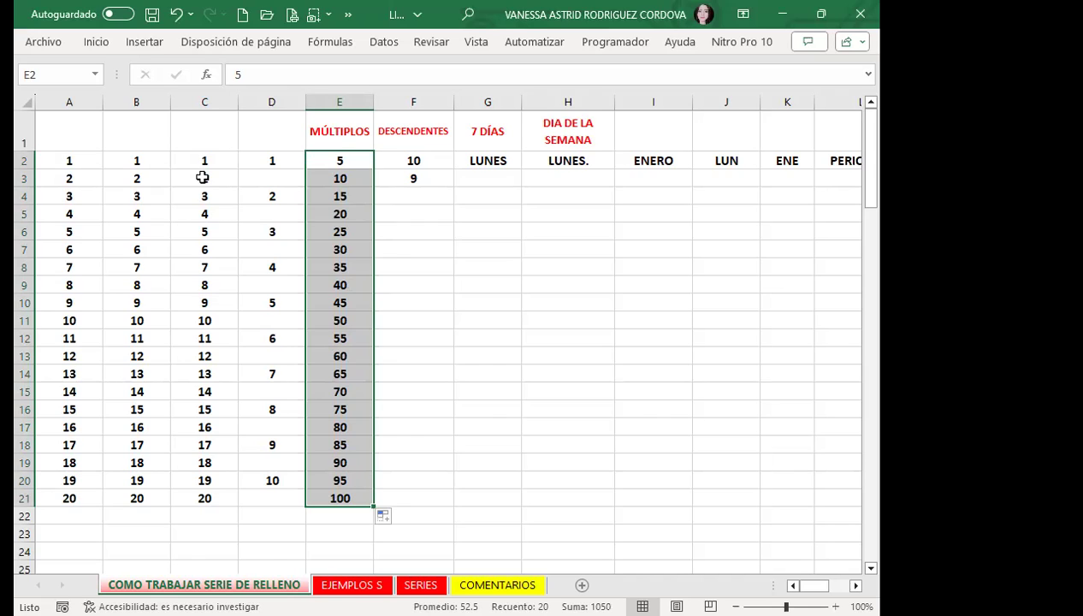
pyautogui.click(270, 500)
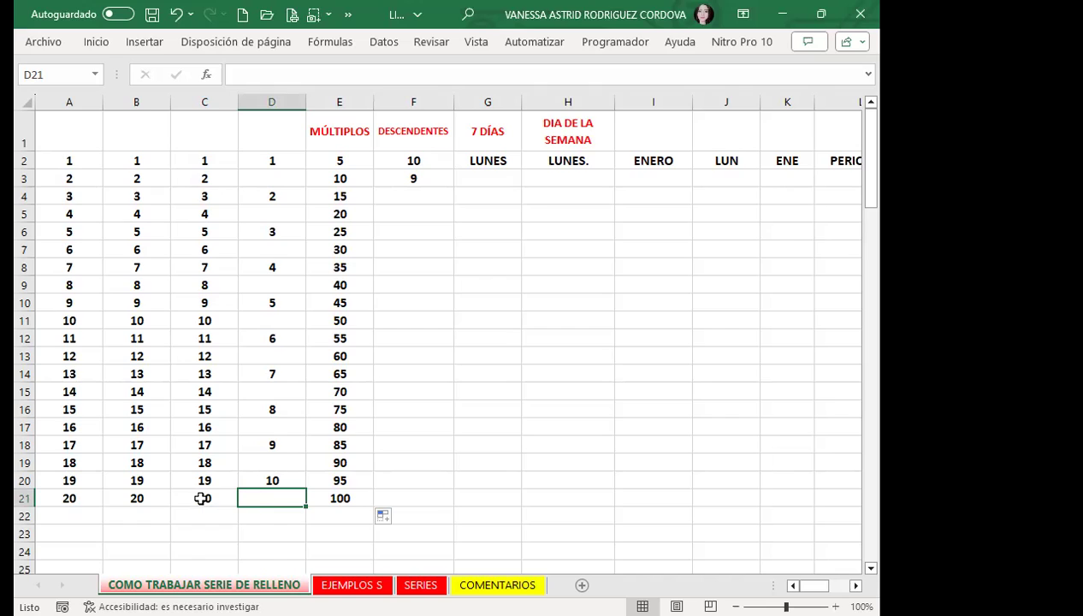
pyautogui.click(352, 163)
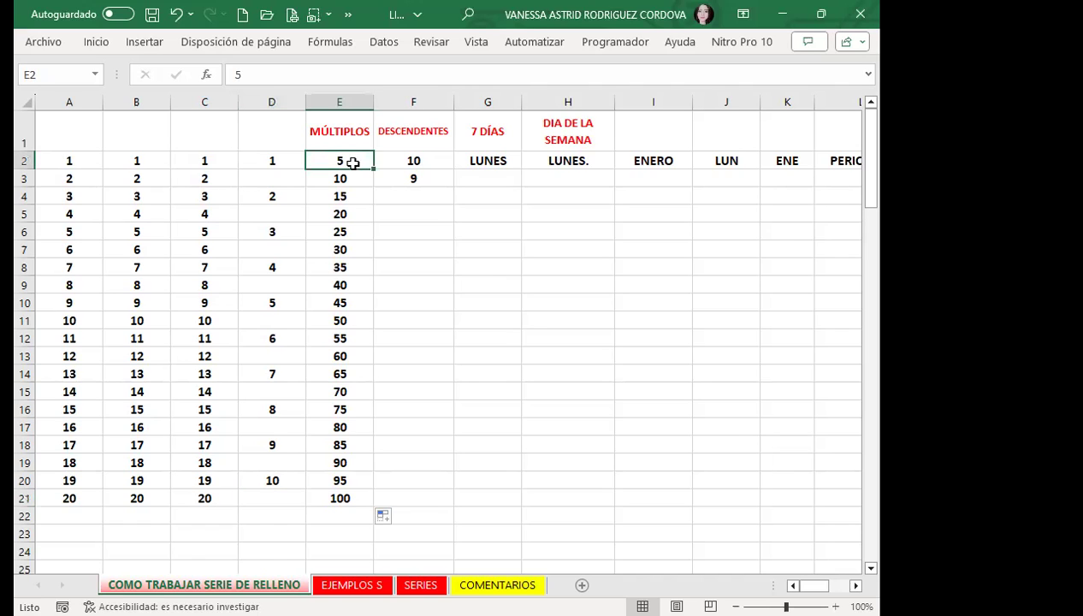
pyautogui.click(25, 498)
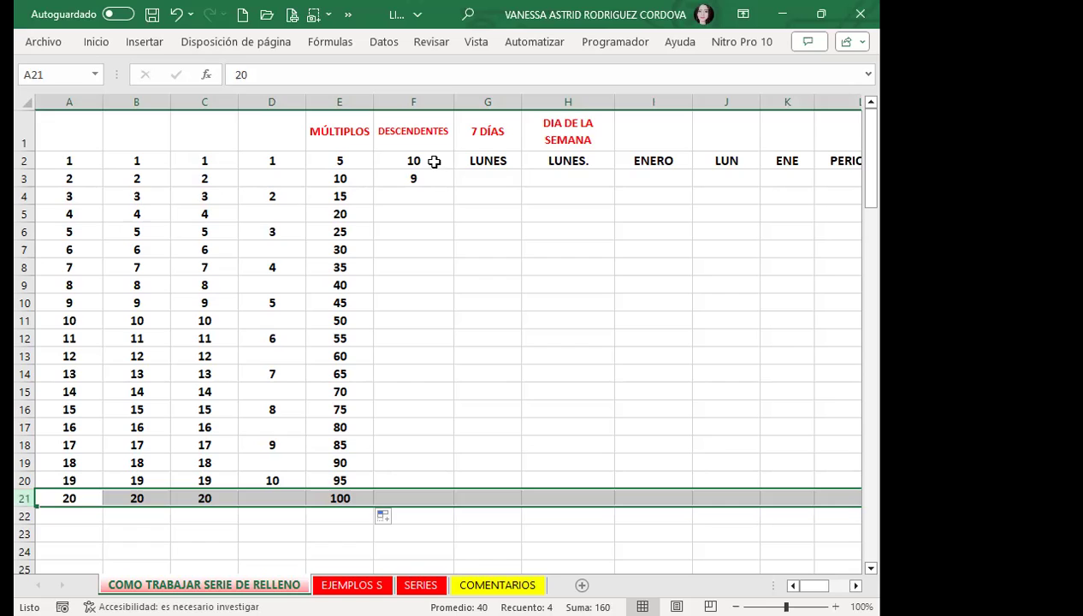
# Step: Select the 10 and 9 in F2:F3 and autofill down to row 21, ending at -9
pyautogui.moveTo(435, 161); pyautogui.dragTo(432, 180)
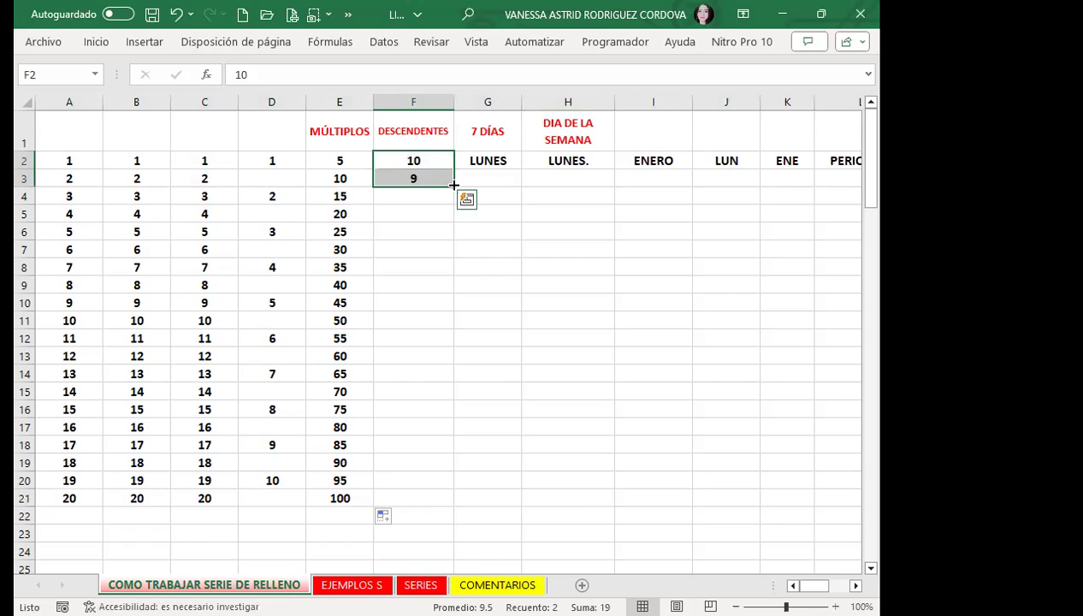
pyautogui.doubleClick(454, 185)
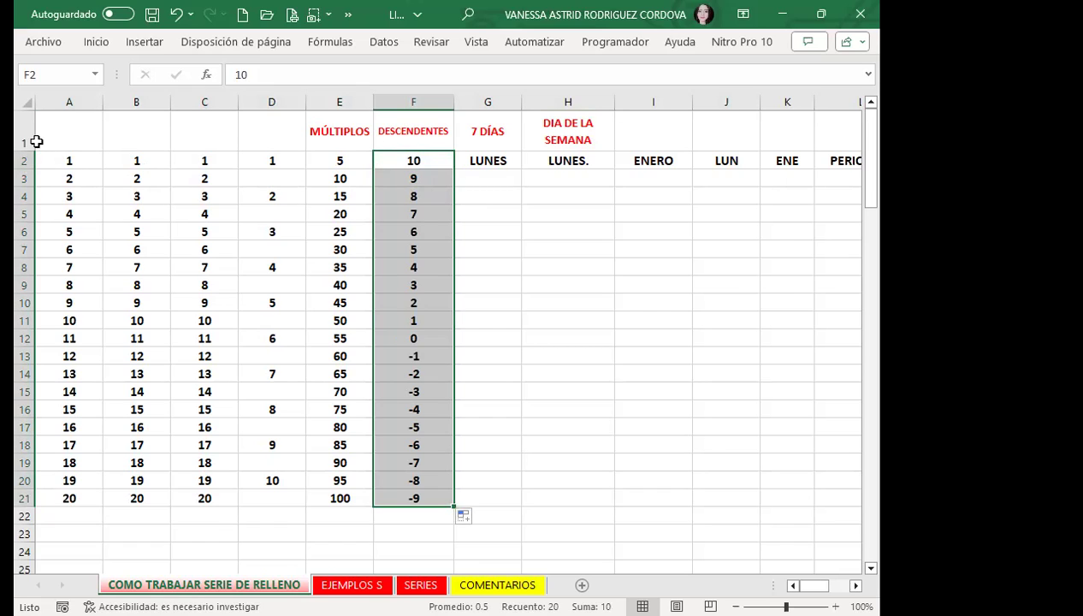
pyautogui.click(316, 155)
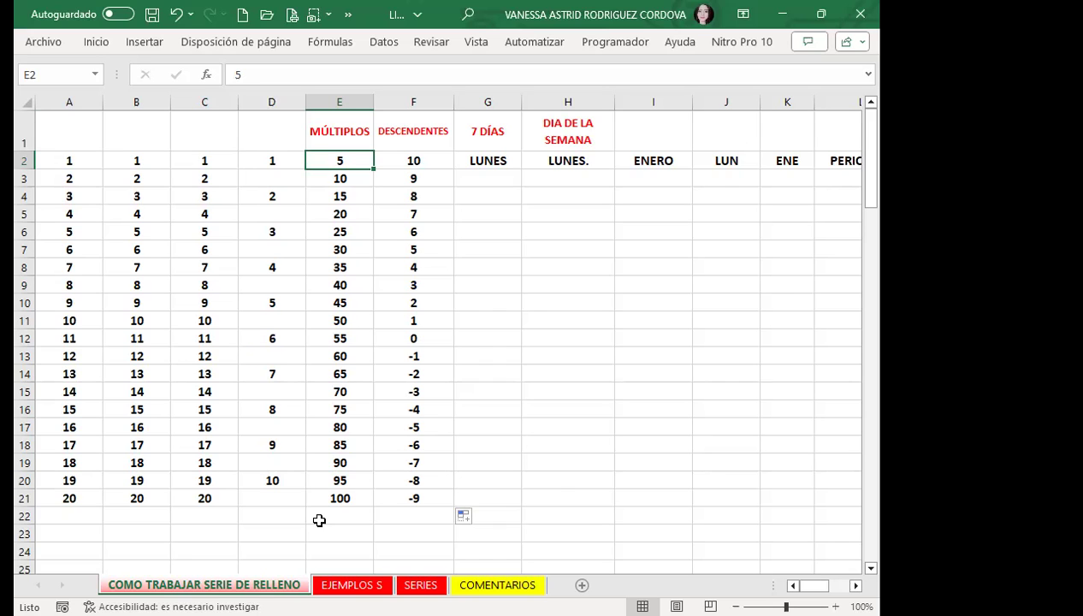
# Step: Autofill LUNES from G2 down to G21 as successive weekdays
pyautogui.click(854, 586)
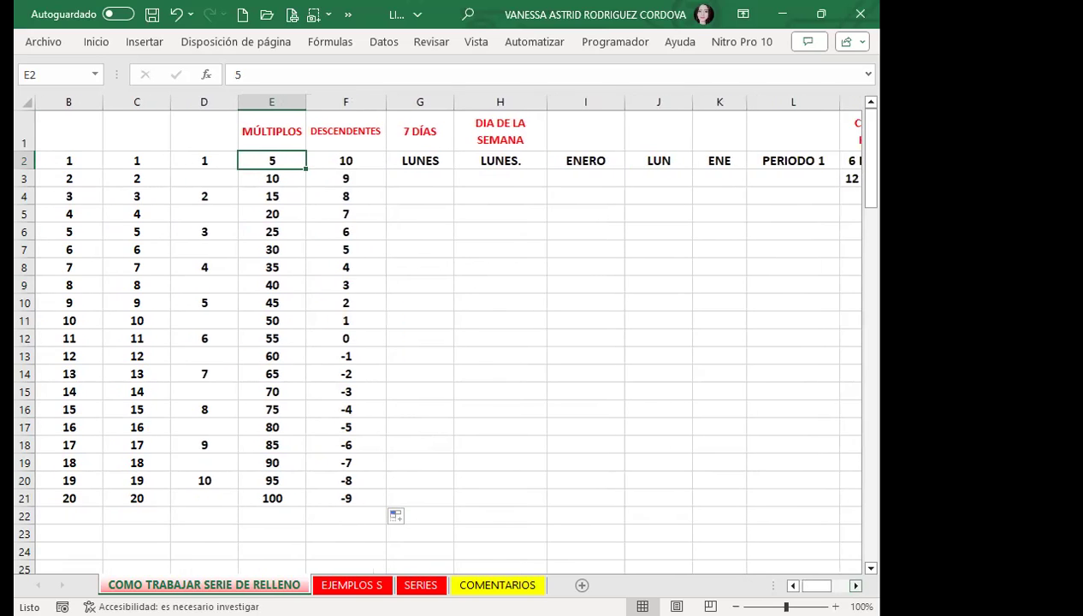
pyautogui.click(854, 585)
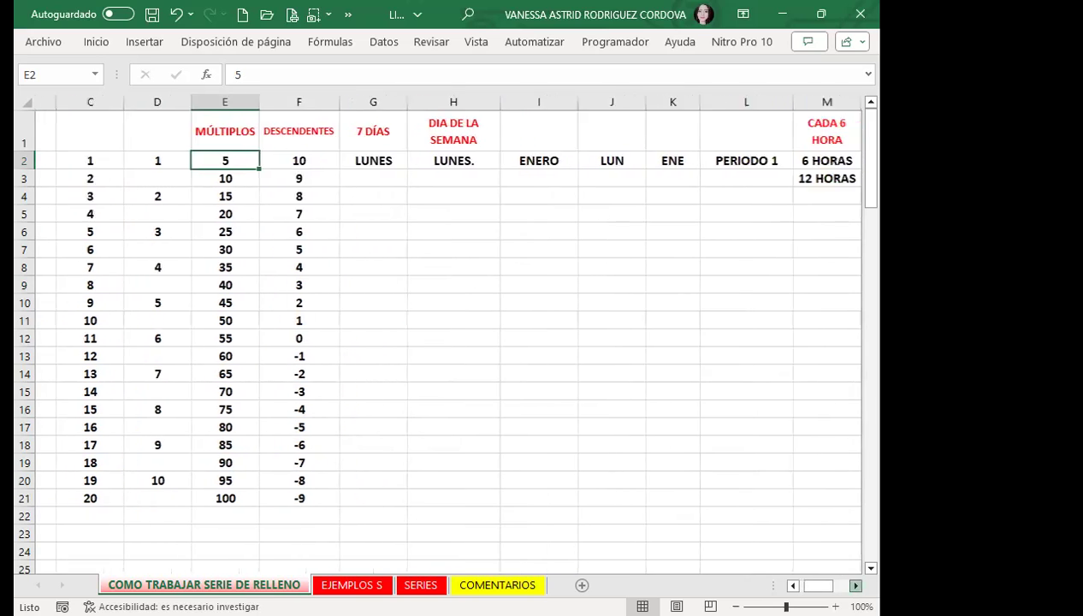
pyautogui.click(377, 165)
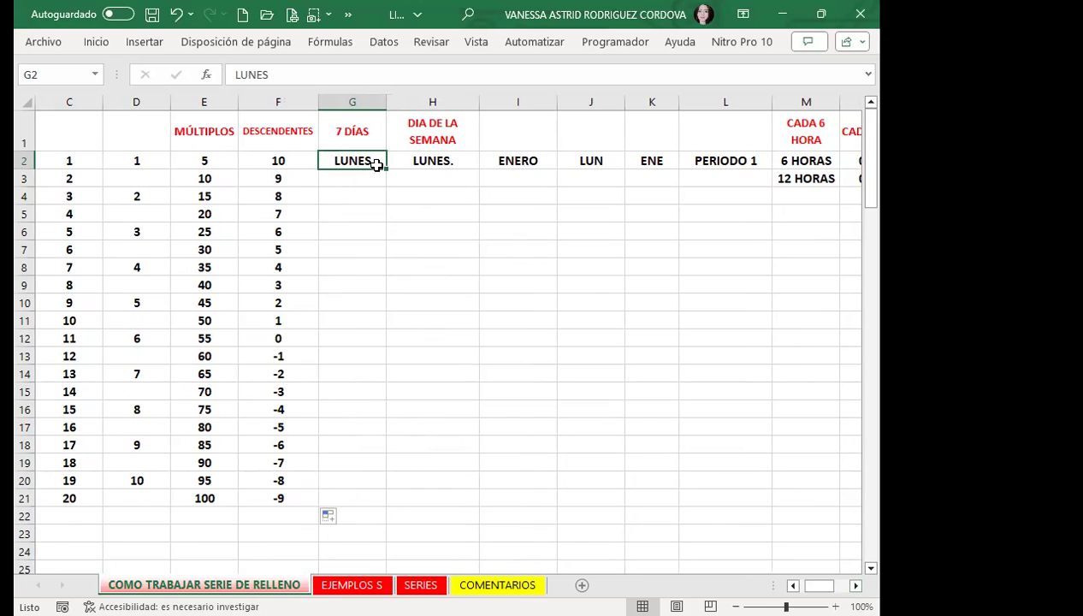
pyautogui.click(389, 165)
pyautogui.click(377, 165)
pyautogui.doubleClick(384, 170)
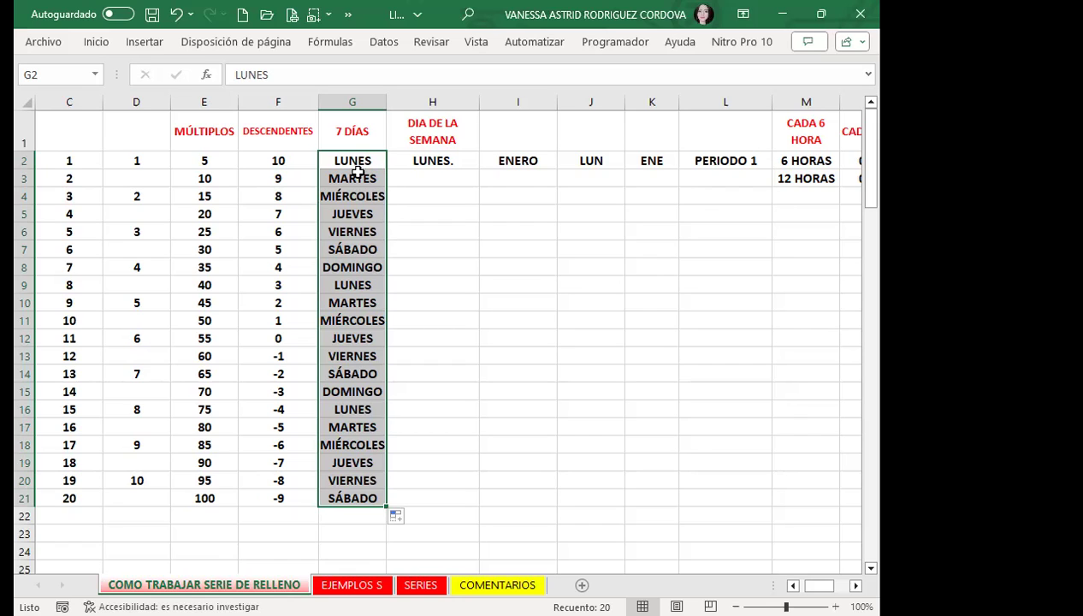
# Step: Review the filled days: VIERNES to DOMINGO, the second week, and the final SÁBADO
pyautogui.click(342, 229)
pyautogui.click(343, 229)
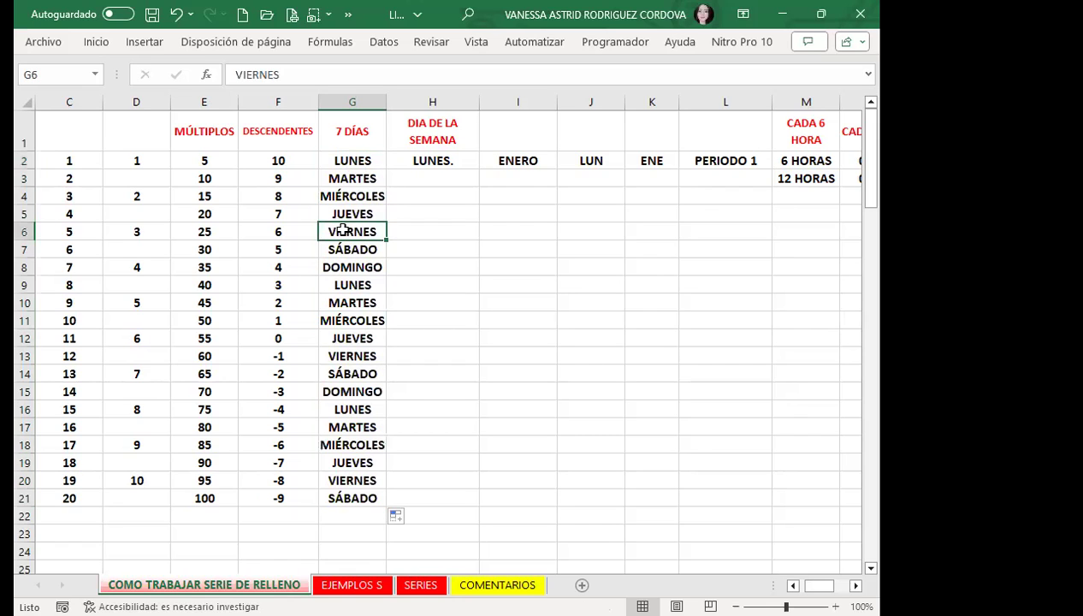
pyautogui.click(352, 165)
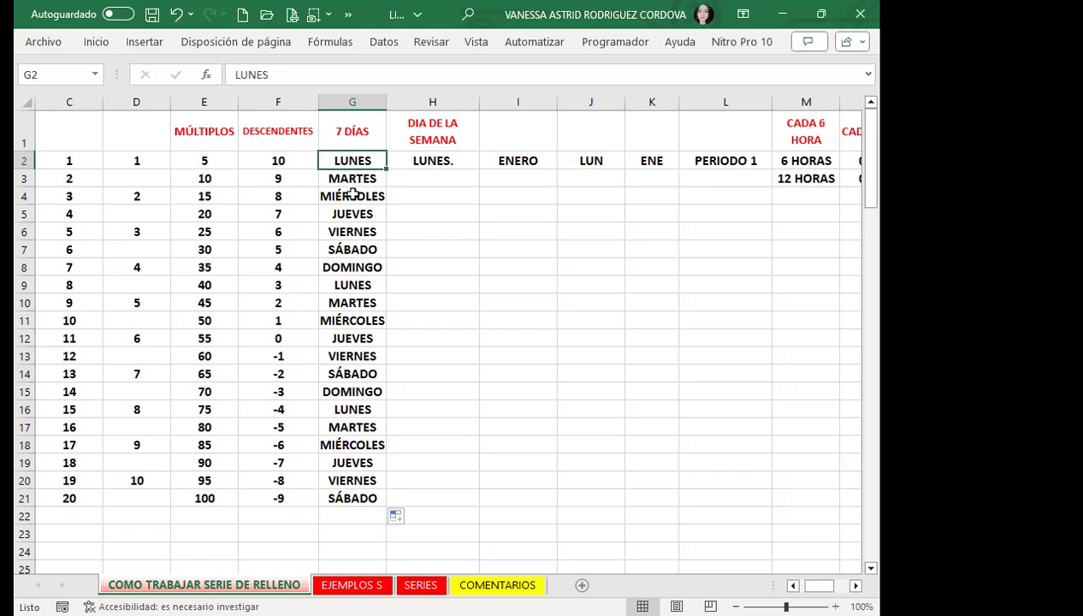
pyautogui.click(361, 232)
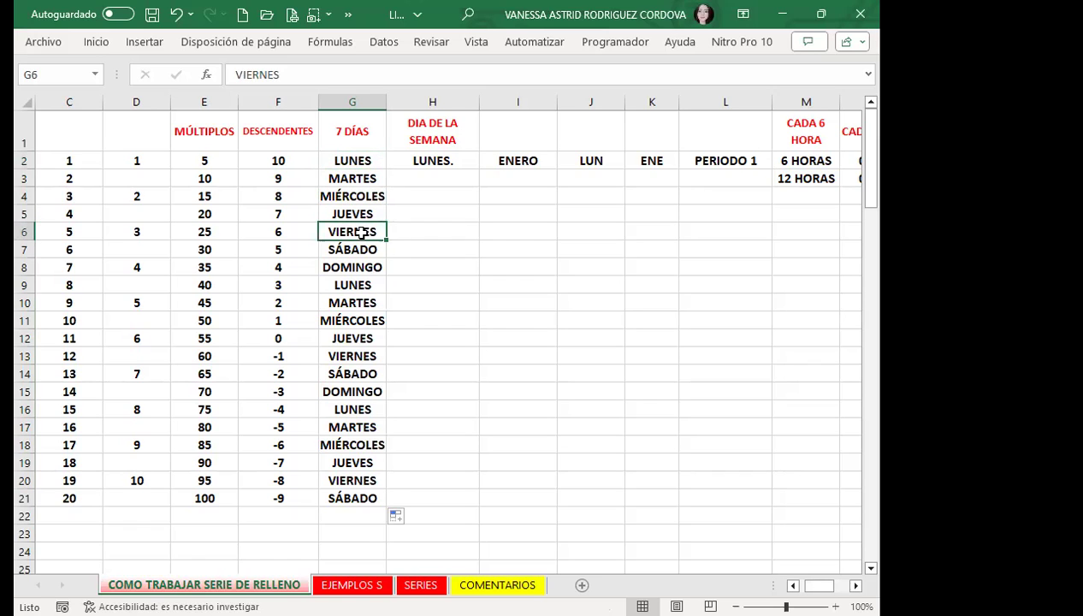
pyautogui.click(352, 249)
pyautogui.click(340, 267)
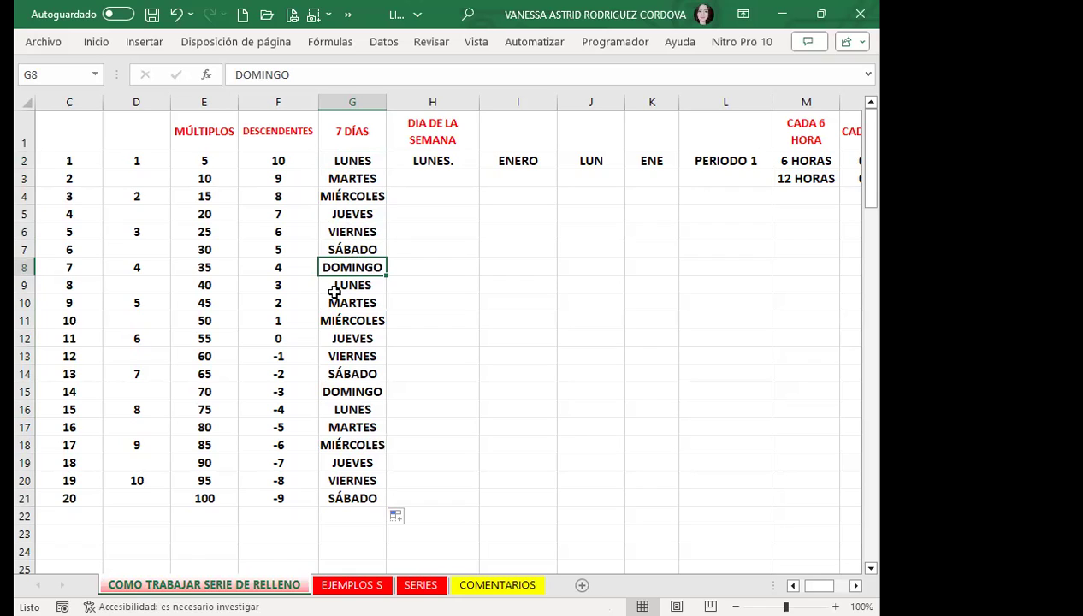
pyautogui.moveTo(359, 286); pyautogui.dragTo(348, 393)
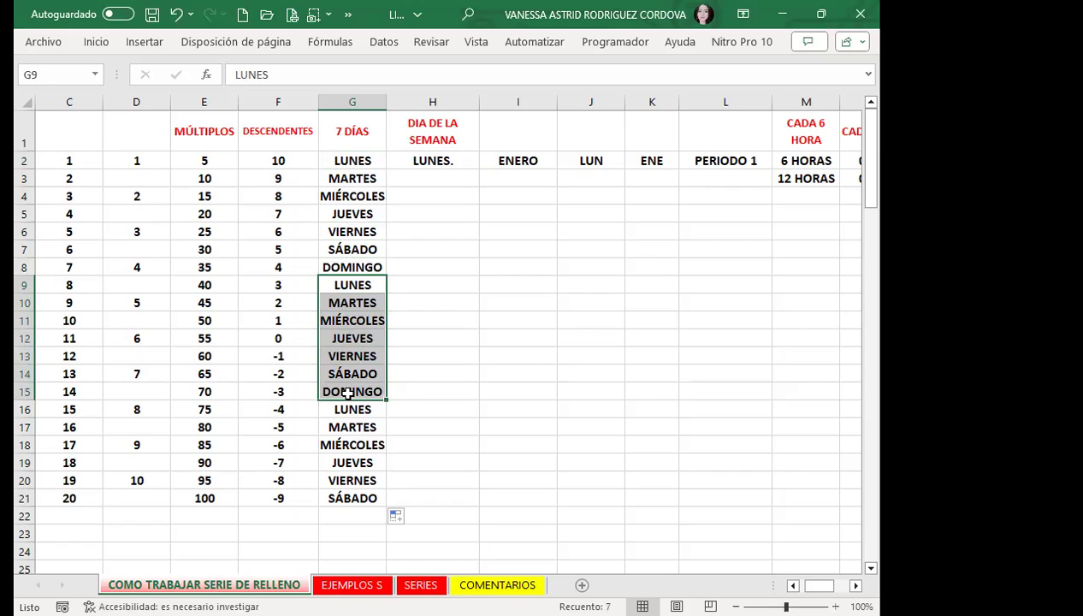
pyautogui.click(346, 497)
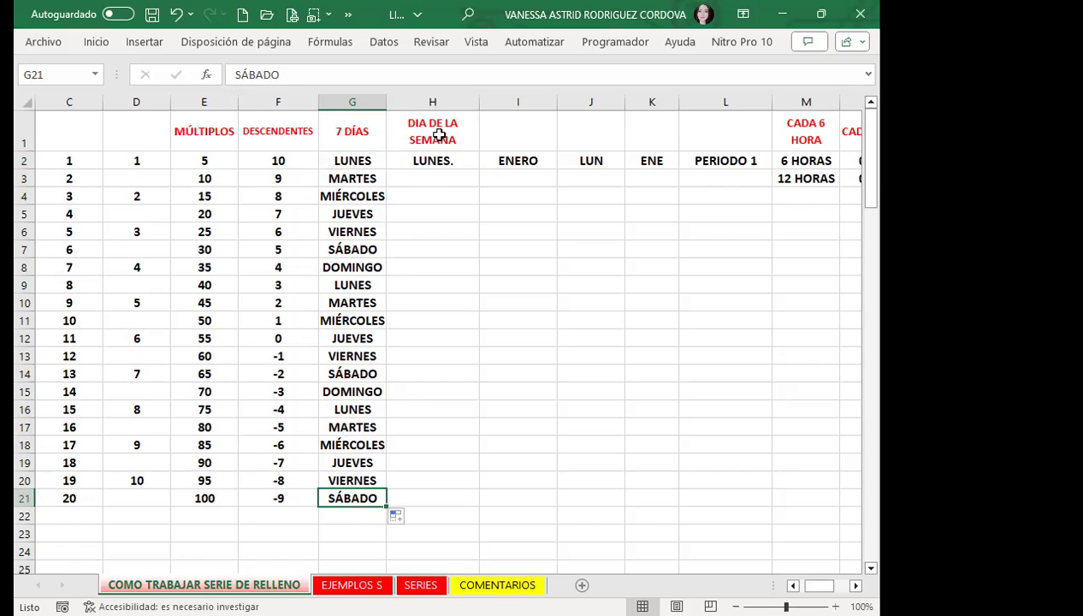
pyautogui.click(471, 128)
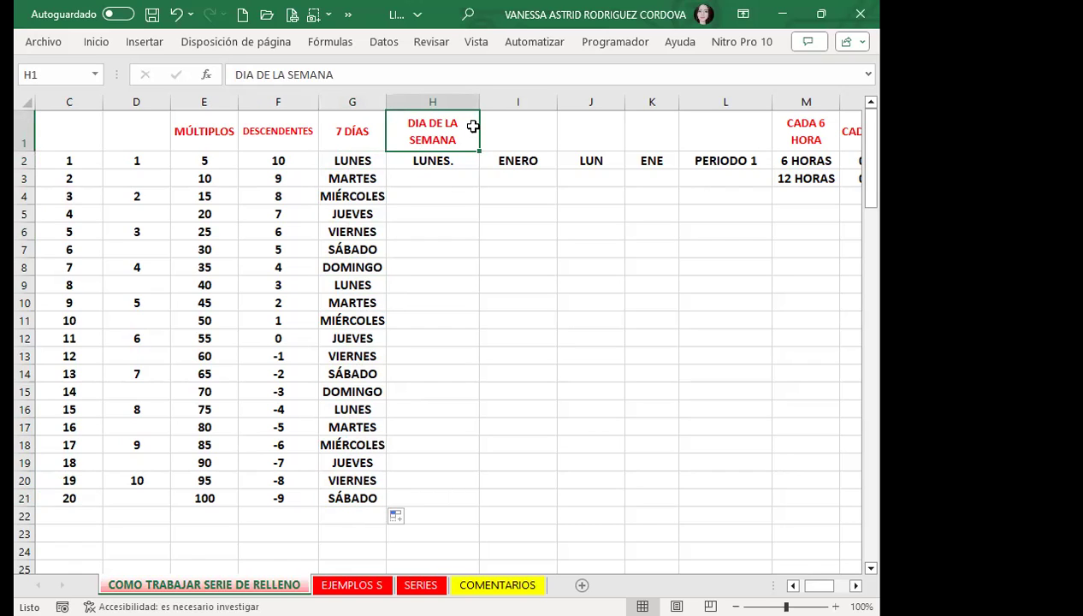
pyautogui.click(301, 162)
pyautogui.moveTo(318, 169); pyautogui.dragTo(325, 363)
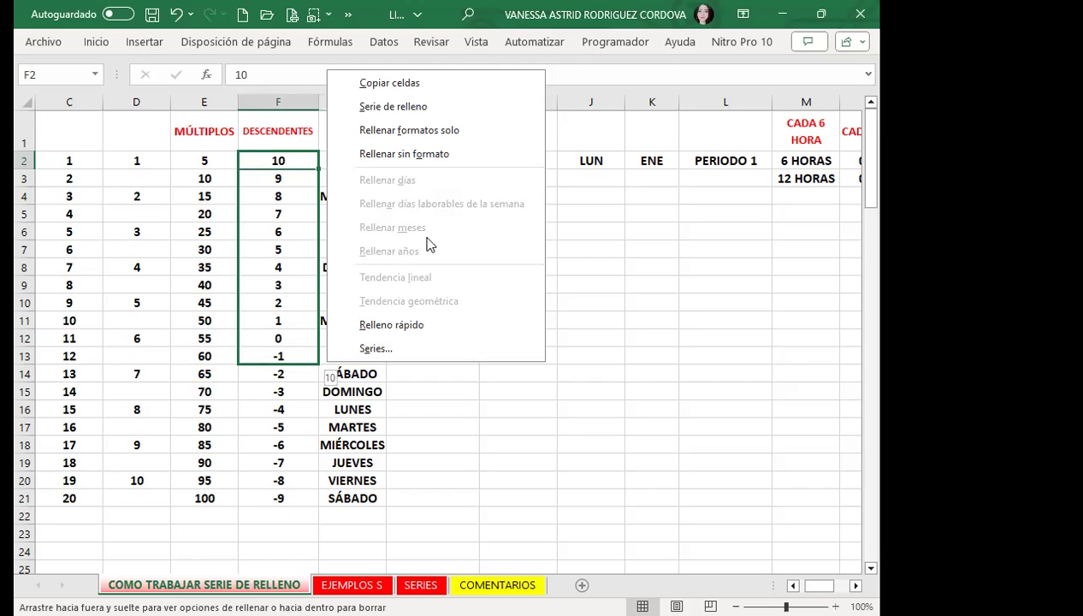
pyautogui.click(472, 162)
# Step: Right-drag LUNES. from H2 to H21 with Rellenar días laborables de la semana, then select LUNES–VIERNES
pyautogui.click(472, 162)
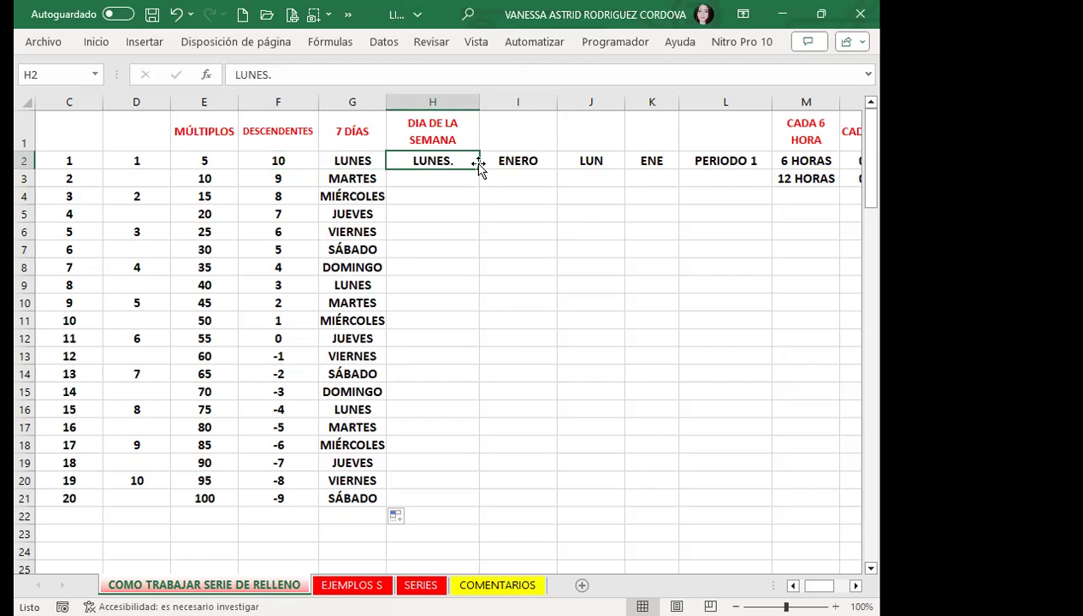
pyautogui.moveTo(474, 174); pyautogui.dragTo(444, 505)
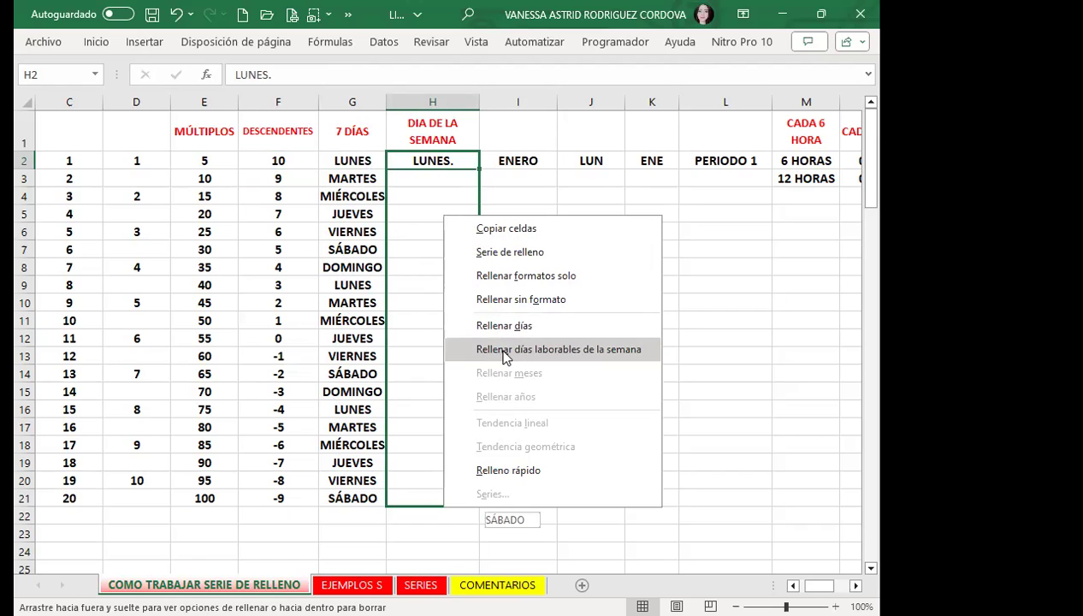
pyautogui.click(624, 358)
pyautogui.moveTo(408, 162); pyautogui.dragTo(404, 226)
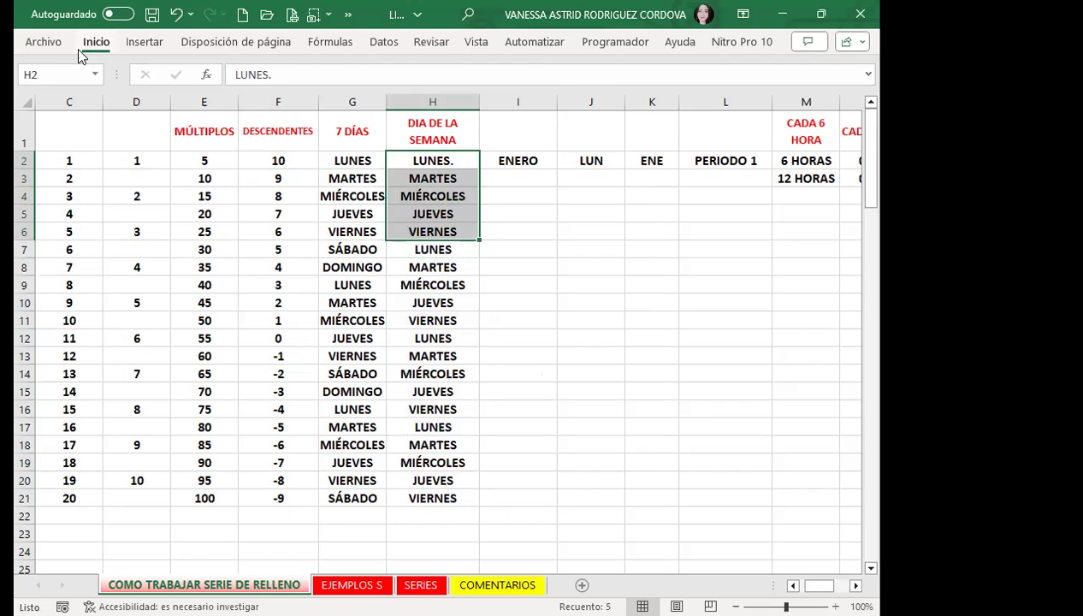
pyautogui.click(96, 41)
pyautogui.click(150, 106)
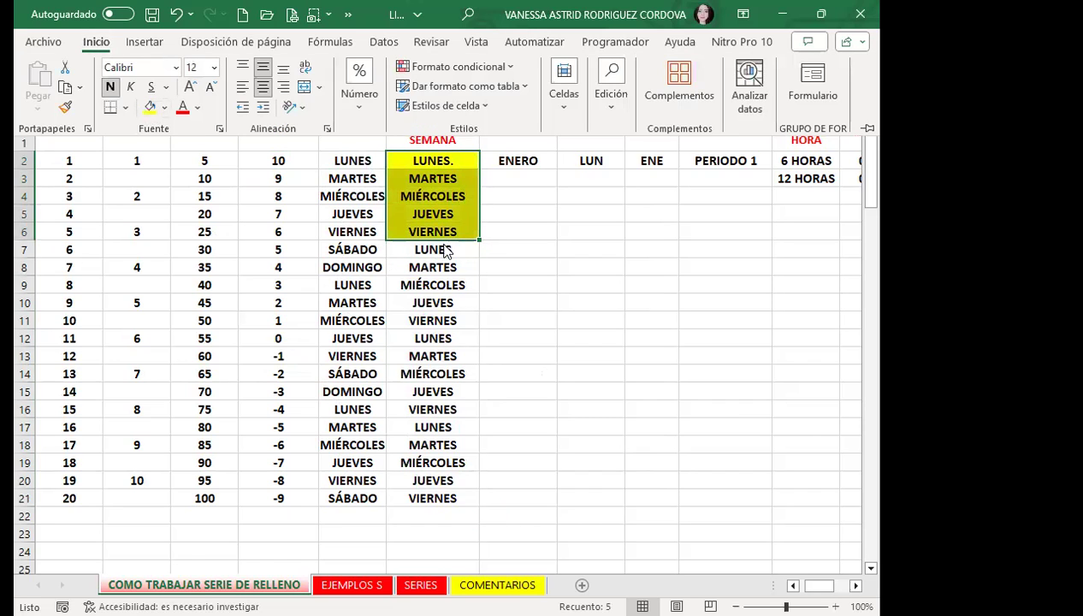
pyautogui.click(451, 205)
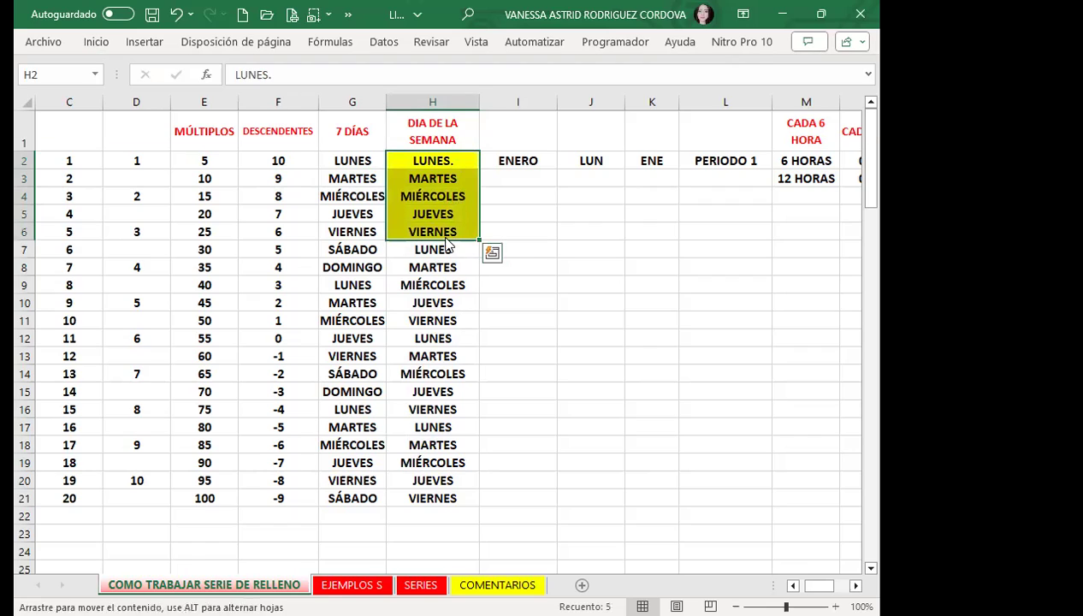
pyautogui.click(452, 232)
pyautogui.hotkey('ctrl', 'z')
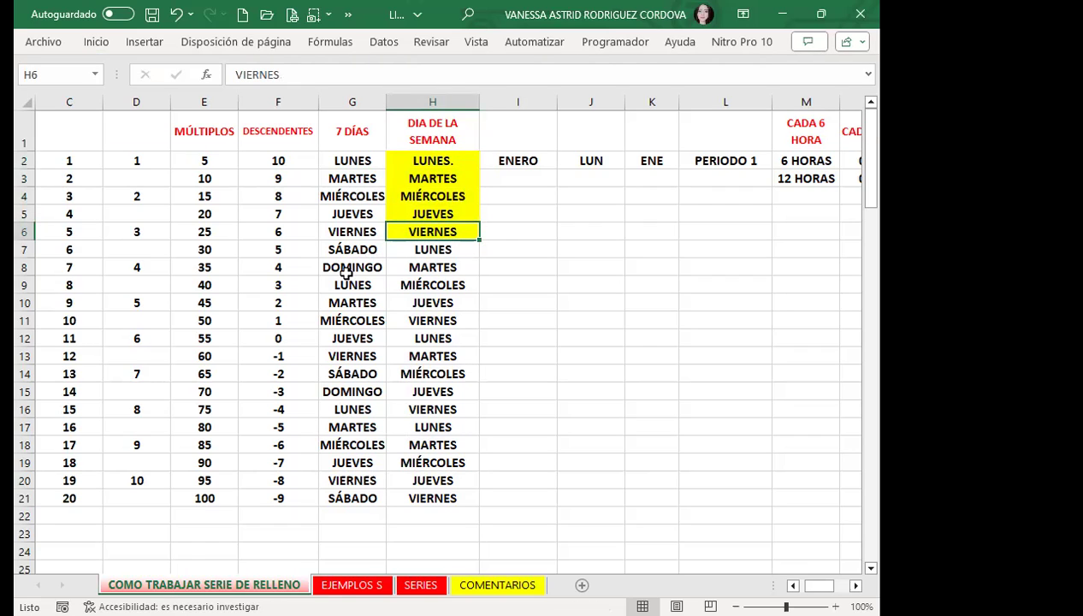
pyautogui.click(451, 247)
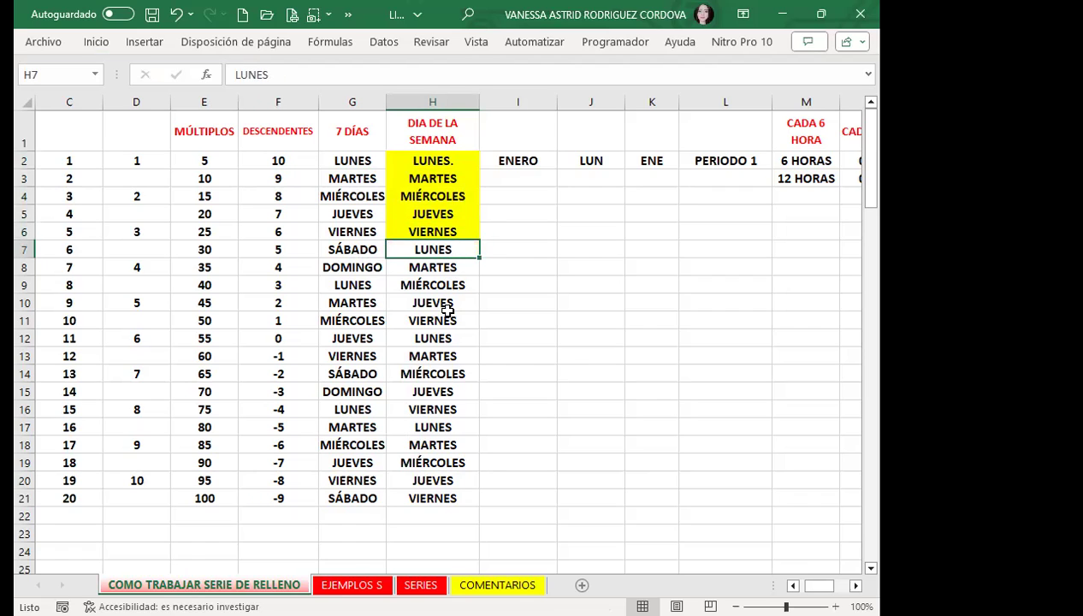
pyautogui.click(446, 315)
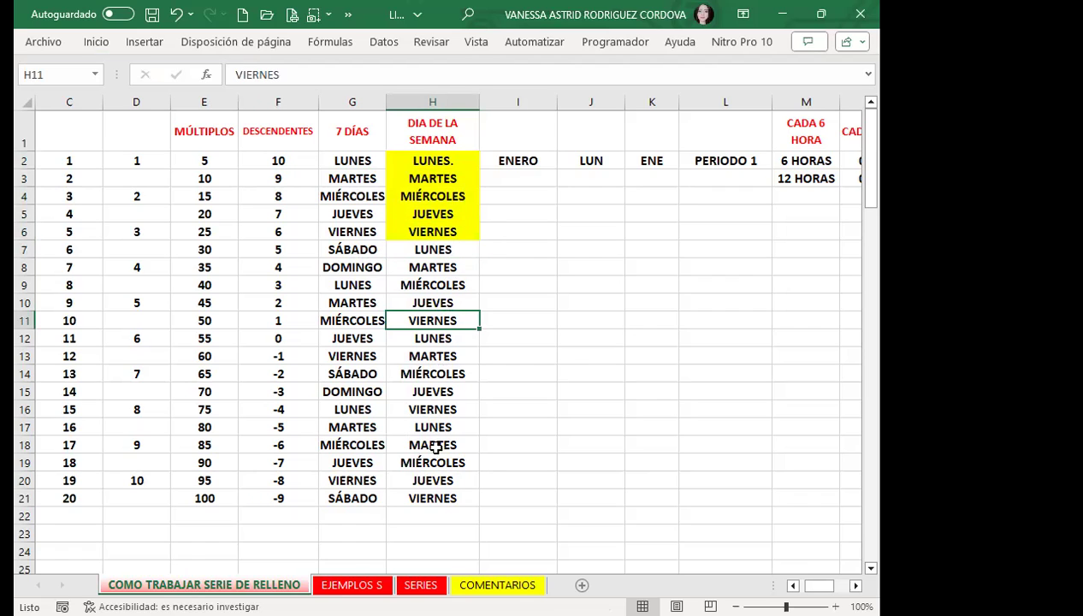
pyautogui.click(443, 500)
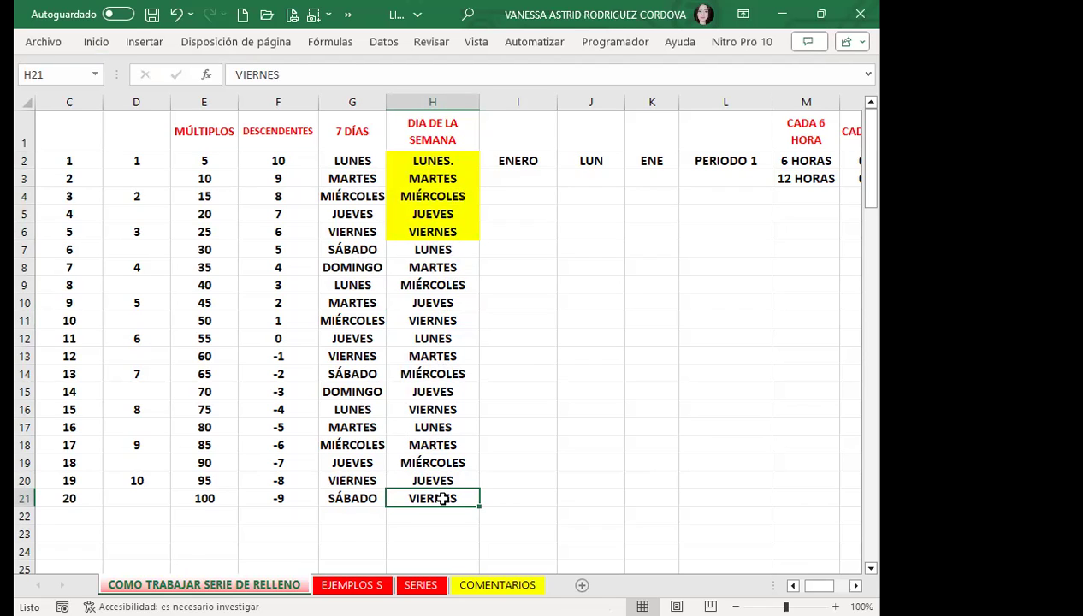
# Step: Autofill ENERO from I2 down to I21, ending at AGOSTO
pyautogui.click(517, 160)
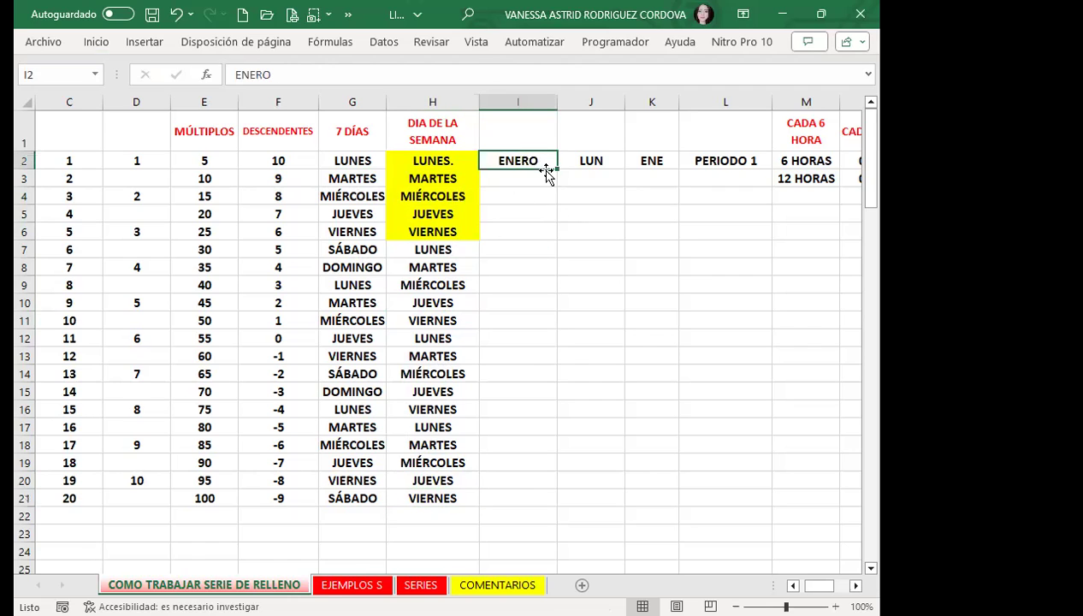
pyautogui.doubleClick(558, 170)
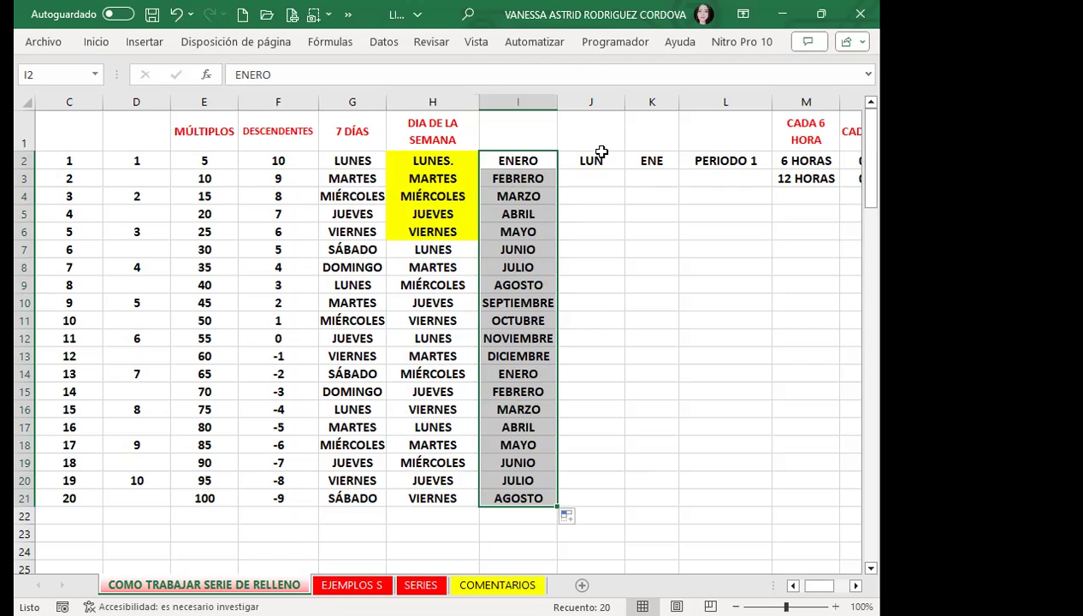
pyautogui.click(594, 160)
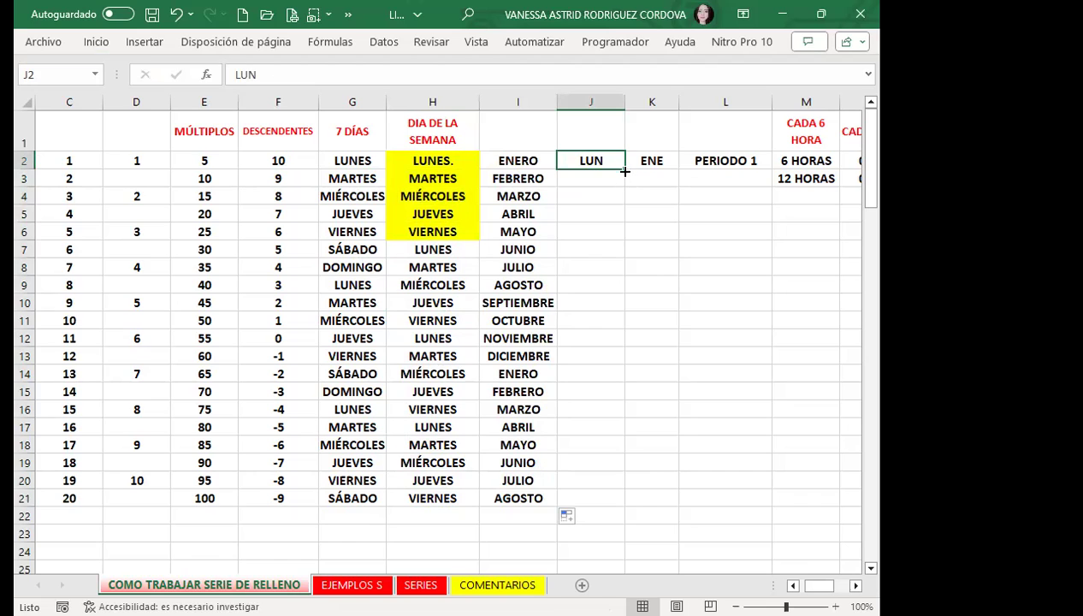
# Step: Autofill LUN from J2 down to J21, cycling the abbreviated weekdays
pyautogui.doubleClick(624, 168)
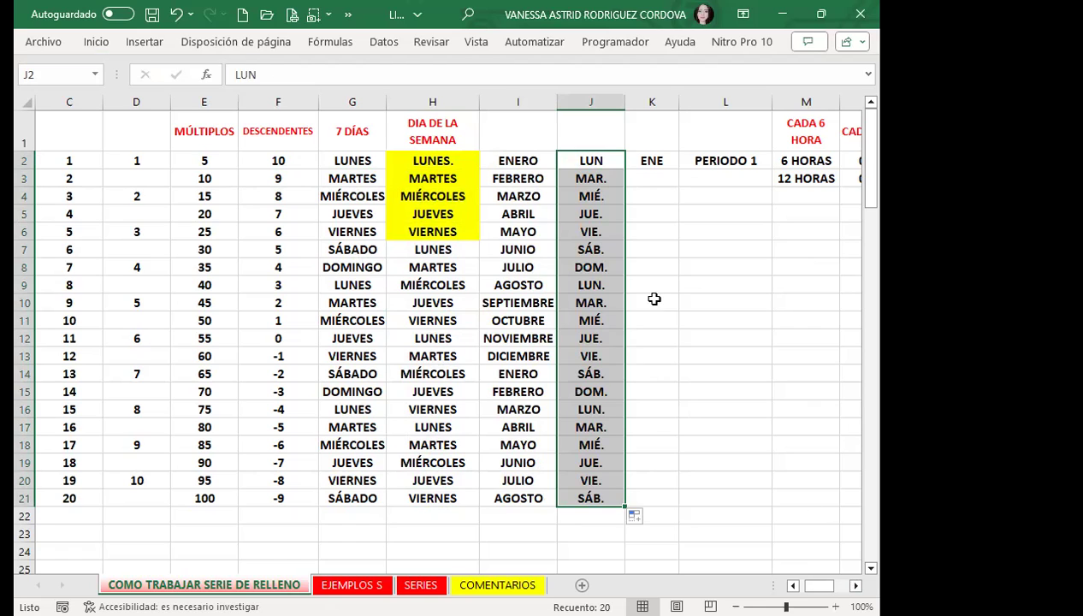
pyautogui.click(654, 298)
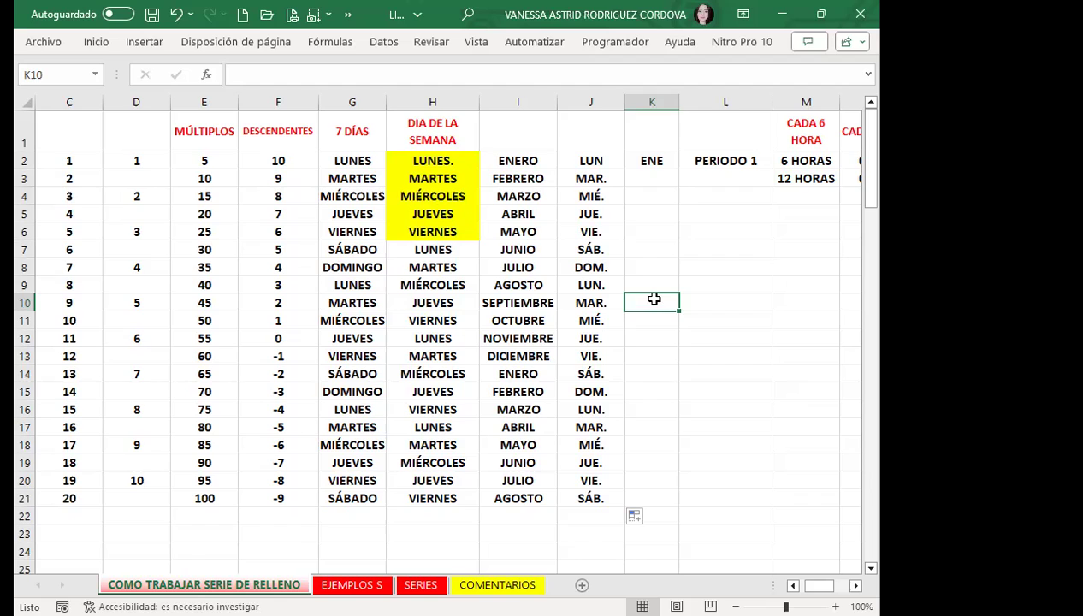
pyautogui.click(419, 249)
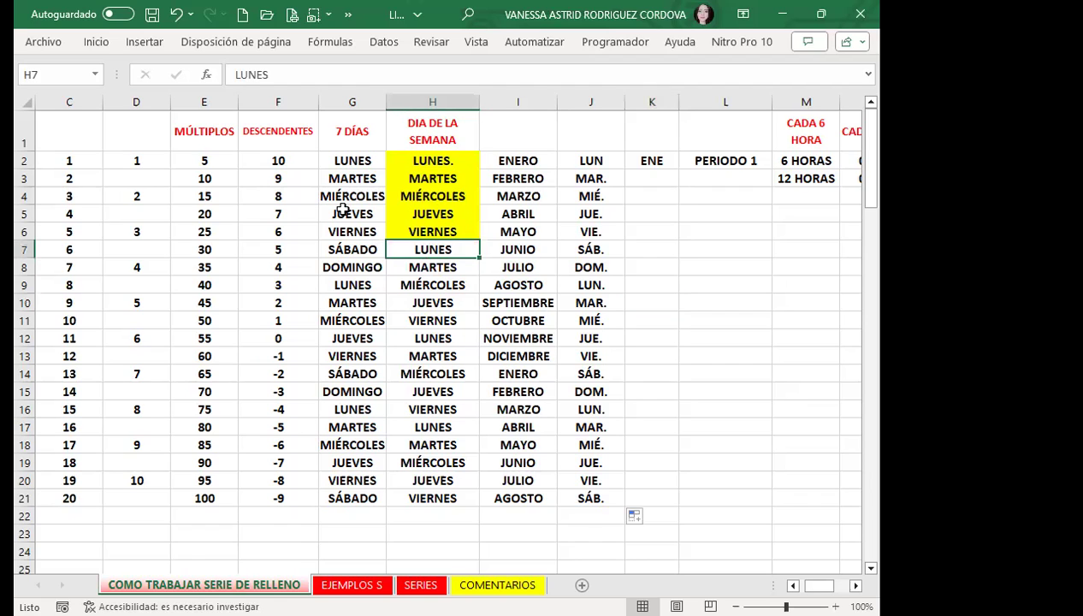
pyautogui.click(410, 196)
pyautogui.click(393, 162)
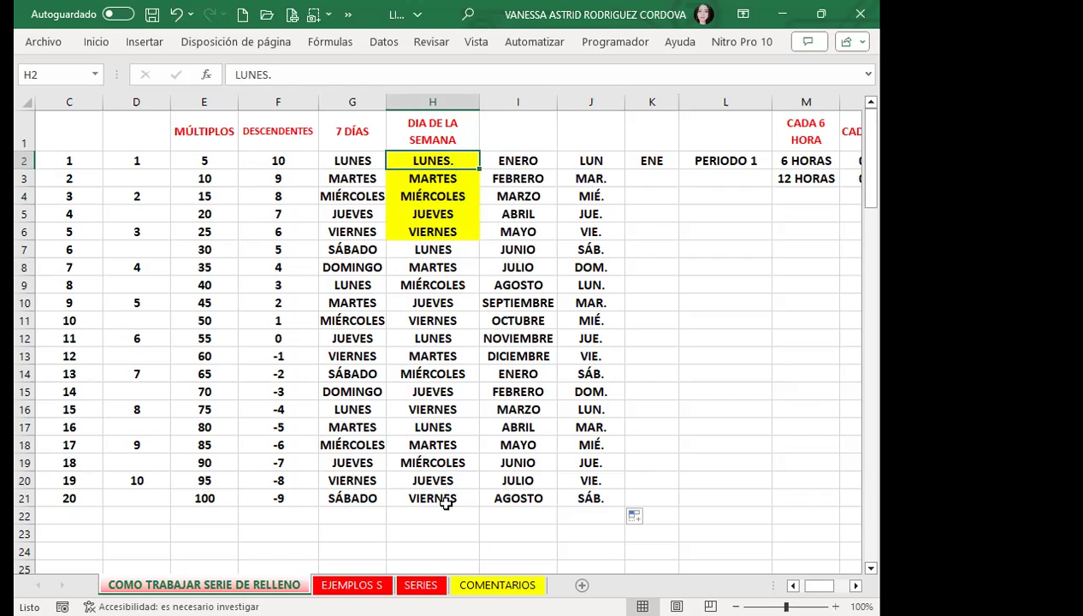
pyautogui.click(448, 336)
pyautogui.click(421, 160)
pyautogui.moveTo(456, 182)
pyautogui.mouseDown()
pyautogui.moveTo(423, 474)
pyautogui.moveTo(407, 490)
pyautogui.mouseUp()
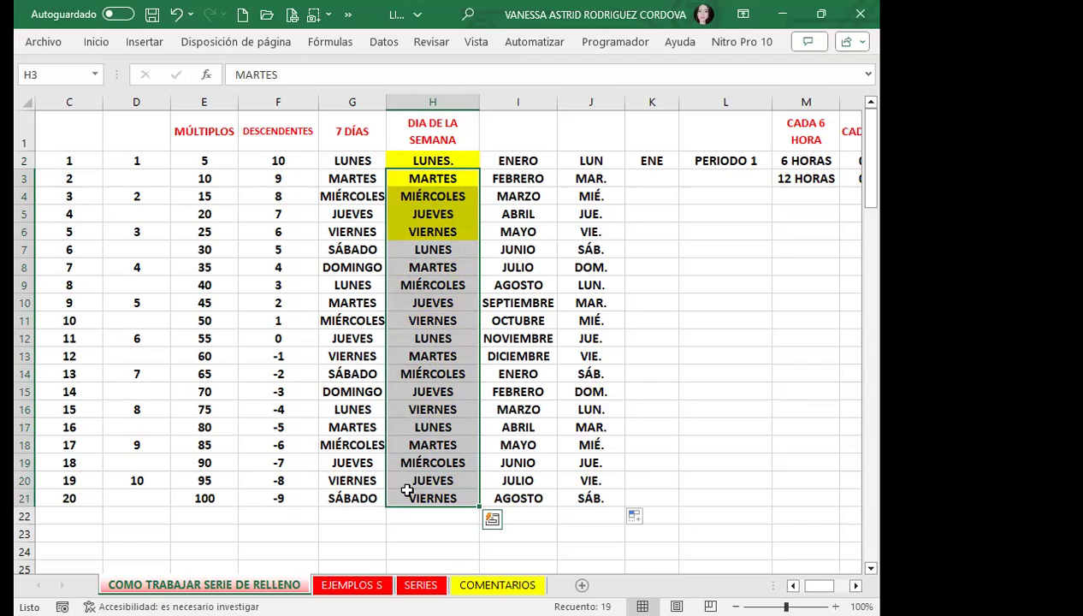
pyautogui.click(462, 162)
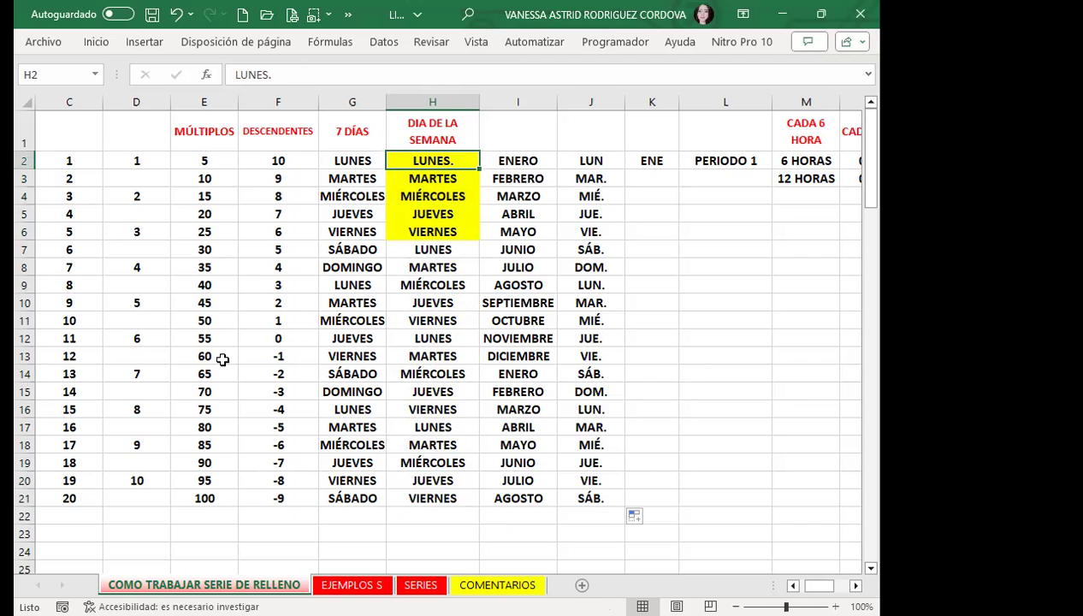
pyautogui.click(562, 159)
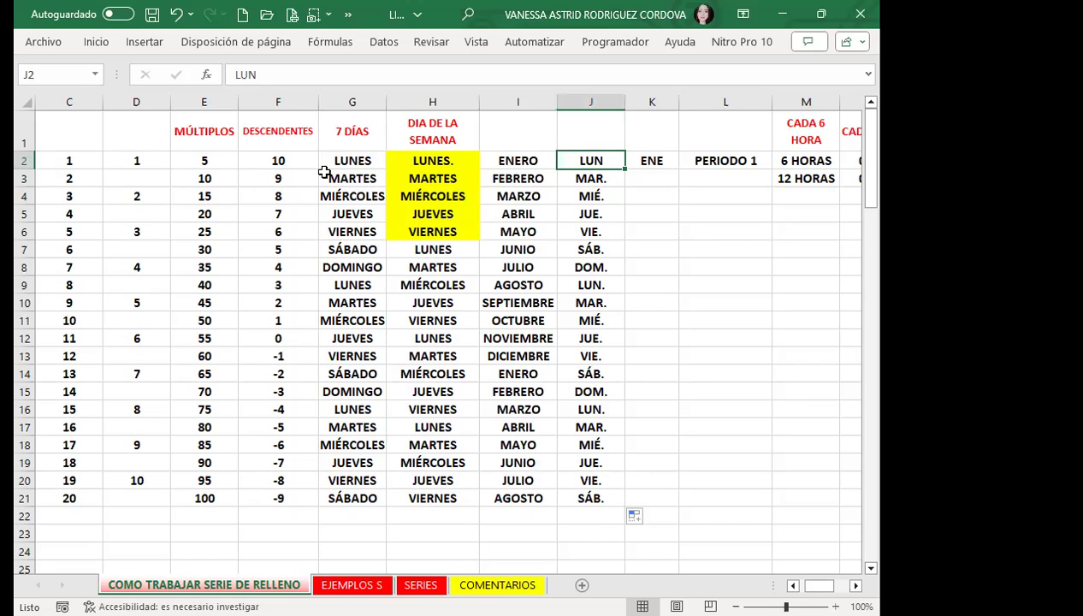
pyautogui.click(26, 177)
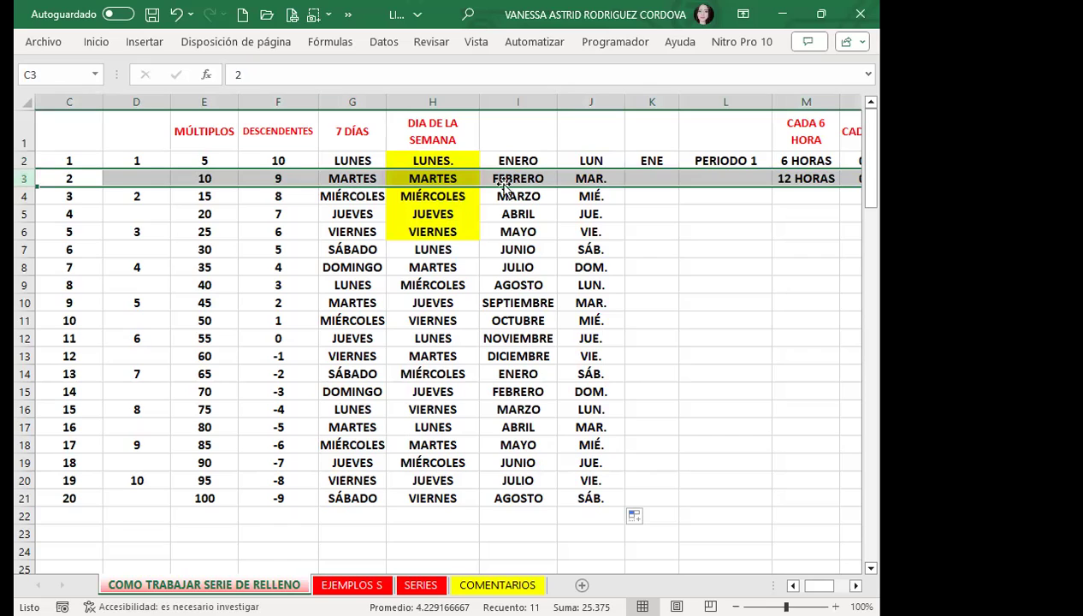
pyautogui.click(604, 177)
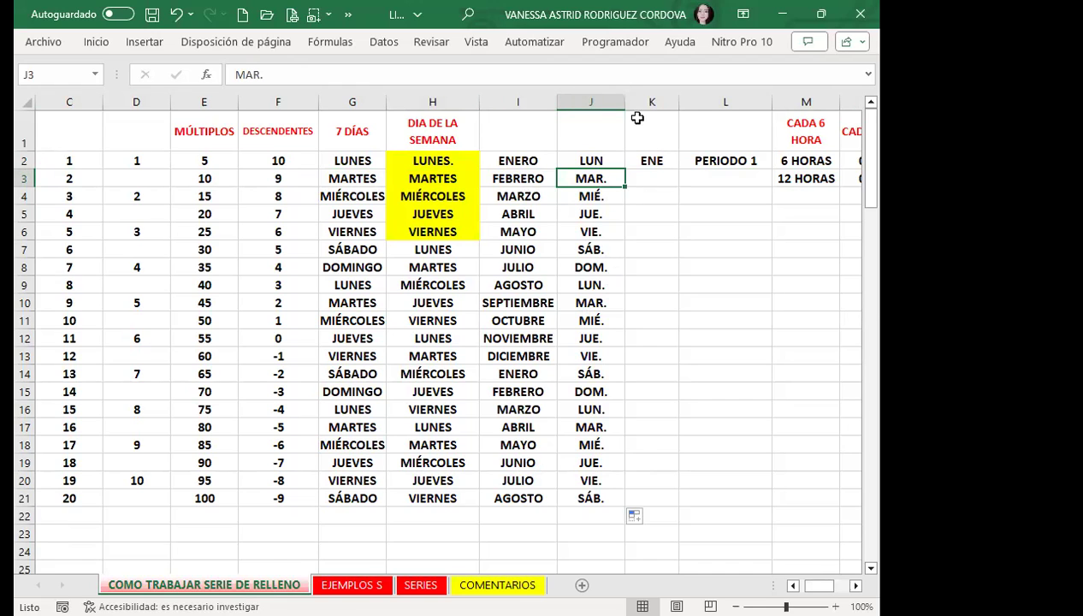
pyautogui.click(664, 160)
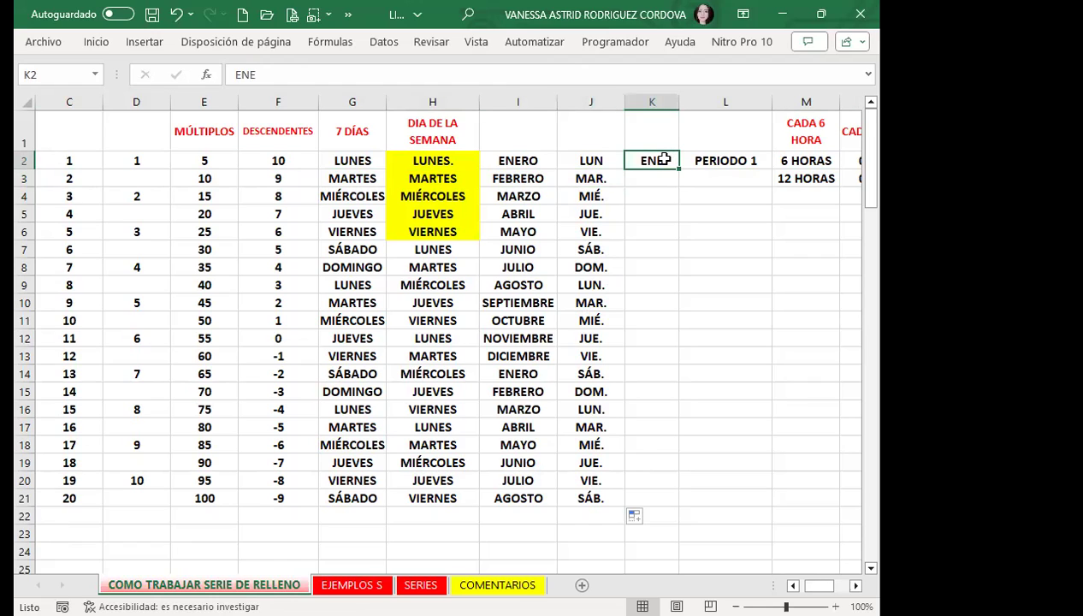
# Step: Autofill ENE from K2 to K21, then select the filled series G2:K21
pyautogui.doubleClick(678, 168)
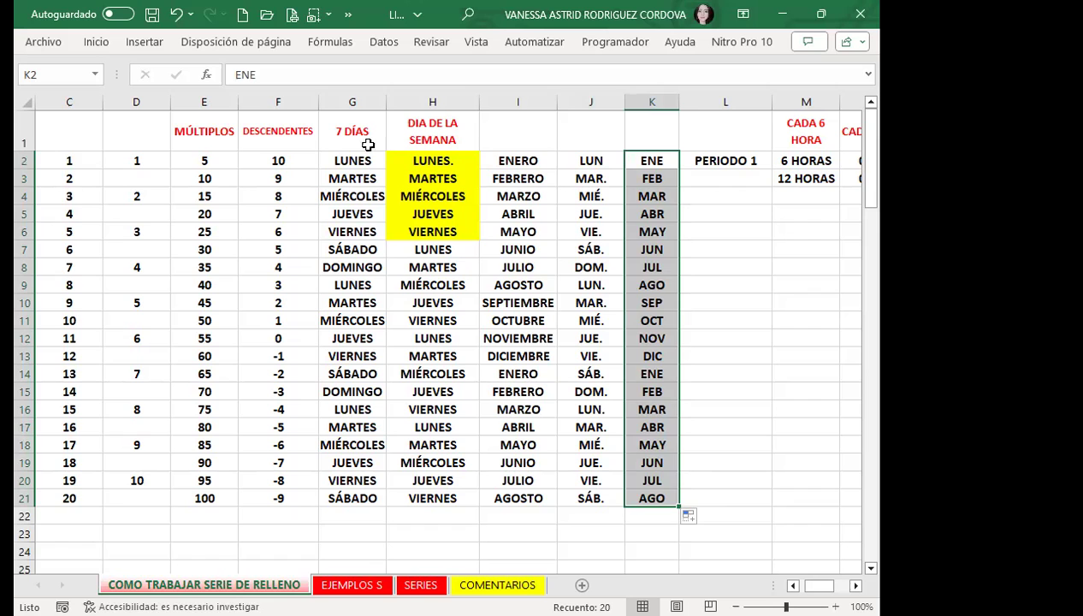
pyautogui.moveTo(330, 160)
pyautogui.mouseDown()
pyautogui.moveTo(483, 181)
pyautogui.moveTo(632, 498)
pyautogui.mouseUp()
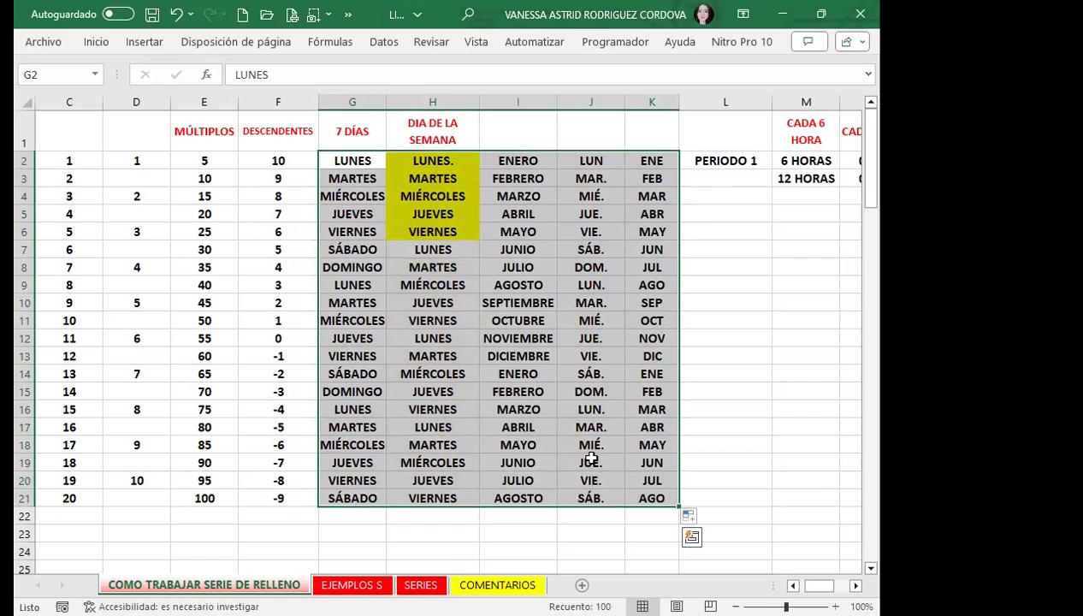
pyautogui.click(370, 300)
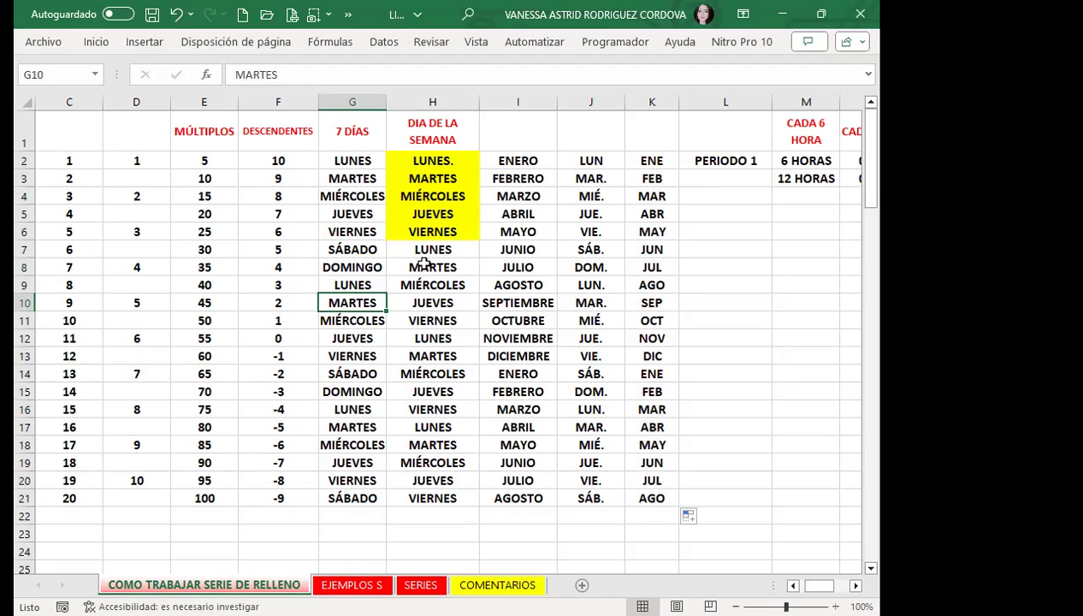
pyautogui.click(648, 296)
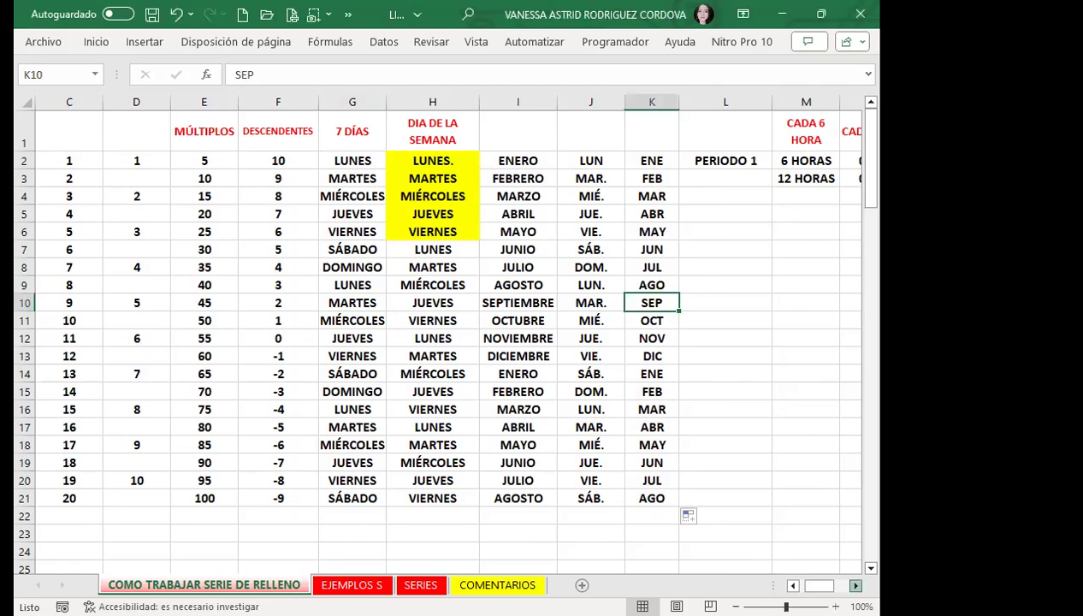
pyautogui.click(856, 585)
pyautogui.click(855, 585)
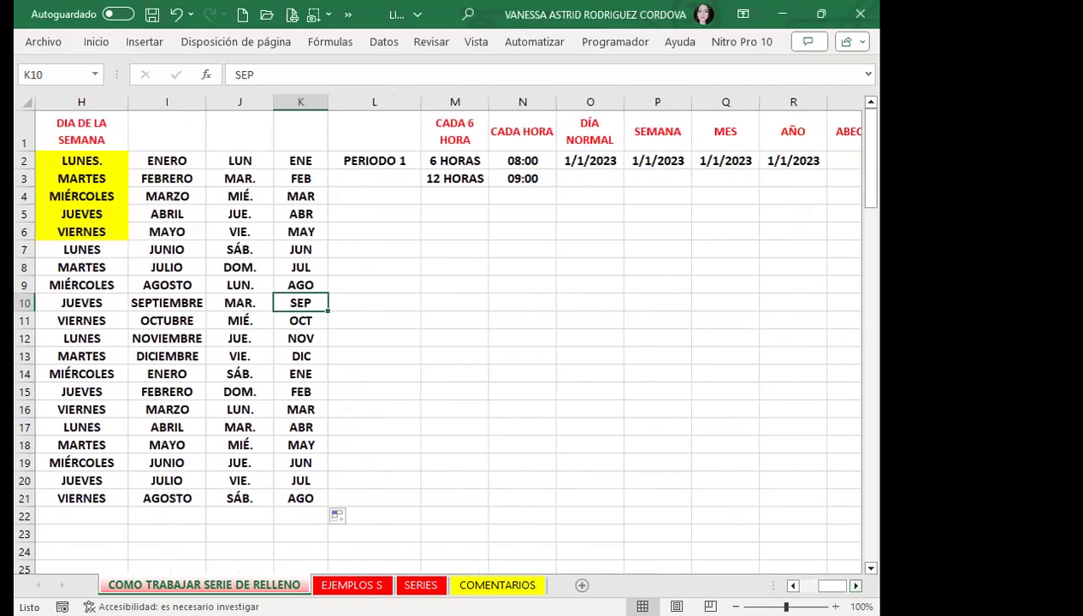
pyautogui.click(856, 585)
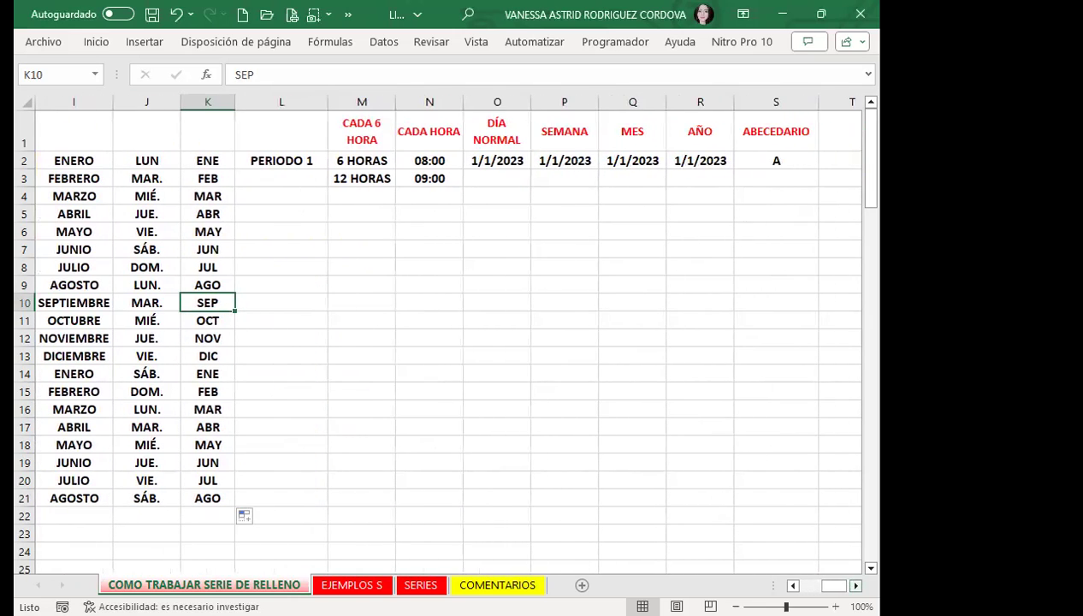
pyautogui.click(271, 160)
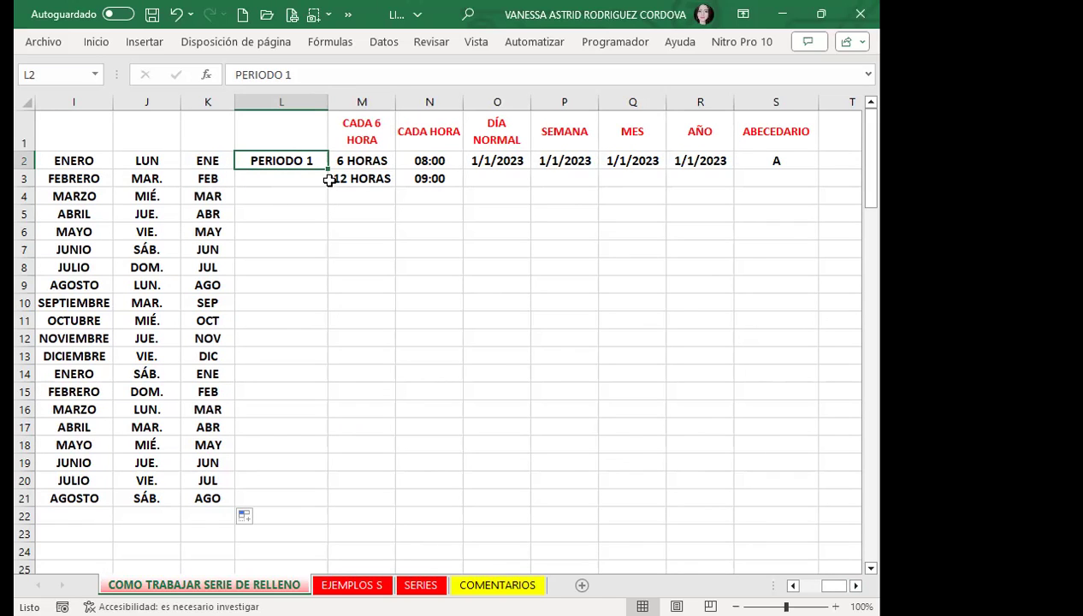
# Step: Auto-fill PERIODO 1 in L2 down column L to PERIODO 20 in L21
pyautogui.moveTo(331, 169); pyautogui.dragTo(330, 168)
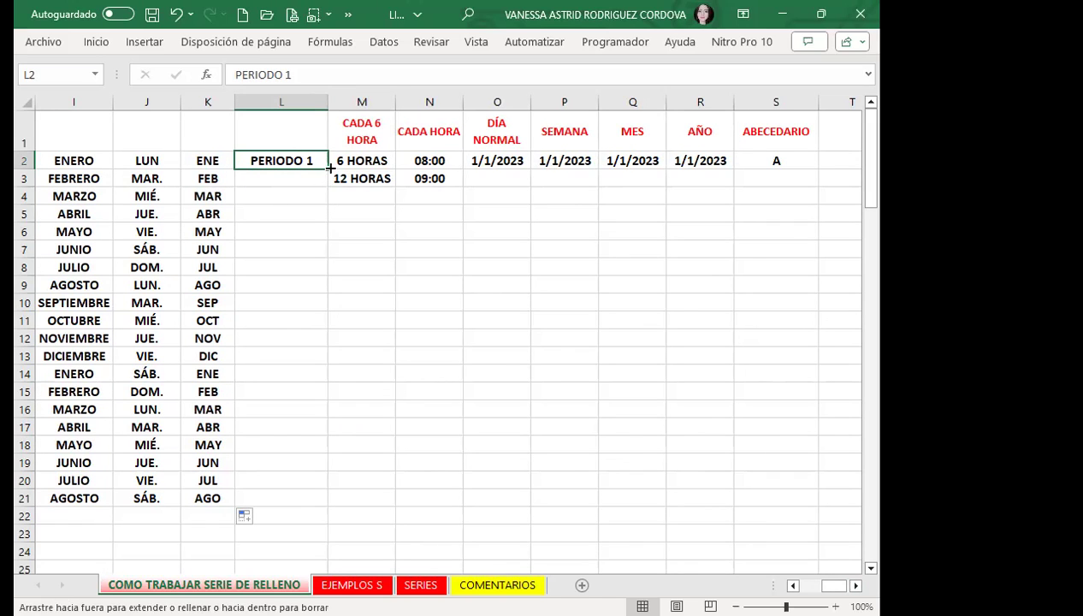
pyautogui.doubleClick(330, 168)
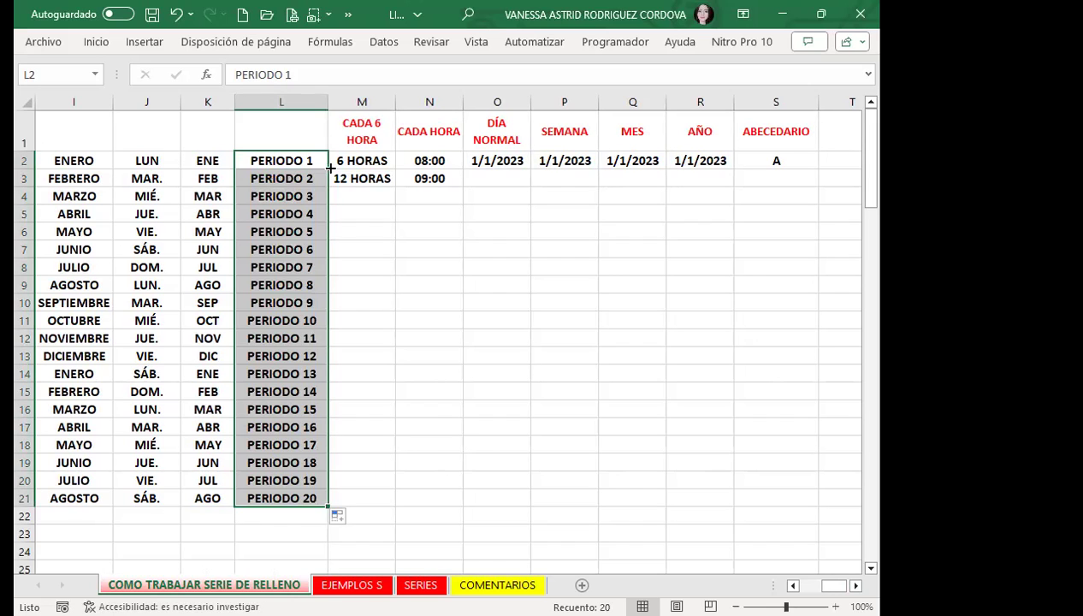
pyautogui.click(267, 157)
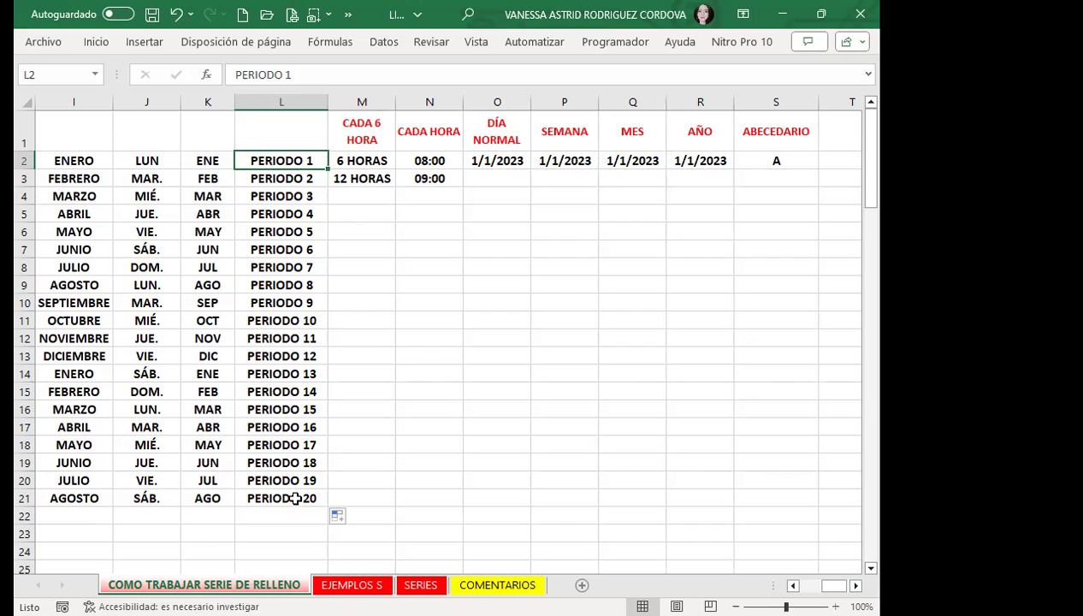
# Step: Check the filled values, confirming row 21 holds the final PERIODO 20
pyautogui.click(26, 497)
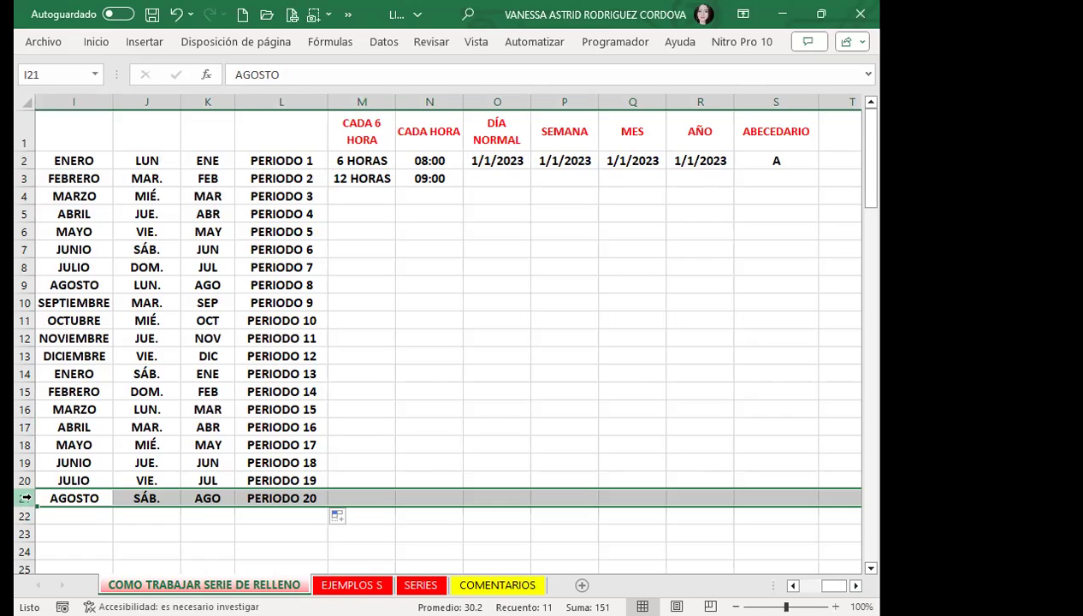
pyautogui.click(294, 198)
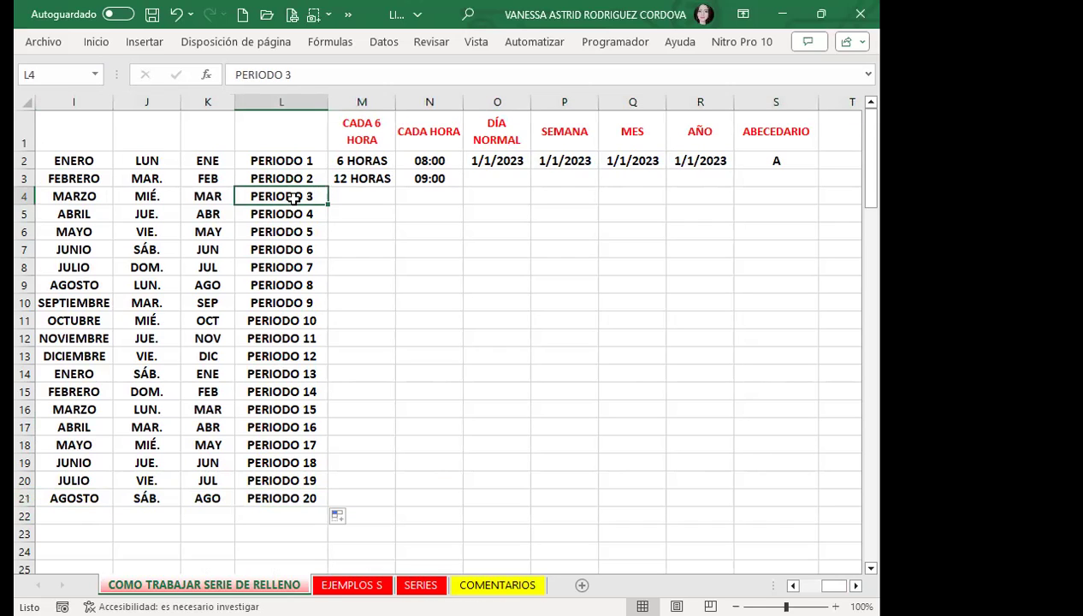
pyautogui.click(292, 502)
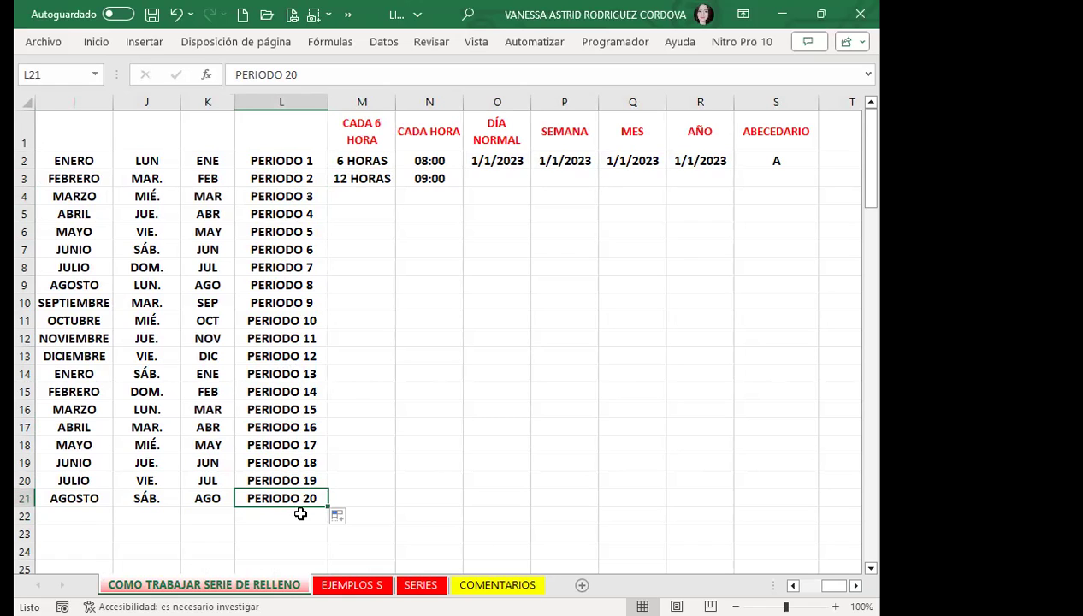
pyautogui.click(360, 175)
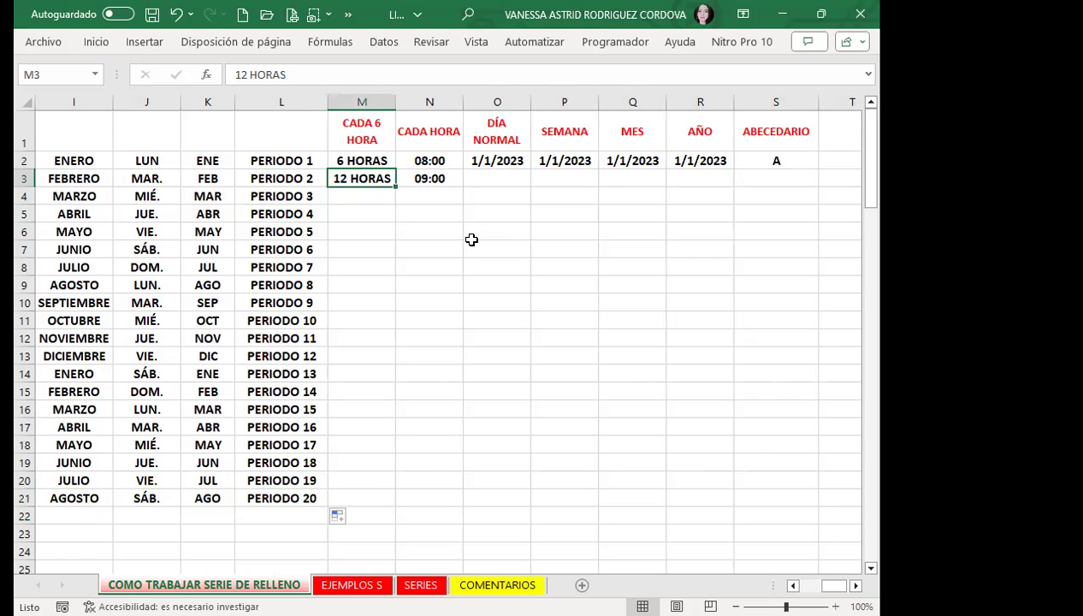
# Step: Extend the 6 HORAS and 12 HORAS pattern in M2:M3 down to 120 HORAS in M21
pyautogui.click(499, 238)
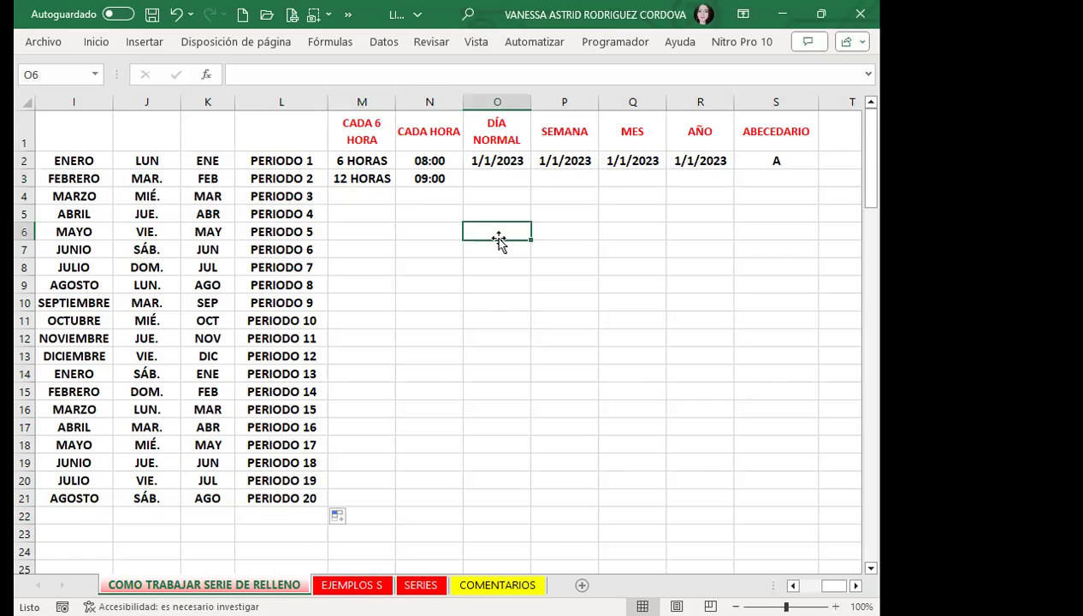
pyautogui.click(356, 165)
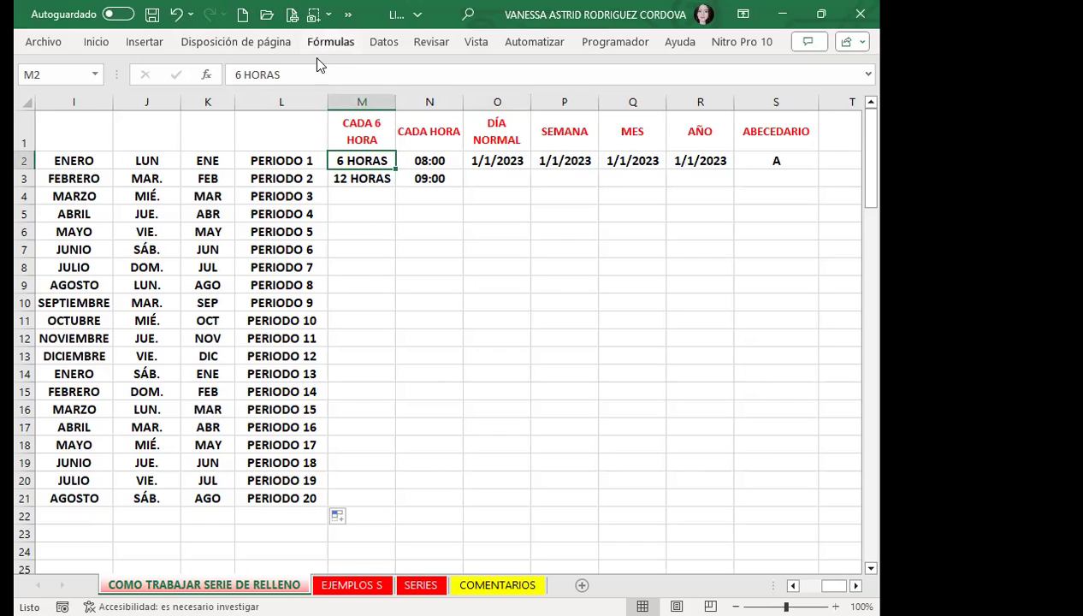
pyautogui.moveTo(363, 162); pyautogui.dragTo(362, 177)
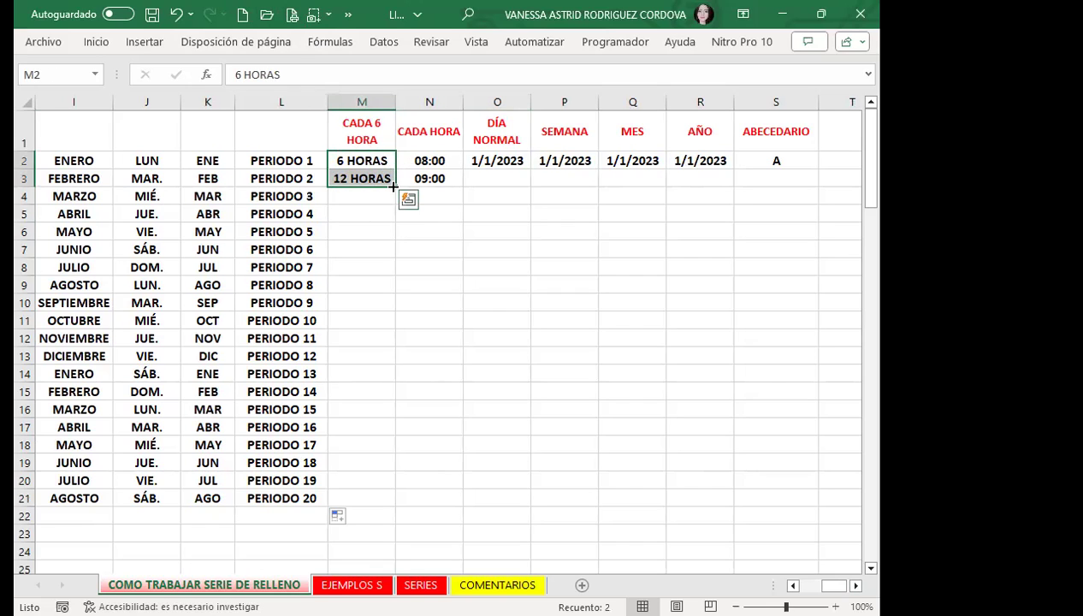
pyautogui.doubleClick(394, 186)
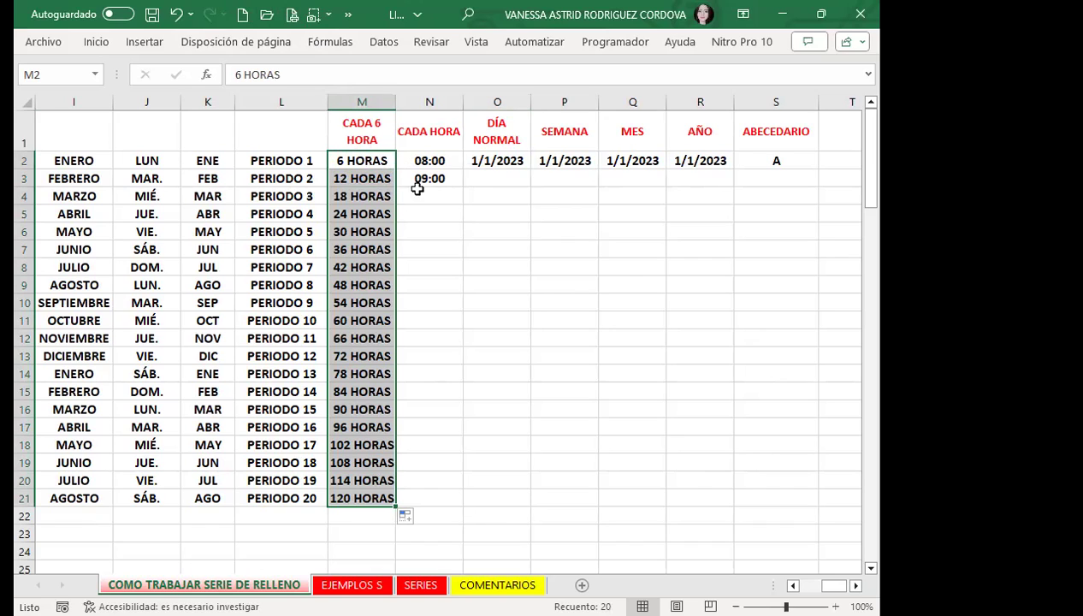
pyautogui.click(433, 156)
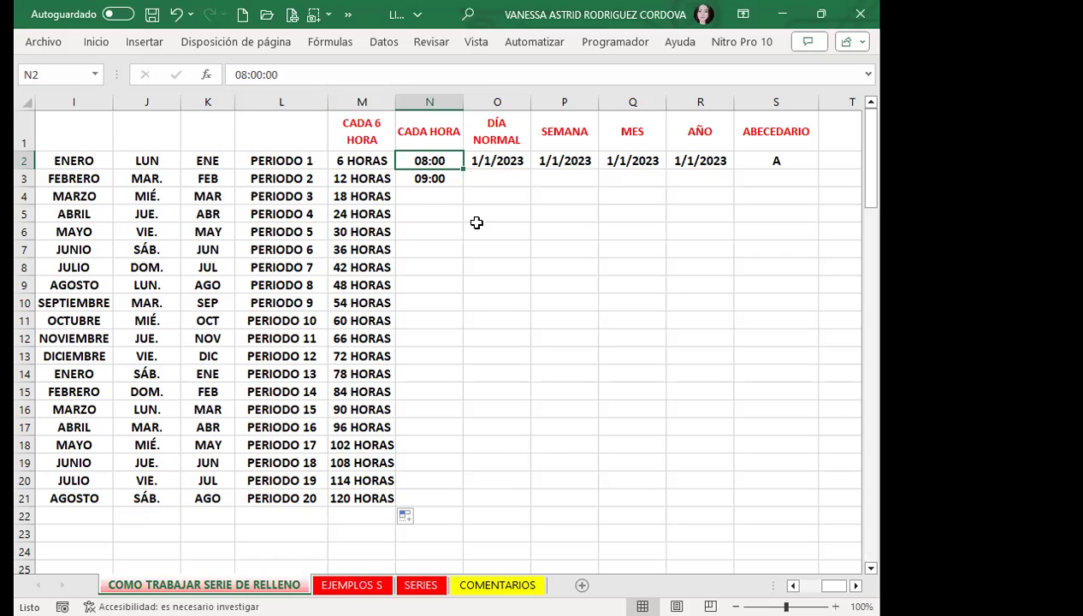
# Step: Extend the 08:00 and 09:00 pattern in N2:N3 down to 03:00 in N21
pyautogui.moveTo(449, 157); pyautogui.dragTo(452, 178)
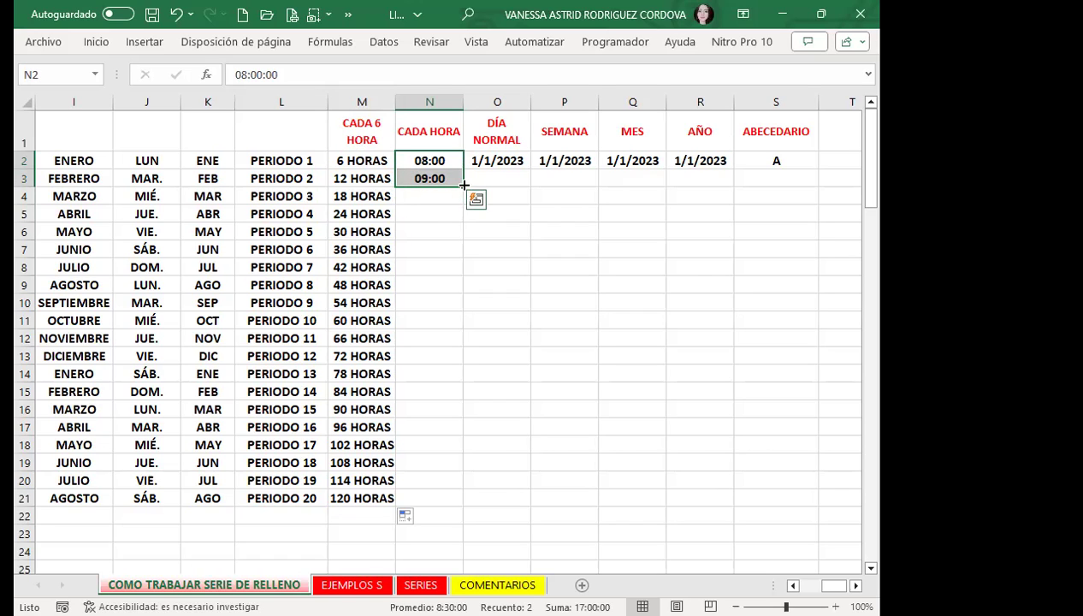
pyautogui.doubleClick(464, 185)
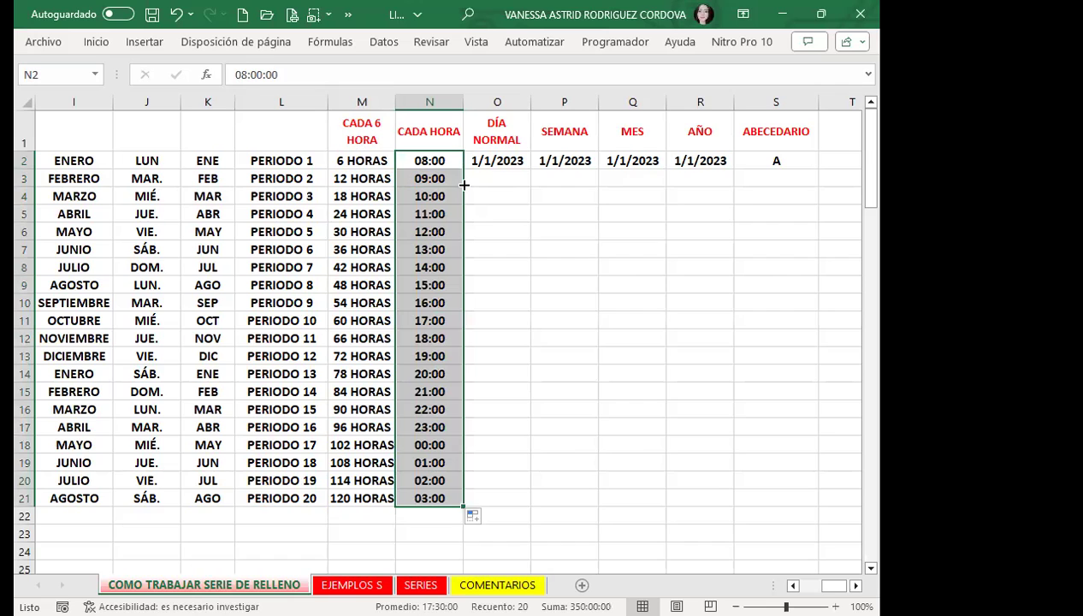
pyautogui.click(477, 231)
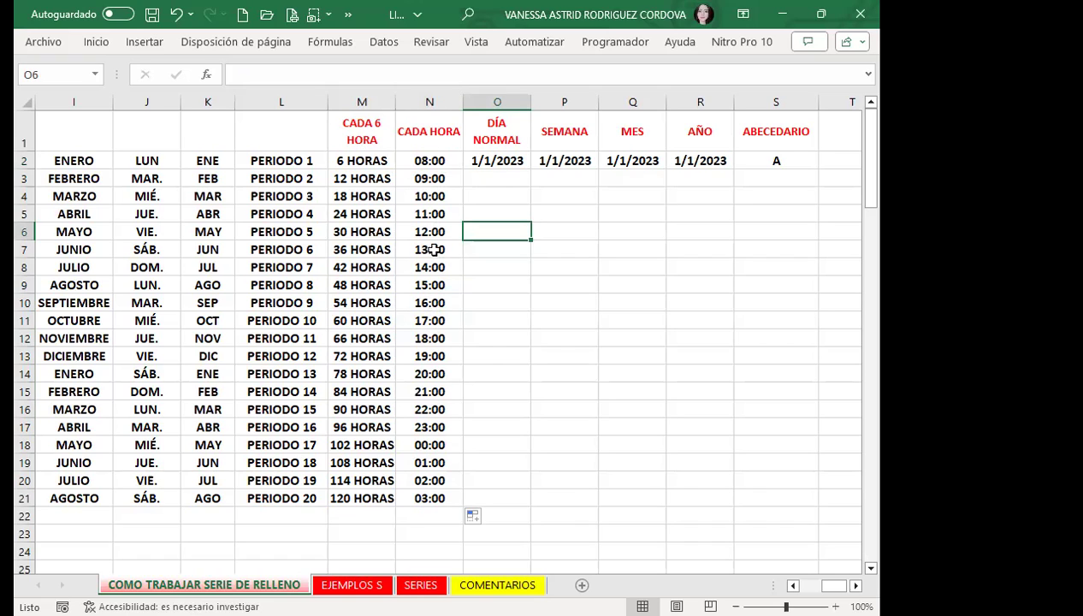
pyautogui.click(447, 249)
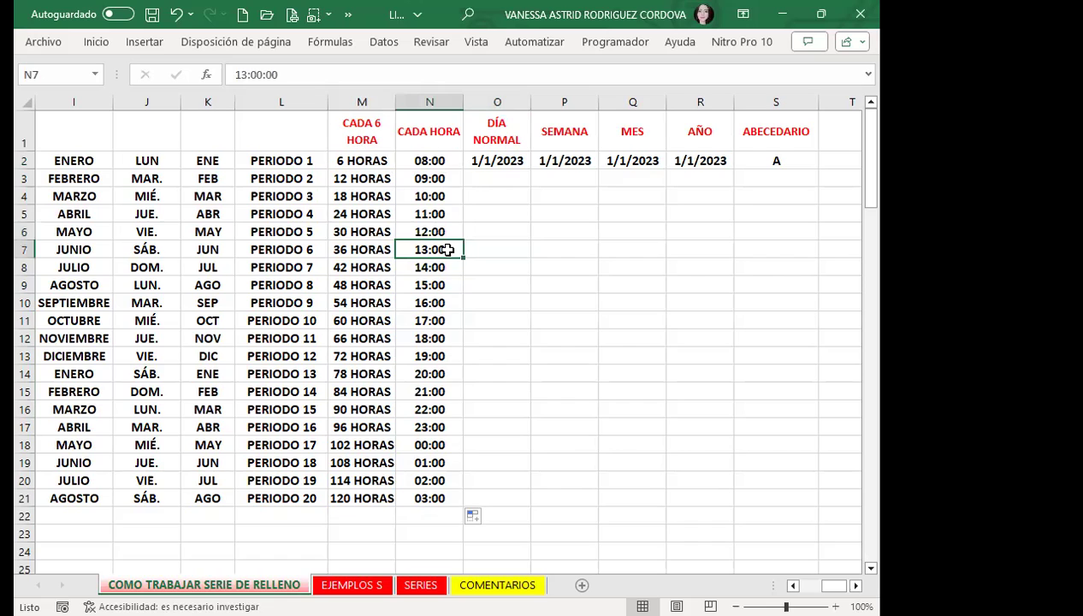
pyautogui.doubleClick(437, 267)
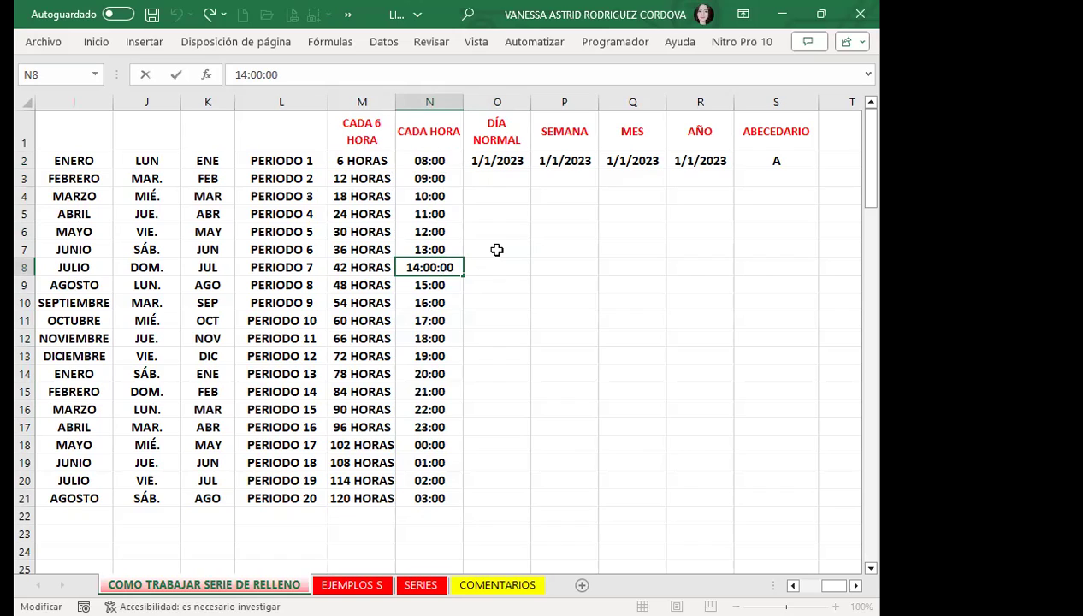
pyautogui.press('Return')
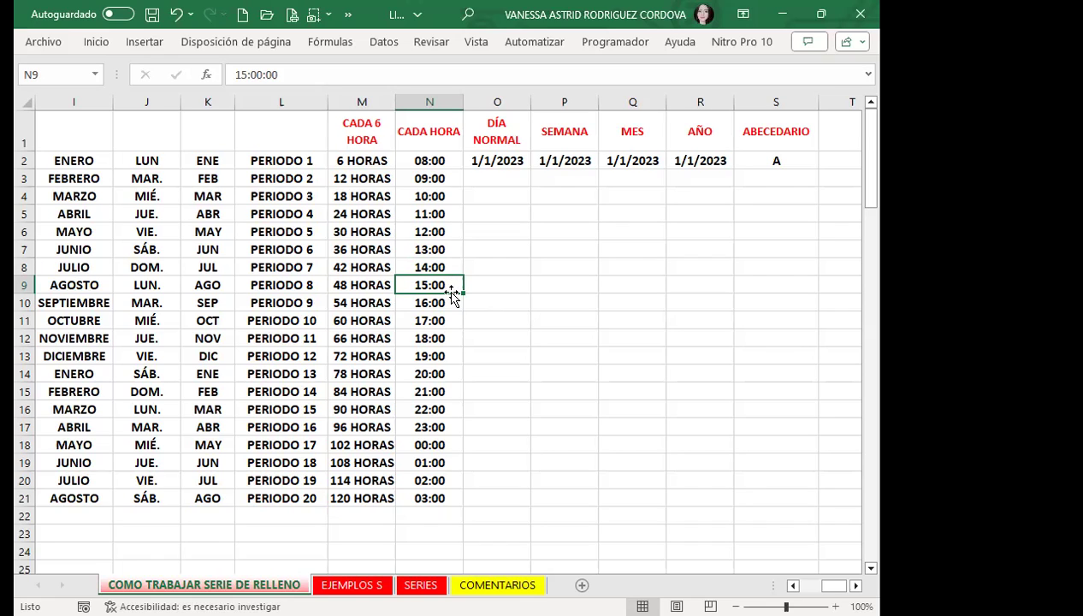
pyautogui.click(451, 427)
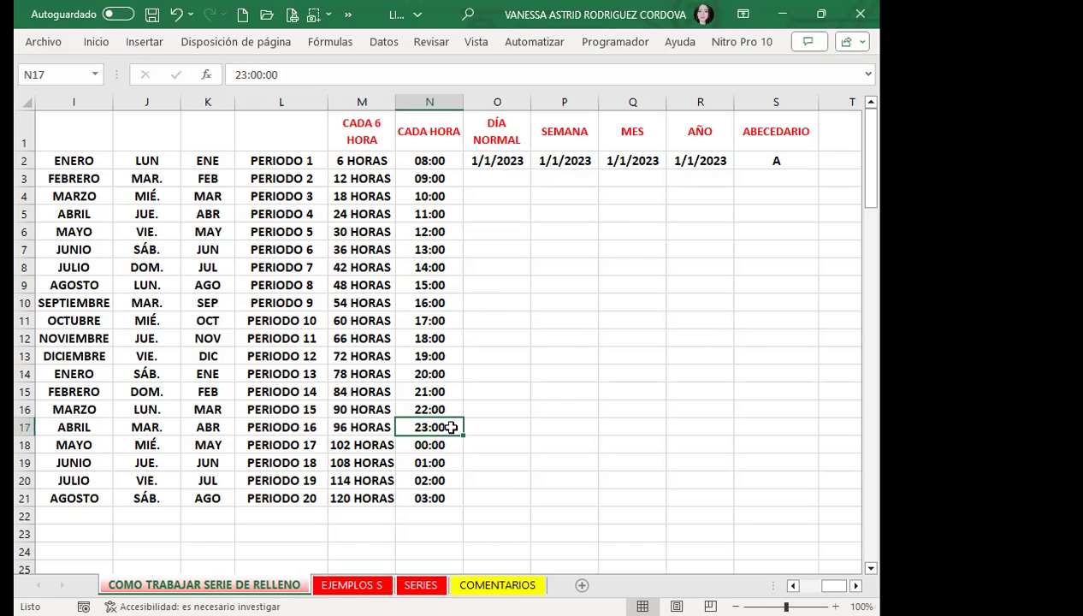
pyautogui.click(401, 446)
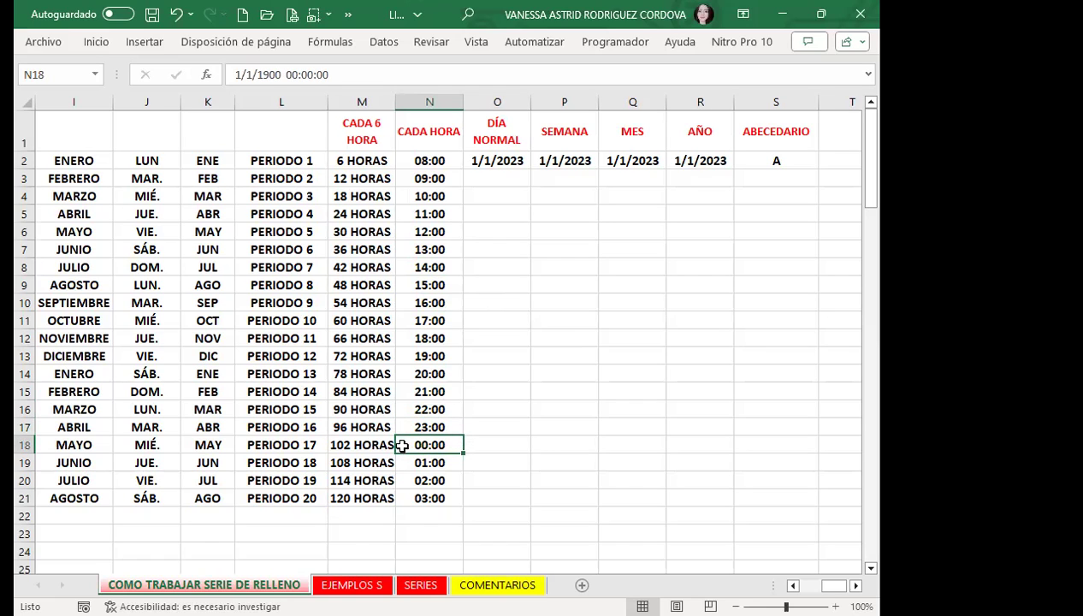
pyautogui.click(406, 466)
pyautogui.click(407, 478)
pyautogui.click(408, 497)
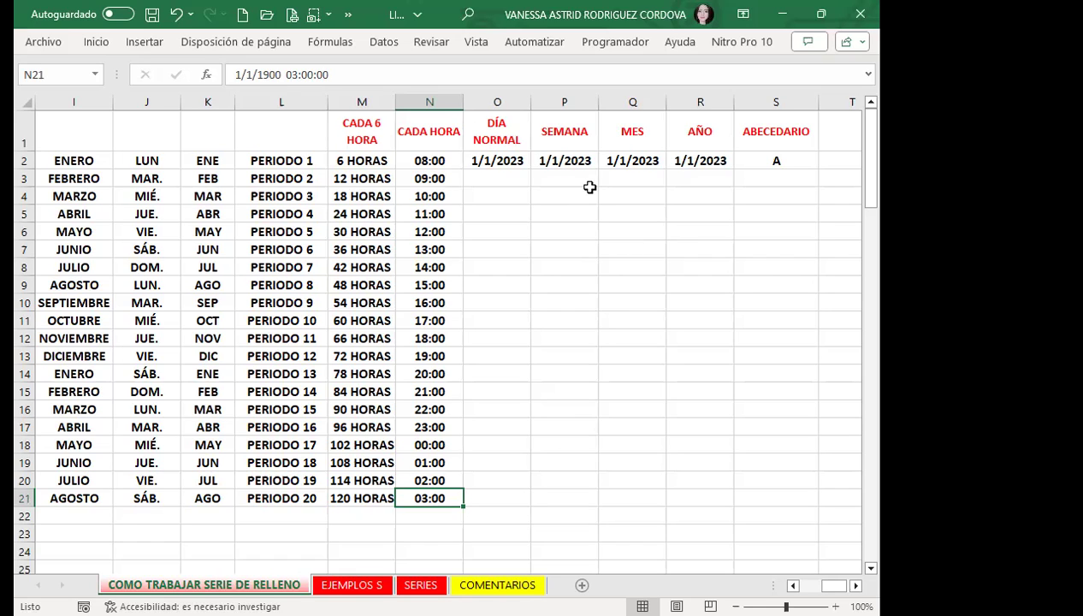
# Step: Fill O2:O21 with daily dates from 1/1/2023 to 20/1/2023 and check the values
pyautogui.moveTo(492, 165); pyautogui.dragTo(716, 171)
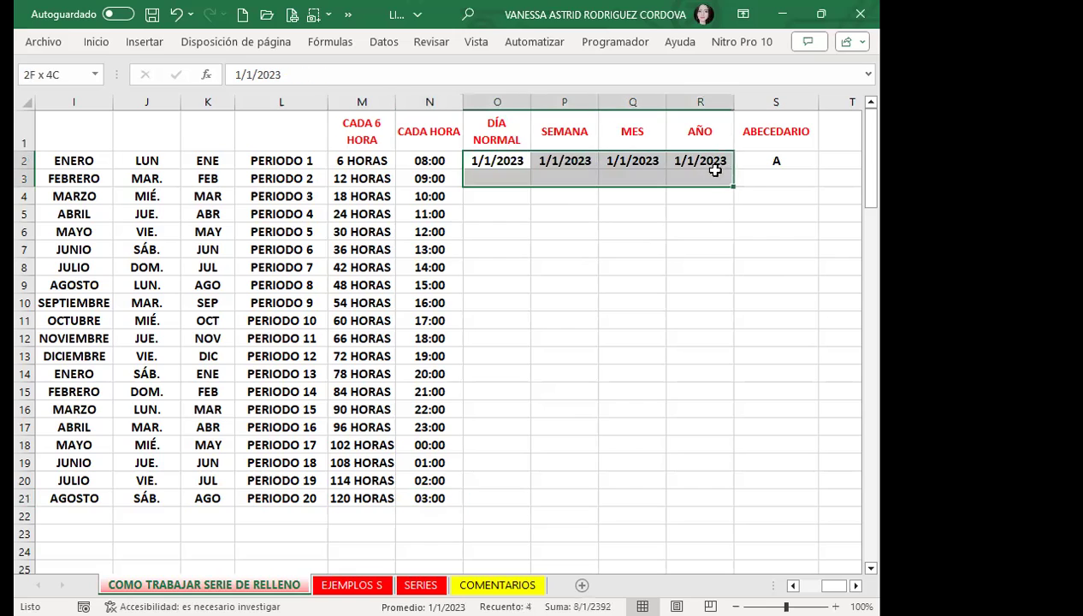
pyautogui.click(638, 255)
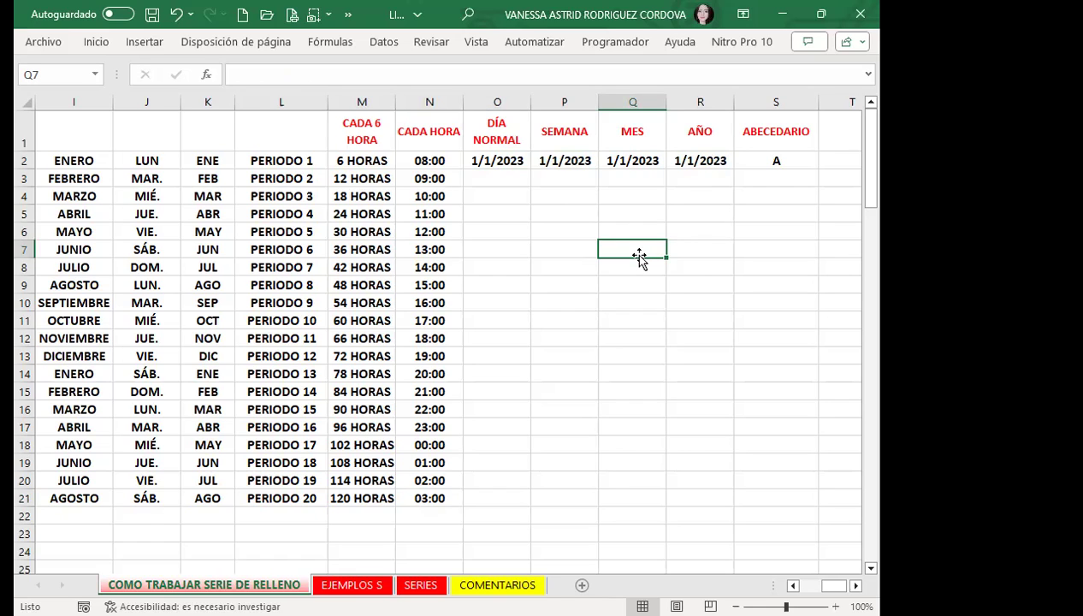
pyautogui.click(483, 162)
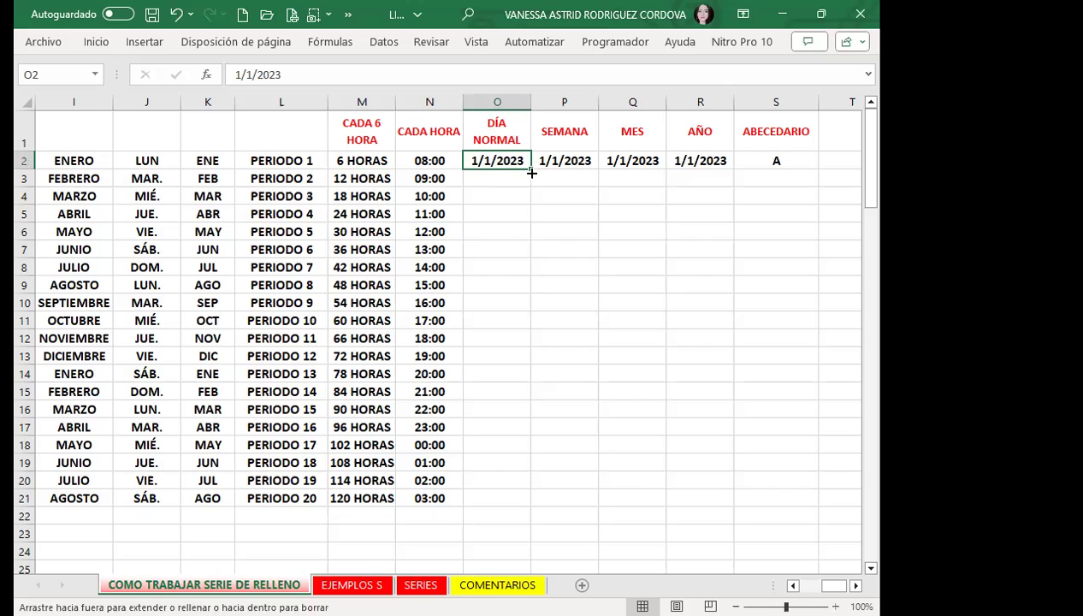
pyautogui.doubleClick(530, 171)
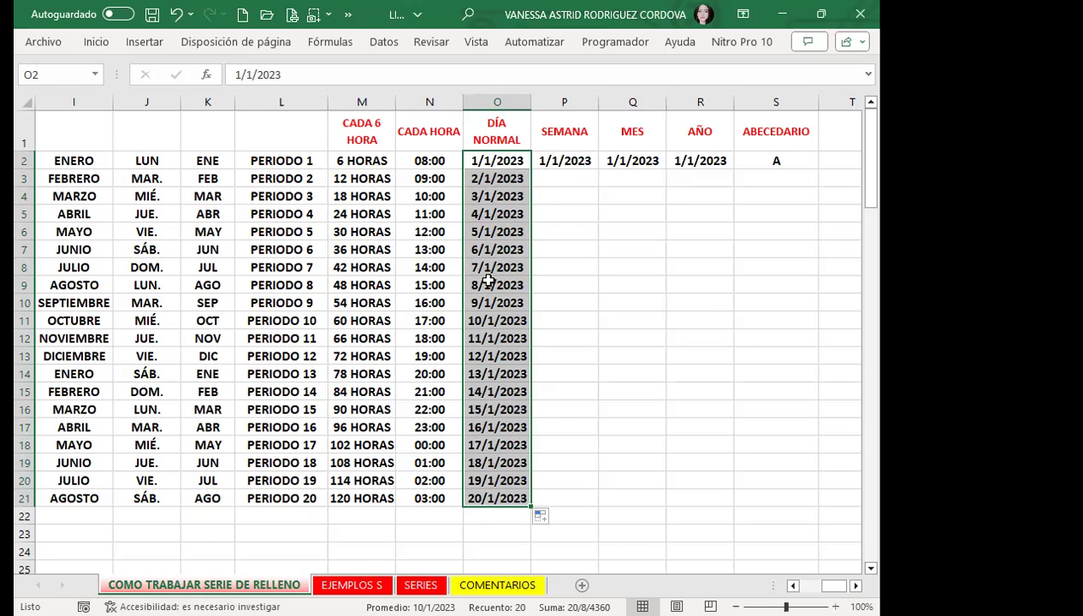
pyautogui.click(477, 493)
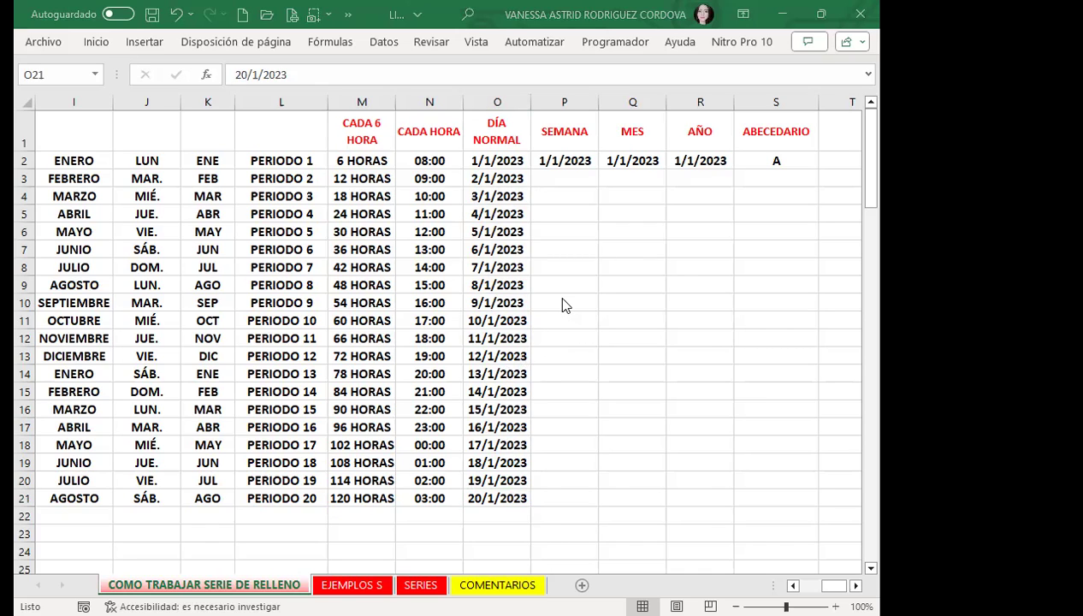
pyautogui.click(511, 199)
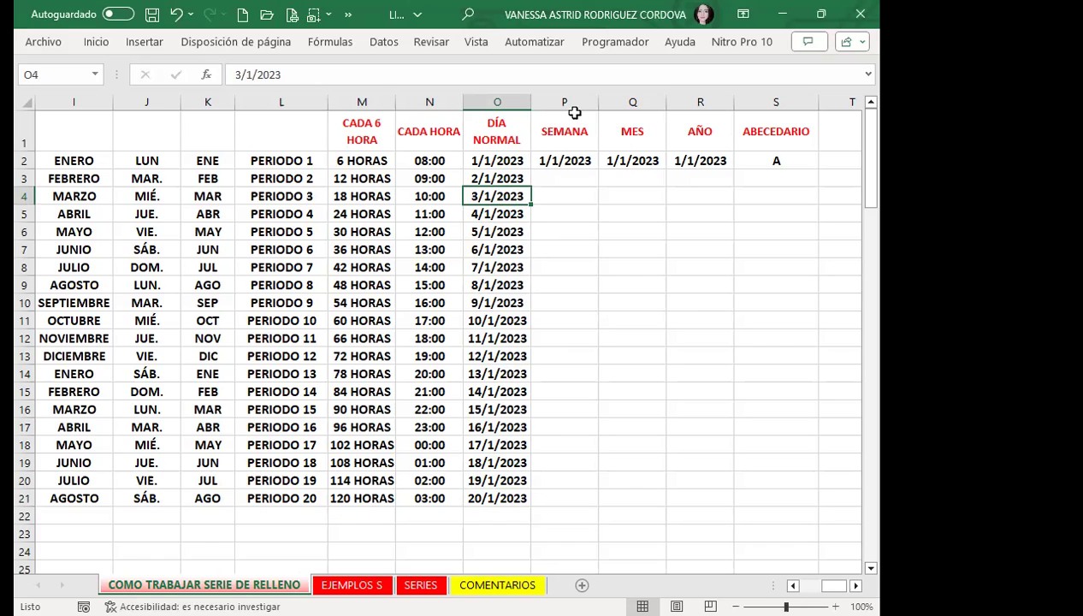
pyautogui.click(565, 161)
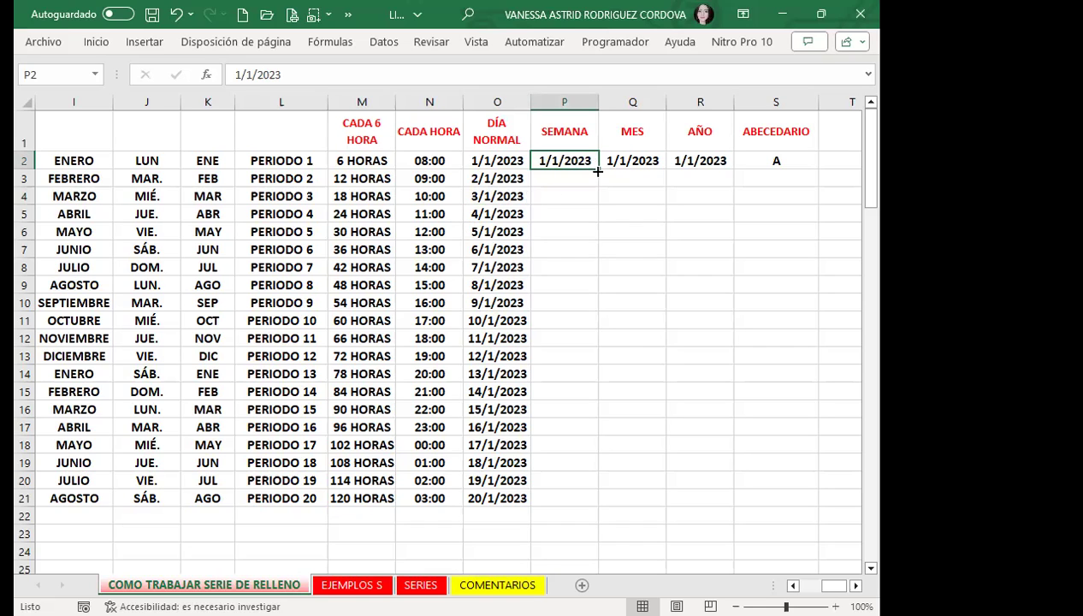
# Step: Extend P2 down to P21 with Rellenar días laborables de la semana, filling weekday-only dates
pyautogui.moveTo(597, 171); pyautogui.dragTo(575, 411)
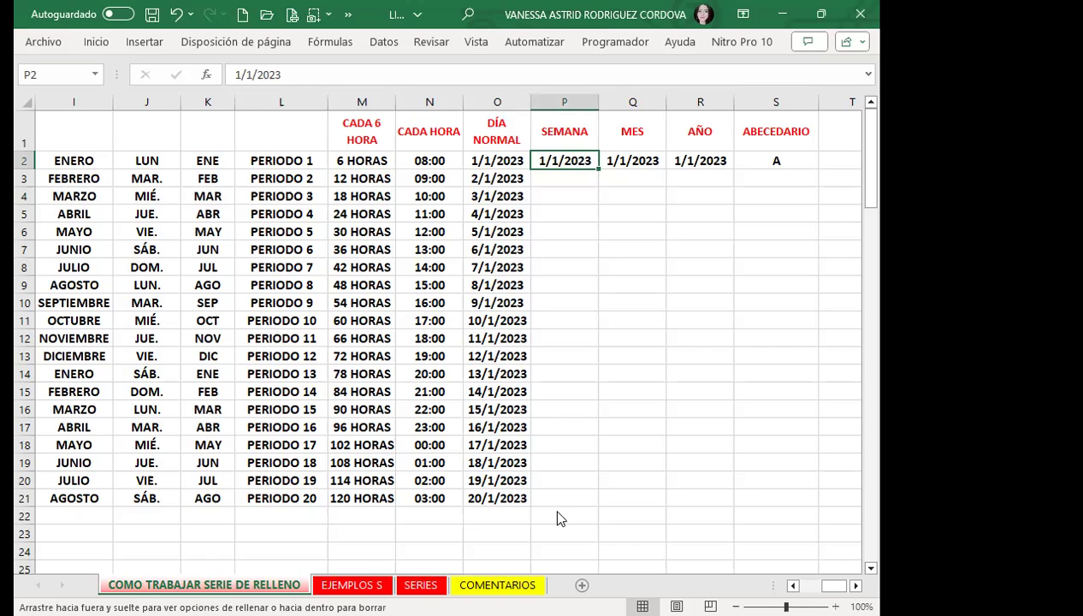
pyautogui.moveTo(562, 510); pyautogui.dragTo(559, 513)
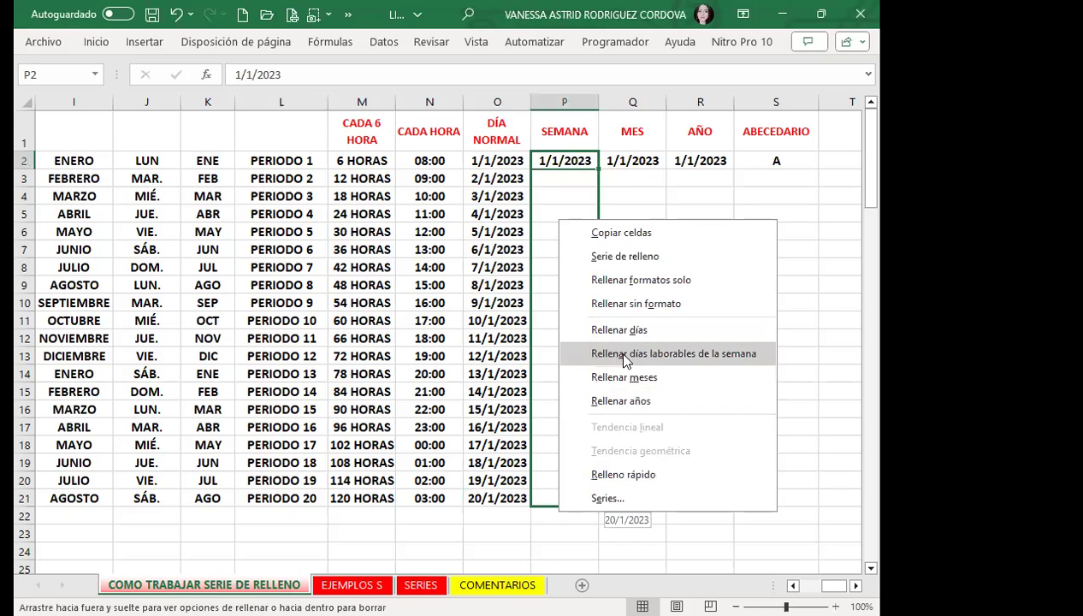
pyautogui.click(695, 354)
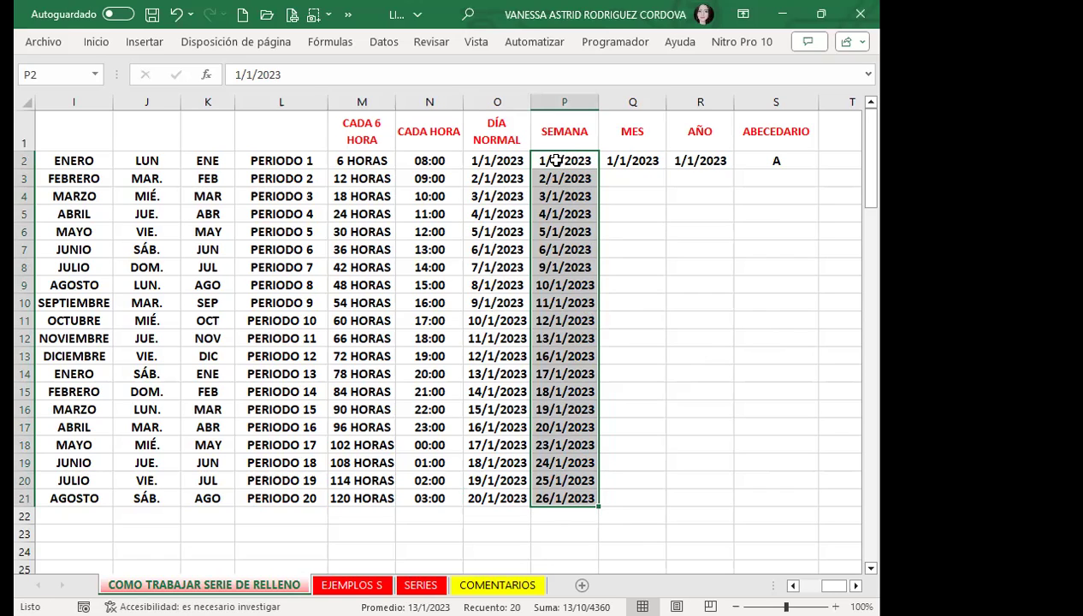
# Step: Check the weekday dates down column P, confirming weekends are skipped through 26/1/2023
pyautogui.click(556, 161)
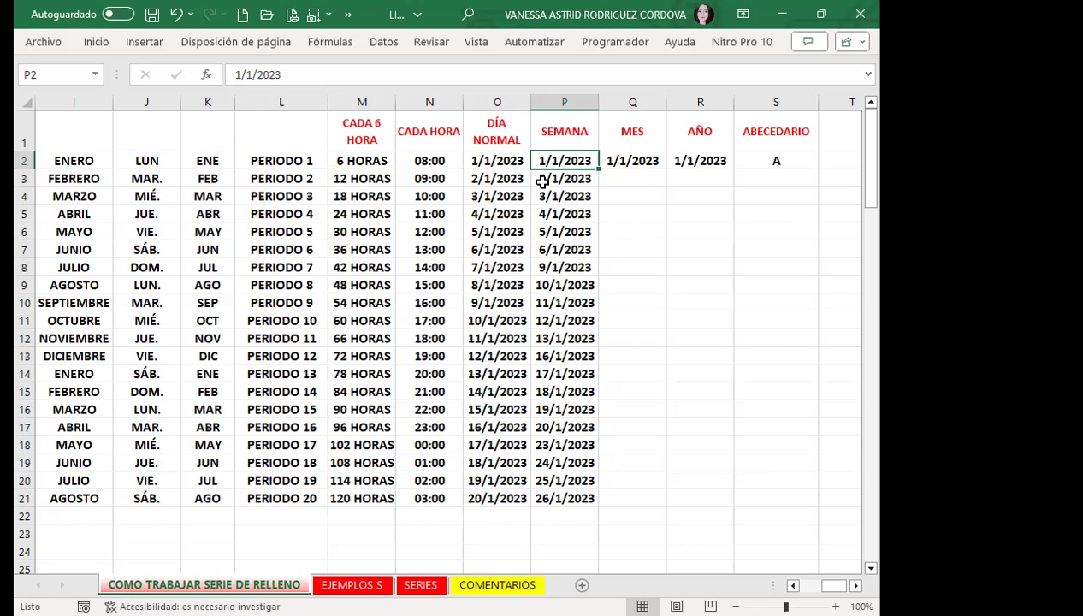
pyautogui.click(555, 177)
pyautogui.click(551, 197)
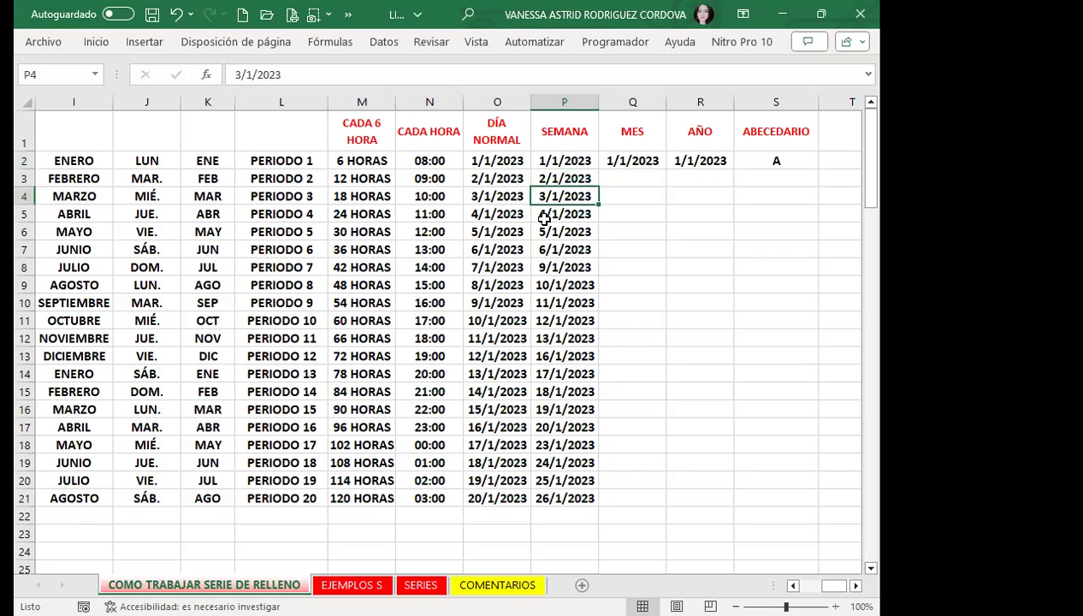
pyautogui.click(552, 214)
pyautogui.click(549, 232)
pyautogui.click(559, 248)
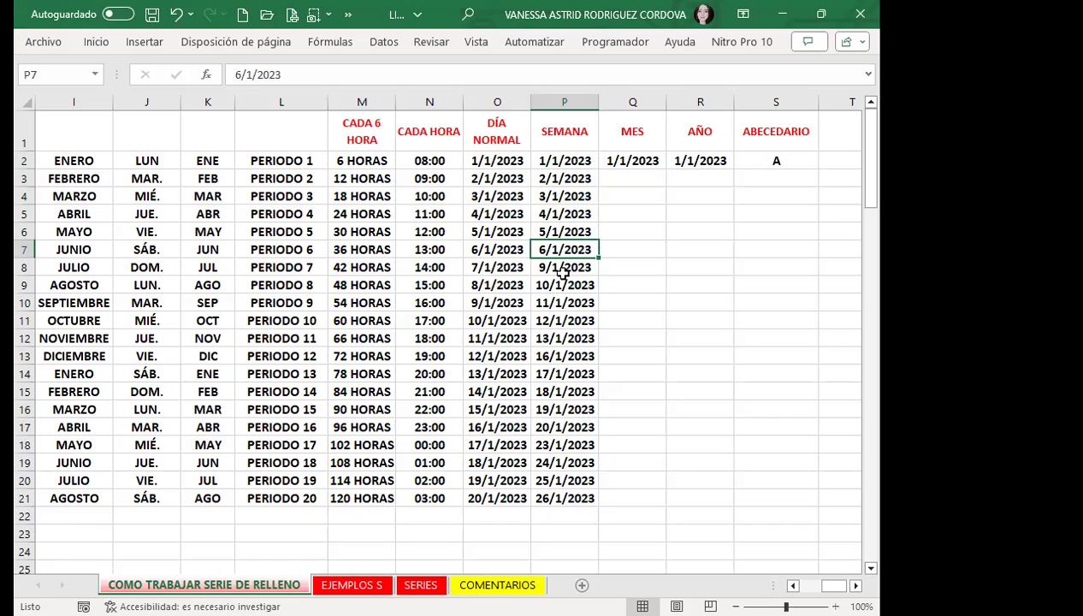
pyautogui.click(556, 269)
pyautogui.click(545, 285)
pyautogui.click(548, 301)
pyautogui.click(552, 320)
pyautogui.click(558, 341)
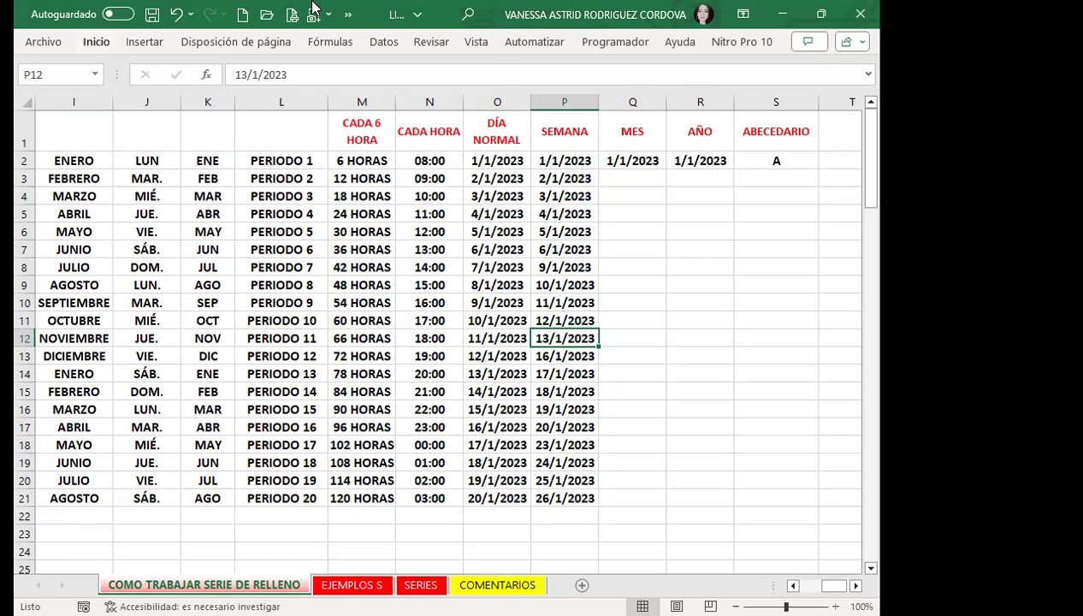
pyautogui.click(558, 174)
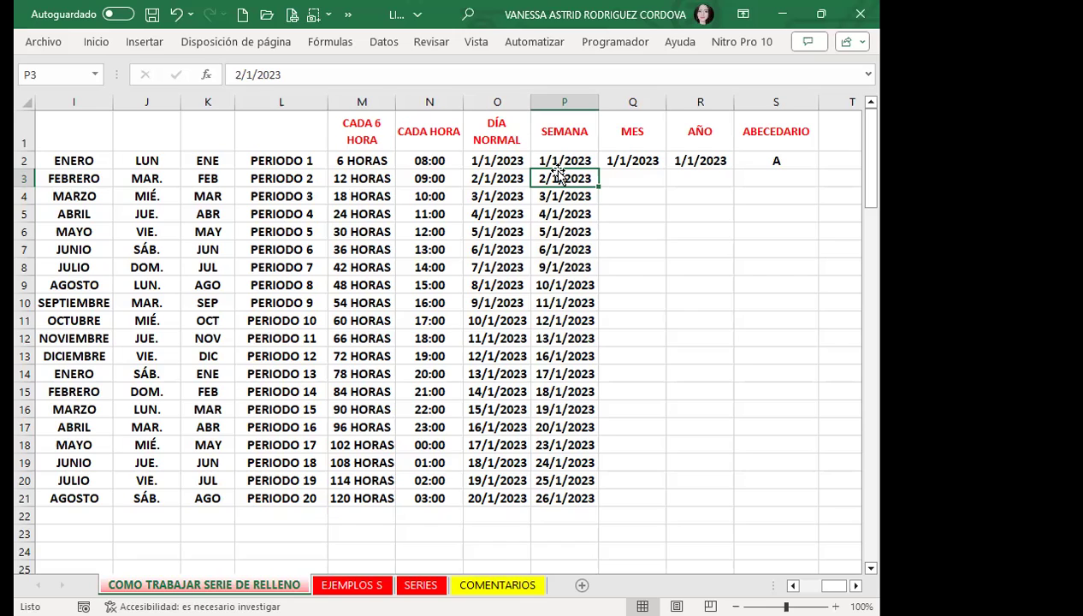
pyautogui.click(640, 160)
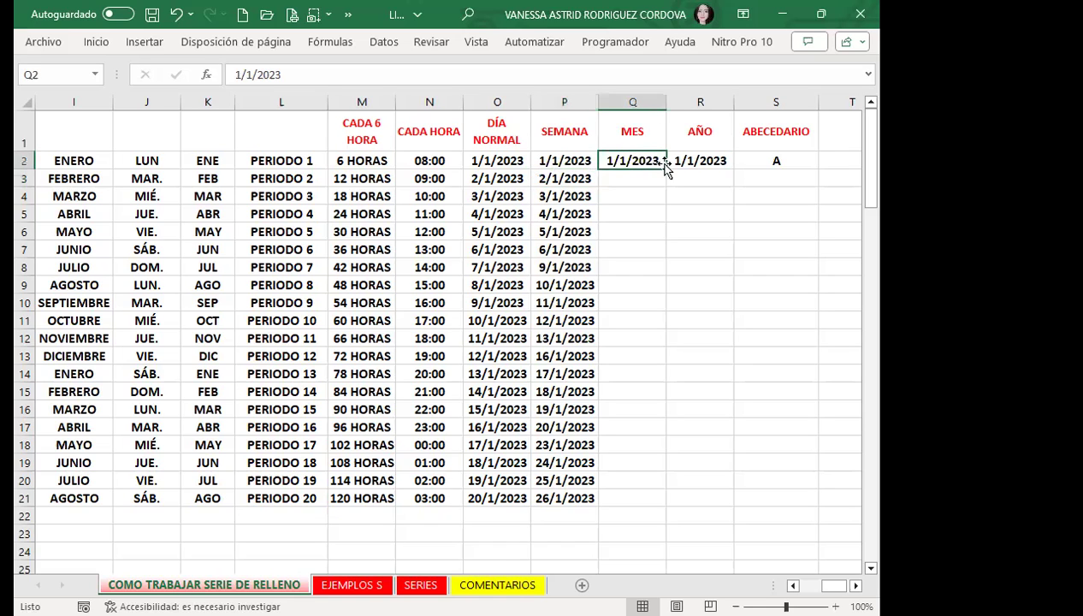
# Step: Fill Q2:Q21 monthly with Rellenar meses, checking the December 2023 to January 2024 change
pyautogui.moveTo(666, 167); pyautogui.dragTo(667, 199)
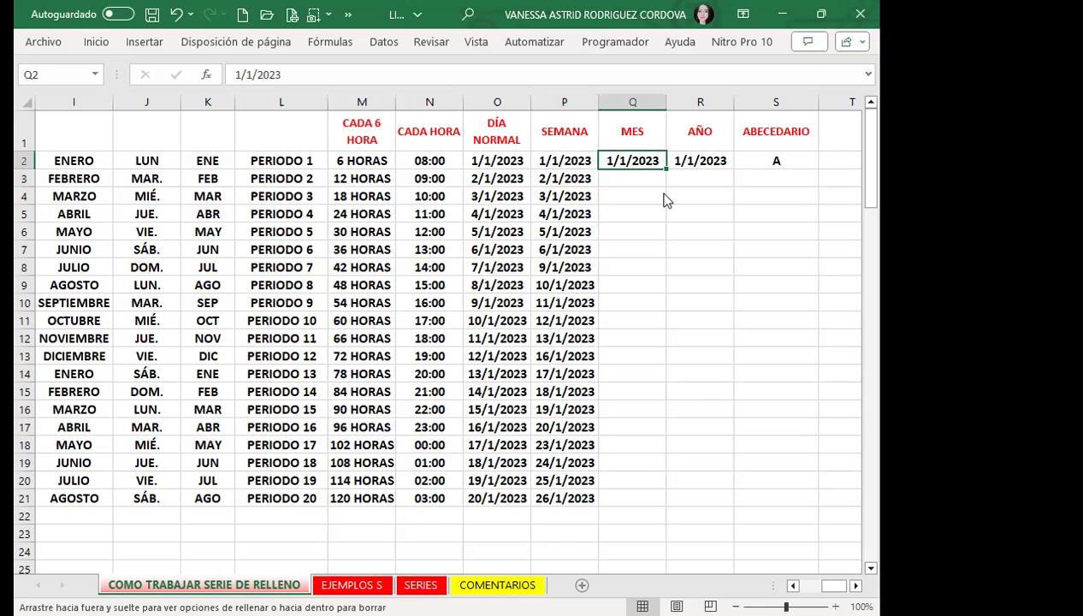
pyautogui.moveTo(637, 508); pyautogui.dragTo(636, 507)
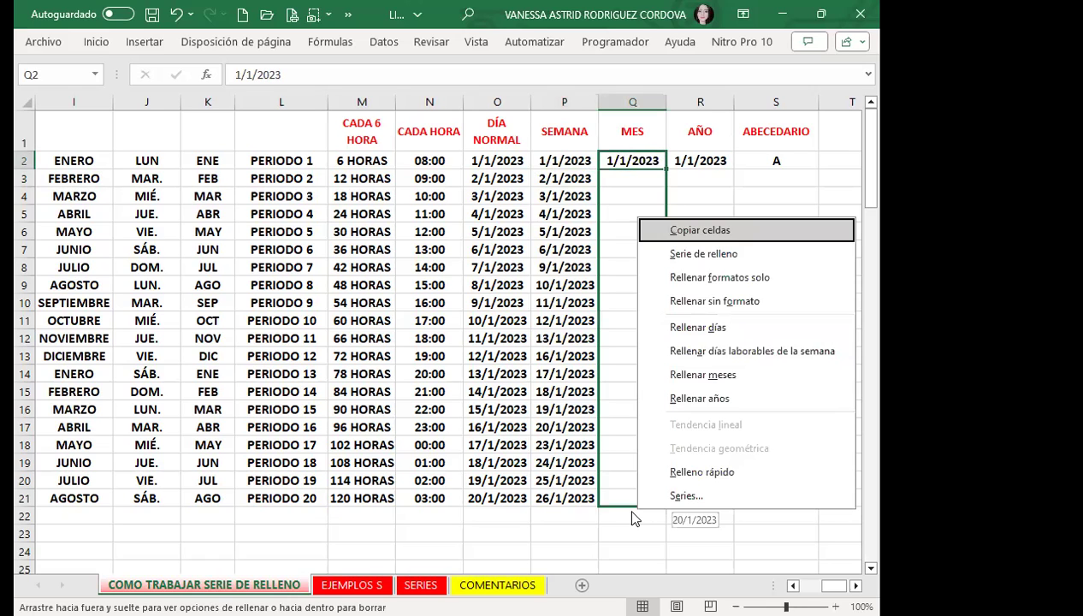
pyautogui.click(712, 376)
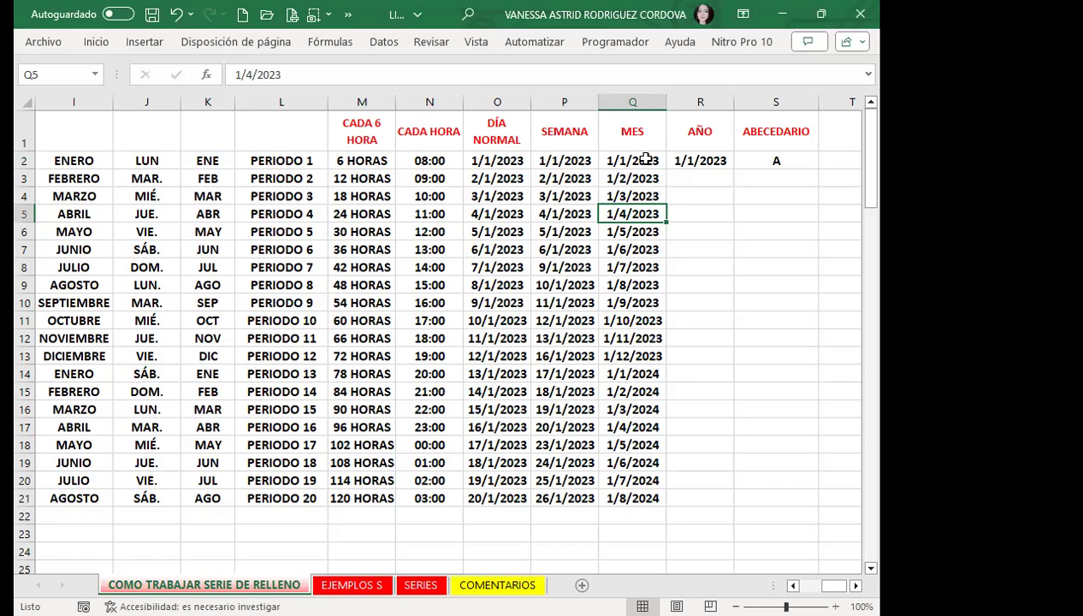
pyautogui.click(607, 356)
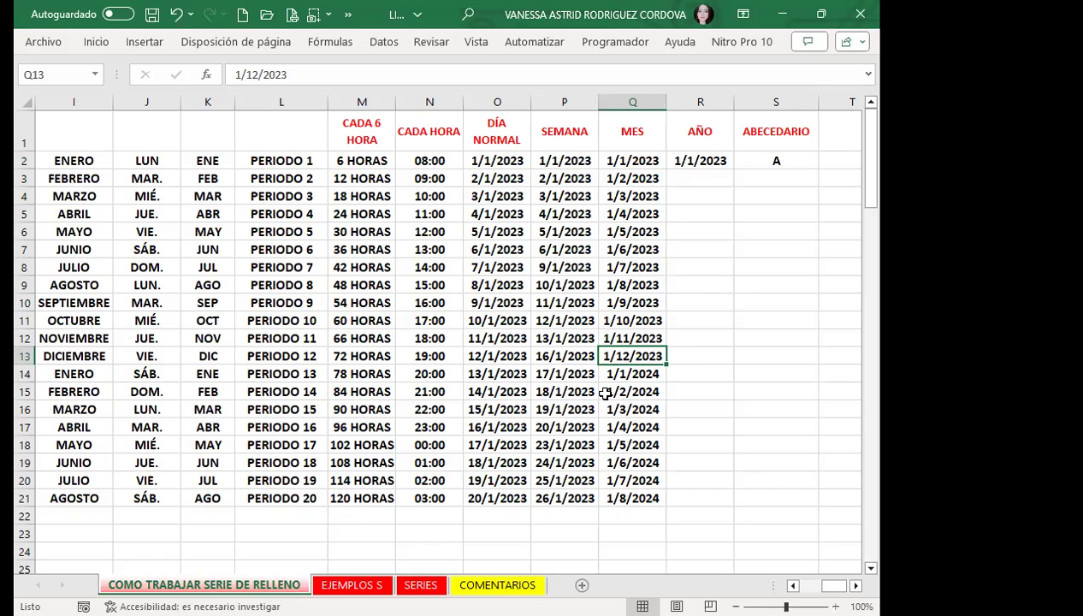
pyautogui.click(648, 374)
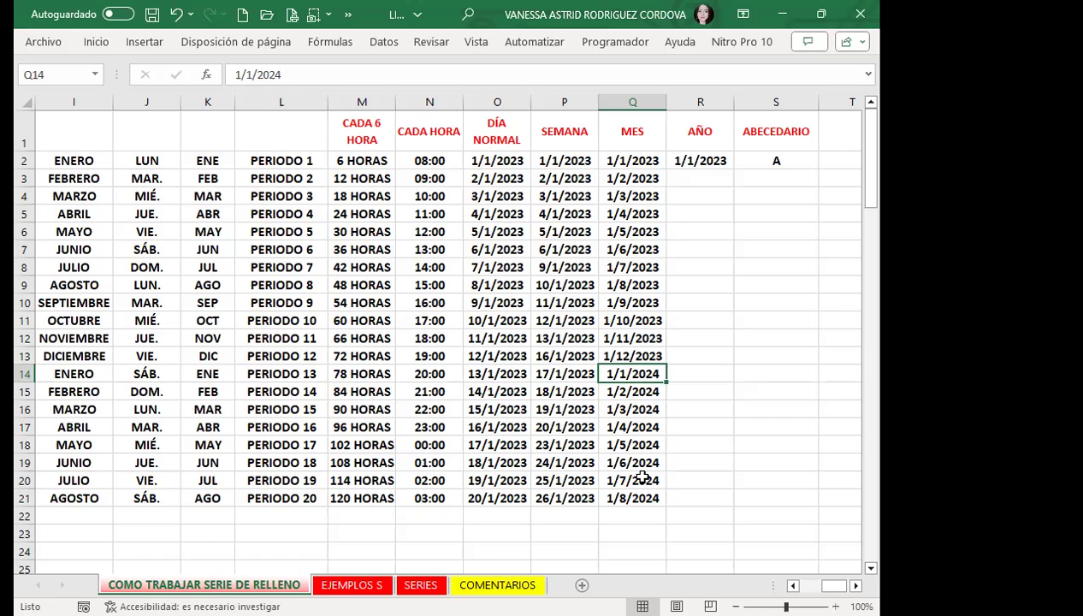
# Step: Extend R2 to R21 as yearly dates from 1/1/2023 to 1/1/2042, checking R21
pyautogui.click(700, 161)
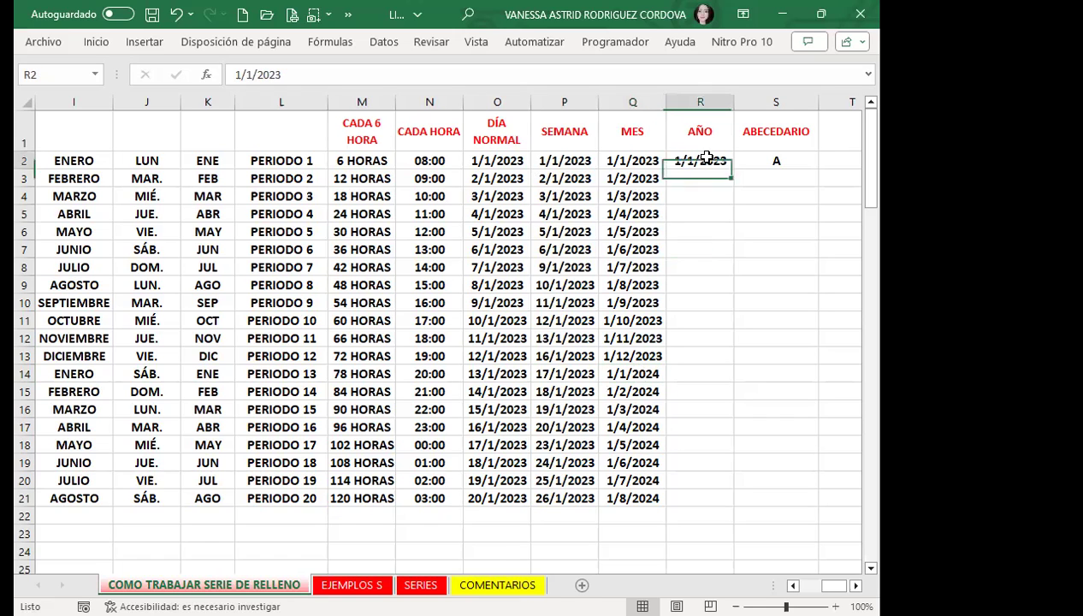
pyautogui.moveTo(737, 169); pyautogui.dragTo(705, 496)
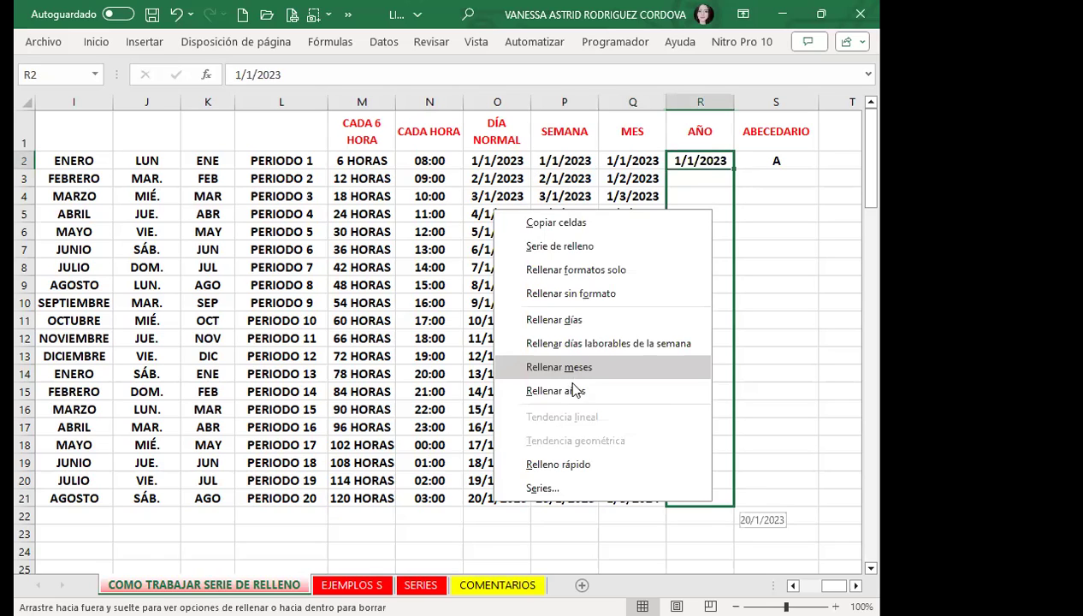
pyautogui.click(556, 391)
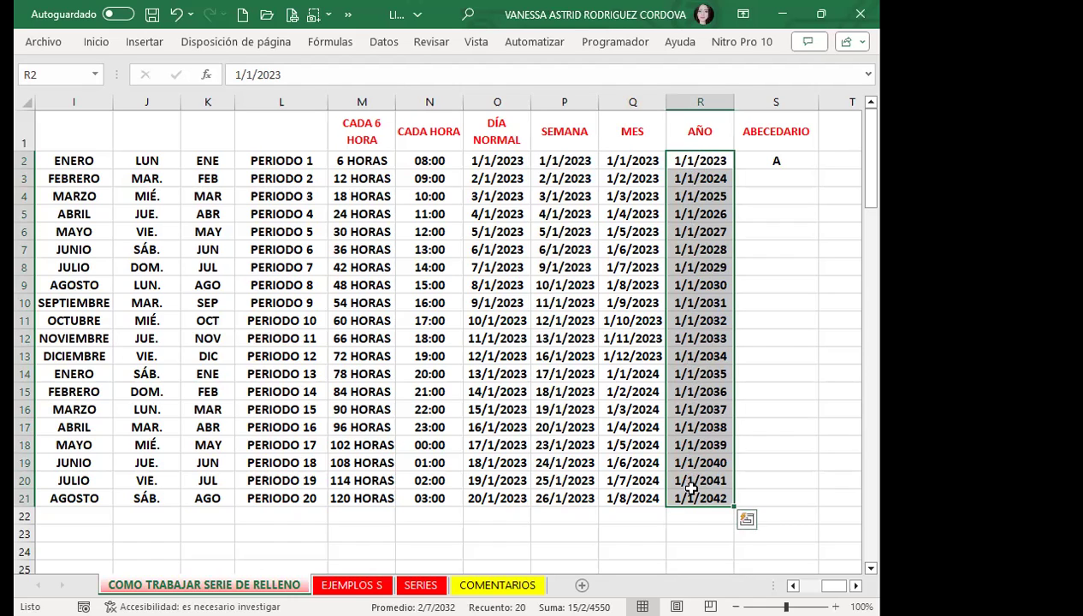
pyautogui.moveTo(719, 161); pyautogui.dragTo(700, 196)
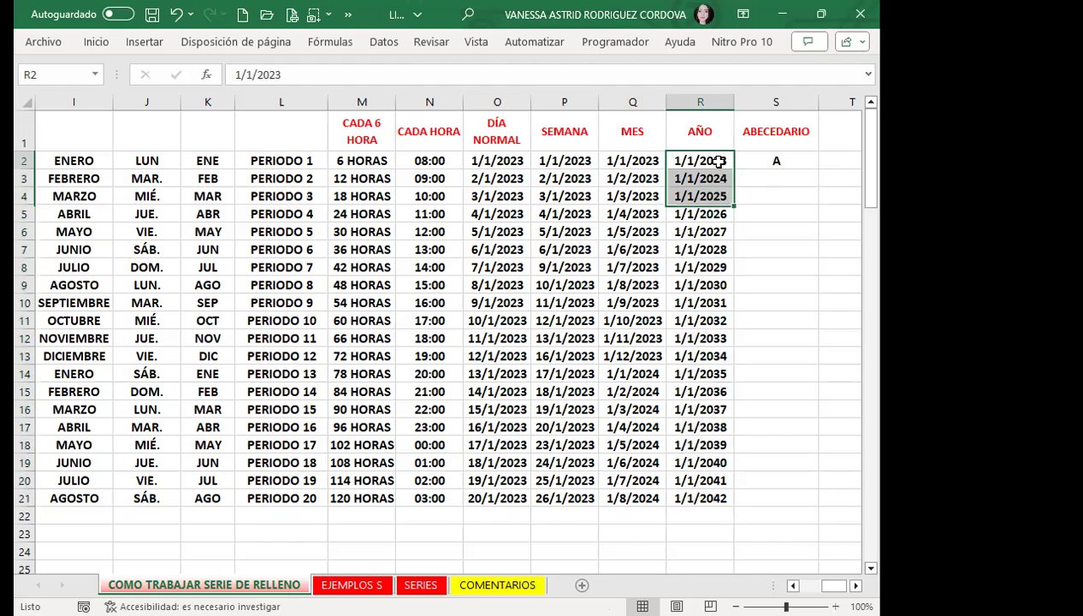
pyautogui.click(719, 161)
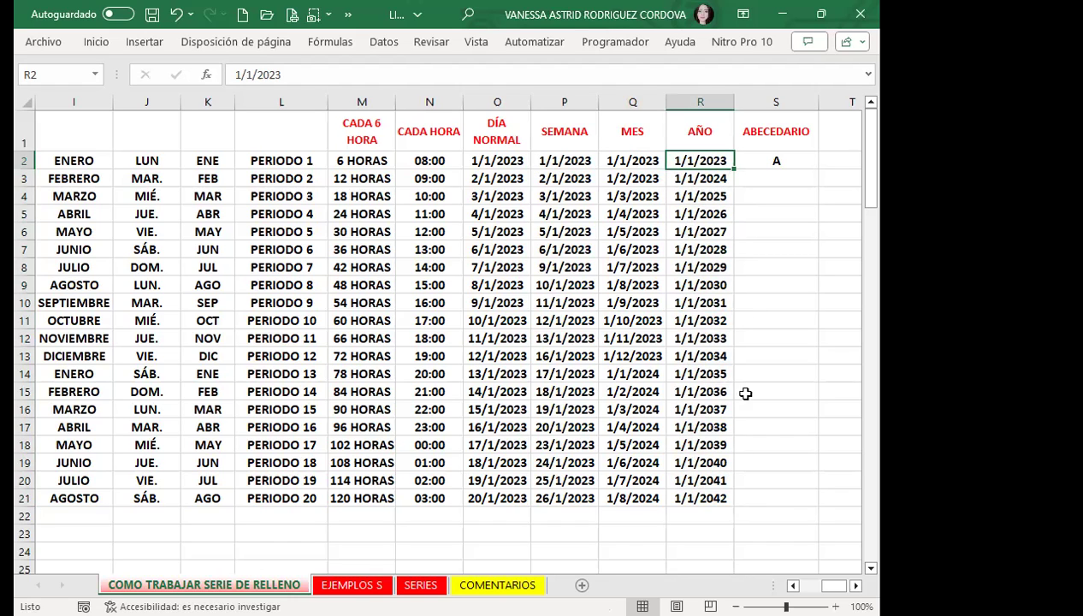
pyautogui.click(723, 498)
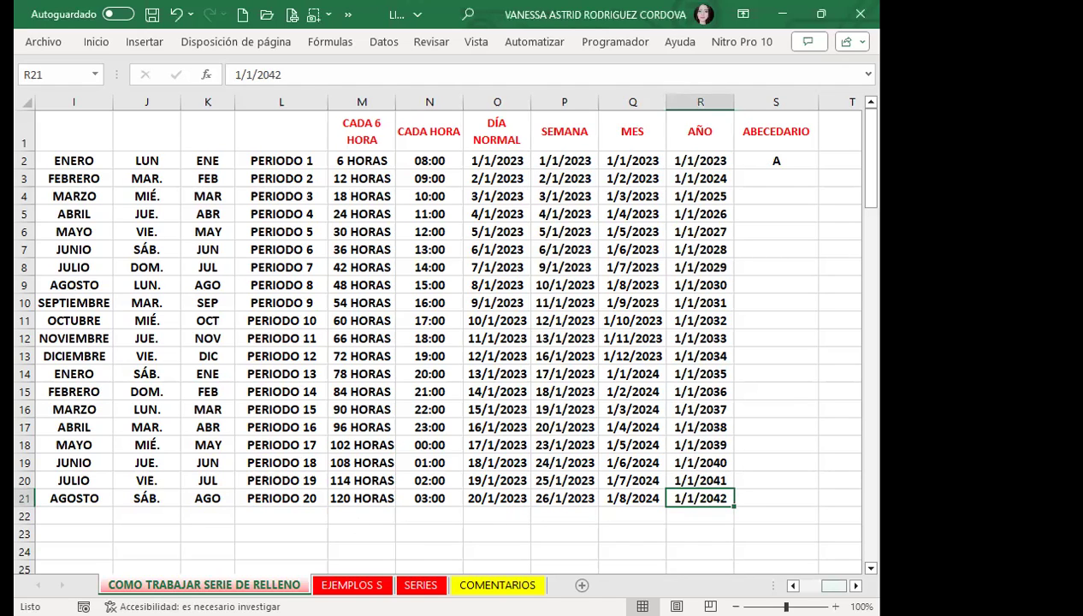
pyautogui.moveTo(834, 585); pyautogui.dragTo(813, 585)
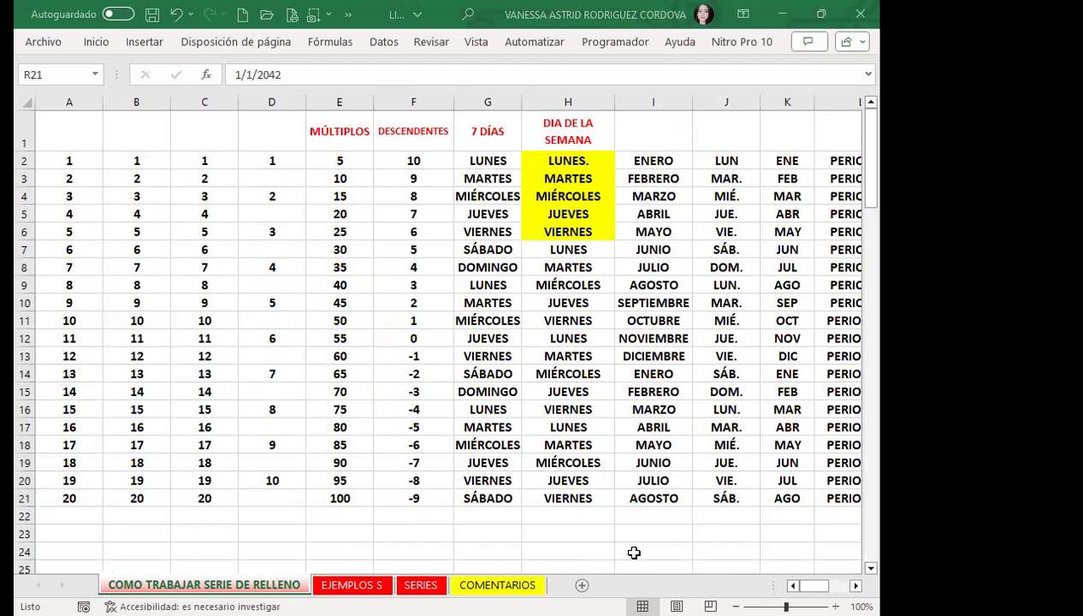
pyautogui.moveTo(813, 585); pyautogui.dragTo(848, 586)
pyautogui.click(802, 267)
pyautogui.click(686, 175)
pyautogui.click(683, 162)
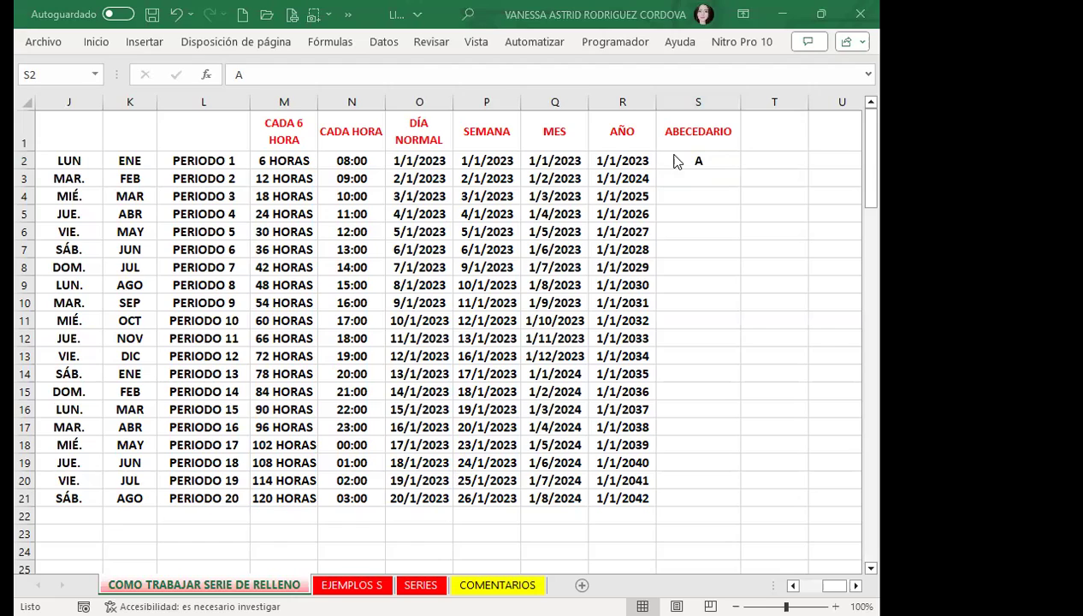
# Step: Drag the A in S2 down to S21 so every row repeats A
pyautogui.click(698, 167)
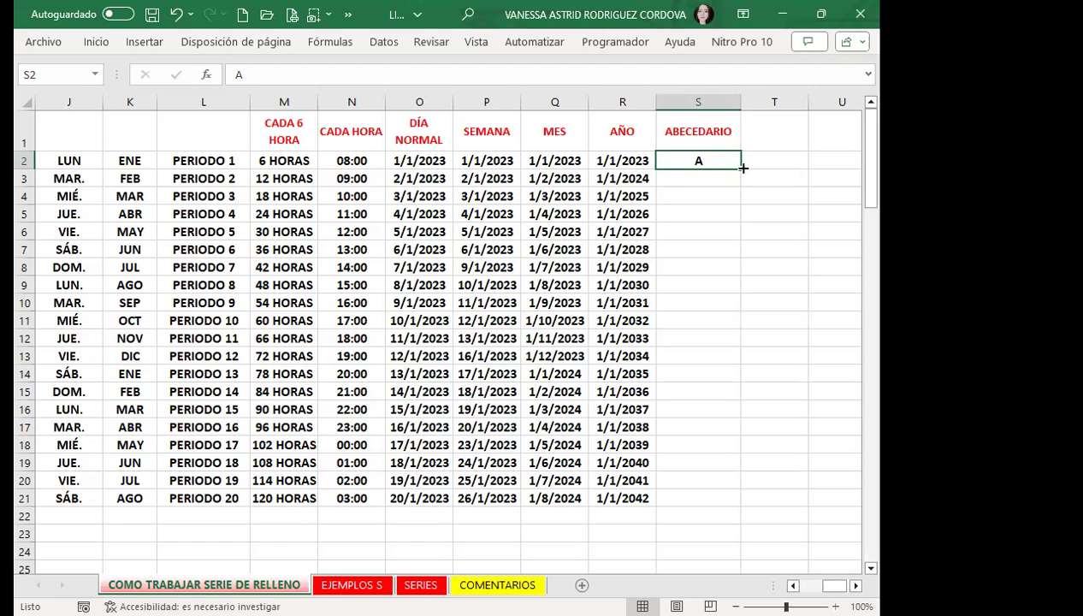
pyautogui.moveTo(742, 168); pyautogui.dragTo(741, 500)
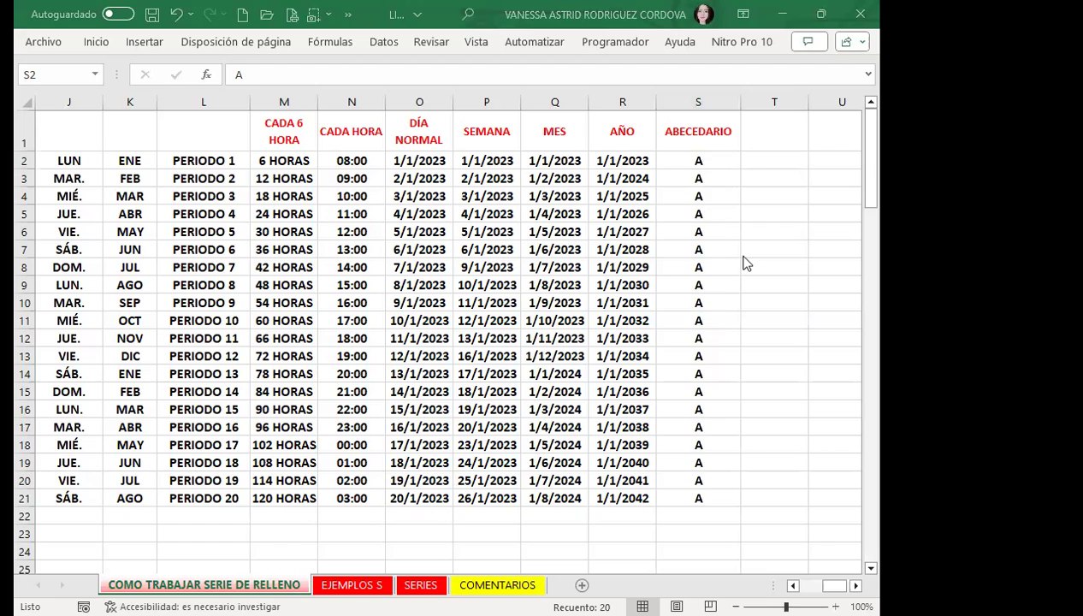
# Step: Undo the copied A's, type B in S3, and fill the A/B pattern down to row 21
pyautogui.hotkey('ctrl', 'z')
pyautogui.click(711, 180)
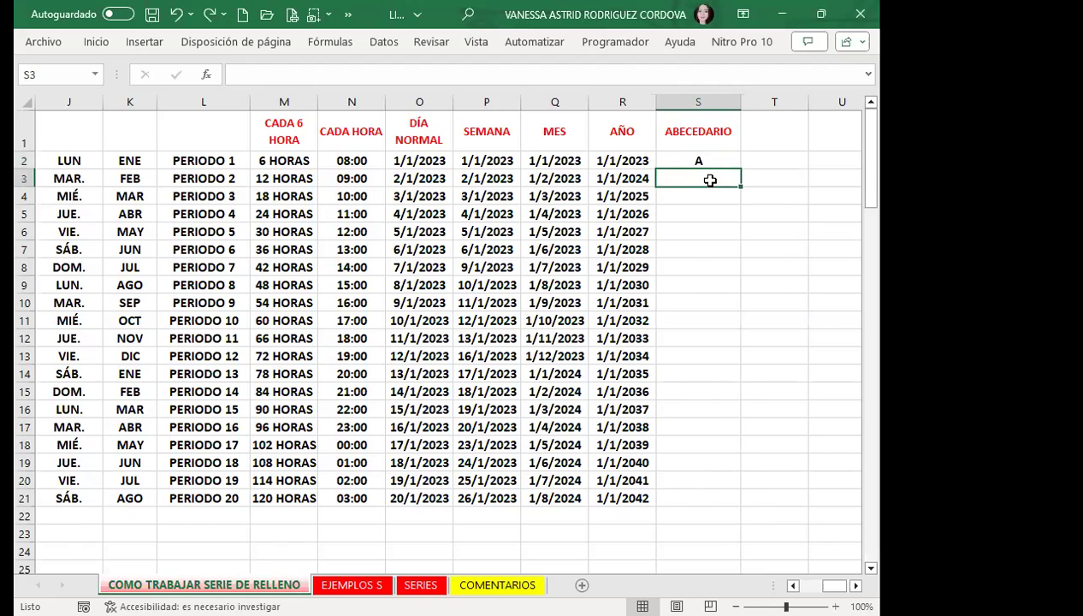
pyautogui.write('B')
pyautogui.click(711, 237)
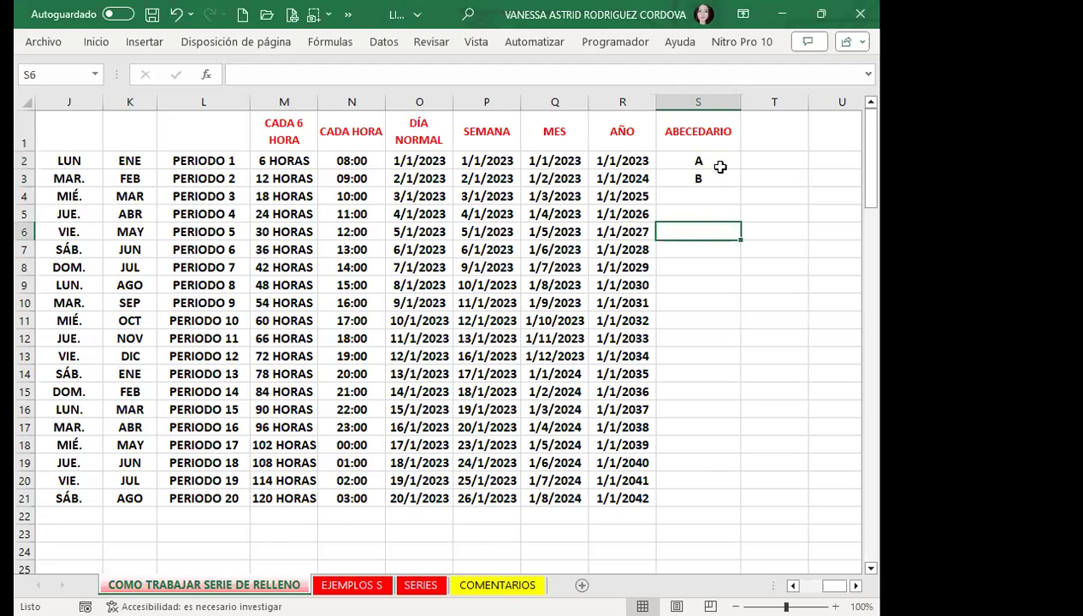
pyautogui.moveTo(720, 164); pyautogui.dragTo(722, 180)
pyautogui.doubleClick(742, 187)
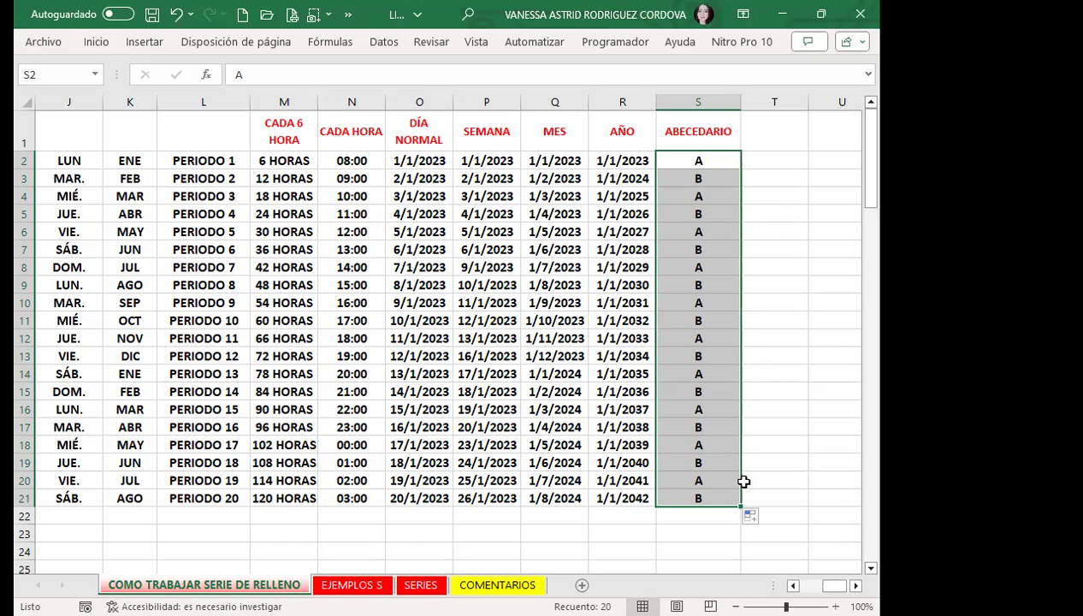
# Step: Undo the A/B pattern fill, leaving only A in S2
pyautogui.hotkey('ctrl', 'z')
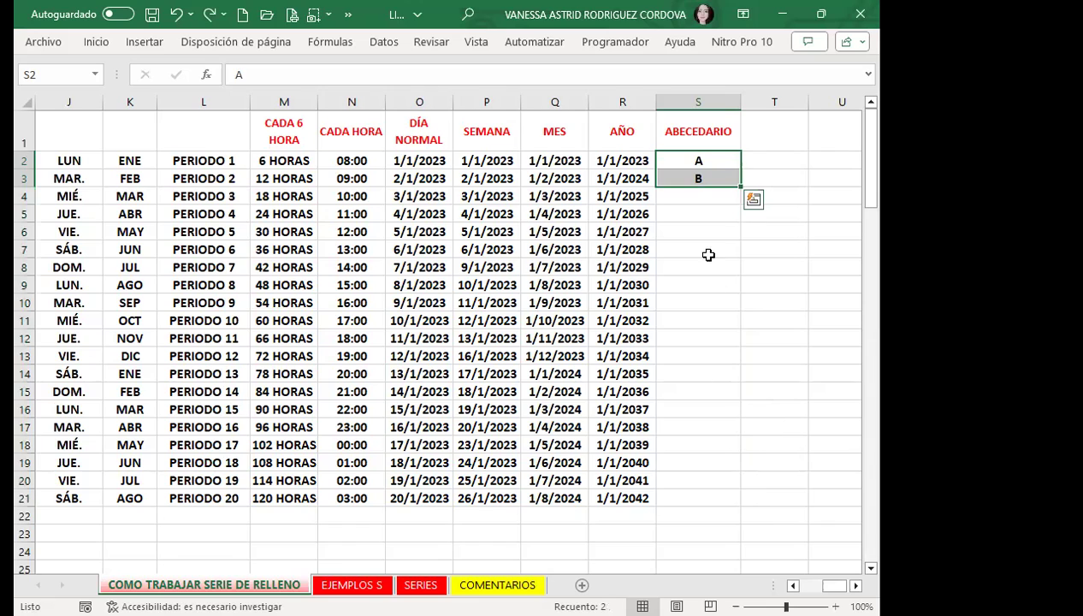
pyautogui.click(702, 249)
pyautogui.click(687, 174)
pyautogui.click(705, 248)
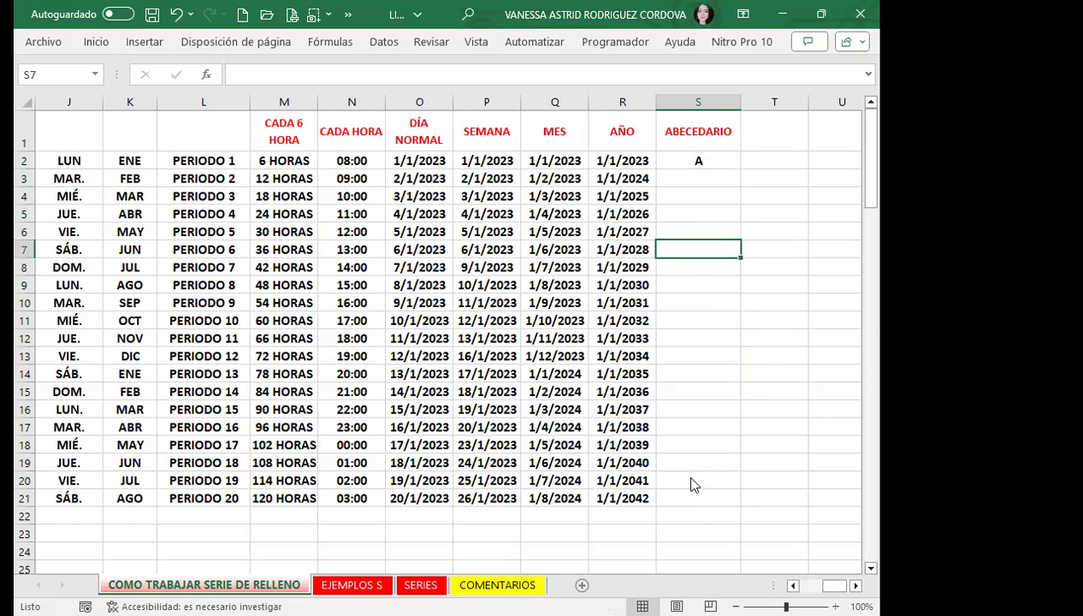
# Step: Scroll down to the typed alphabet list and select B86:B112
pyautogui.hscroll(-4, 436, 445)
pyautogui.hscroll(-2, 436, 445)
pyautogui.hscroll(-1, 436, 445)
pyautogui.scroll(-3, 181, 326)
pyautogui.scroll(-6, 181, 329)
pyautogui.scroll(-8, 185, 334)
pyautogui.scroll(-7, 185, 340)
pyautogui.scroll(-5, 185, 339)
pyautogui.scroll(-11, 186, 338)
pyautogui.scroll(-6, 186, 338)
pyautogui.scroll(12, 190, 329)
pyautogui.scroll(9, 190, 323)
pyautogui.scroll(10, 196, 312)
pyautogui.scroll(6, 254, 313)
pyautogui.scroll(2, 255, 312)
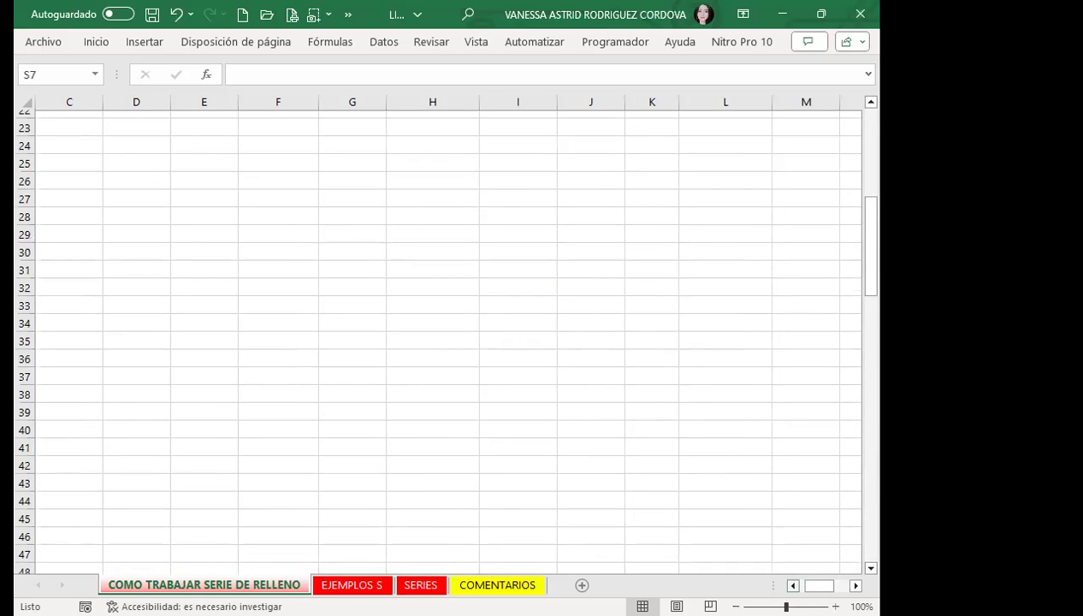
pyautogui.hscroll(-2, 439, 340)
pyautogui.scroll(-4, 128, 220)
pyautogui.scroll(11, 150, 317)
pyautogui.scroll(-5, 155, 326)
pyautogui.scroll(-10, 155, 326)
pyautogui.scroll(-6, 155, 309)
pyautogui.scroll(-9, 157, 311)
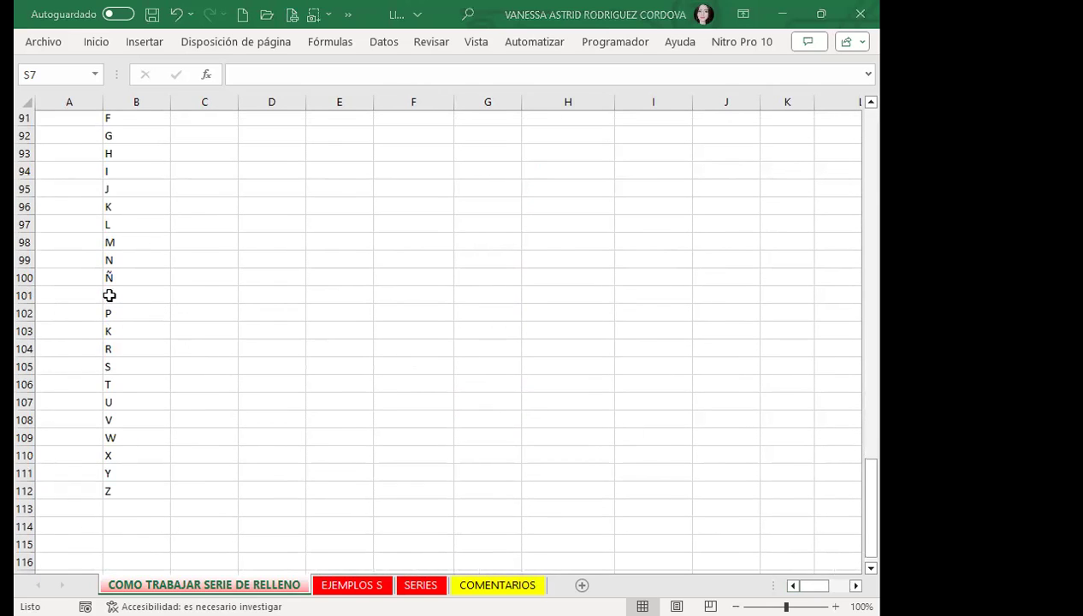
pyautogui.scroll(3, 109, 296)
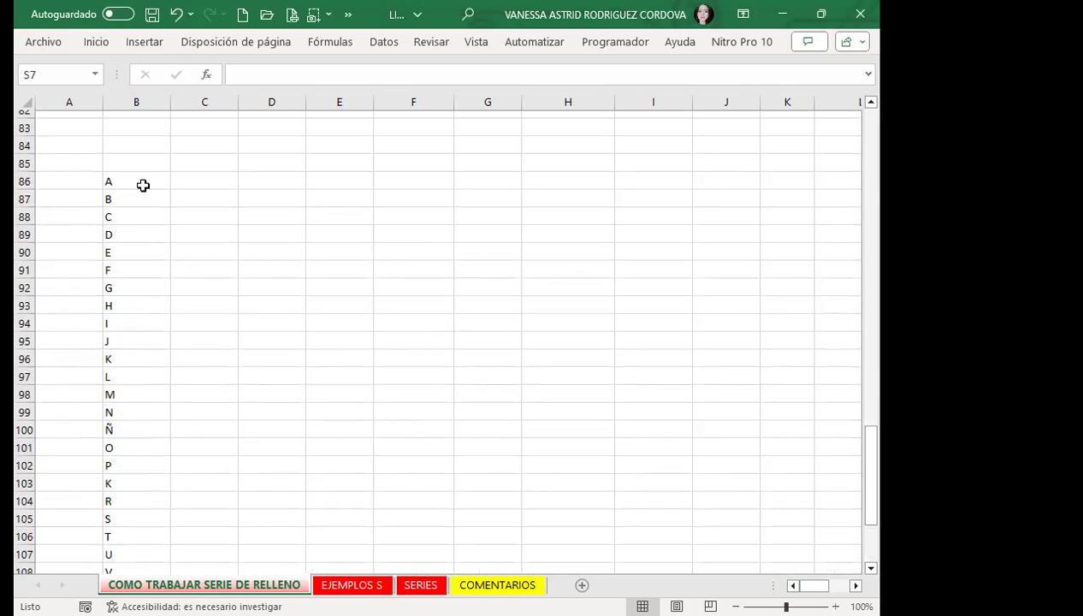
pyautogui.moveTo(146, 179); pyautogui.dragTo(146, 561)
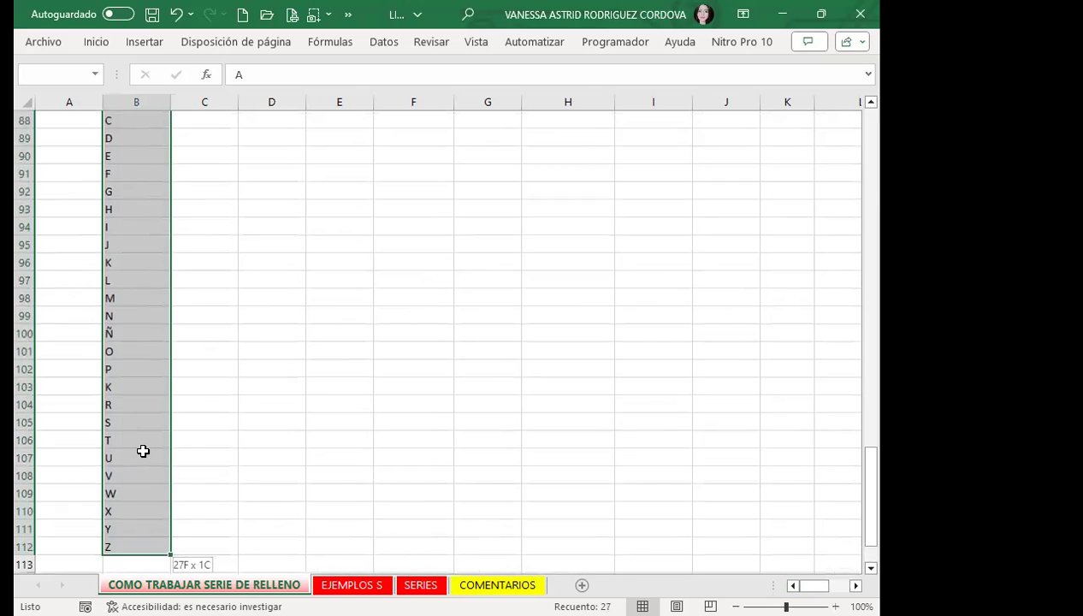
pyautogui.scroll(-2, 145, 448)
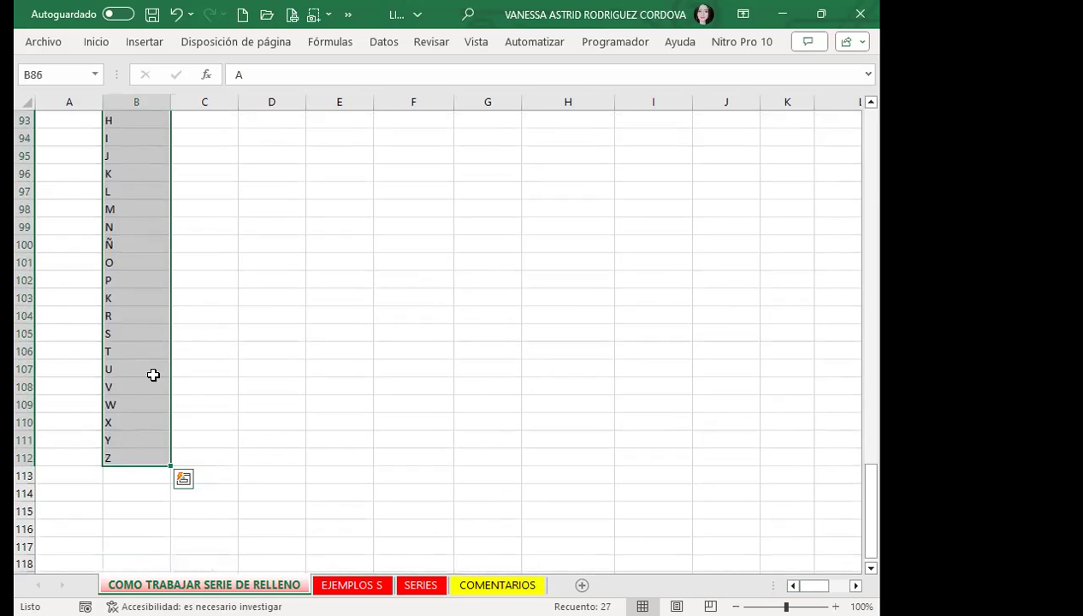
pyautogui.scroll(4, 151, 376)
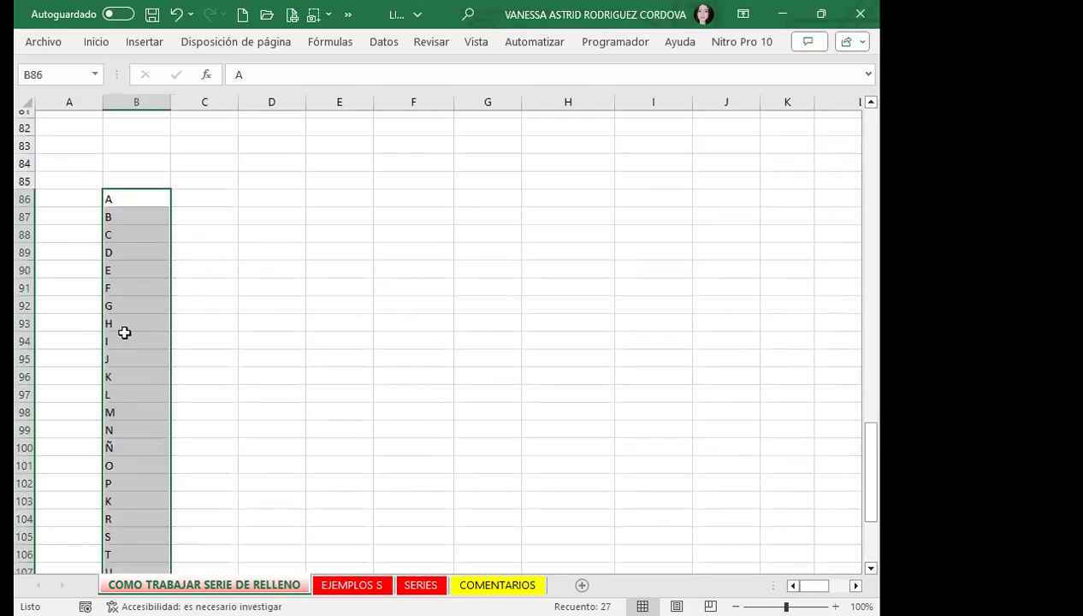
# Step: Open Excel Options through the Quick Access Más comandos entry and show the Avanzadas page
pyautogui.click(349, 16)
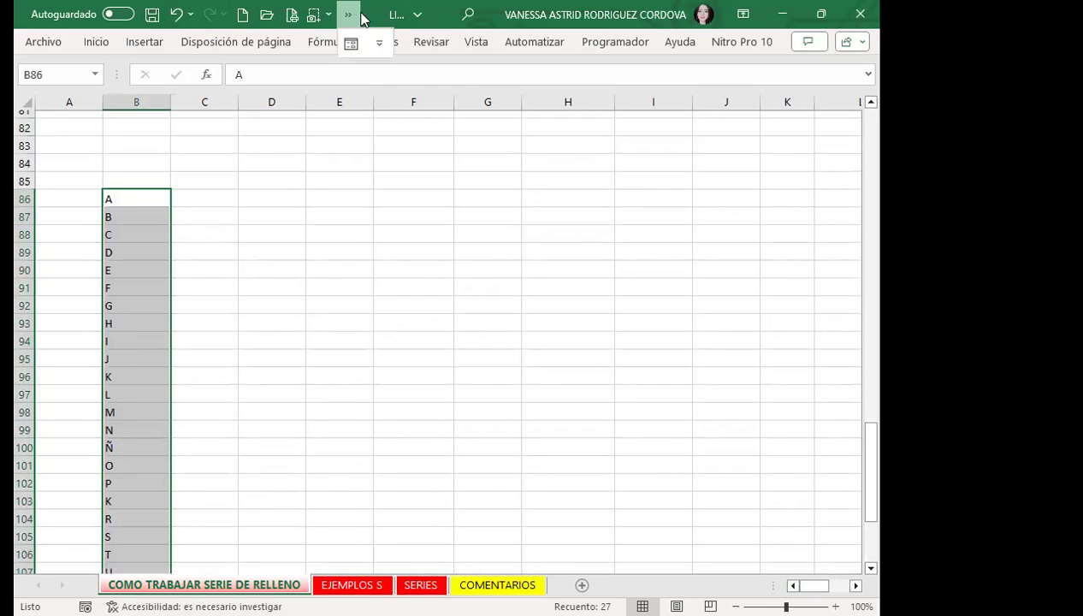
pyautogui.click(379, 43)
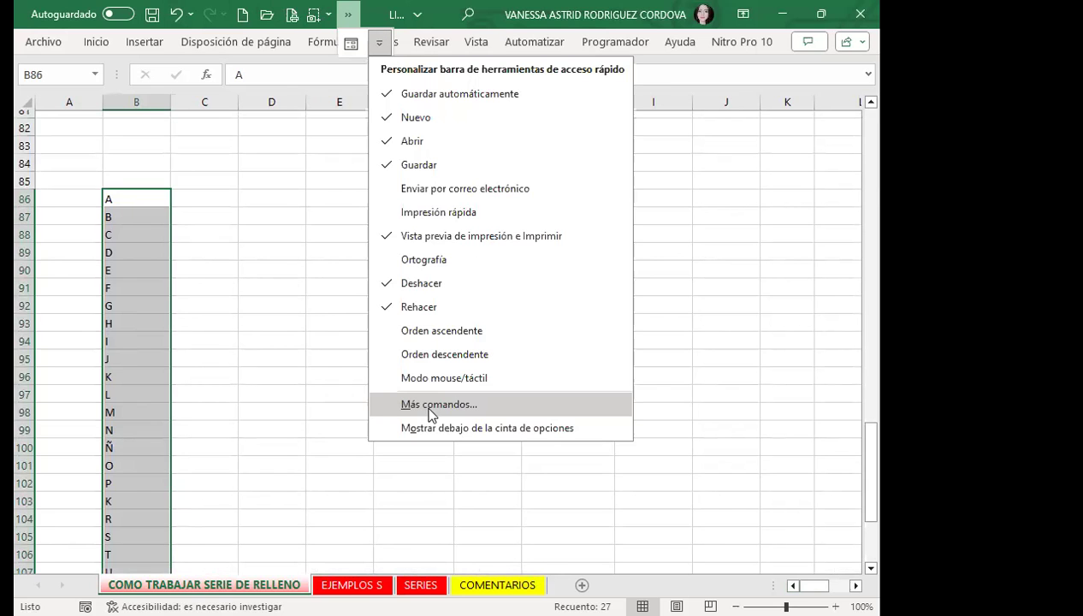
pyautogui.click(431, 406)
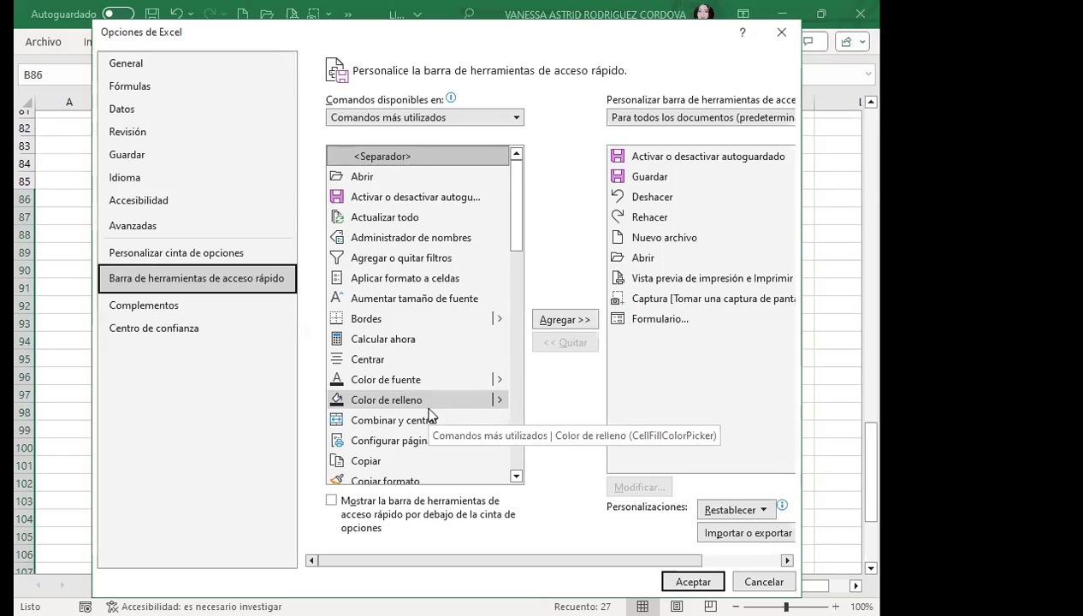
pyautogui.click(130, 227)
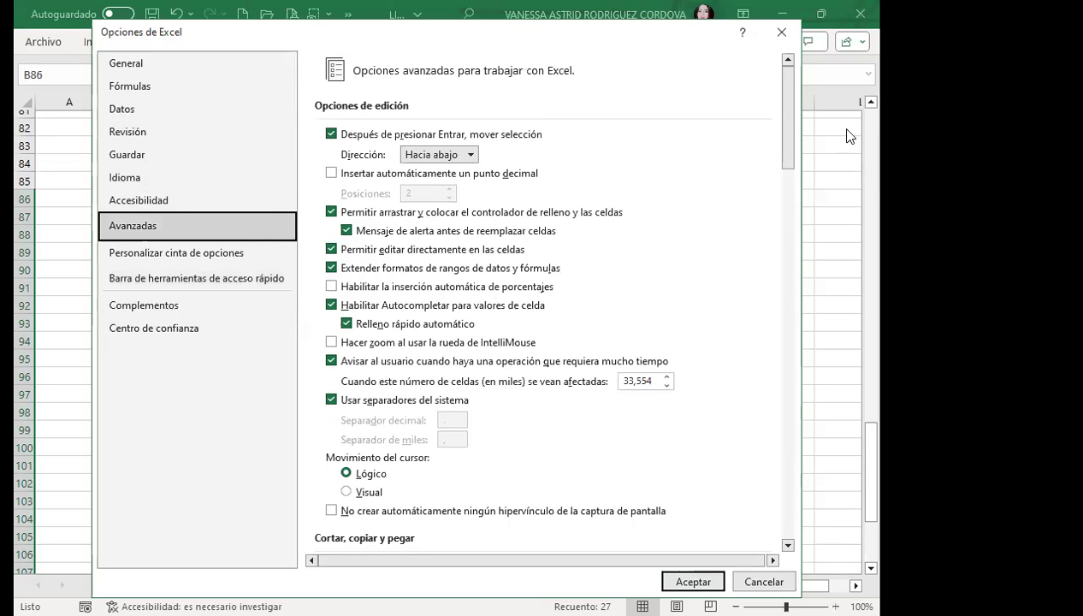
# Step: Scroll down the advanced options and open Modificar listas personalizadas
pyautogui.moveTo(790, 107); pyautogui.dragTo(792, 501)
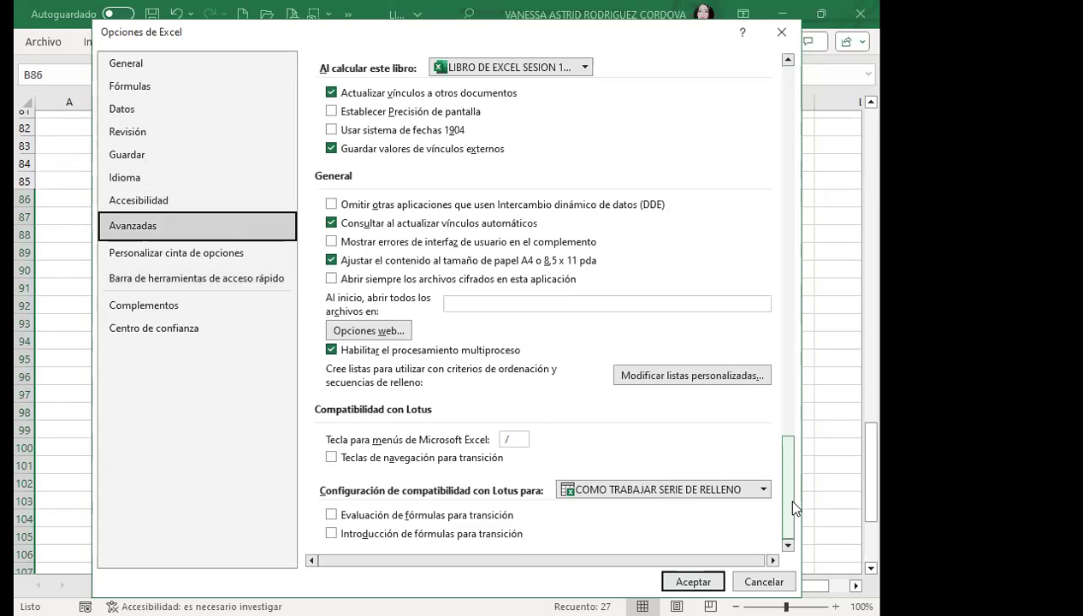
pyautogui.moveTo(793, 507); pyautogui.dragTo(793, 507)
pyautogui.moveTo(786, 466); pyautogui.dragTo(804, 209)
pyautogui.scroll(20, 752, 138)
pyautogui.scroll(-4, 624, 328)
pyautogui.scroll(-9, 616, 307)
pyautogui.scroll(-4, 615, 376)
pyautogui.scroll(-10, 614, 375)
pyautogui.scroll(-4, 619, 395)
pyautogui.scroll(-4, 619, 395)
pyautogui.scroll(-4, 582, 389)
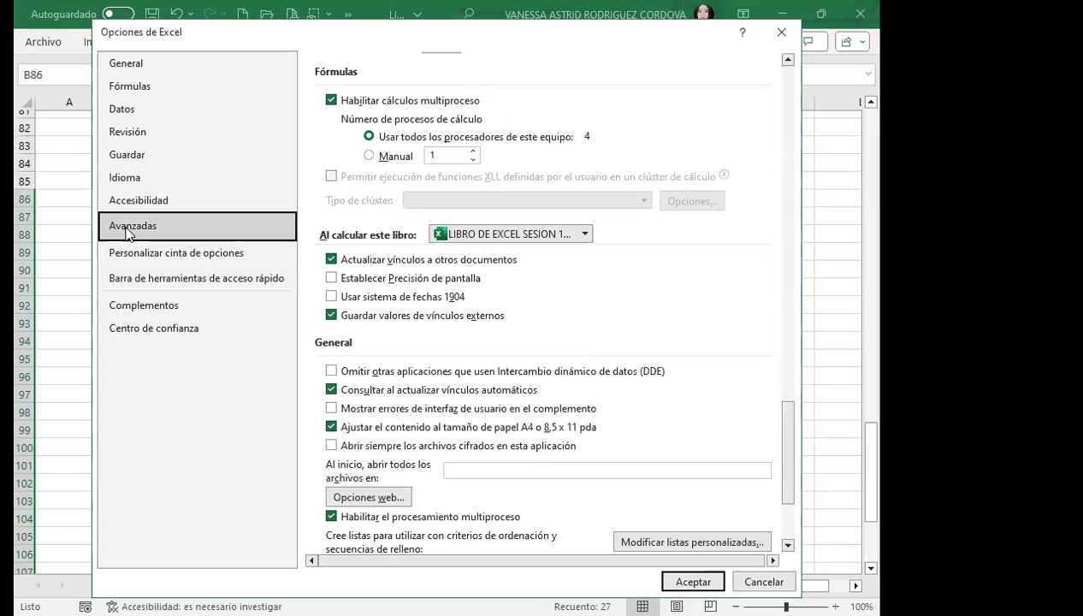
pyautogui.moveTo(788, 455); pyautogui.dragTo(801, 516)
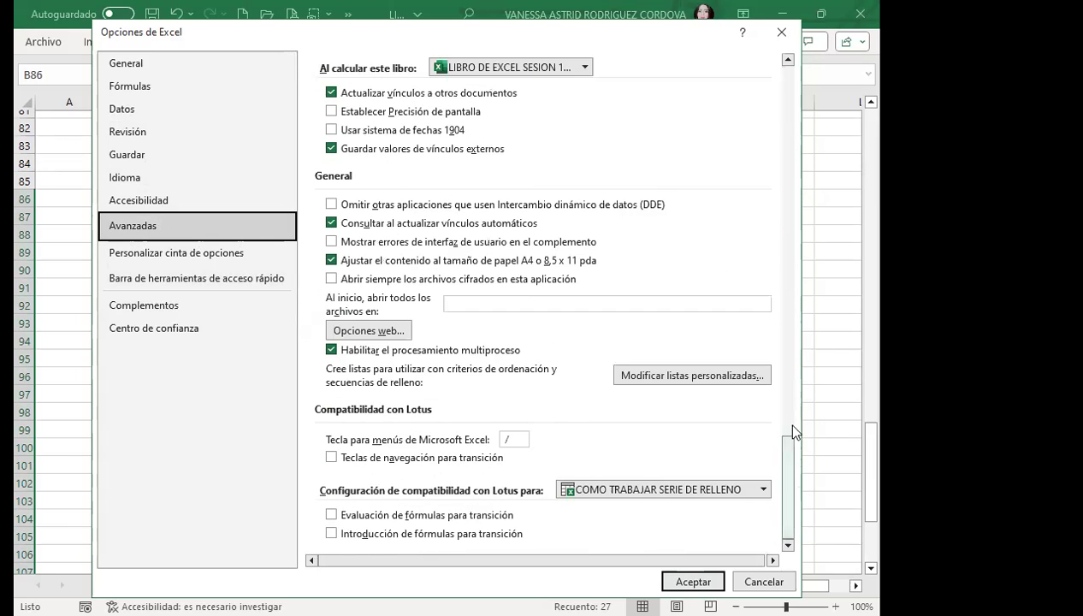
pyautogui.click(719, 384)
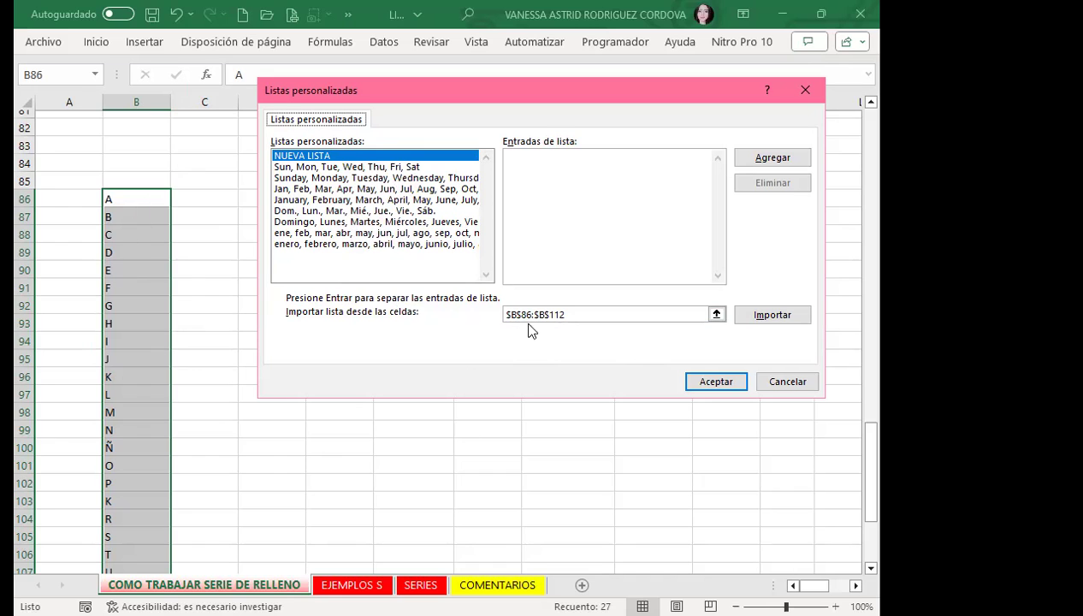
# Step: Import $B$86:$B$112 as a custom list, then confirm and close Excel Options
pyautogui.click(783, 322)
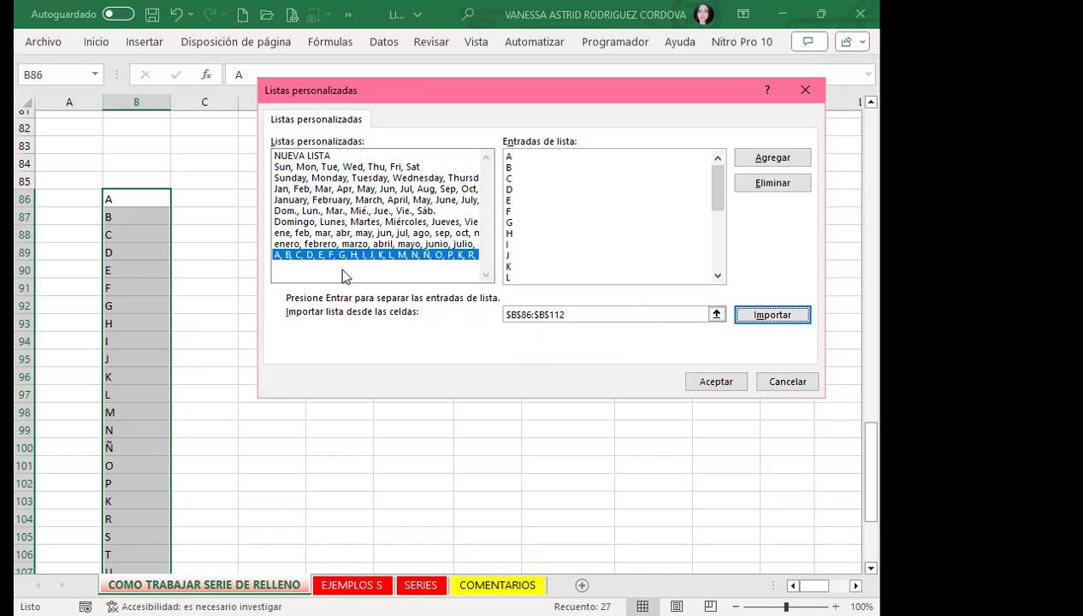
pyautogui.click(715, 383)
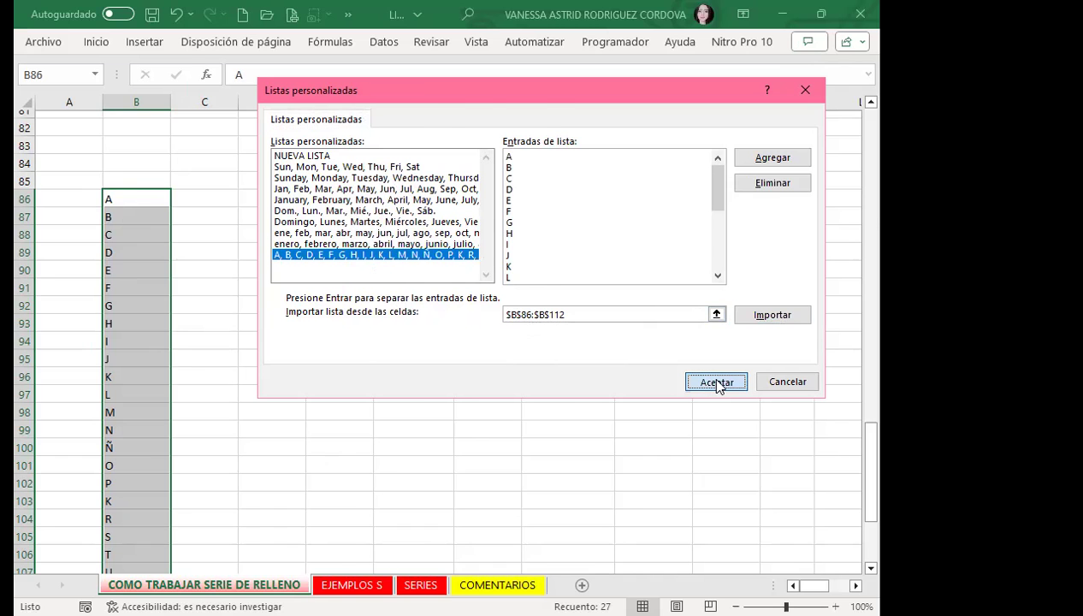
pyautogui.press('Return')
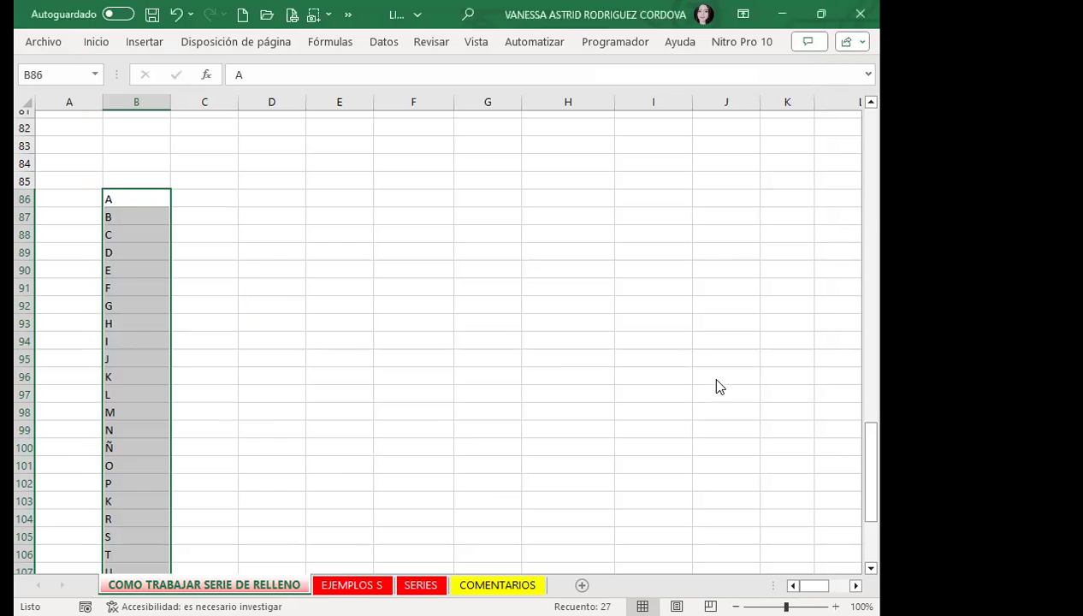
# Step: Delete the B86:B112 letter list and fill S2:S21 alphabetically from A to S, including Ñ
pyautogui.press('Delete')
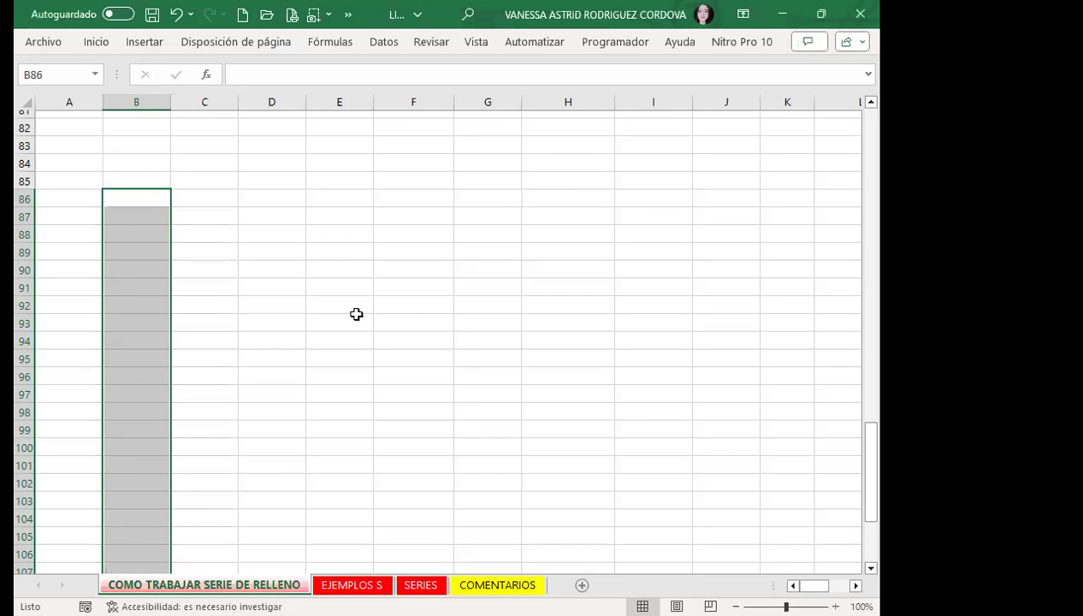
pyautogui.scroll(5, 496, 383)
pyautogui.scroll(4, 497, 383)
pyautogui.scroll(5, 558, 384)
pyautogui.scroll(5, 588, 385)
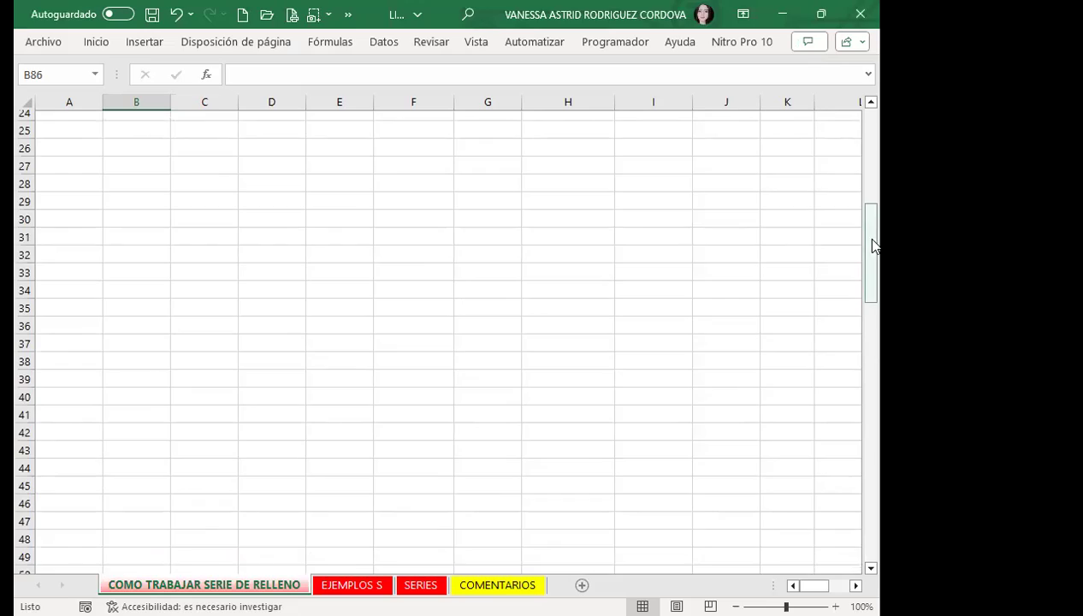
pyautogui.moveTo(871, 244); pyautogui.dragTo(872, 154)
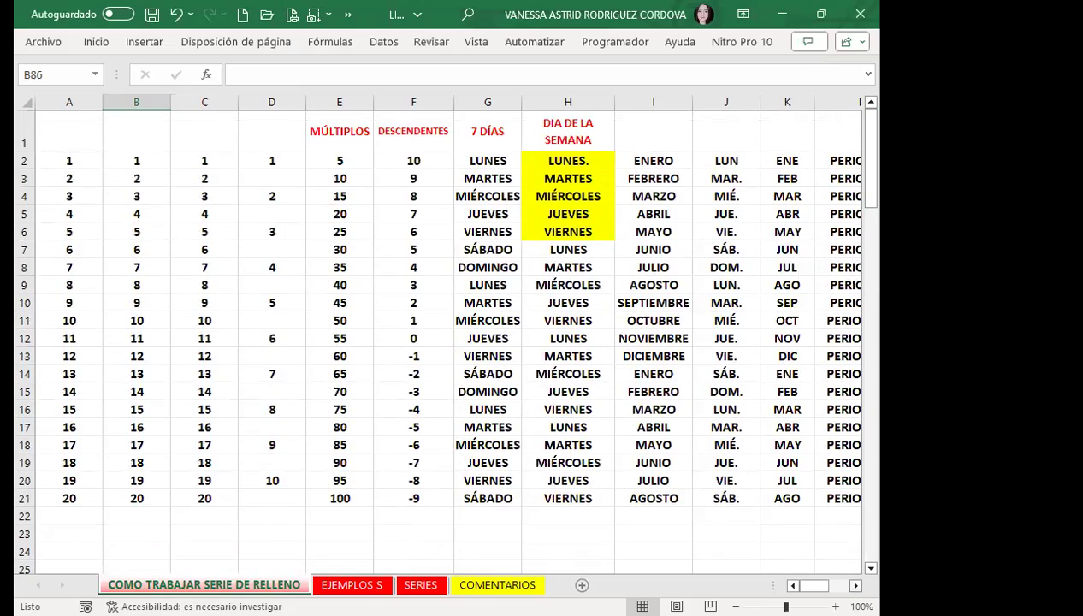
pyautogui.hscroll(3, 847, 586)
pyautogui.hscroll(2, 444, 340)
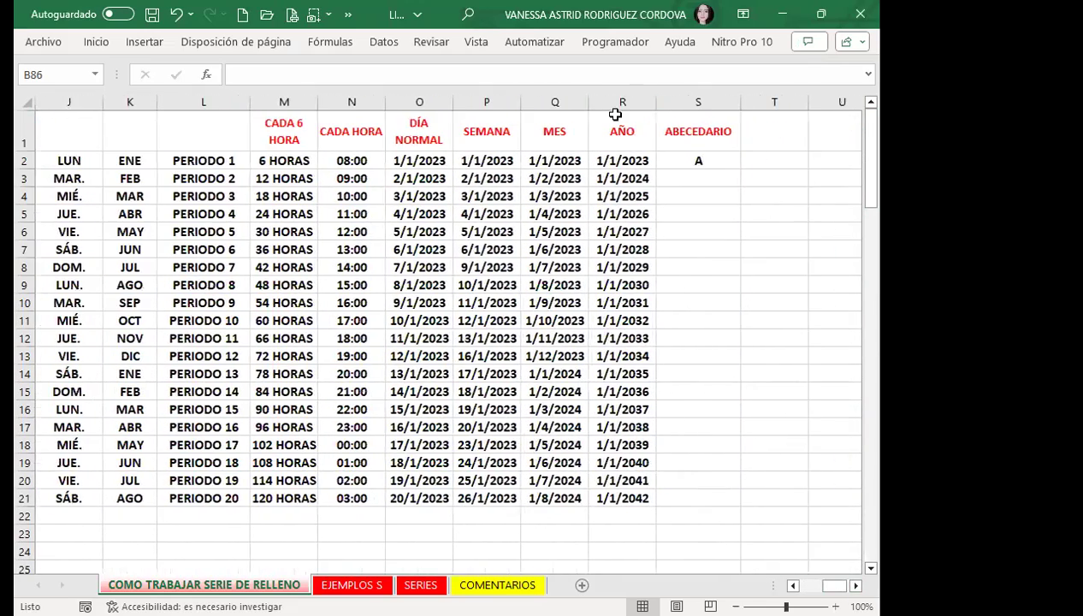
pyautogui.click(667, 162)
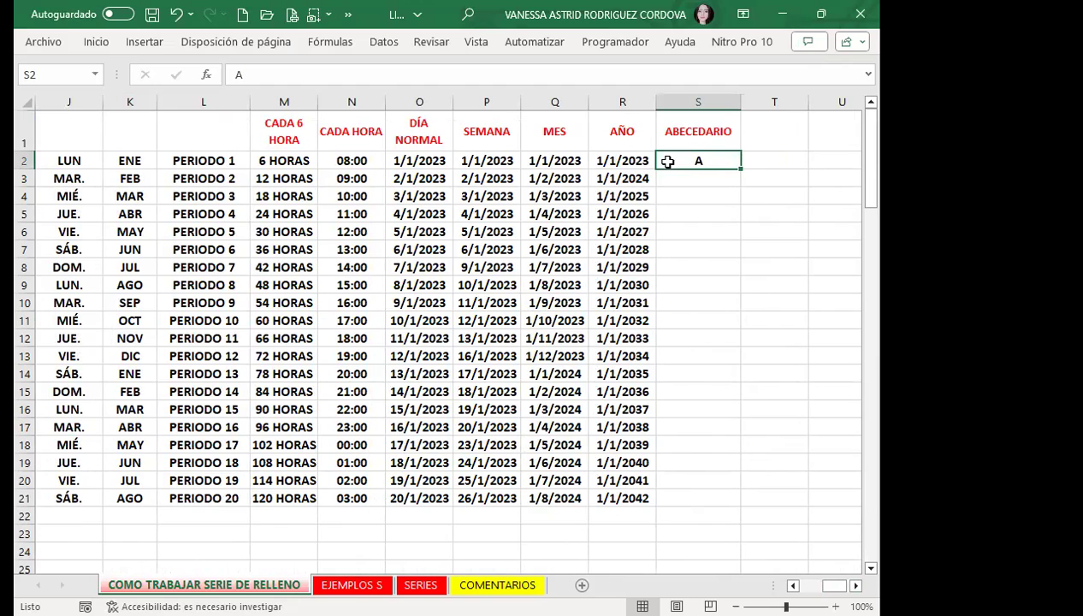
pyautogui.doubleClick(741, 171)
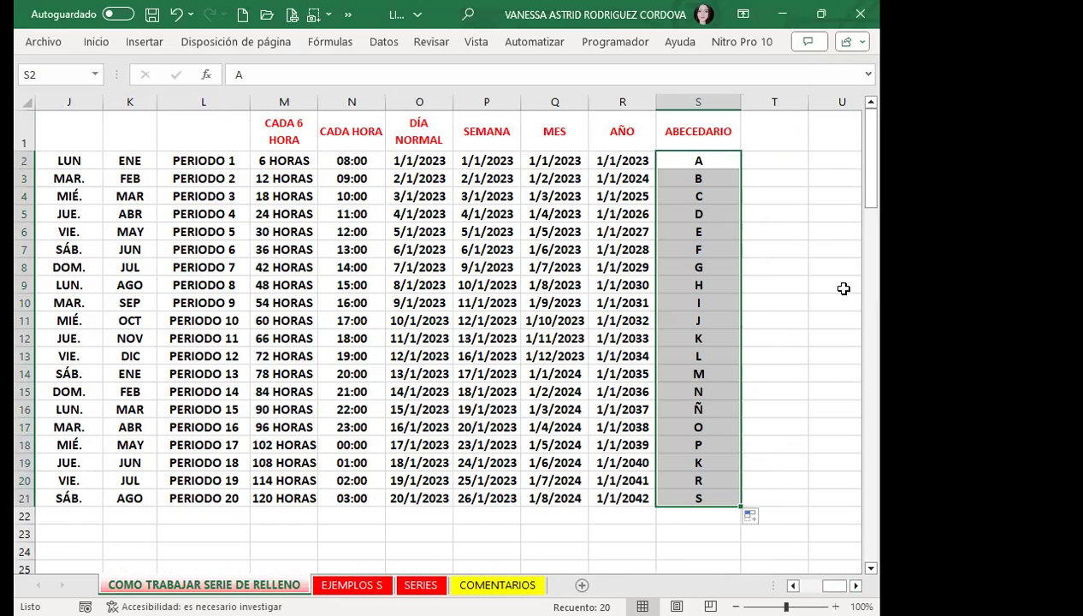
pyautogui.click(788, 160)
# Step: Enter Z in T2 and give it the ABECEDARIO formatting copied from S2
pyautogui.write('Z')
pyautogui.click(781, 201)
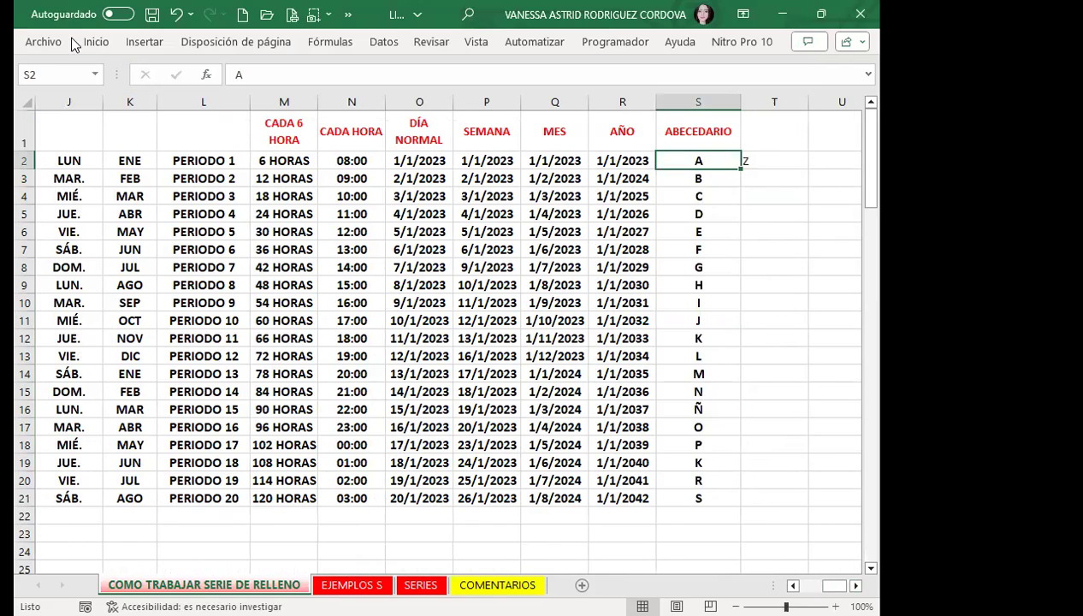
pyautogui.click(81, 44)
pyautogui.click(65, 106)
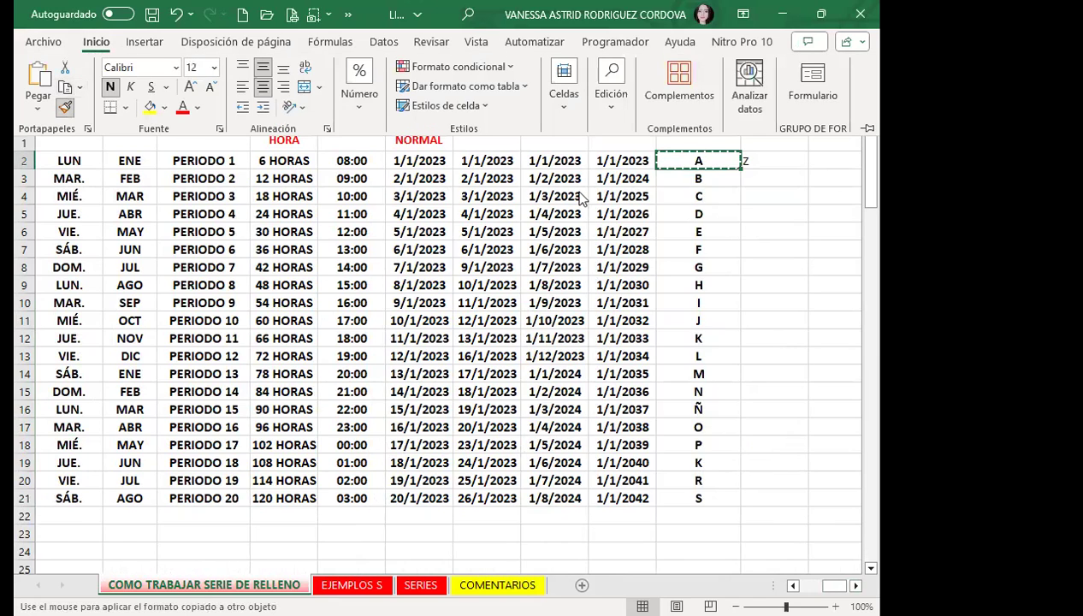
pyautogui.click(775, 165)
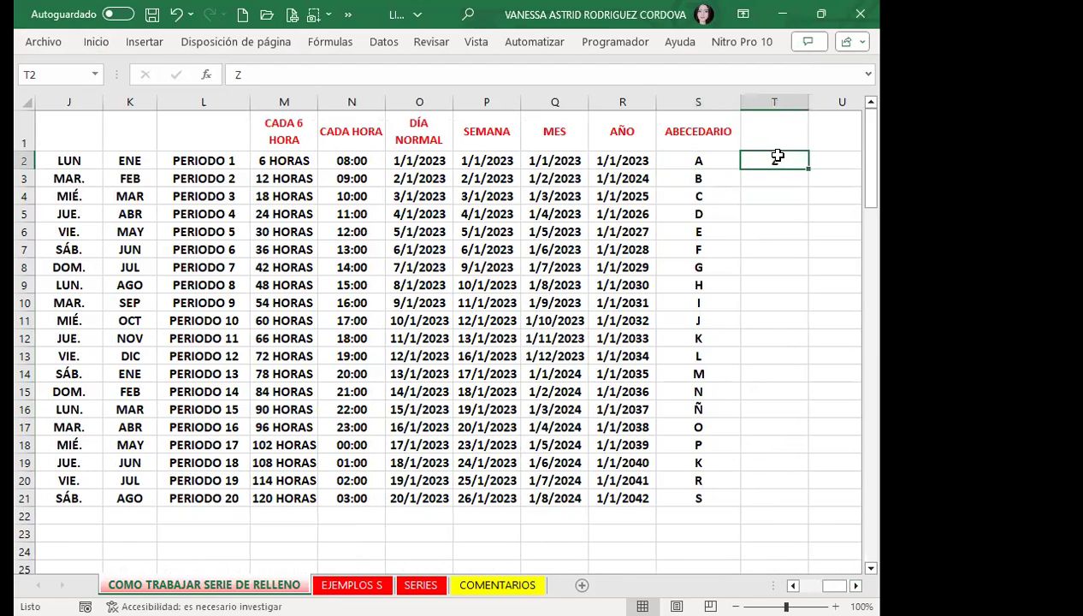
# Step: Fill T2:T21 with the wrapping alphabet series Z, A, B… through R
pyautogui.doubleClick(809, 169)
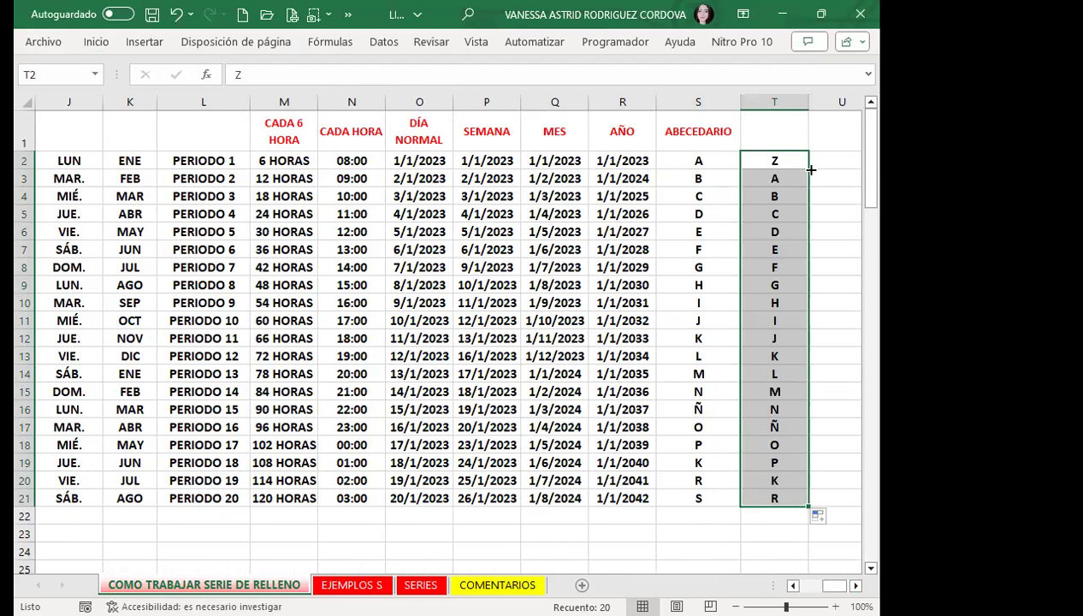
pyautogui.scroll(-2, 747, 385)
pyautogui.scroll(2, 754, 371)
pyautogui.click(842, 212)
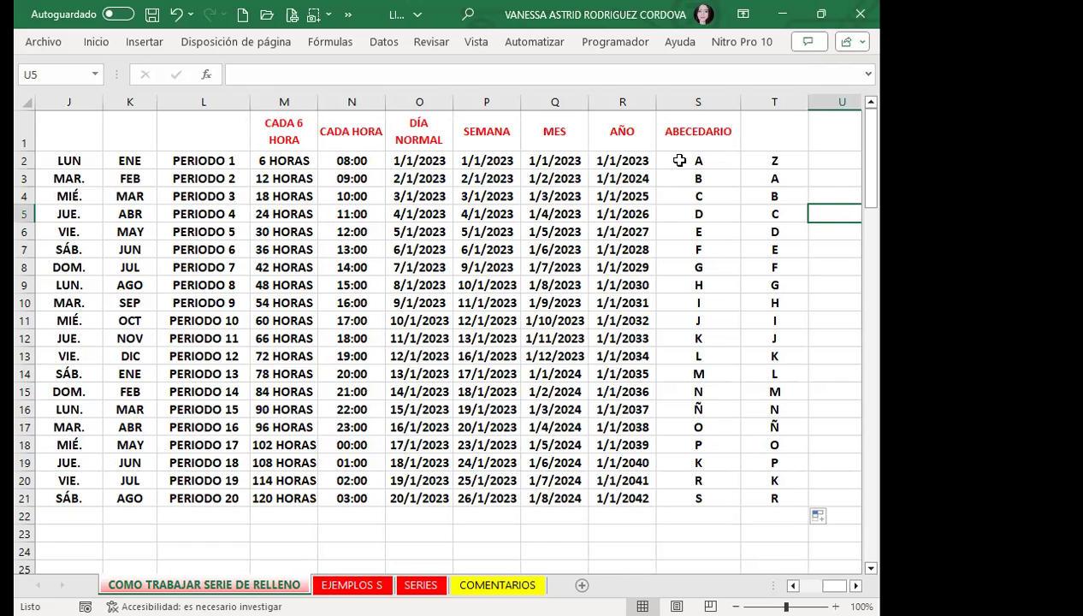
pyautogui.scroll(-3, 796, 180)
pyautogui.scroll(3, 380, 431)
# Step: Open the Listas personalizadas editor from Excel Options' Avanzadas settings
pyautogui.click(348, 15)
pyautogui.click(380, 48)
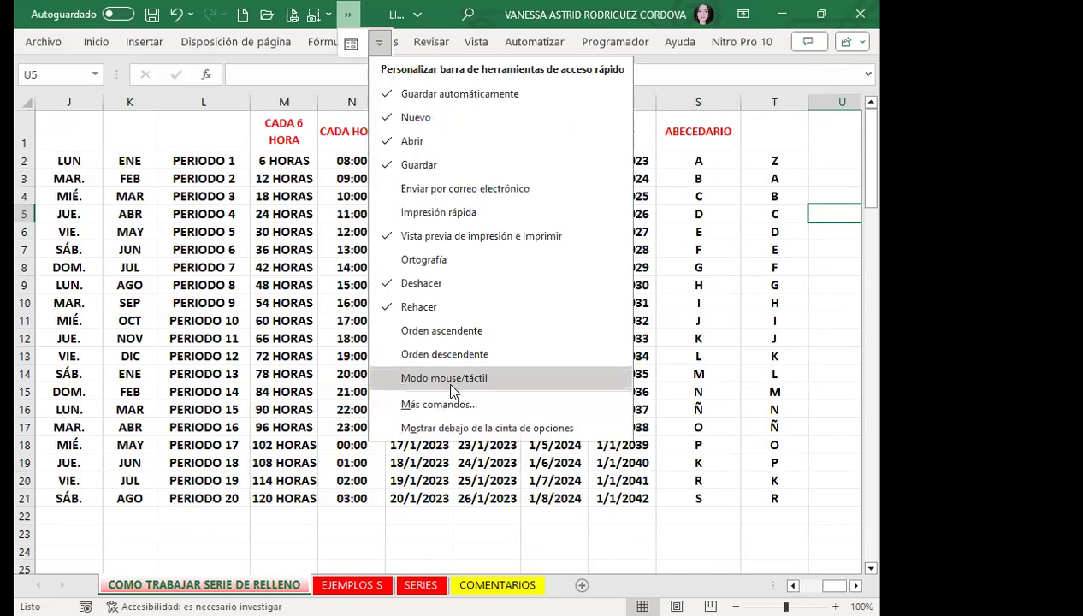
pyautogui.click(440, 405)
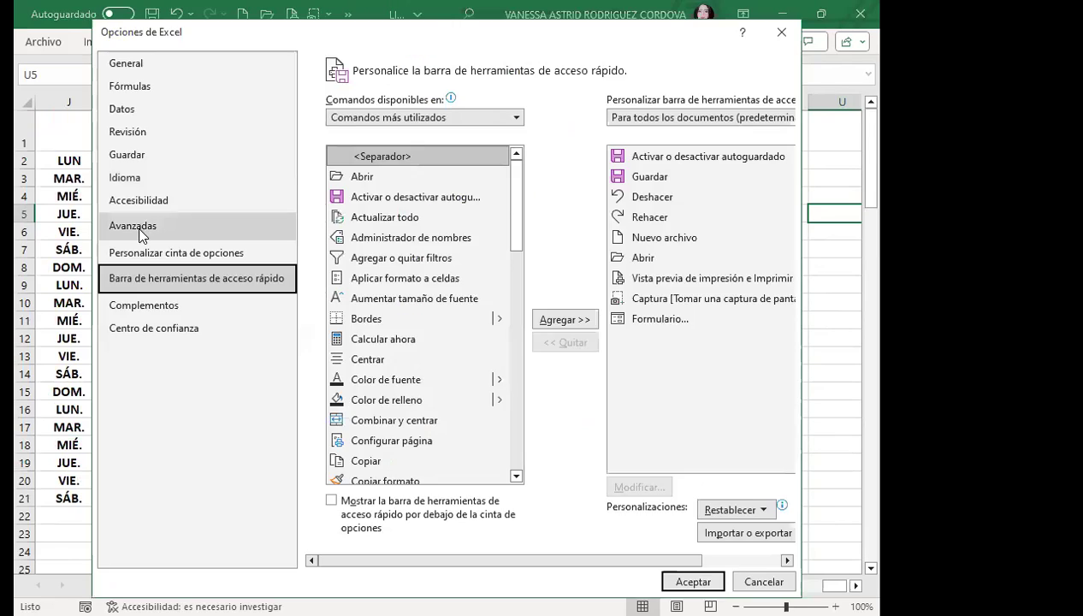
pyautogui.click(142, 231)
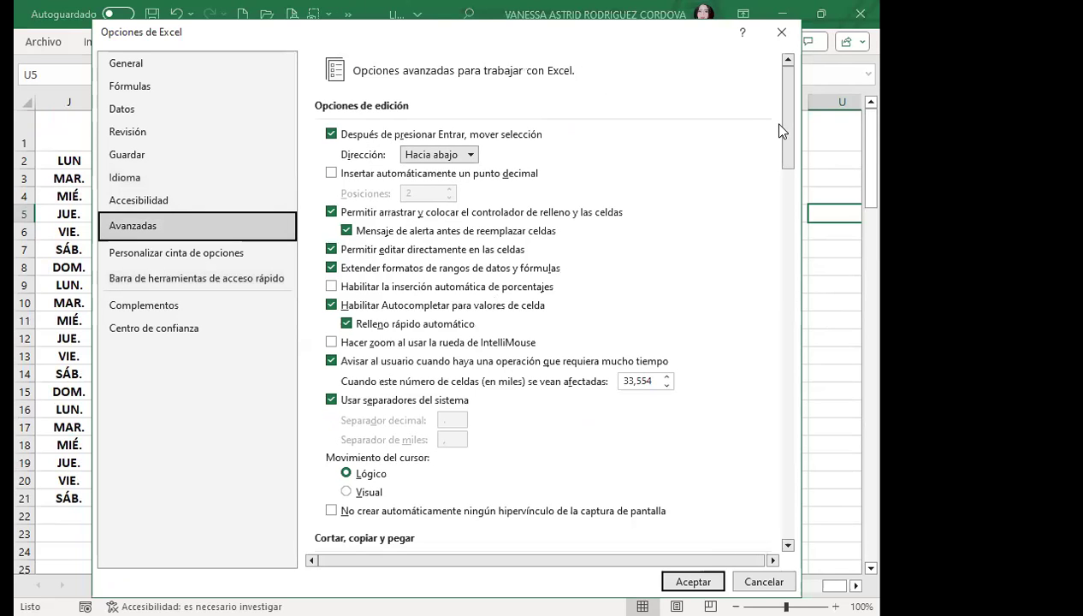
pyautogui.moveTo(788, 120); pyautogui.dragTo(788, 504)
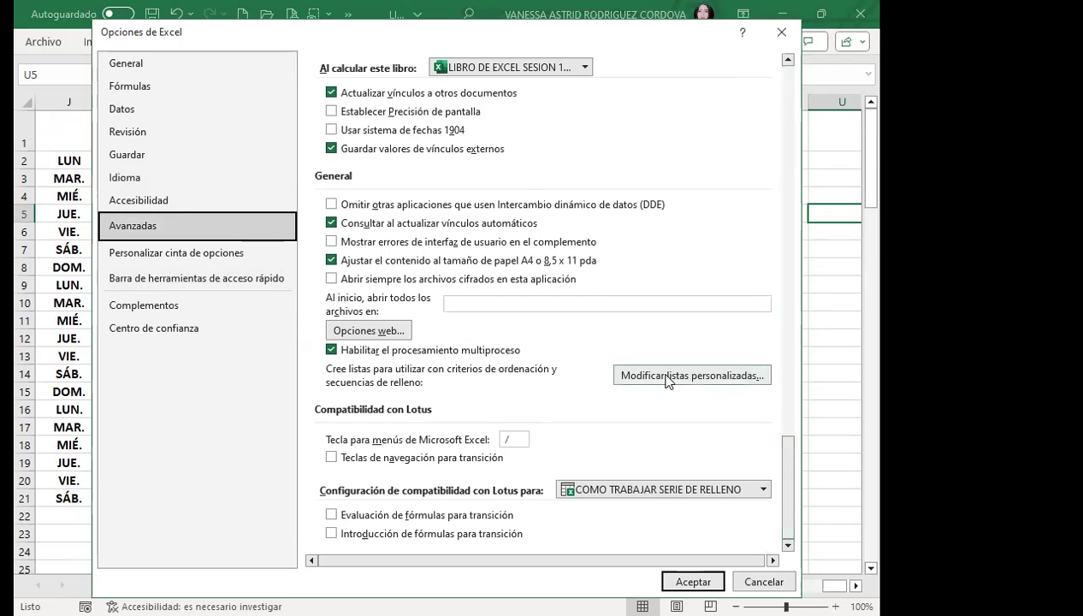
pyautogui.click(664, 375)
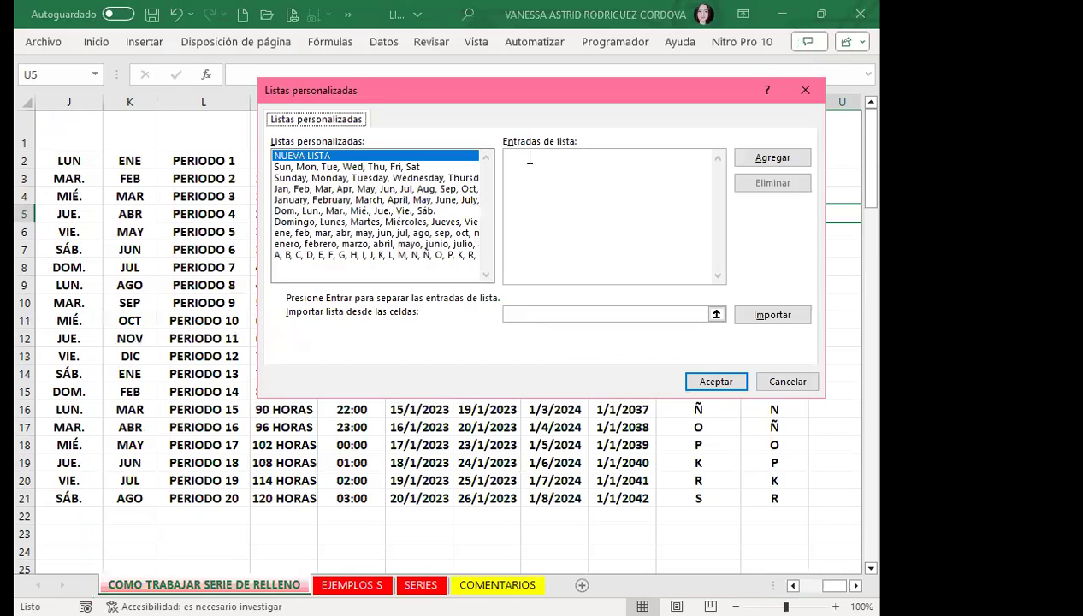
# Step: Enter the list entries ROJO, AMARILLO, AZUL, ROSADO, VERDE, BLANCO, NEGRO, CELESTE, one per line
pyautogui.click(530, 158)
pyautogui.write('ROJO')
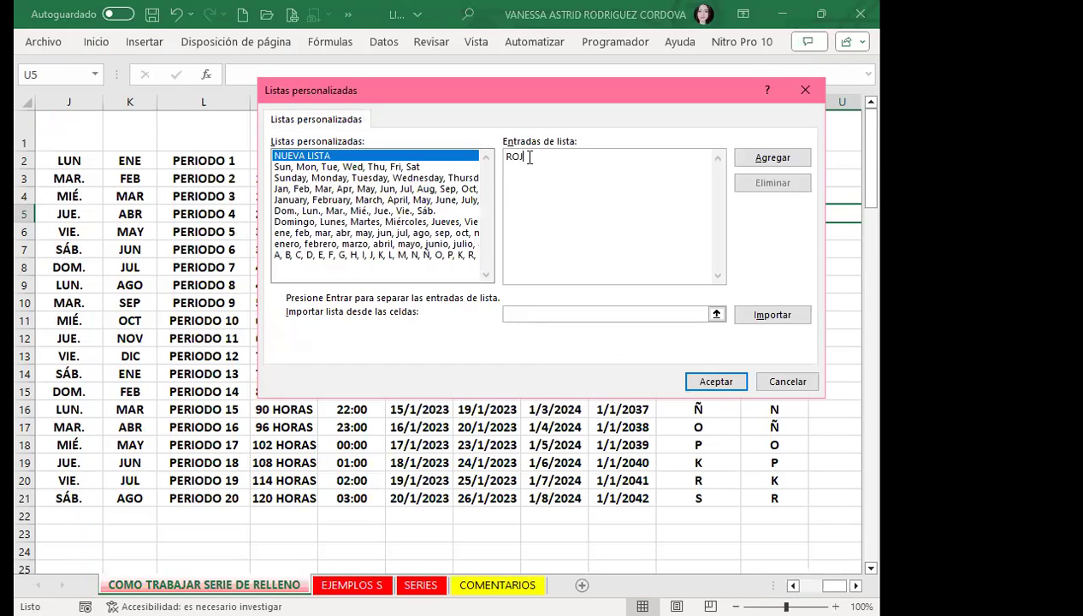
pyautogui.press('Return')
pyautogui.write('AMARILLO')
pyautogui.press('Return')
pyautogui.write('AZUL')
pyautogui.press('Return')
pyautogui.write('ROSADO')
pyautogui.press('Return')
pyautogui.write('VERDE')
pyautogui.press('Return')
pyautogui.write('BOANCO')
pyautogui.press('BackSpace')
pyautogui.press('BackSpace')
pyautogui.press('BackSpace')
pyautogui.press('BackSpace')
pyautogui.press('BackSpace')
pyautogui.write('LANCO')
pyautogui.press('Return')
pyautogui.write('NEGRO')
pyautogui.press('Return')
pyautogui.write('CELESTE')
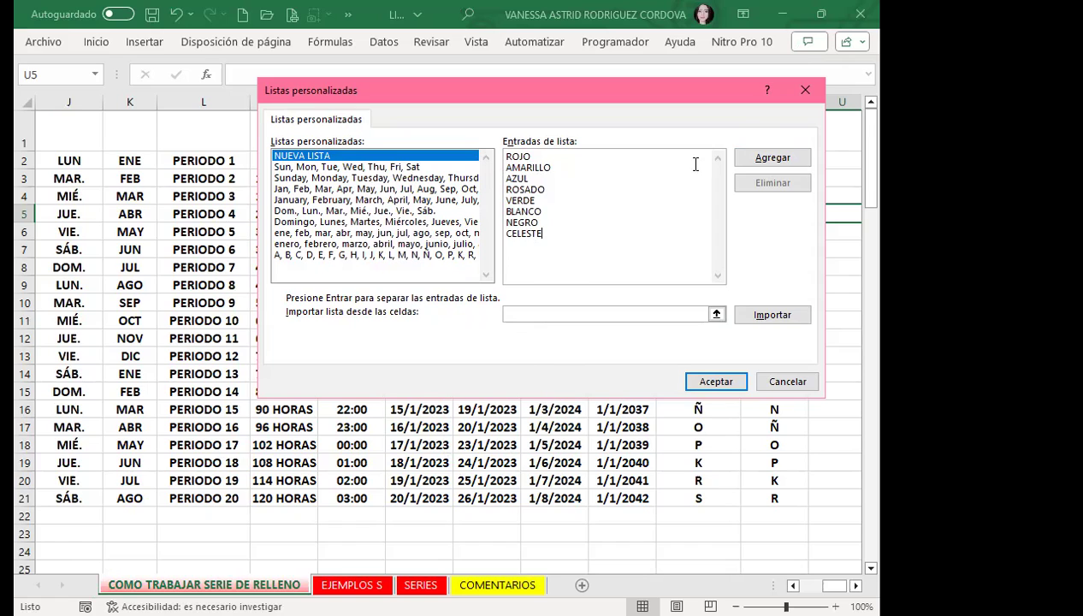
# Step: Add the colour list and confirm both Listas personalizadas and Excel Options
pyautogui.click(753, 161)
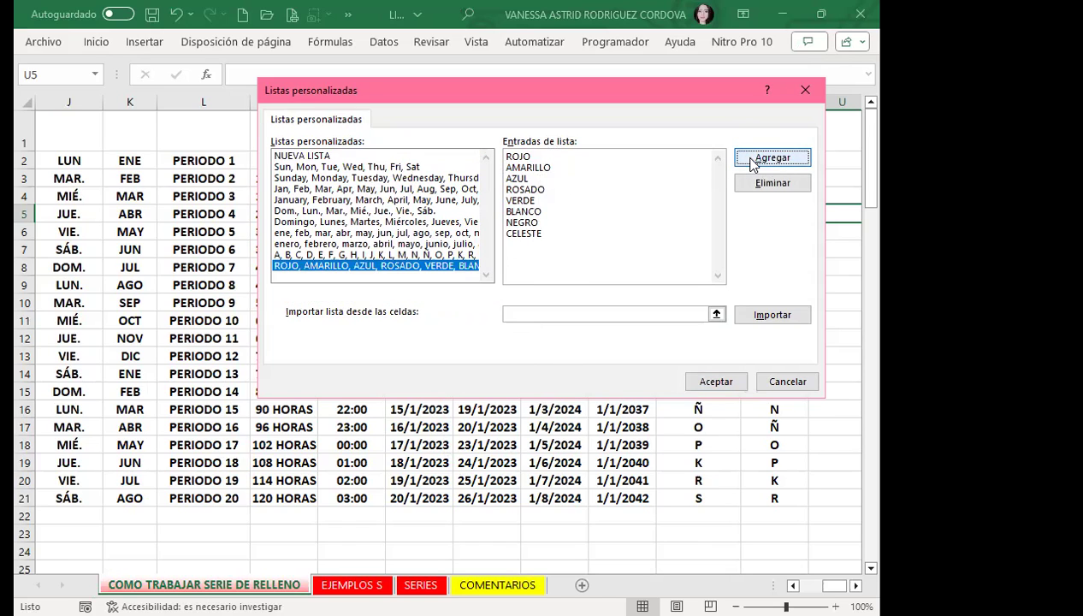
pyautogui.click(702, 383)
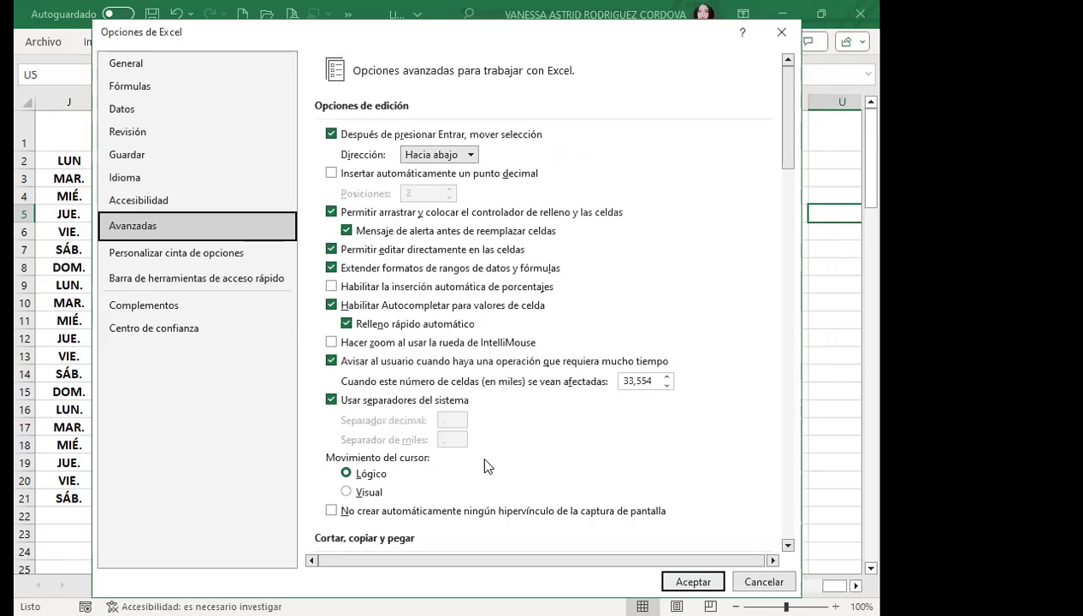
pyautogui.click(693, 582)
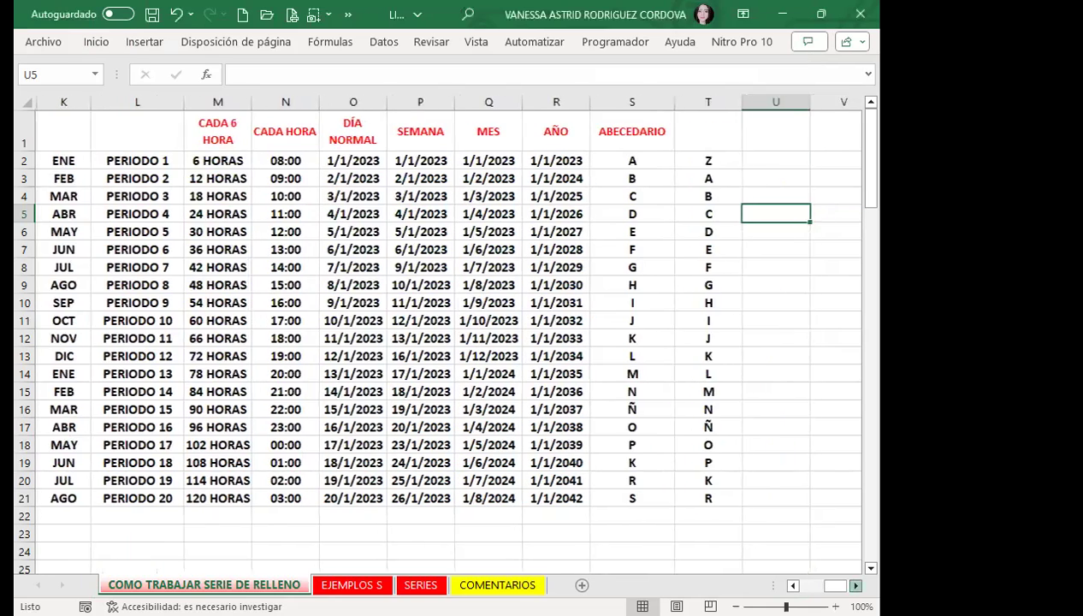
# Step: Format U2 like T2, enter AMARILLO, and fill U2:U21 with the cycling colour series
pyautogui.click(653, 160)
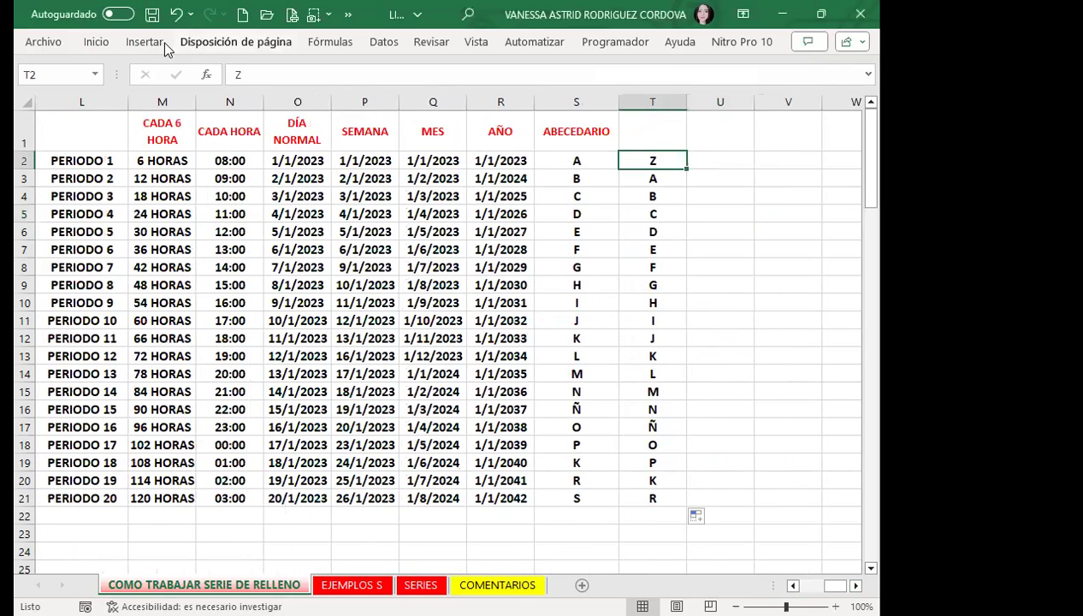
pyautogui.click(94, 42)
pyautogui.click(65, 107)
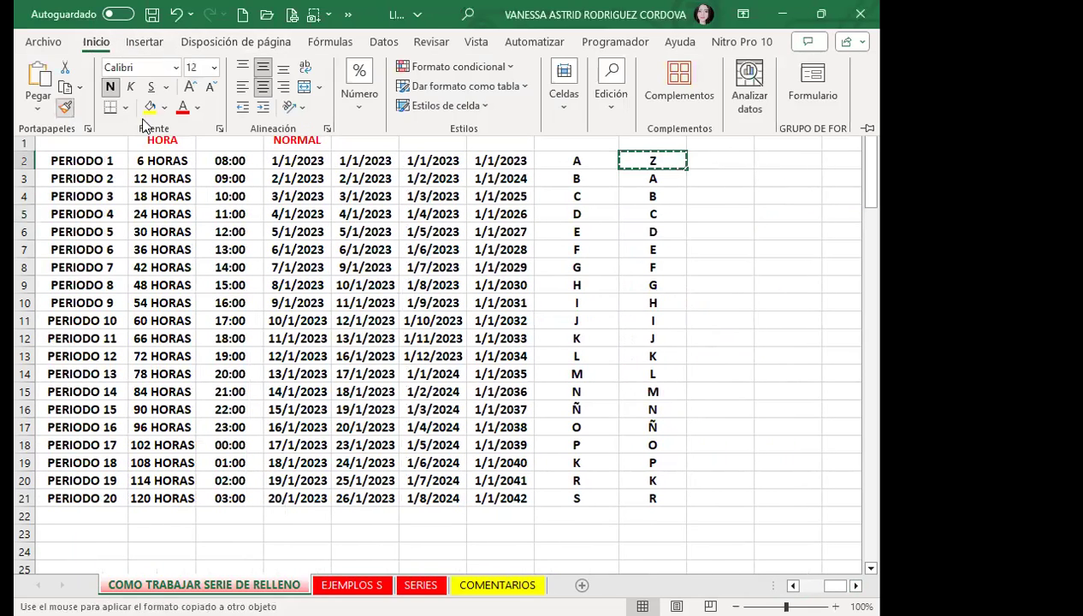
pyautogui.click(725, 162)
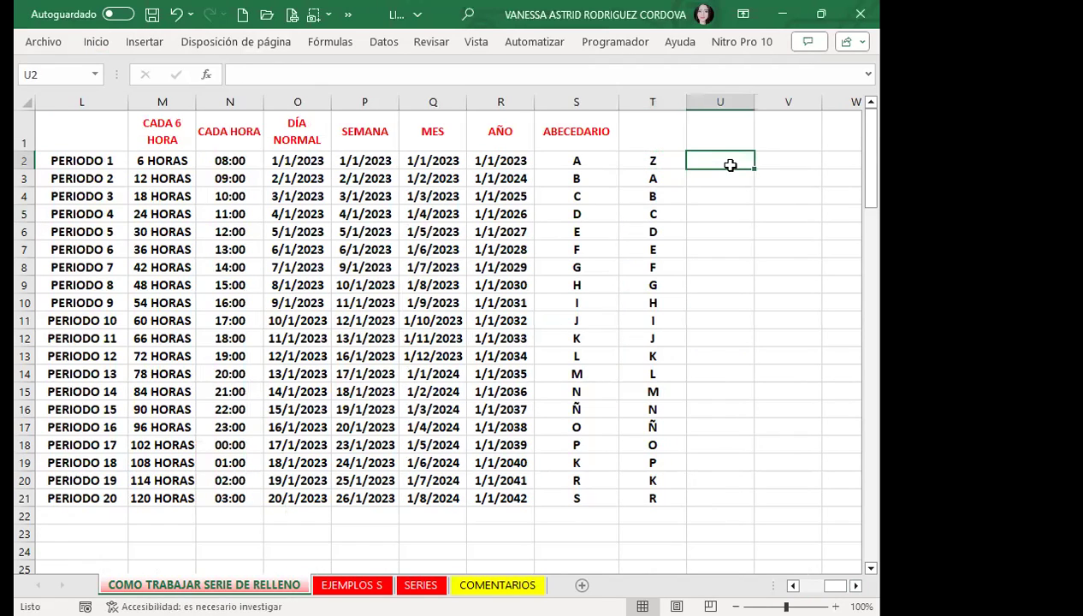
pyautogui.write('AMARILLO')
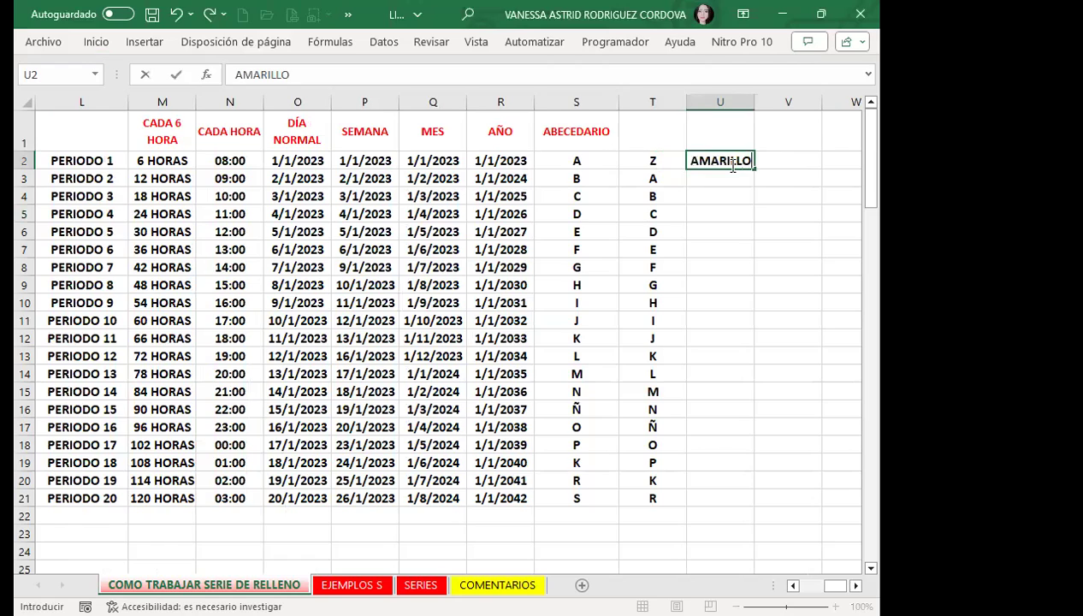
pyautogui.press('Return')
pyautogui.click(725, 162)
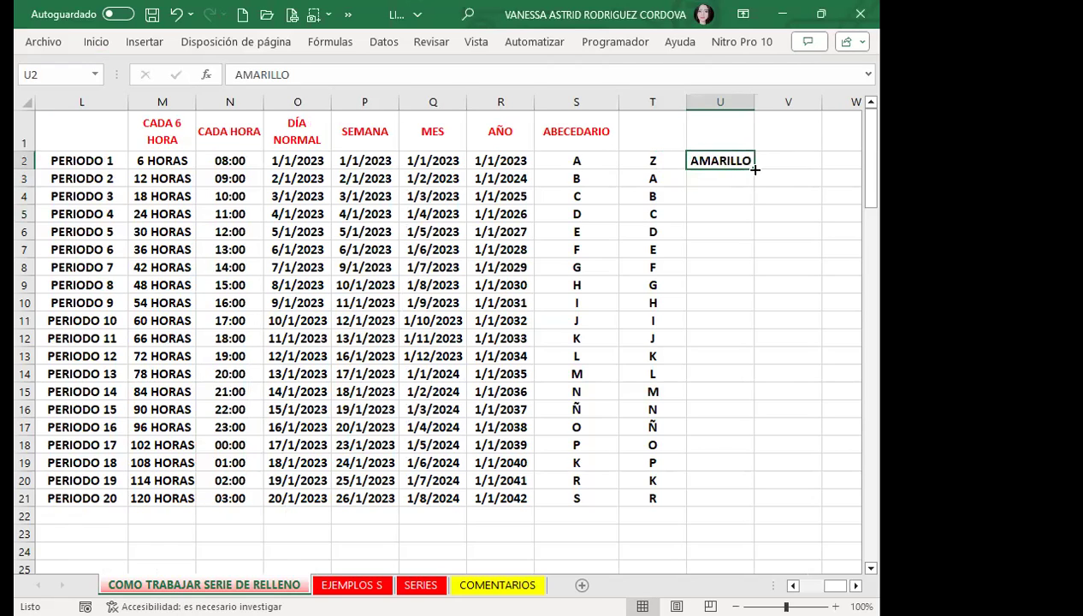
pyautogui.doubleClick(755, 170)
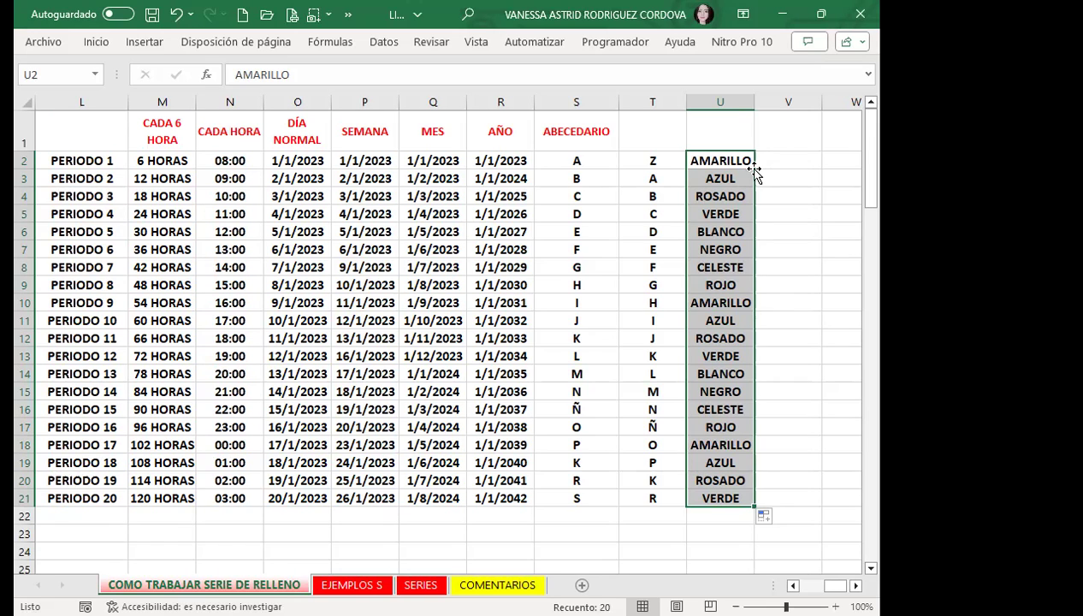
# Step: Reopen the Listas personalizadas editor from Excel Options' Avanzadas settings
pyautogui.click(348, 16)
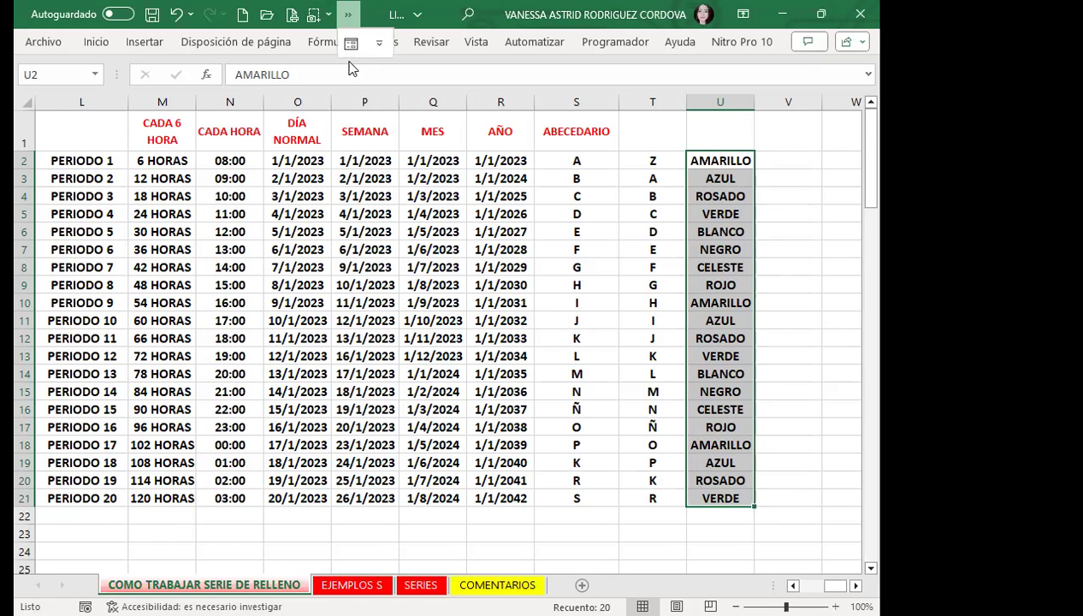
pyautogui.click(392, 408)
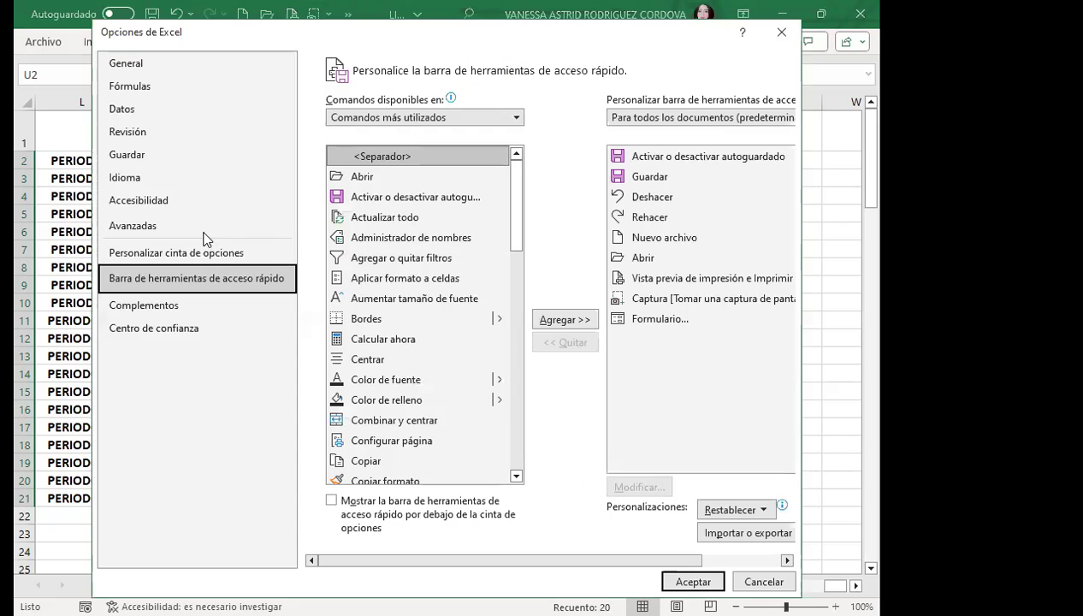
pyautogui.click(148, 229)
pyautogui.moveTo(787, 103); pyautogui.dragTo(789, 505)
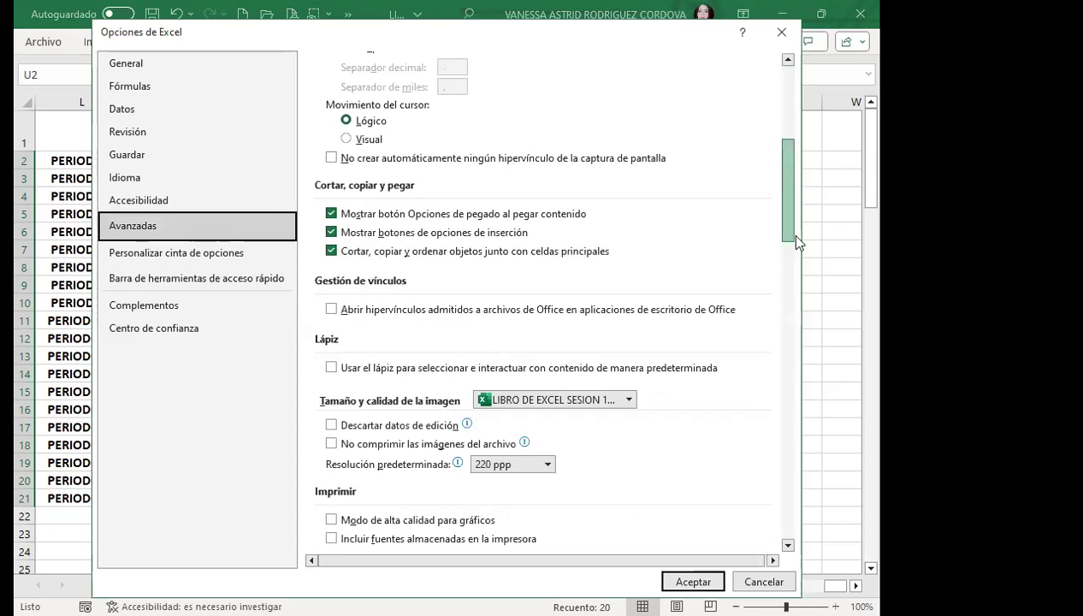
pyautogui.click(685, 376)
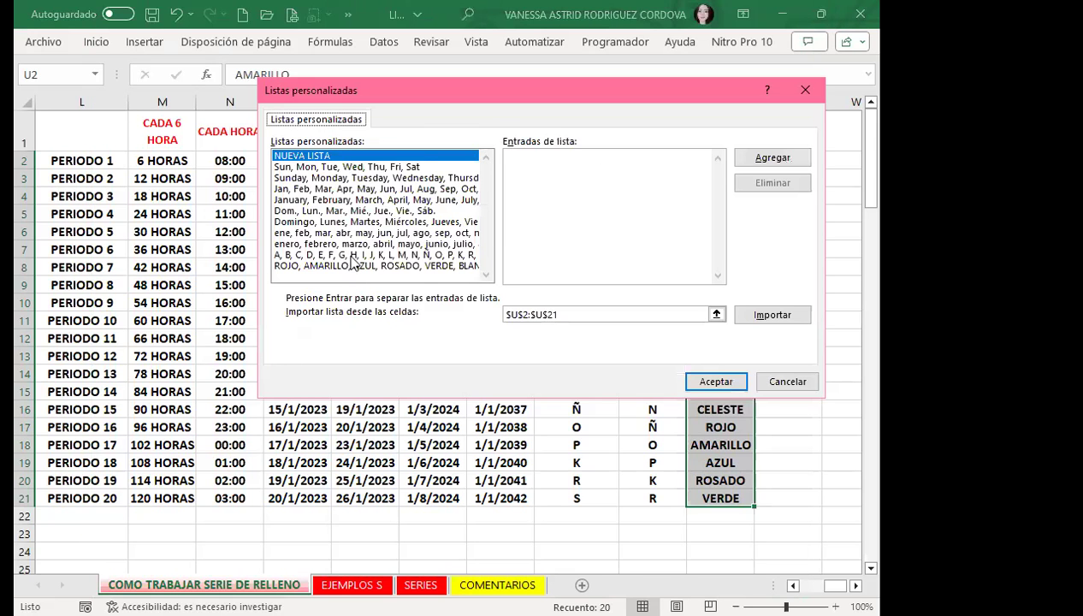
# Step: Delete both the alphabet and colour custom lists, then close Excel Options
pyautogui.click(350, 254)
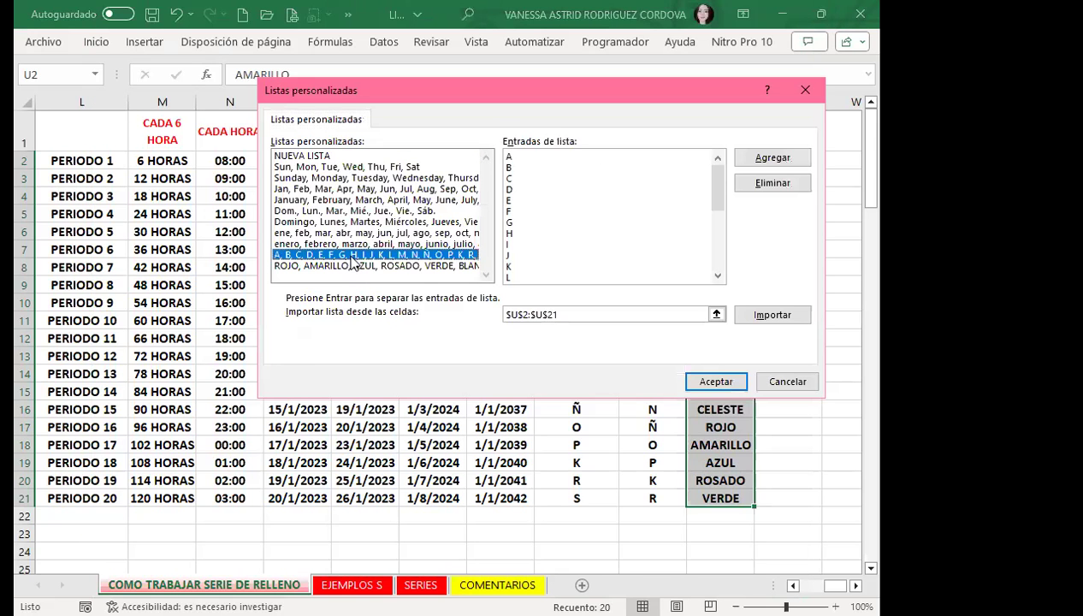
pyautogui.click(772, 183)
pyautogui.click(409, 366)
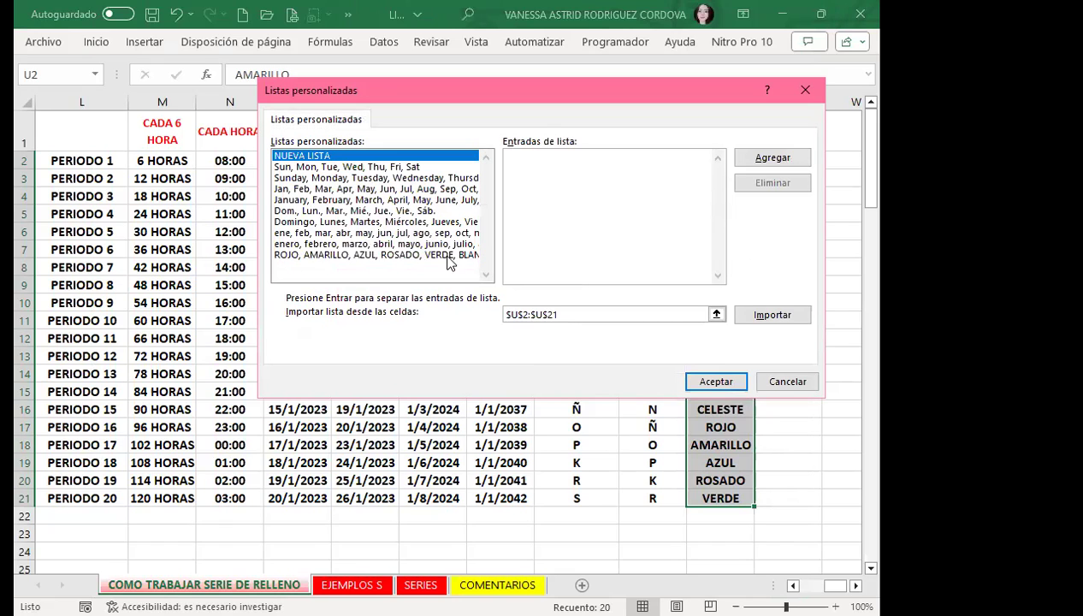
pyautogui.click(404, 255)
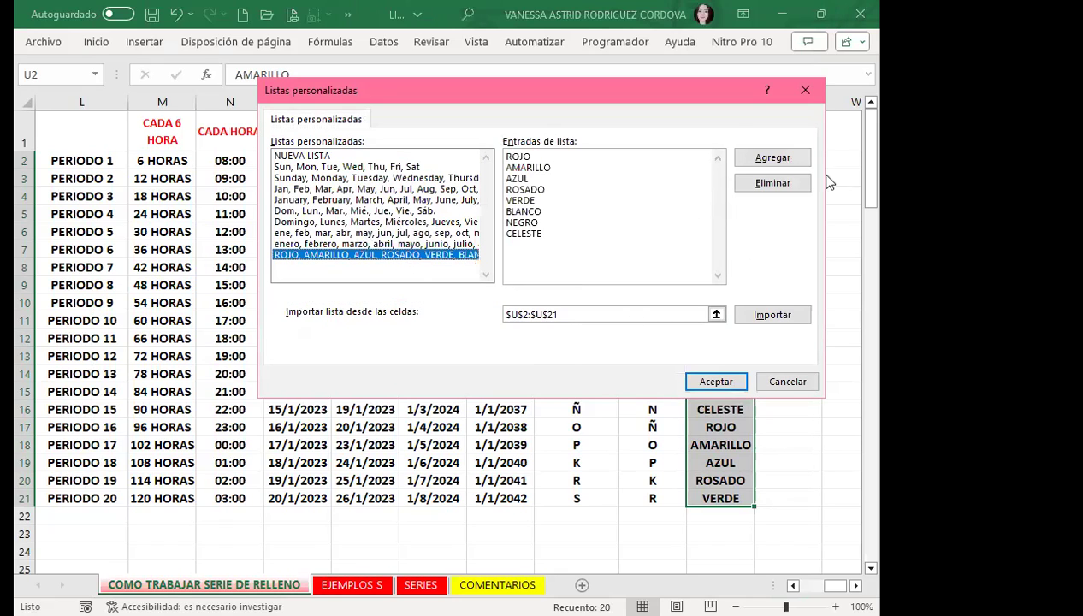
pyautogui.click(767, 181)
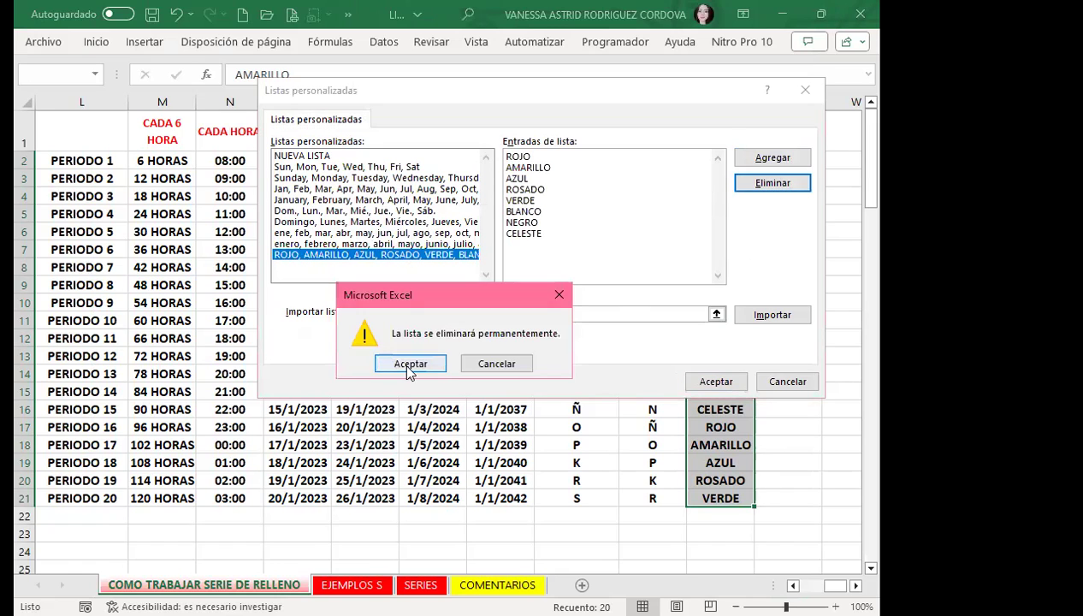
pyautogui.click(410, 367)
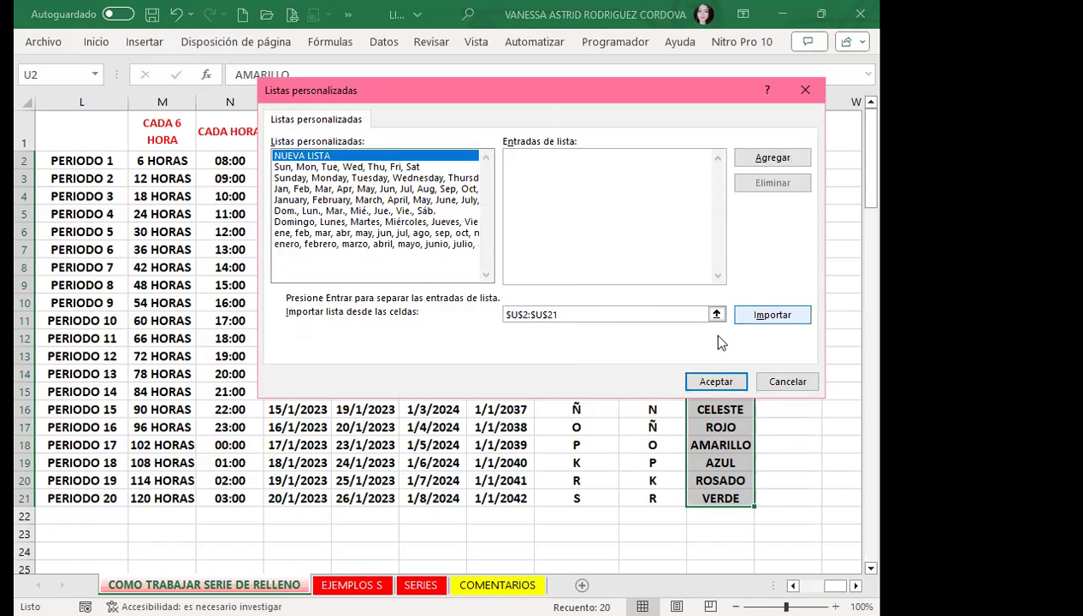
pyautogui.click(710, 383)
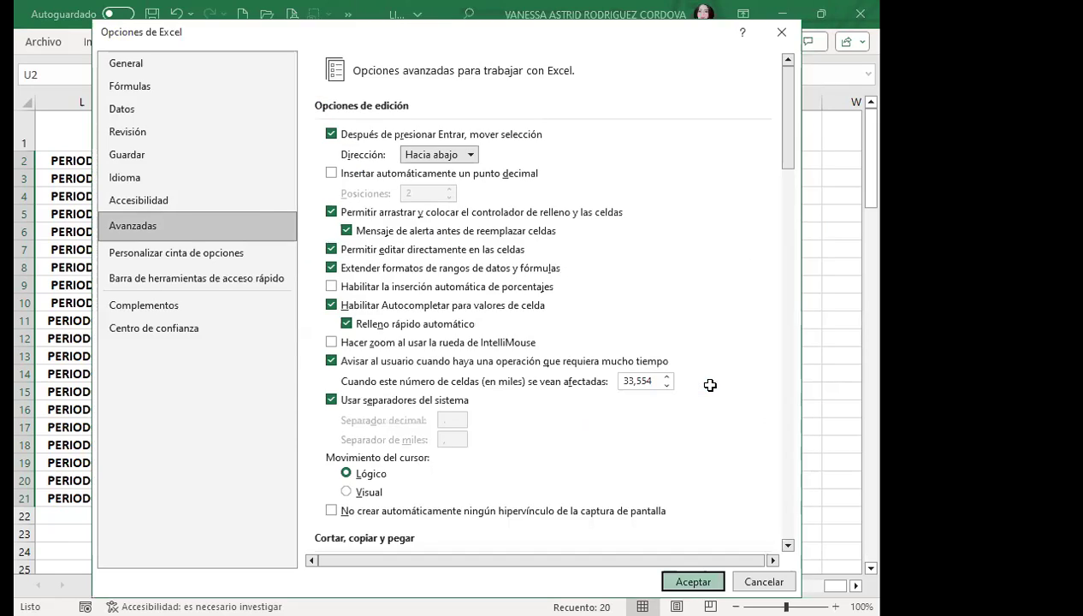
pyautogui.press('Return')
pyautogui.click(803, 316)
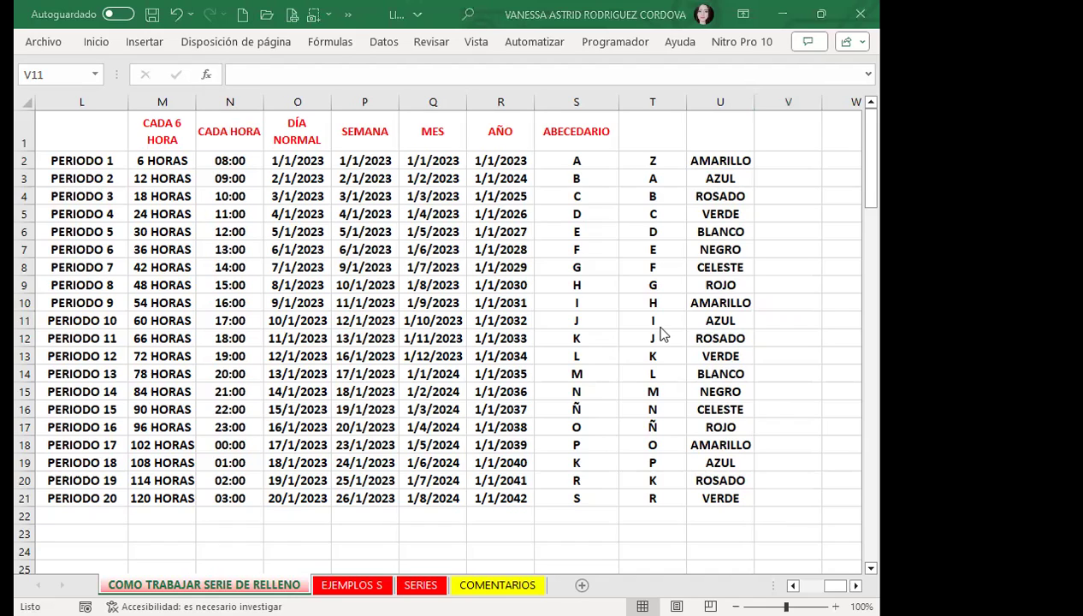
# Step: Go to the EJEMPLOS S sheet with the number, weekday and month starter rows
pyautogui.click(705, 333)
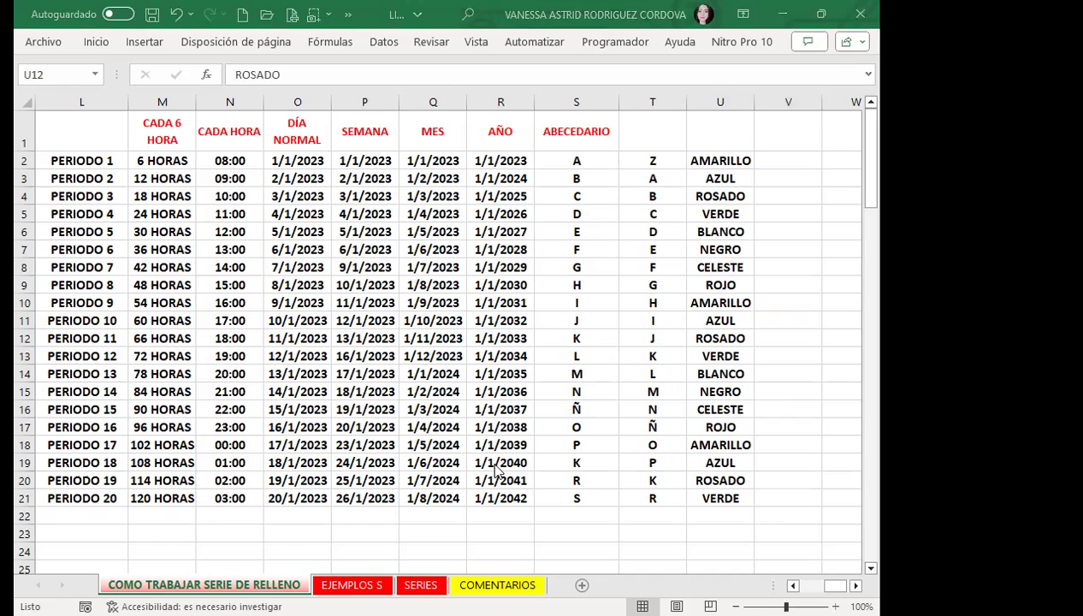
pyautogui.click(353, 586)
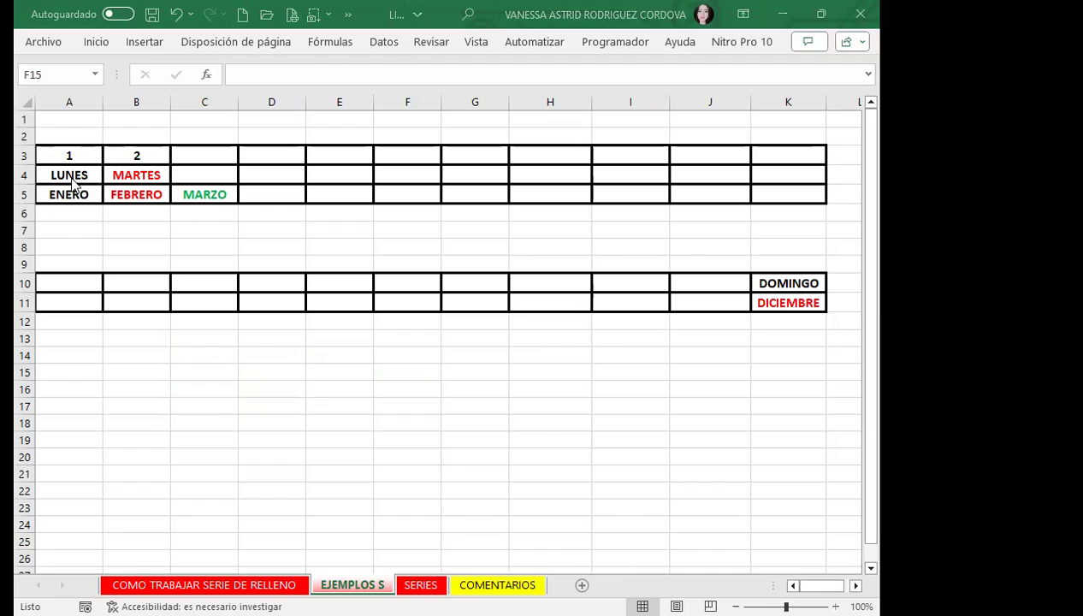
# Step: Extend row 3's 1, 2 to count up to 11, undoing an accidental months-row overwrite
pyautogui.moveTo(73, 157); pyautogui.dragTo(816, 160)
pyautogui.moveTo(64, 175)
pyautogui.mouseDown()
pyautogui.moveTo(137, 174)
pyautogui.moveTo(171, 202)
pyautogui.mouseUp()
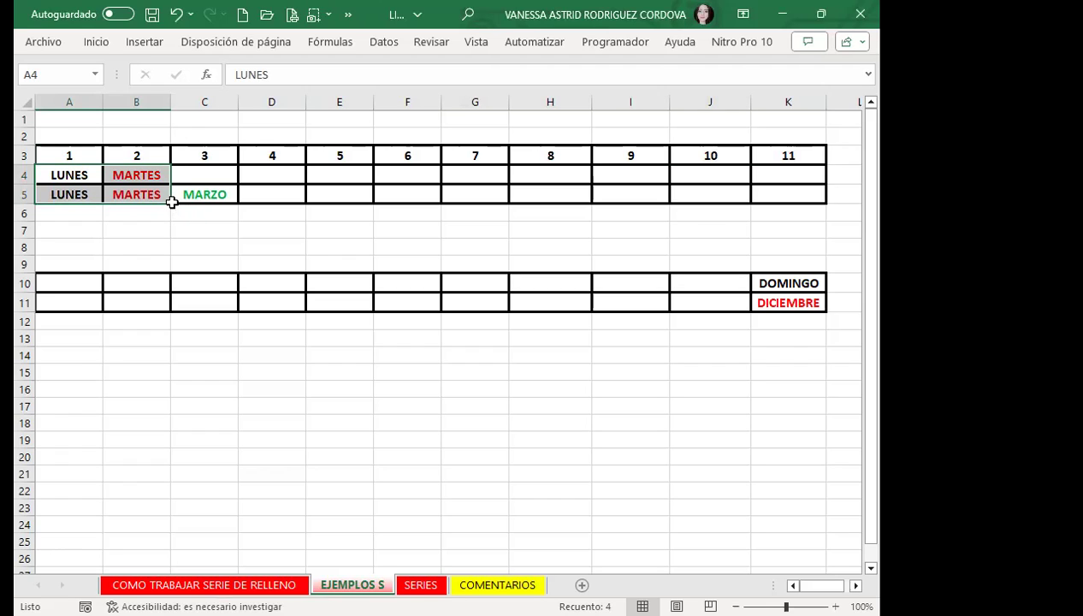
pyautogui.hotkey('ctrl', 'z')
# Step: Fill row 4 with weekdays from LUNES across to JUEVES in column K
pyautogui.moveTo(165, 178)
pyautogui.mouseDown()
pyautogui.moveTo(678, 160)
pyautogui.moveTo(800, 174)
pyautogui.mouseUp()
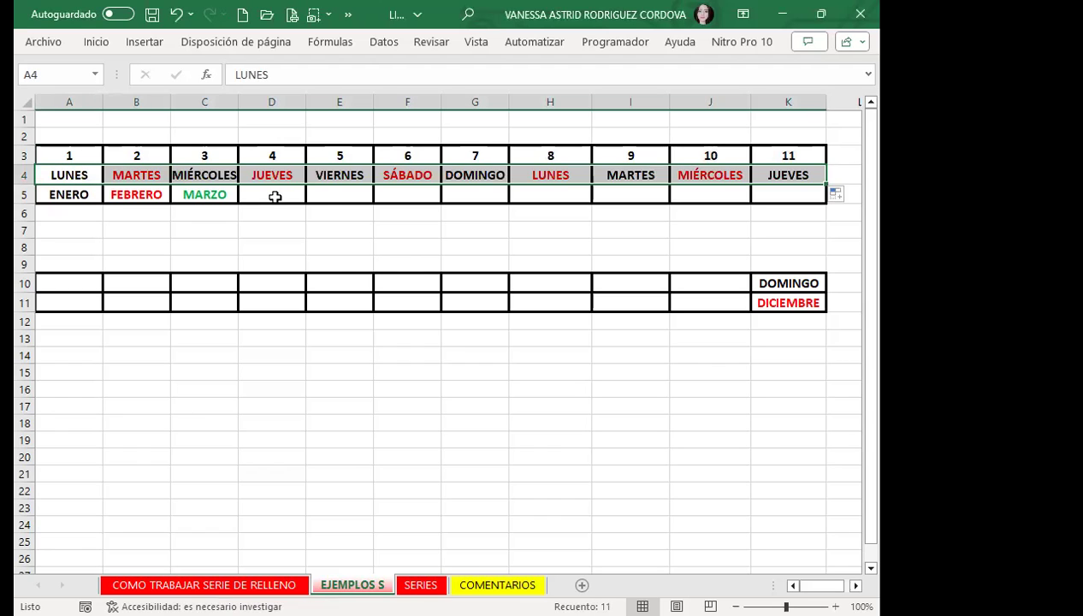
pyautogui.click(272, 195)
pyautogui.click(77, 175)
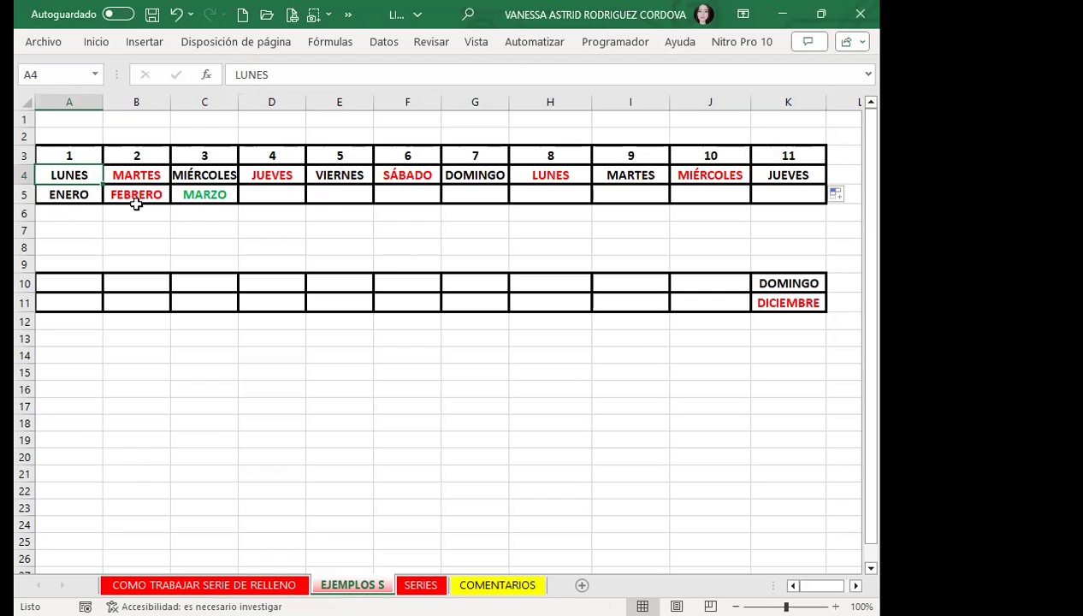
# Step: Extend ENERO–MARZO across row 5 to NOVIEMBRE in K5, repeating the black, red, green colours
pyautogui.click(60, 194)
pyautogui.moveTo(60, 194); pyautogui.dragTo(219, 195)
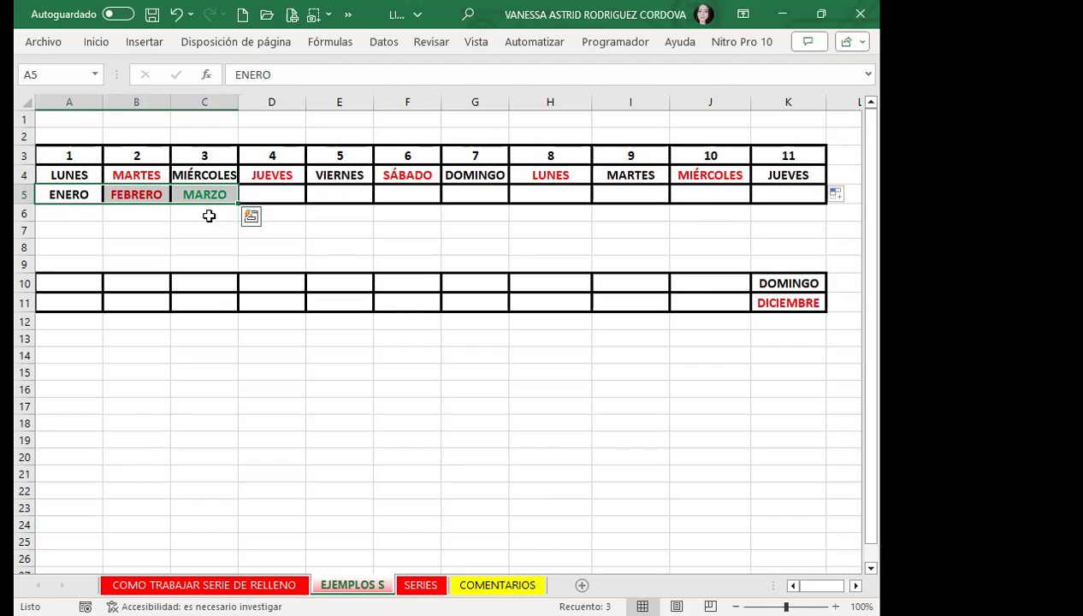
pyautogui.moveTo(236, 203); pyautogui.dragTo(813, 205)
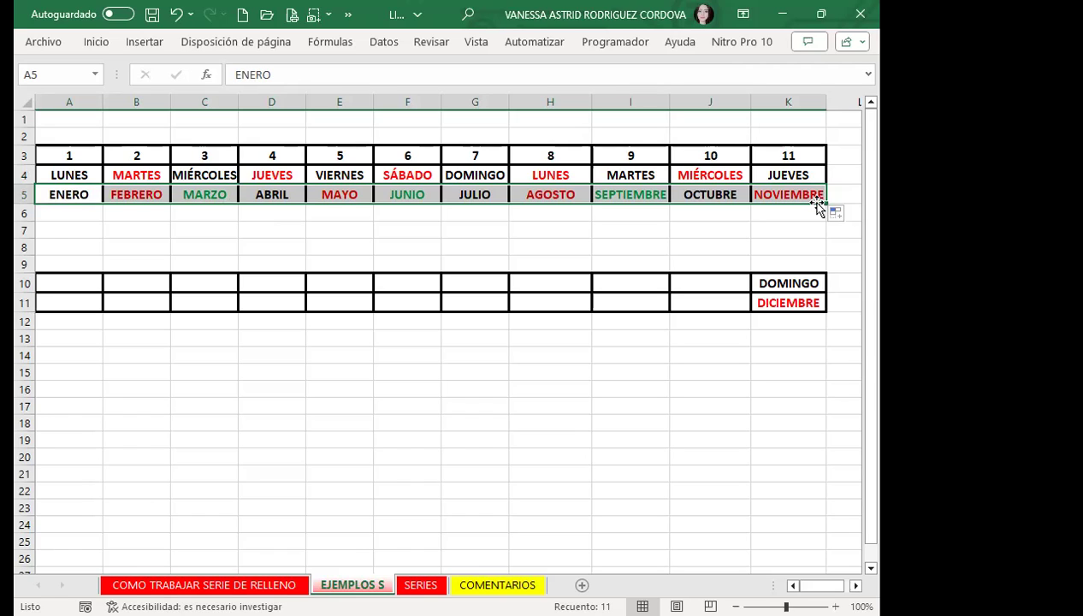
pyautogui.click(292, 212)
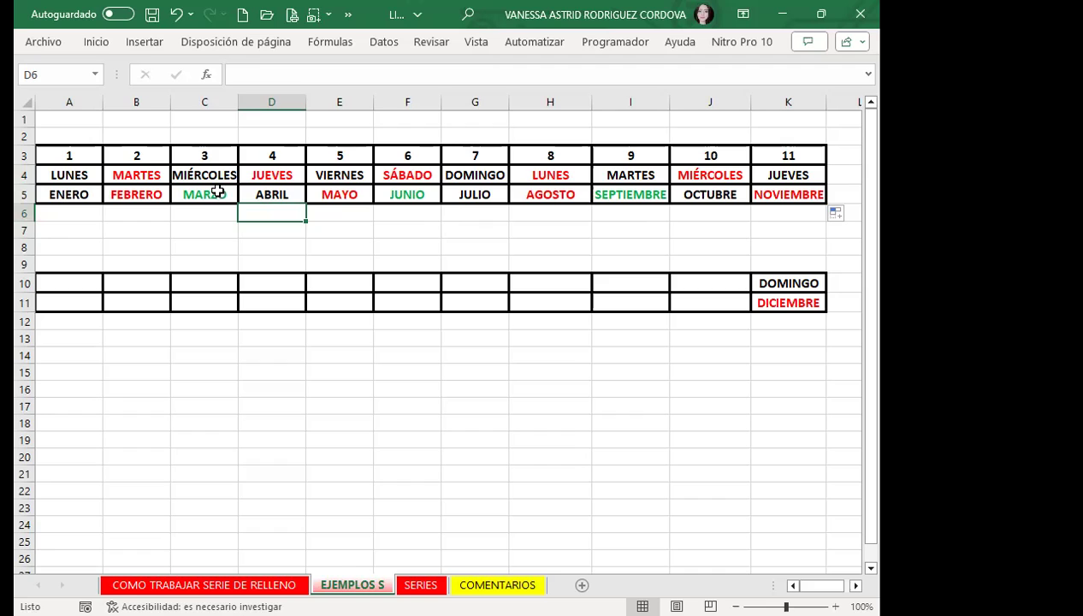
pyautogui.click(211, 192)
pyautogui.click(394, 197)
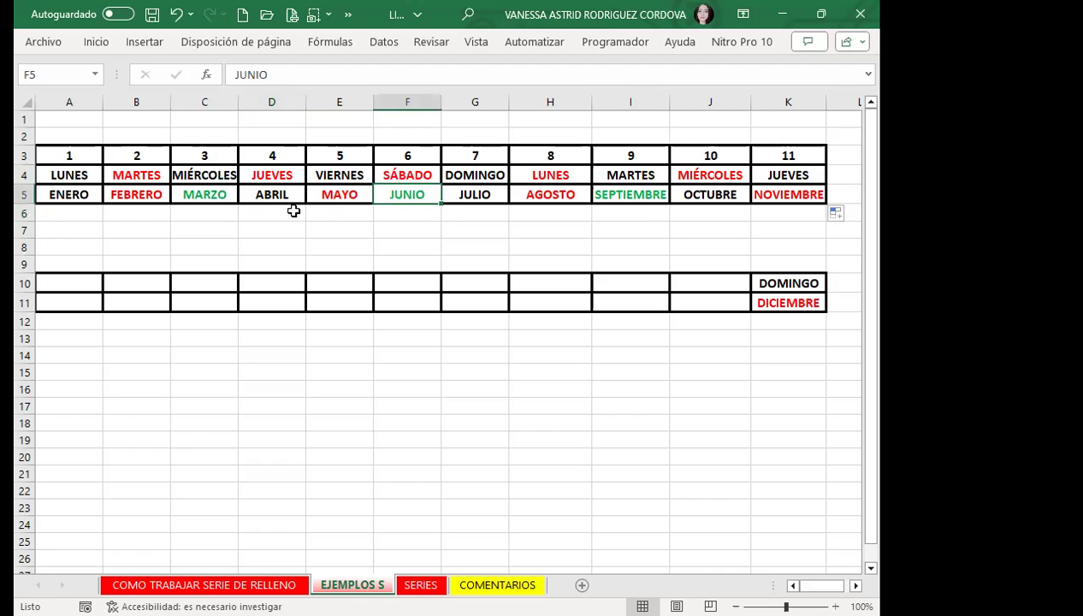
pyautogui.keyDown('ctrl'); pyautogui.click(530, 195); pyautogui.keyUp('ctrl')
pyautogui.keyDown('ctrl'); pyautogui.click(715, 198); pyautogui.keyUp('ctrl')
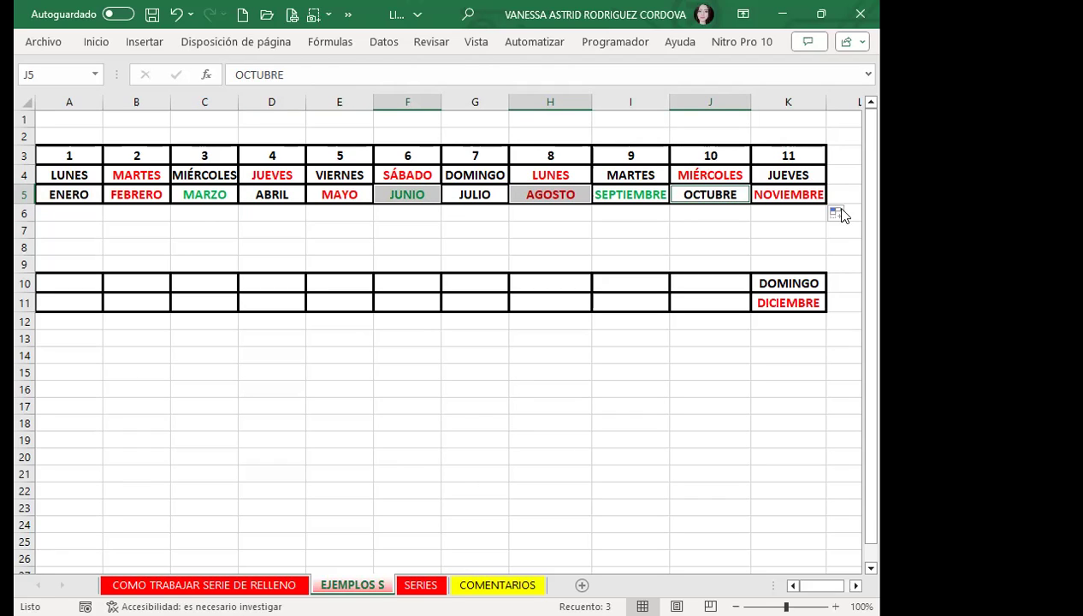
pyautogui.click(806, 275)
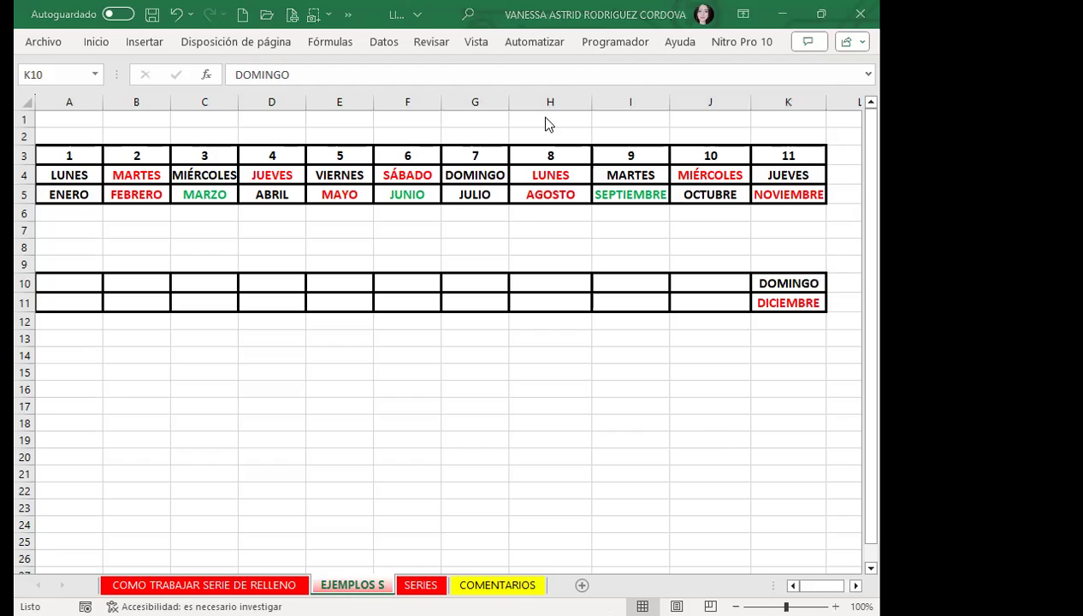
# Step: Fill row 10 leftward from DOMINGO in K10 back to JUEVES in A10
pyautogui.click(824, 295)
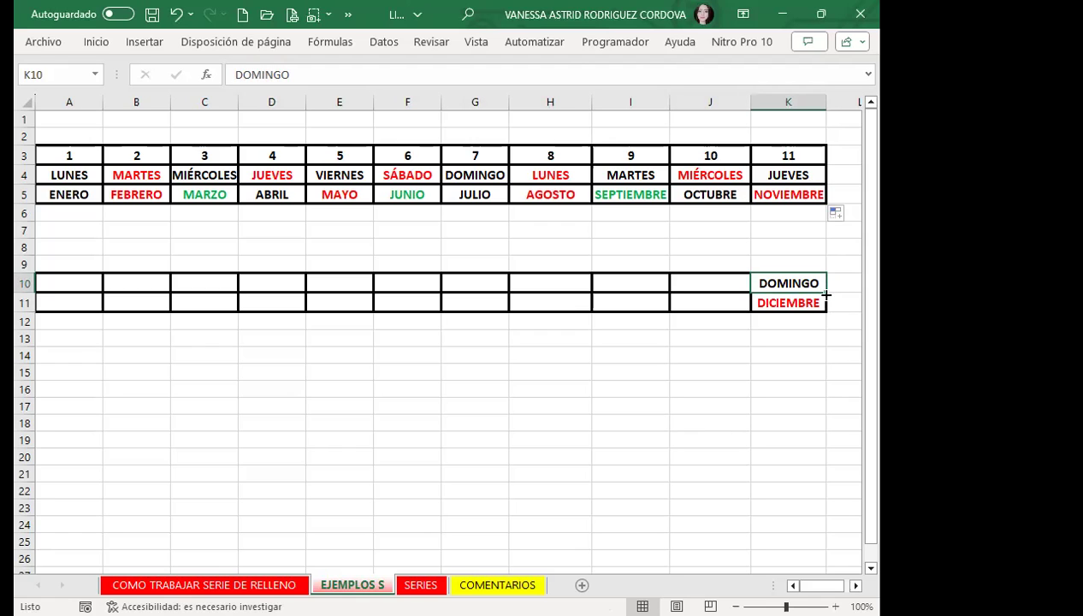
pyautogui.moveTo(826, 296); pyautogui.dragTo(16, 298)
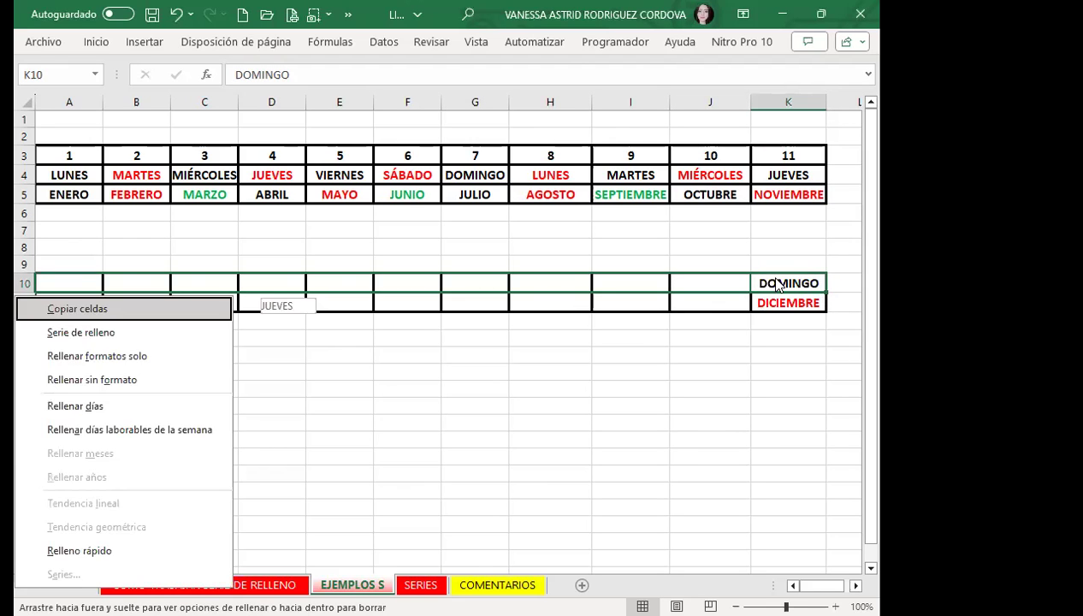
pyautogui.press('Escape')
pyautogui.moveTo(825, 312); pyautogui.dragTo(44, 283)
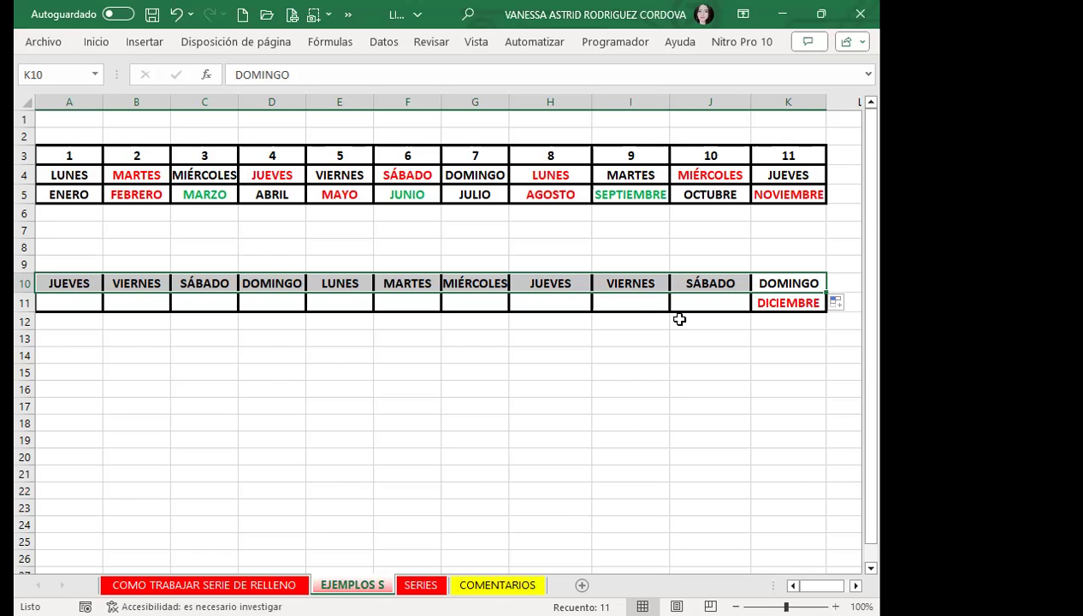
# Step: Fill row 11 backward from DICIEMBRE in K11 to FEBRERO in A11, then select K12
pyautogui.click(784, 299)
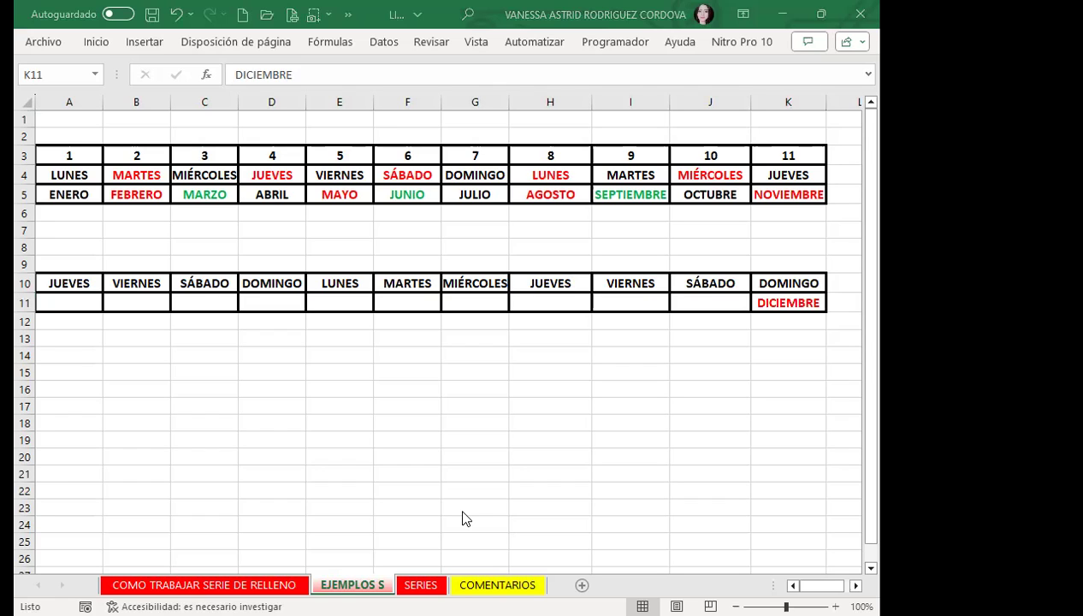
pyautogui.click(774, 300)
pyautogui.moveTo(826, 311); pyautogui.dragTo(59, 302)
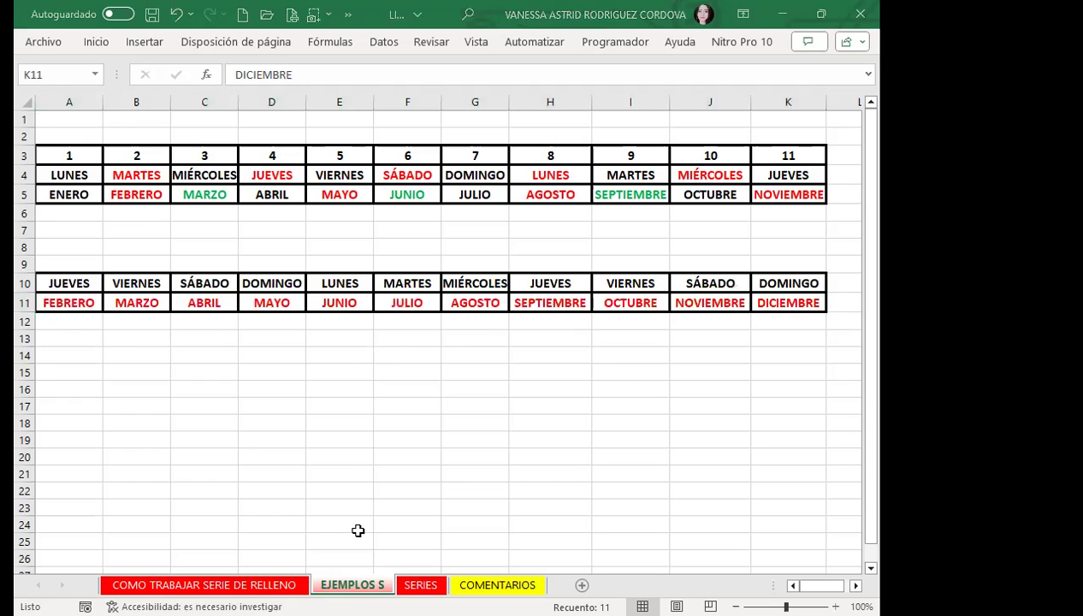
pyautogui.click(759, 391)
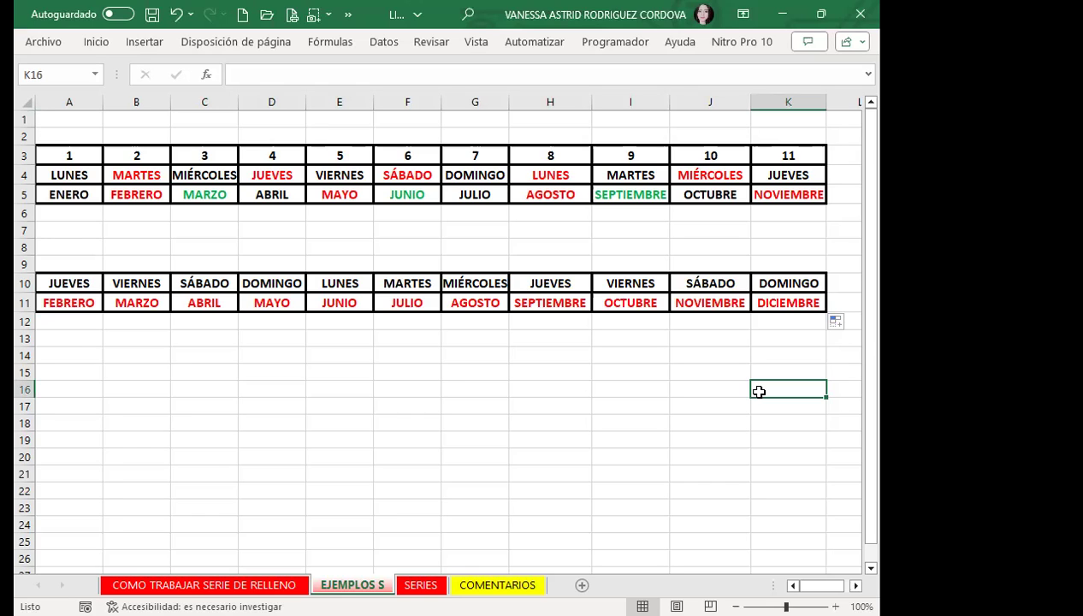
pyautogui.click(774, 322)
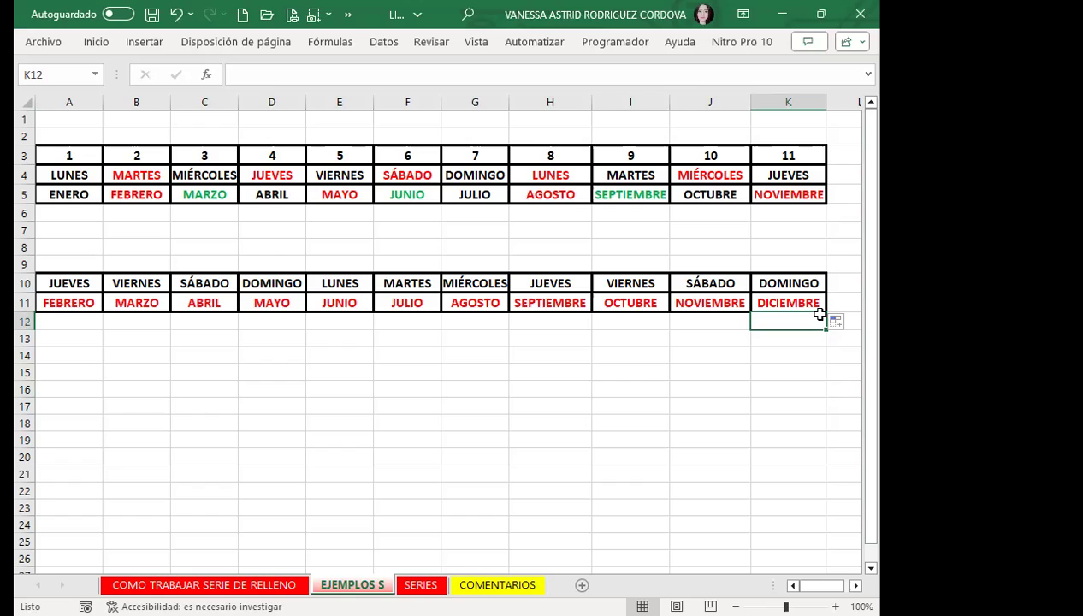
# Step: Enter 10 in K12 and copy the bold bordered DOMINGO formatting onto it
pyautogui.write('10')
pyautogui.click(802, 355)
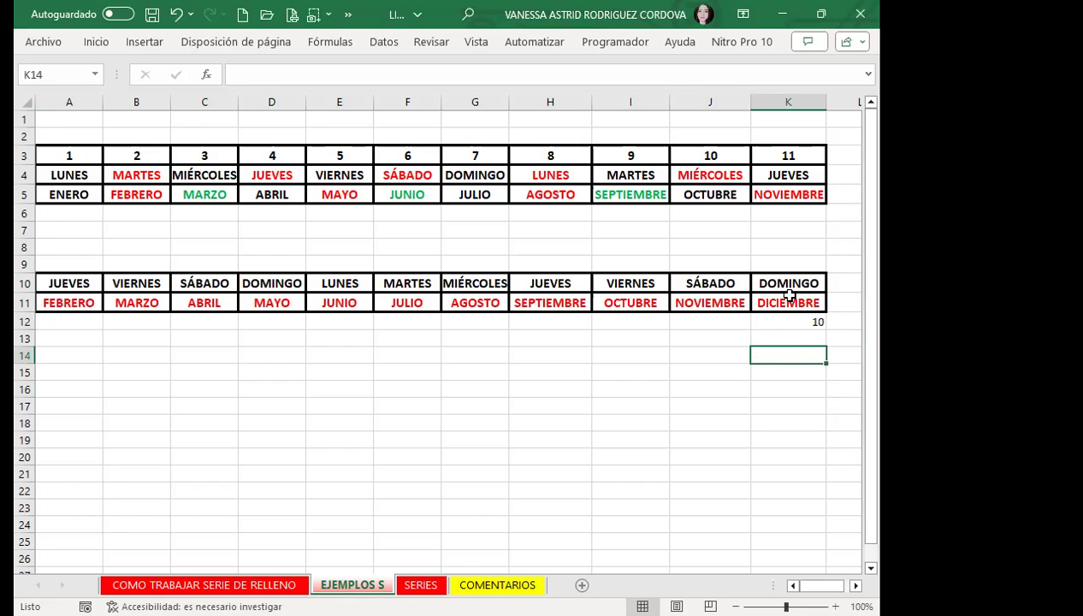
pyautogui.click(786, 286)
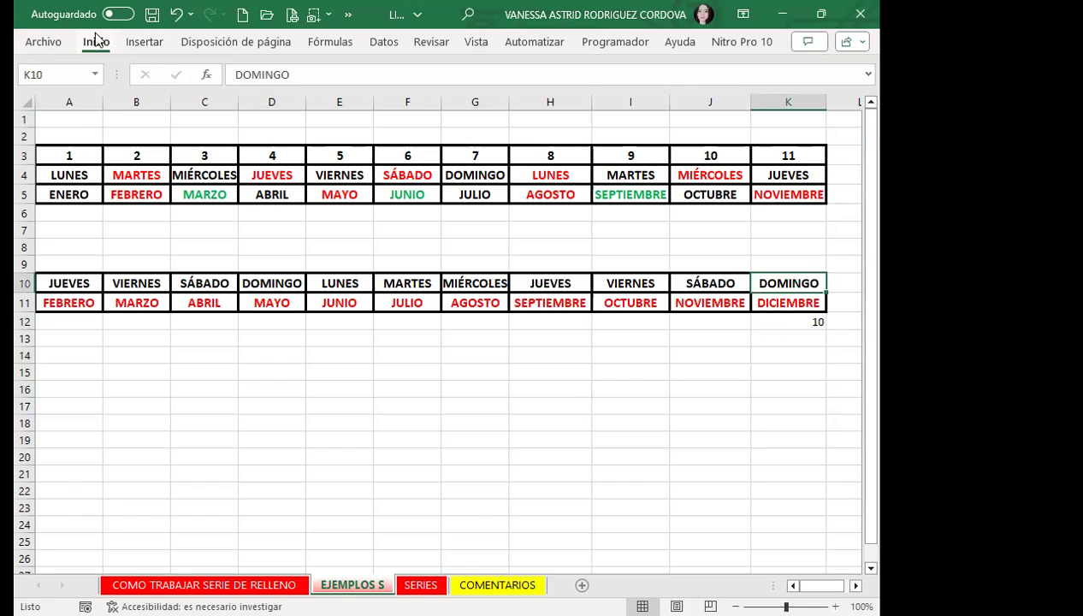
pyautogui.click(96, 39)
pyautogui.click(64, 107)
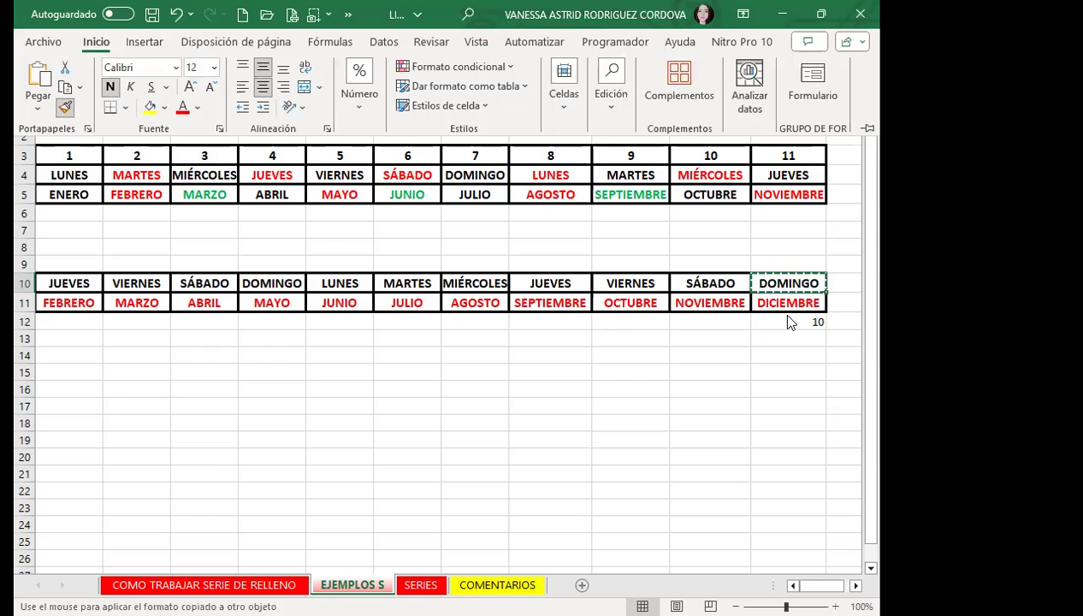
pyautogui.click(789, 322)
# Step: Drag K12 left to A12 as a fill series, so row 12 runs from 10 down to 0
pyautogui.moveTo(822, 332); pyautogui.dragTo(786, 321)
pyautogui.click(797, 354)
pyautogui.hotkey('ctrl', 'z')
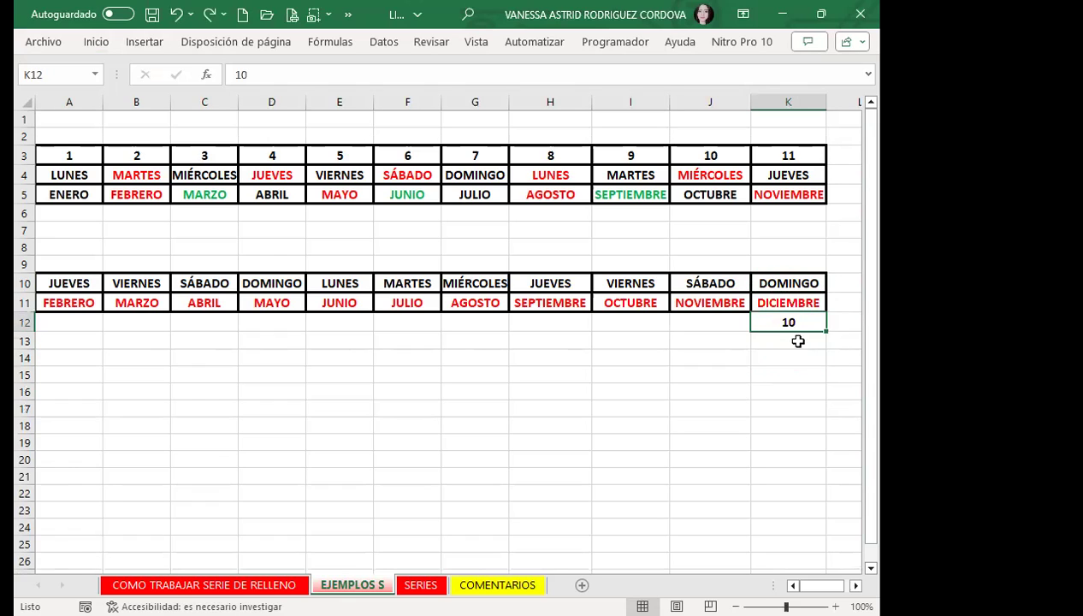
pyautogui.moveTo(826, 331); pyautogui.dragTo(17, 318)
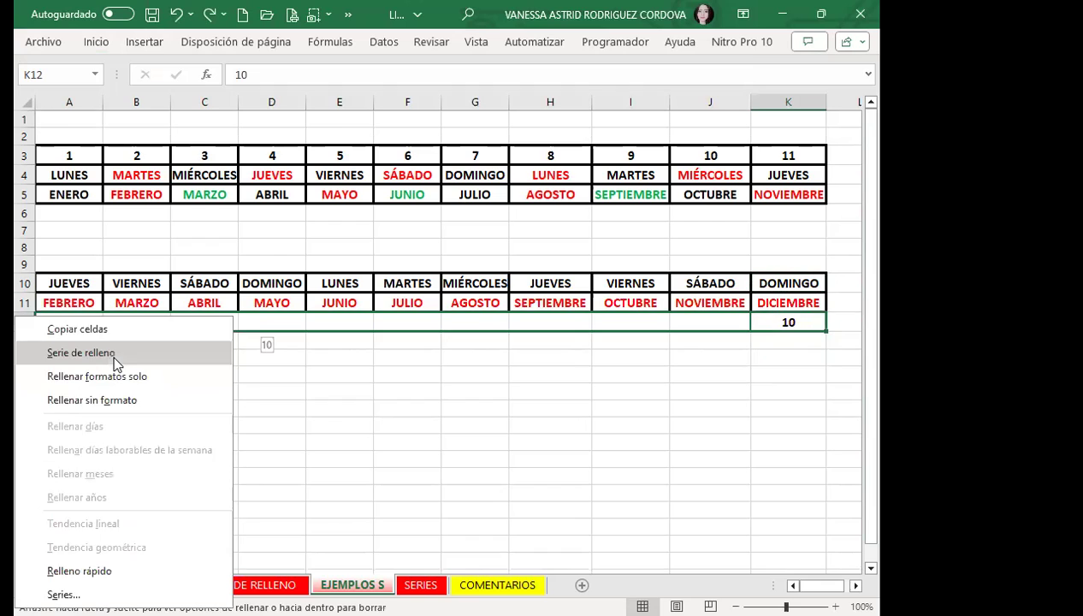
pyautogui.click(113, 353)
pyautogui.click(436, 411)
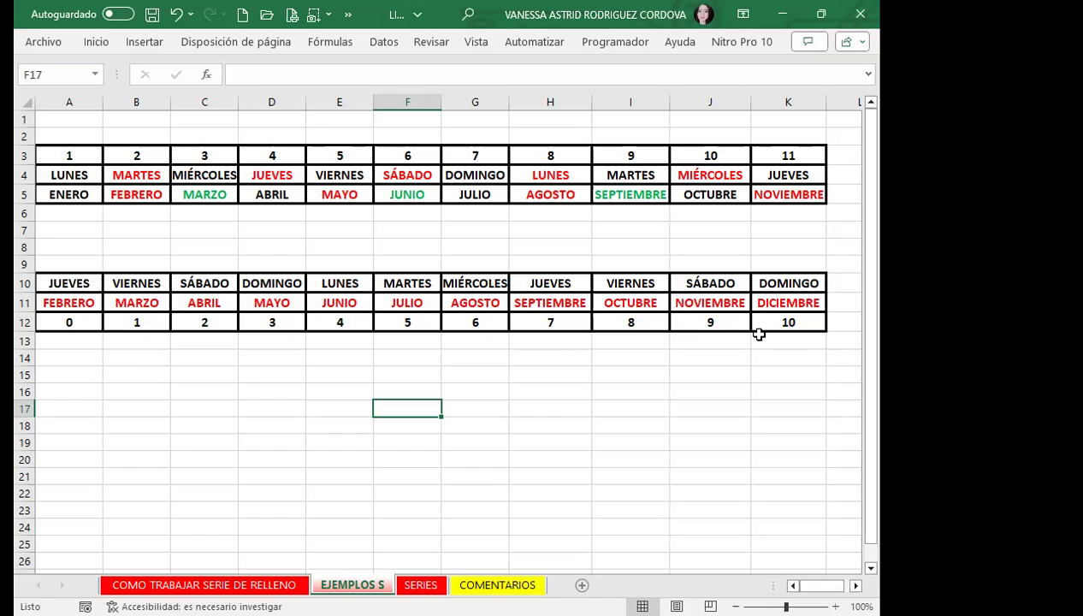
# Step: Review K12 and the ENERO–MARZO months in A5:C5, then go to the SERIES sheet
pyautogui.click(800, 322)
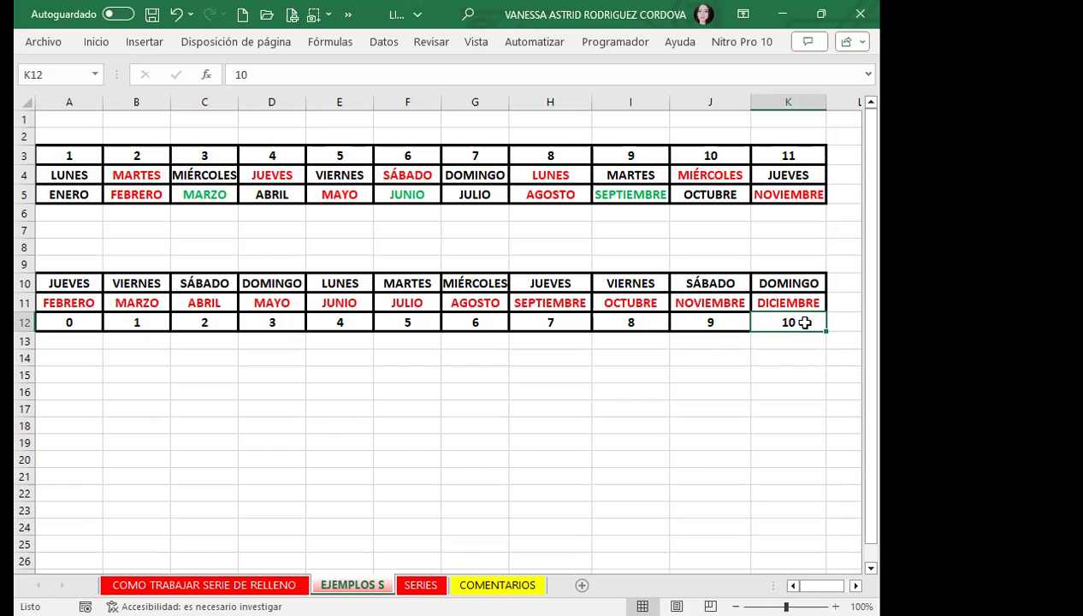
pyautogui.moveTo(79, 195); pyautogui.dragTo(209, 190)
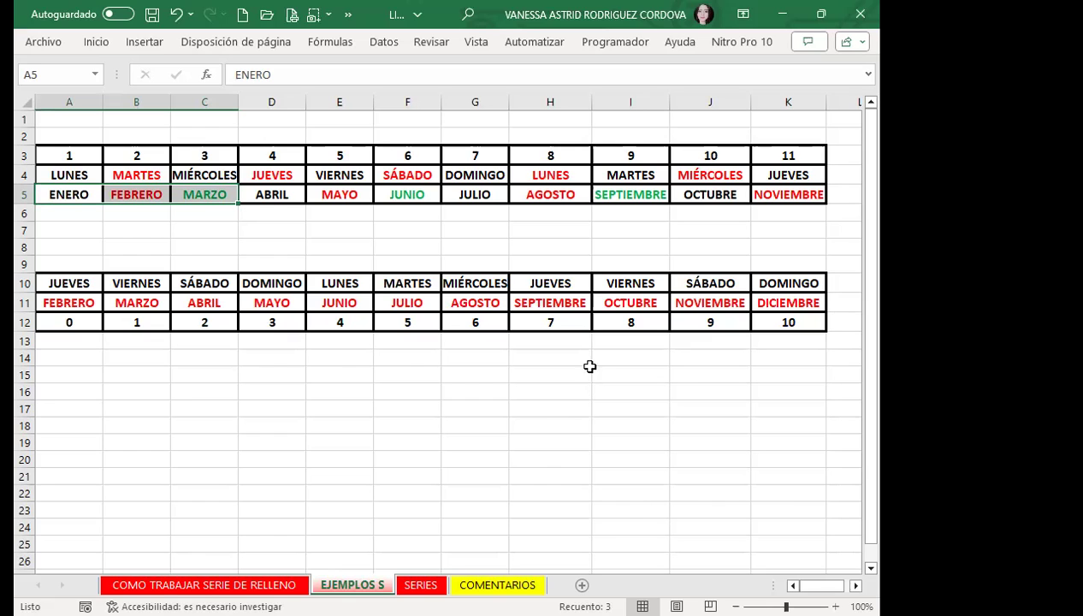
pyautogui.click(510, 380)
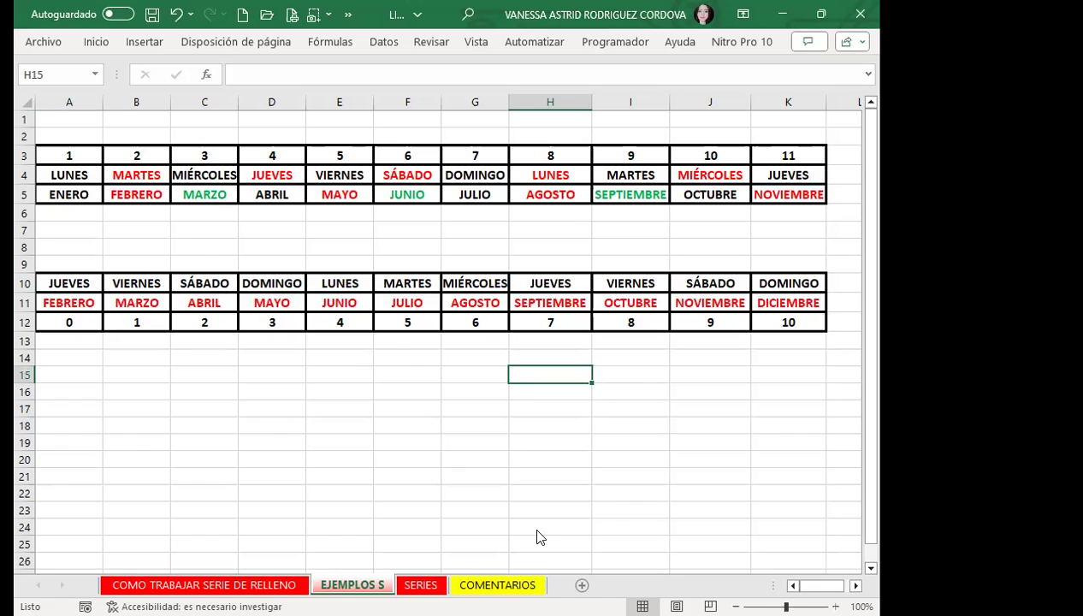
pyautogui.click(420, 586)
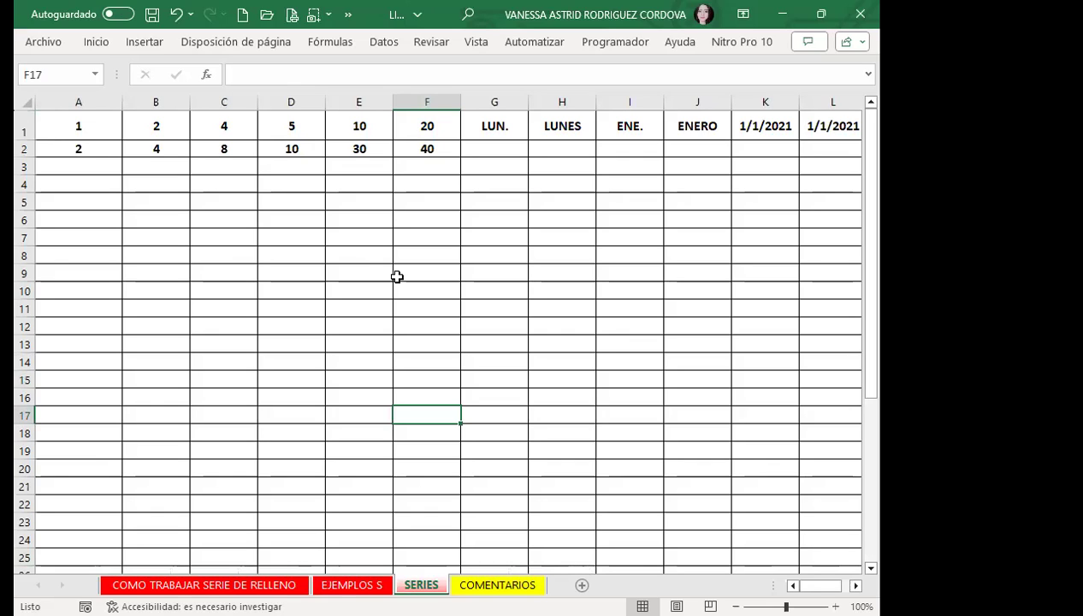
# Step: Auto-fill the B1:F2 number pairs down to row 40, with column F ending at 800
pyautogui.moveTo(90, 120)
pyautogui.mouseDown()
pyautogui.moveTo(106, 152)
pyautogui.moveTo(120, 564)
pyautogui.moveTo(73, 545)
pyautogui.mouseUp()
pyautogui.scroll(5, 239, 282)
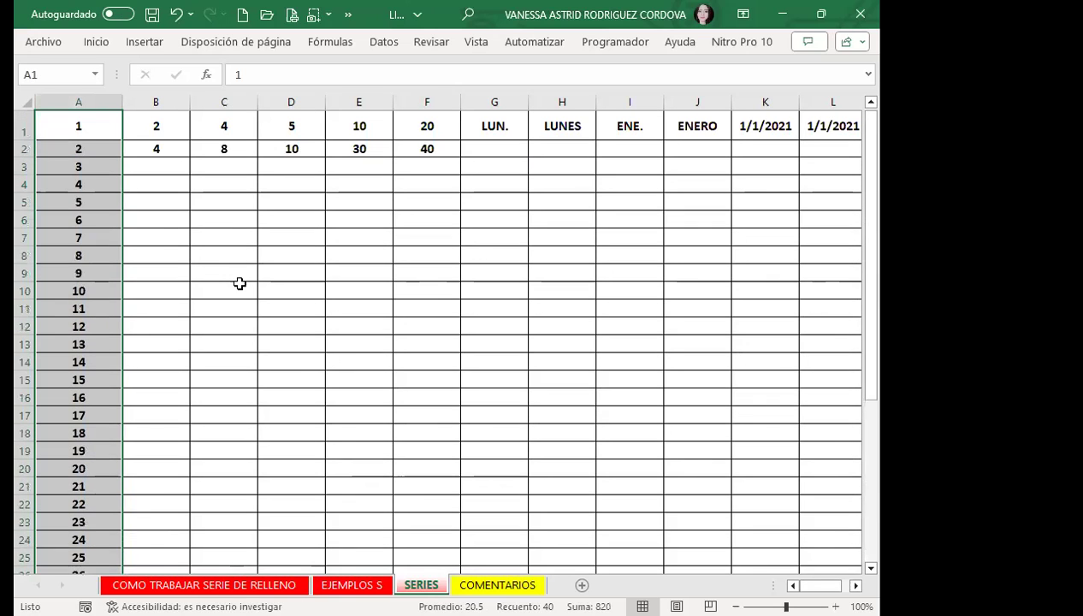
pyautogui.click(161, 188)
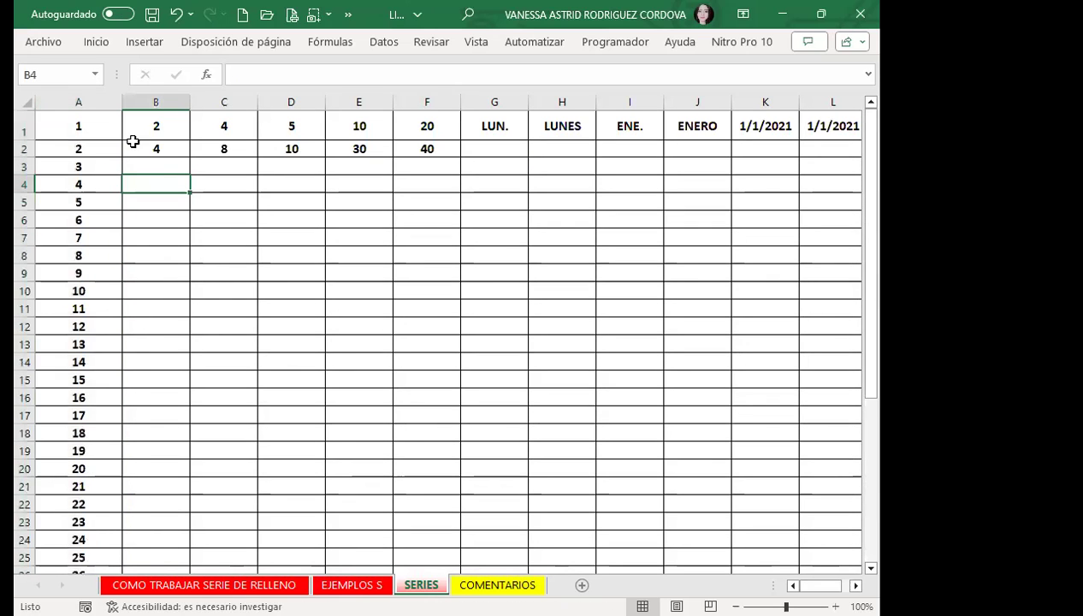
pyautogui.click(149, 133)
pyautogui.moveTo(149, 133); pyautogui.dragTo(424, 145)
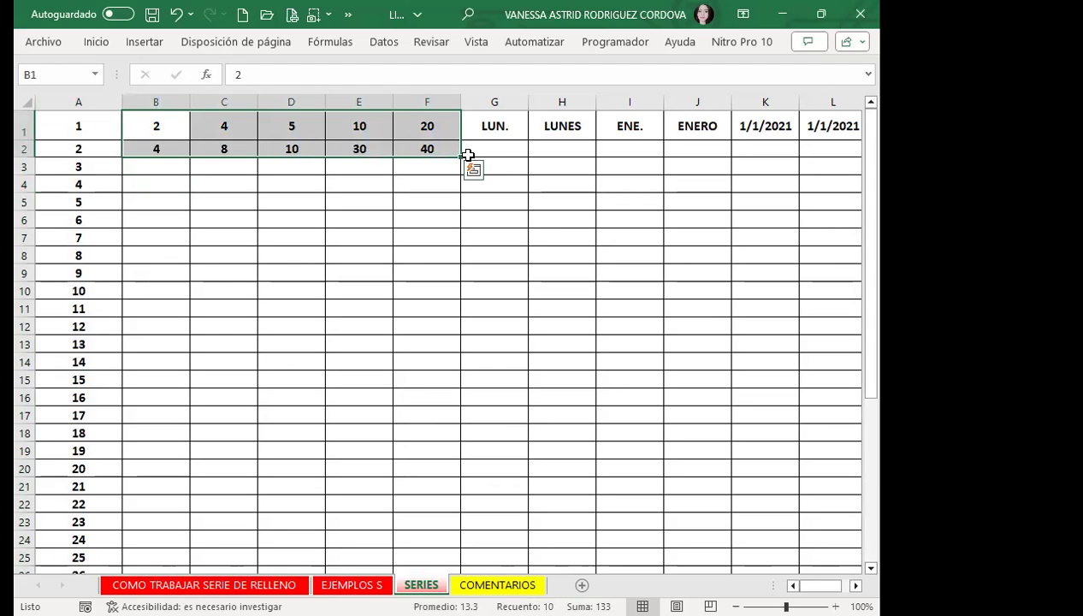
pyautogui.moveTo(463, 156); pyautogui.dragTo(464, 156)
pyautogui.doubleClick(464, 157)
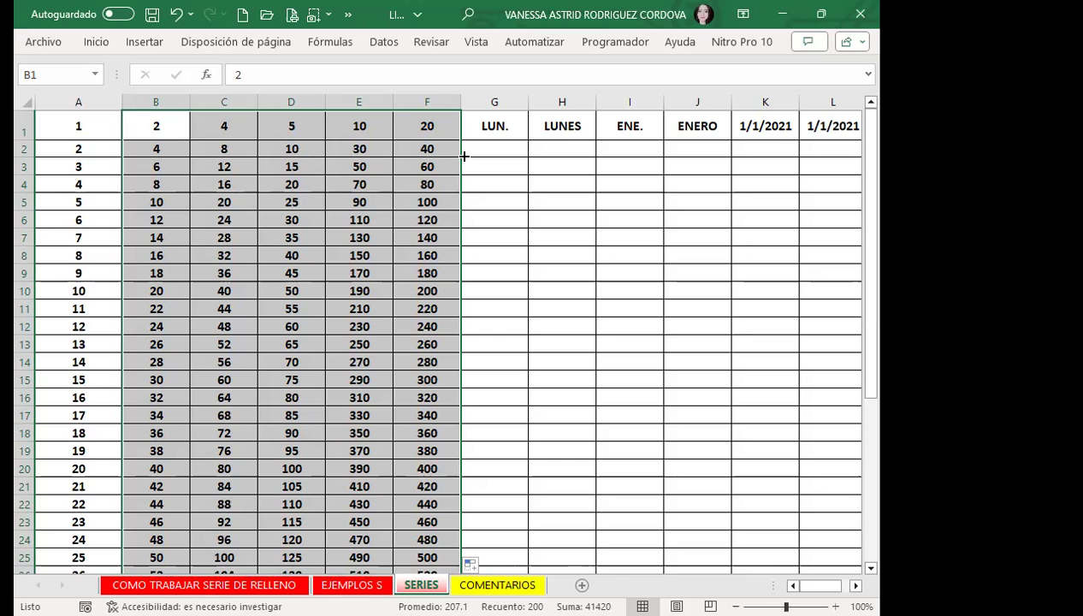
pyautogui.scroll(-5, 411, 217)
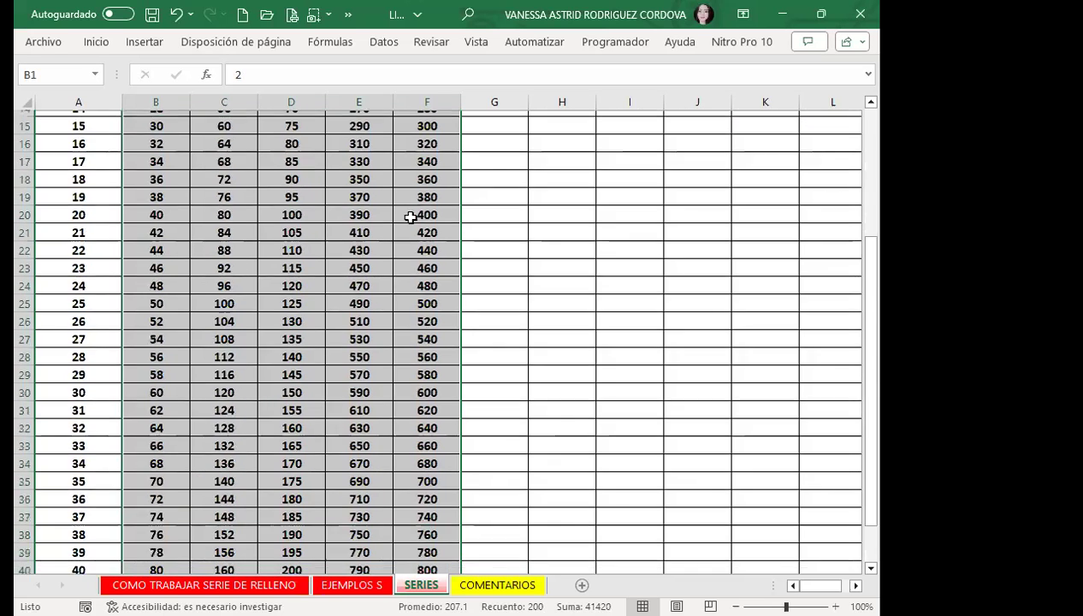
pyautogui.scroll(-6, 164, 278)
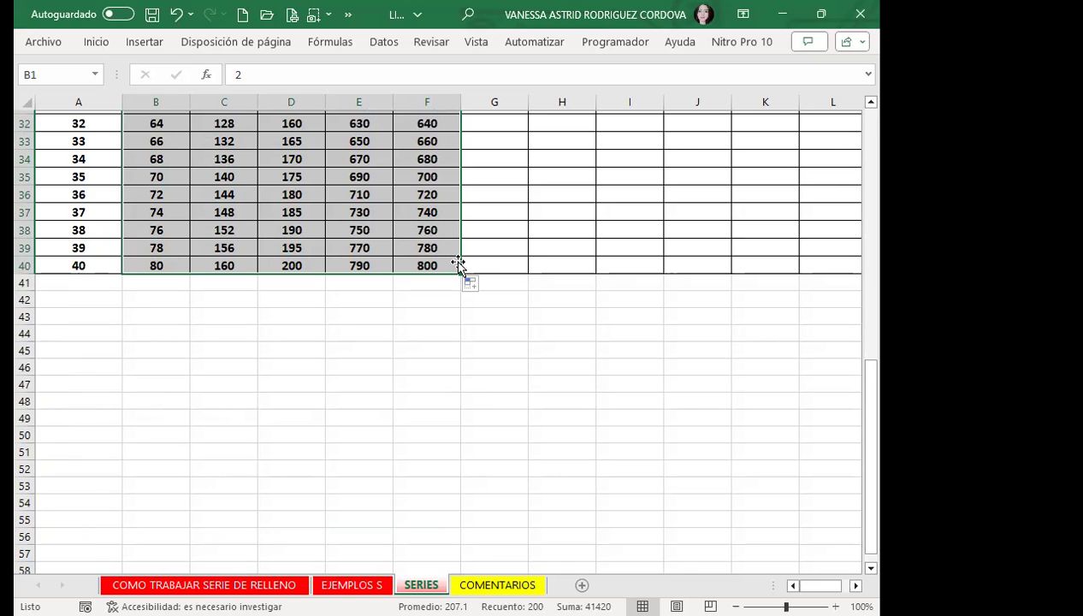
pyautogui.scroll(8, 457, 263)
pyautogui.scroll(3, 458, 263)
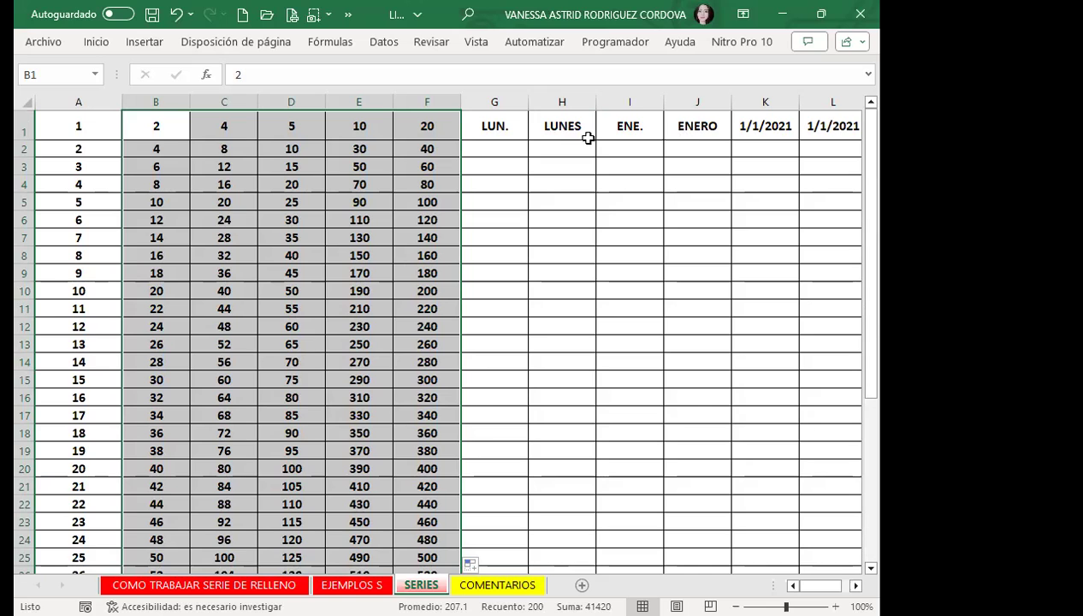
# Step: Fill the G1:J1 day and month headers down to row 40 and auto-fit column J for SEPTIEMBRE
pyautogui.moveTo(494, 132); pyautogui.dragTo(723, 136)
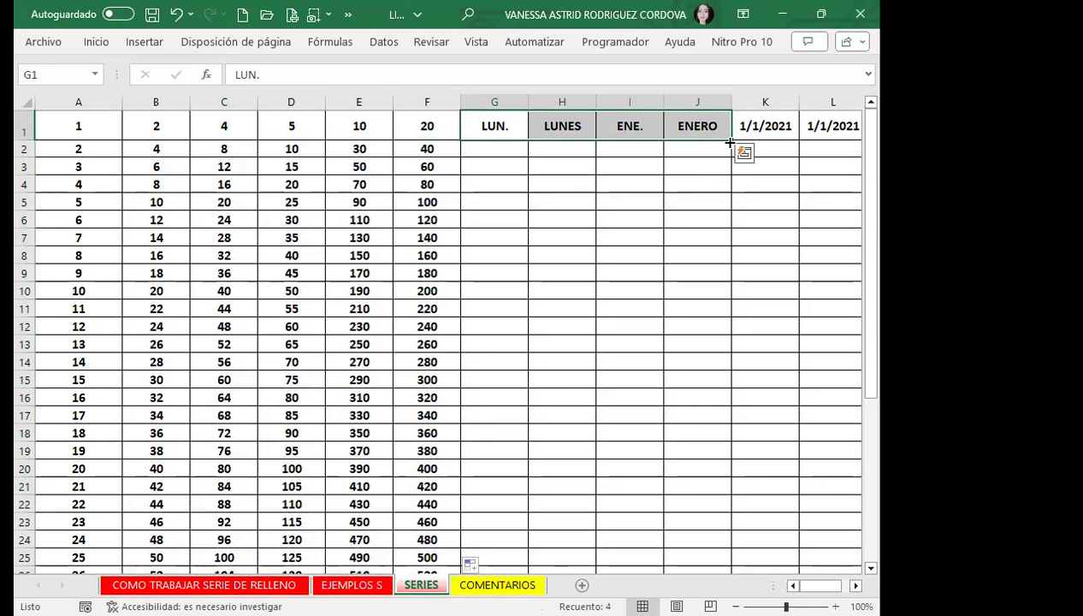
pyautogui.doubleClick(730, 143)
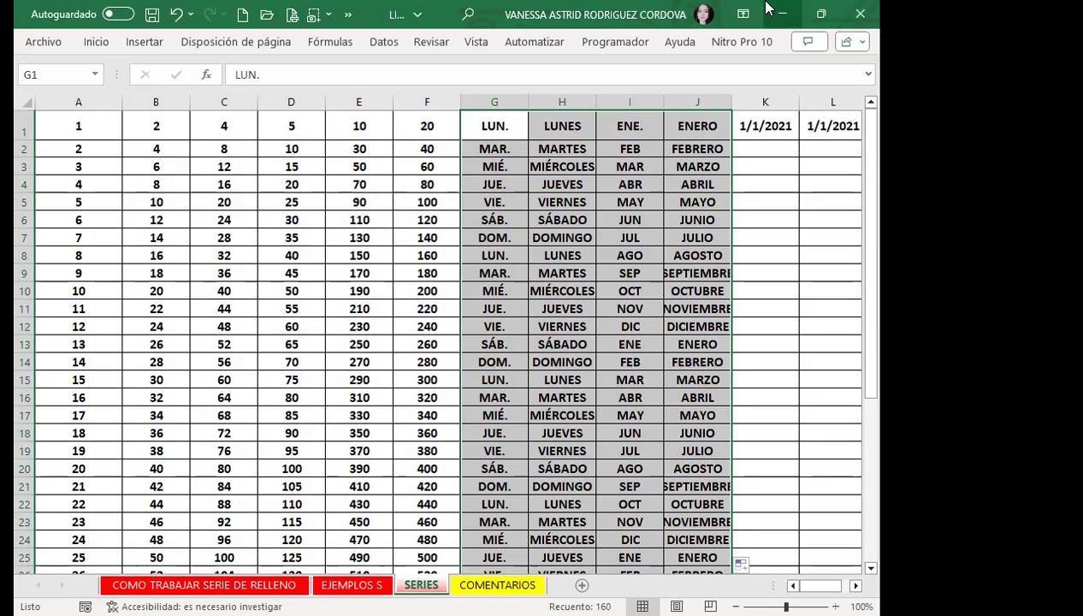
pyautogui.doubleClick(734, 105)
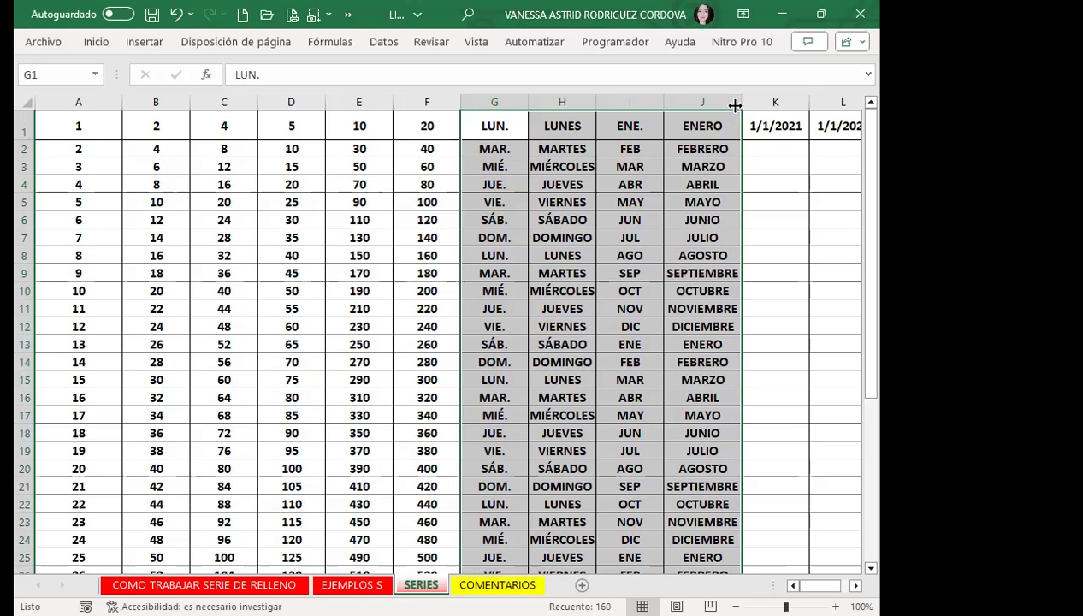
# Step: Check the filled columns end at VIE., VIERNES, ABR and ABRIL, then deselect
pyautogui.scroll(-4, 715, 287)
pyautogui.scroll(-5, 720, 314)
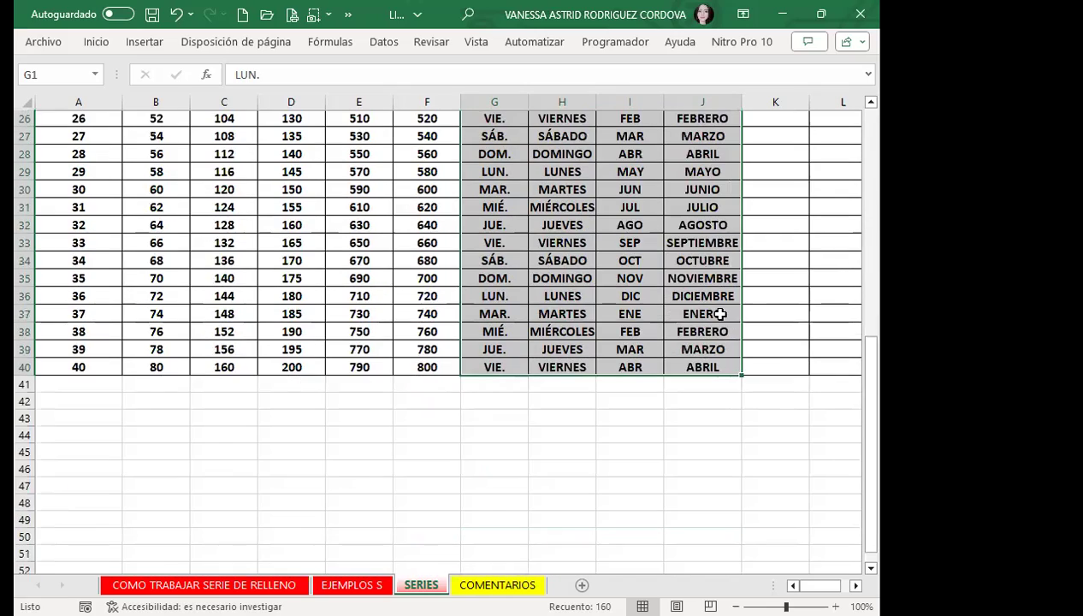
pyautogui.scroll(-3, 721, 314)
pyautogui.scroll(2, 721, 315)
pyautogui.scroll(8, 721, 315)
pyautogui.scroll(2, 718, 314)
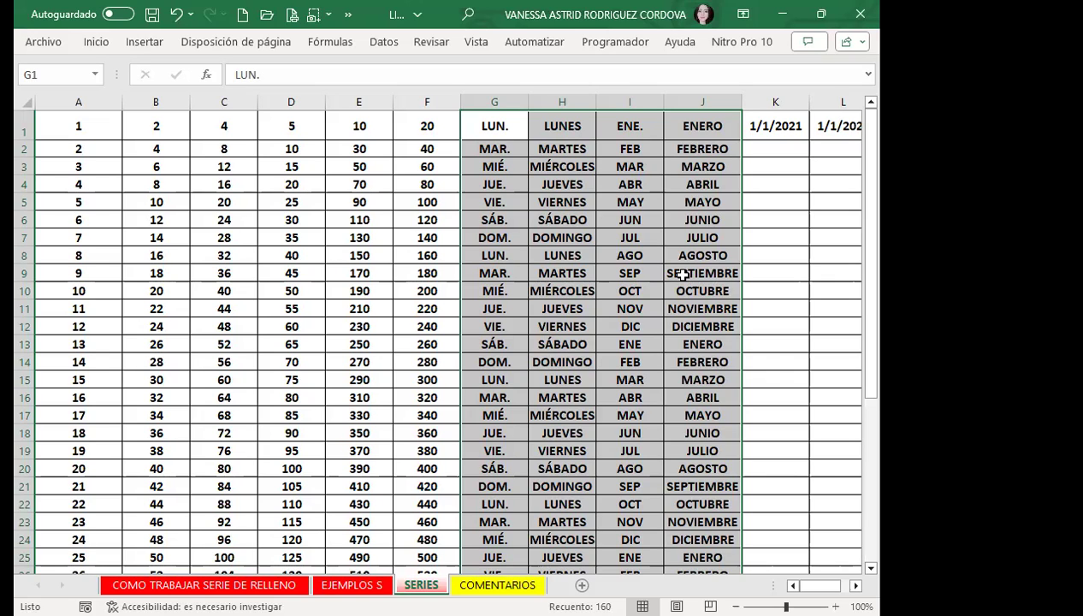
pyautogui.scroll(-1, 397, 455)
pyautogui.scroll(-4, 396, 380)
pyautogui.scroll(-4, 397, 380)
pyautogui.scroll(-5, 396, 380)
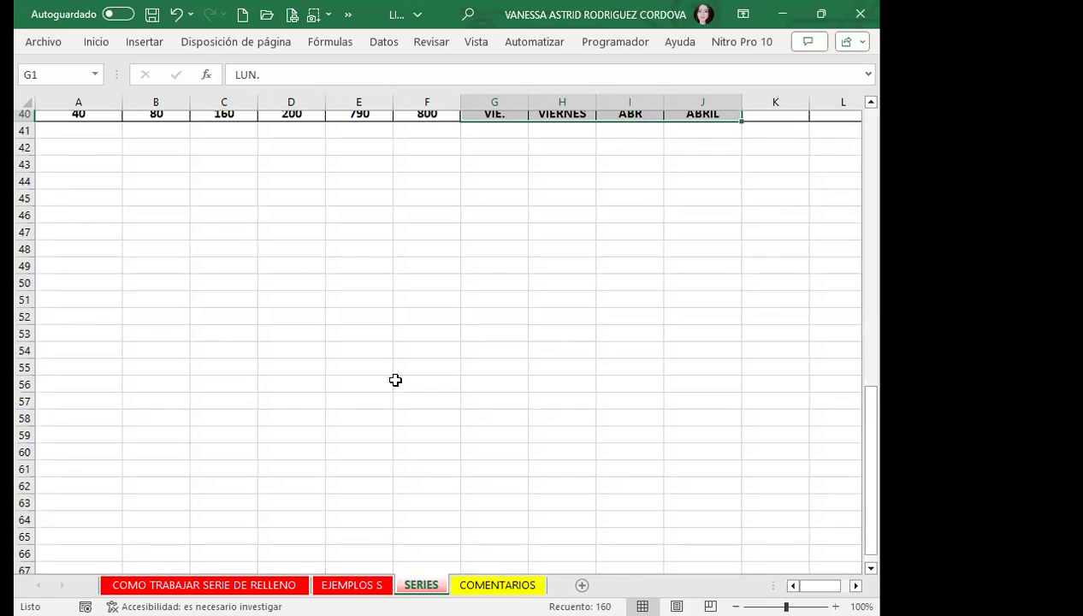
pyautogui.scroll(5, 367, 351)
pyautogui.scroll(5, 357, 345)
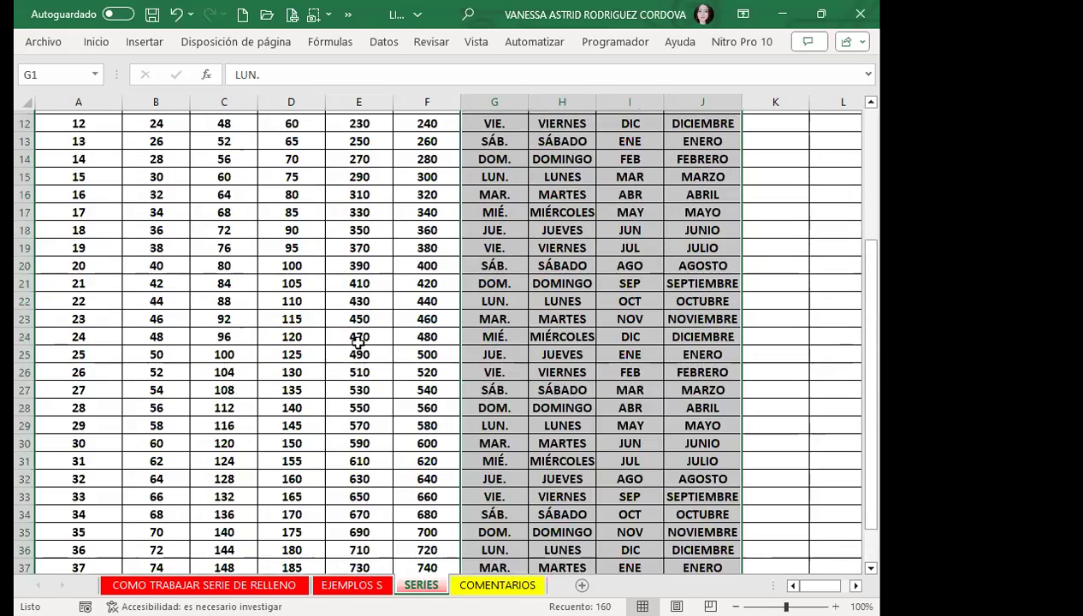
pyautogui.scroll(4, 359, 334)
pyautogui.click(366, 288)
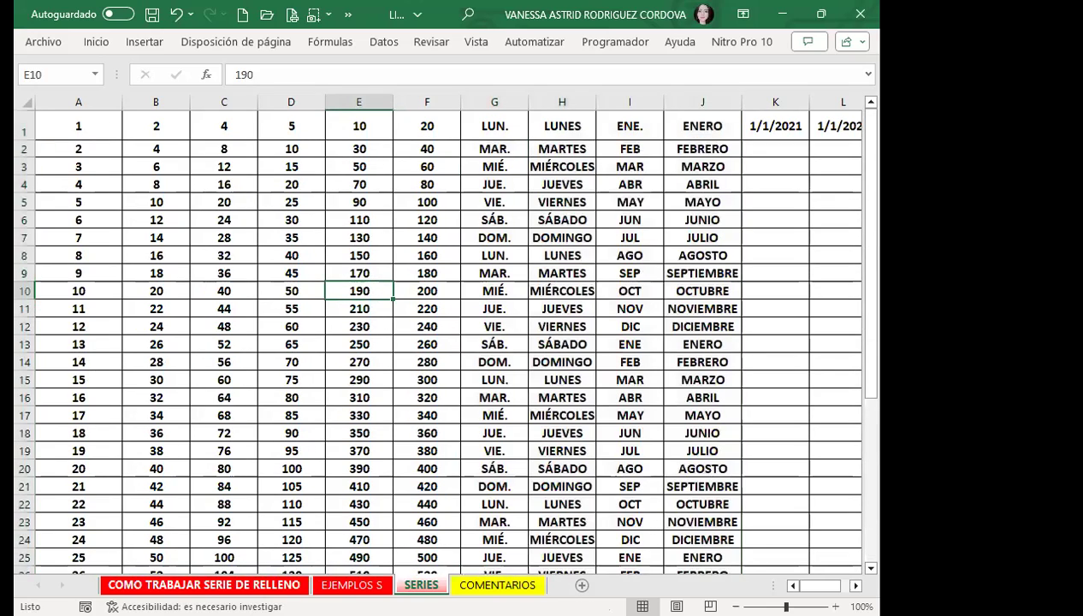
# Step: Return to COMO TRABAJAR SERIE DE RELLENO and select column A from A2 to about row 40
pyautogui.click(202, 586)
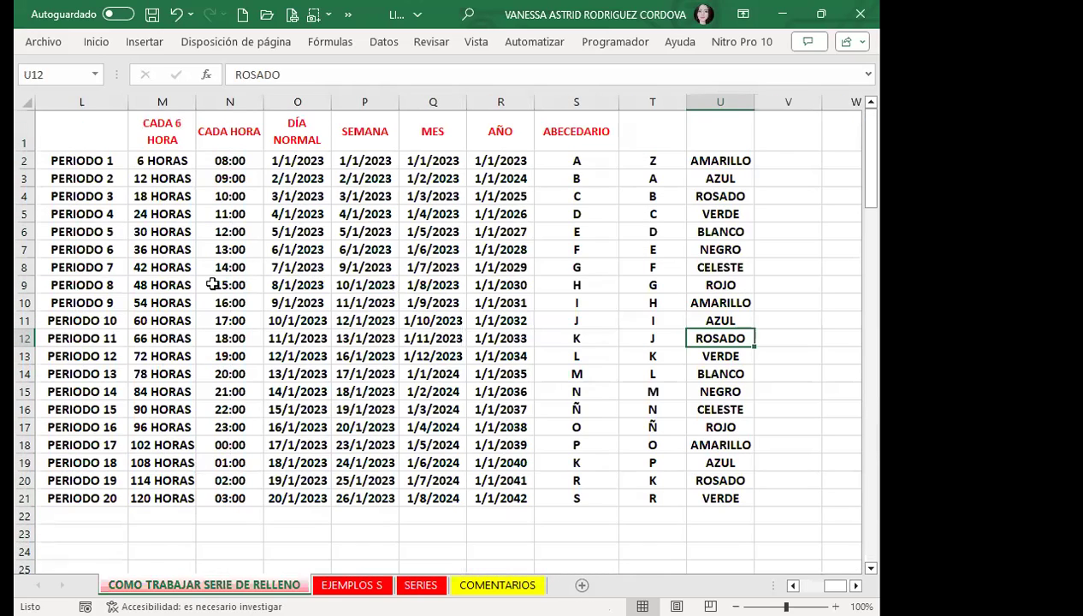
pyautogui.hscroll(-10, 445, 334)
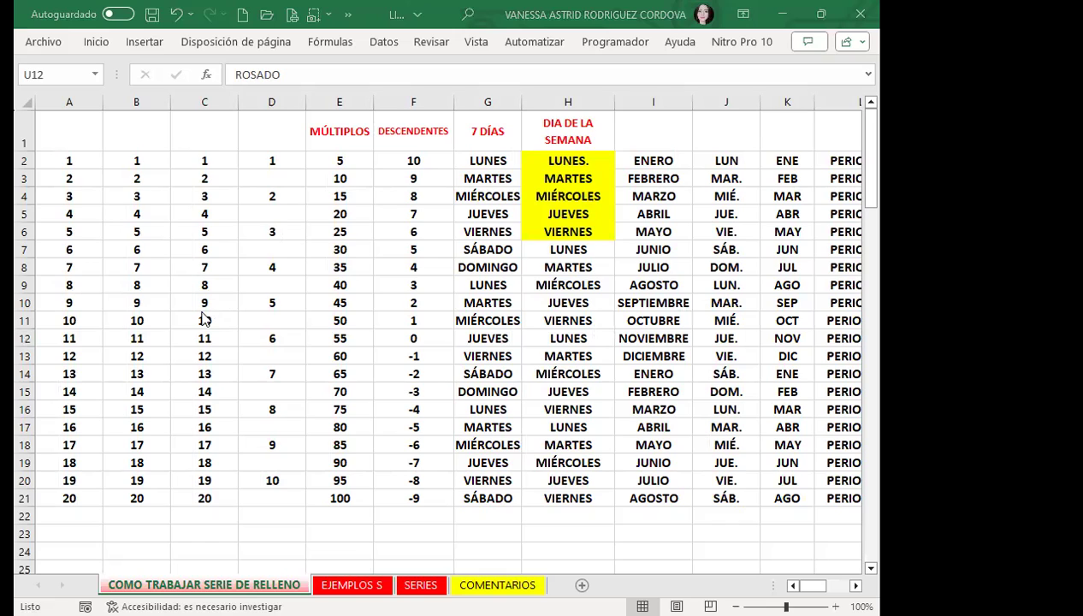
pyautogui.click(78, 163)
pyautogui.moveTo(79, 164); pyautogui.dragTo(94, 571)
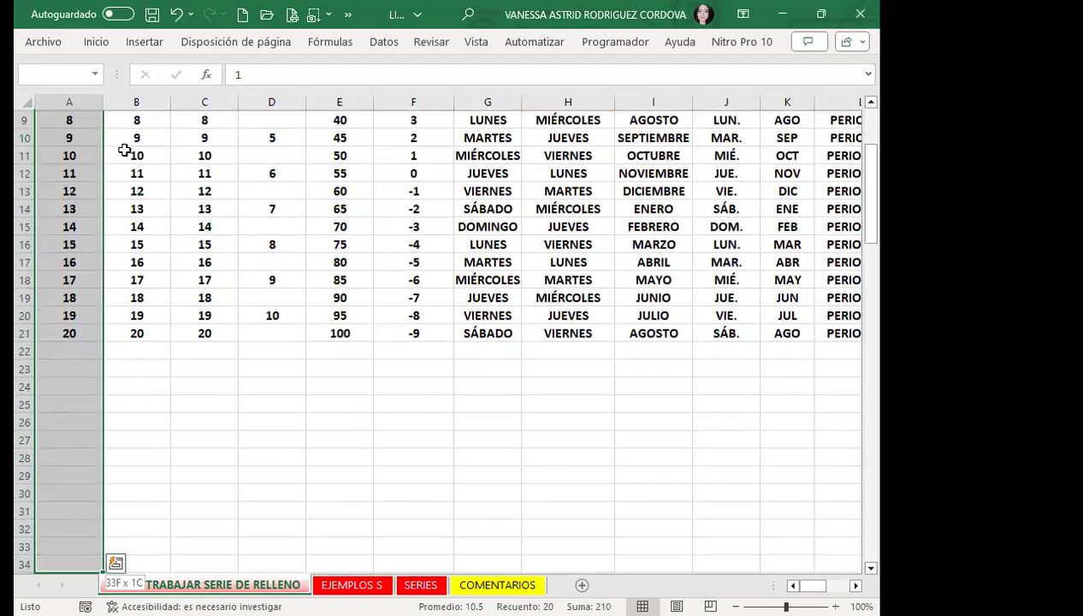
pyautogui.moveTo(94, 571); pyautogui.dragTo(94, 571)
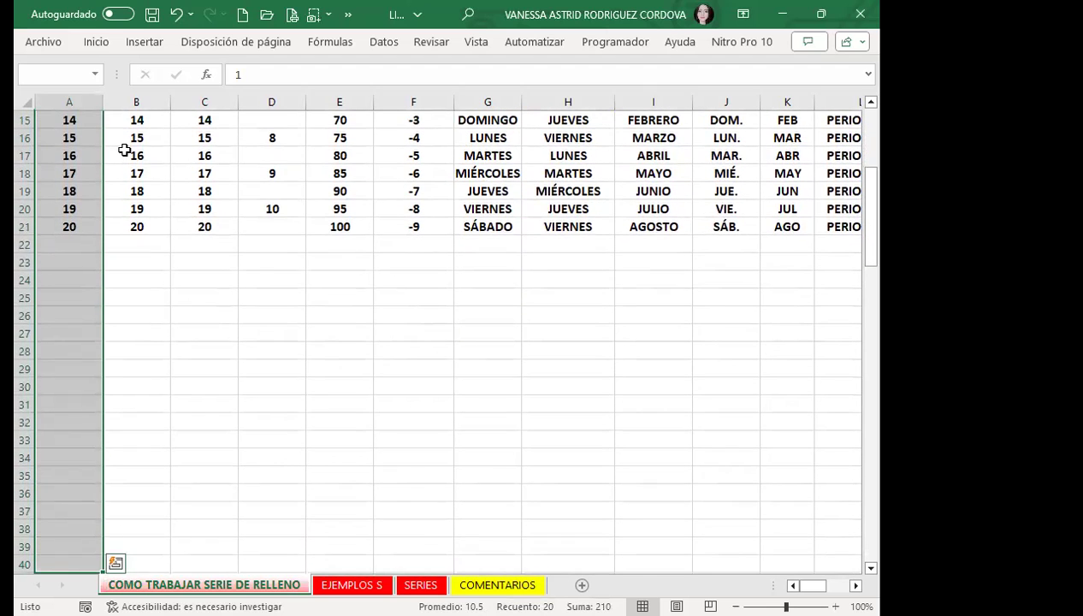
pyautogui.press('alt')
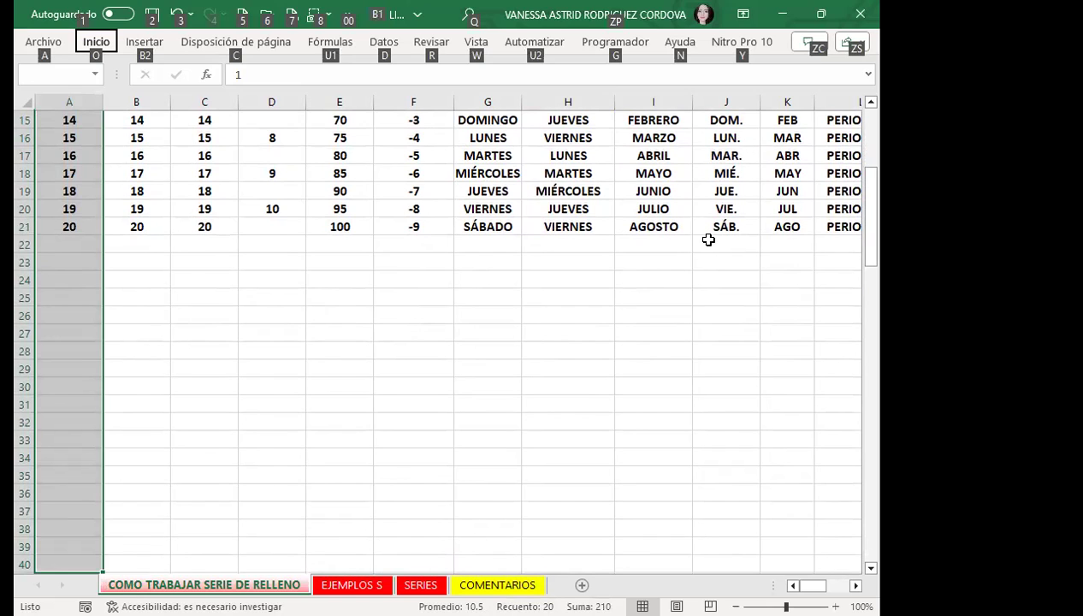
# Step: Fill column A as a linear series through Rellenar > Series with a Límite of 40
pyautogui.click(96, 44)
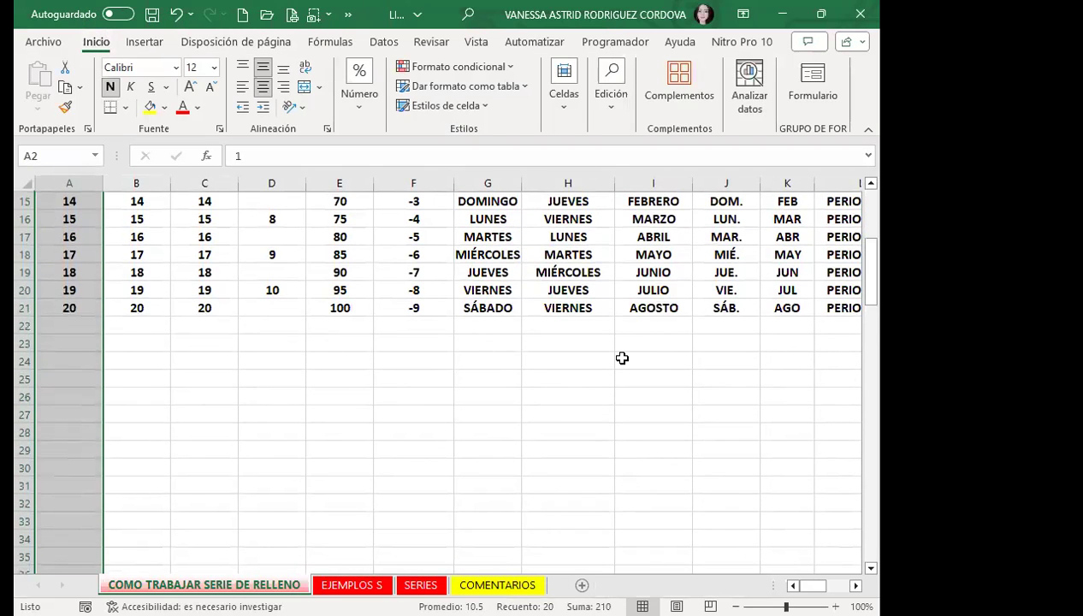
pyautogui.press('alt')
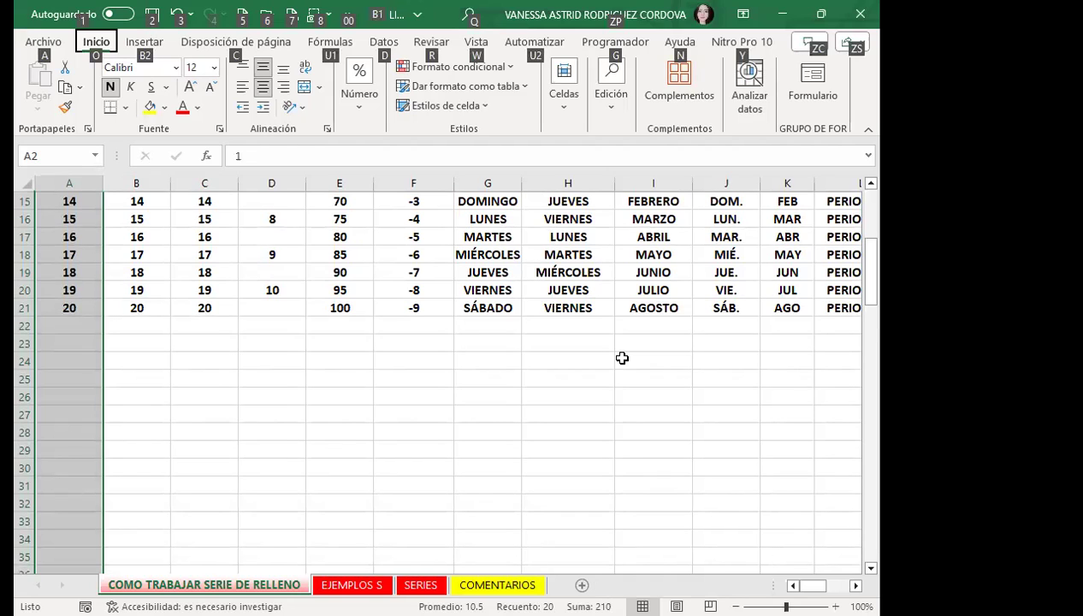
pyautogui.press('o')
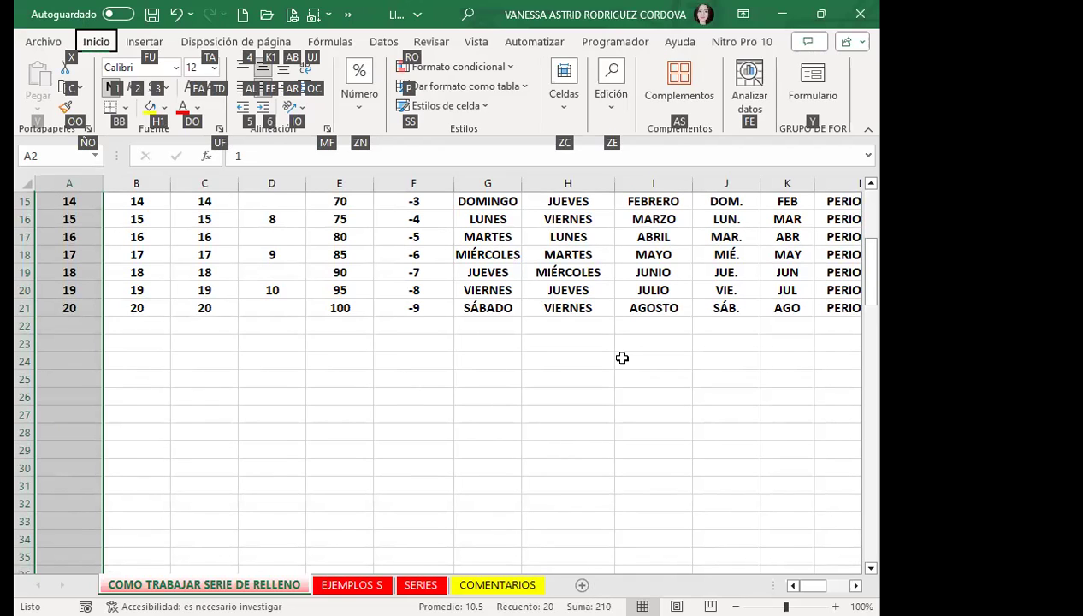
pyautogui.press('z')
pyautogui.press('e')
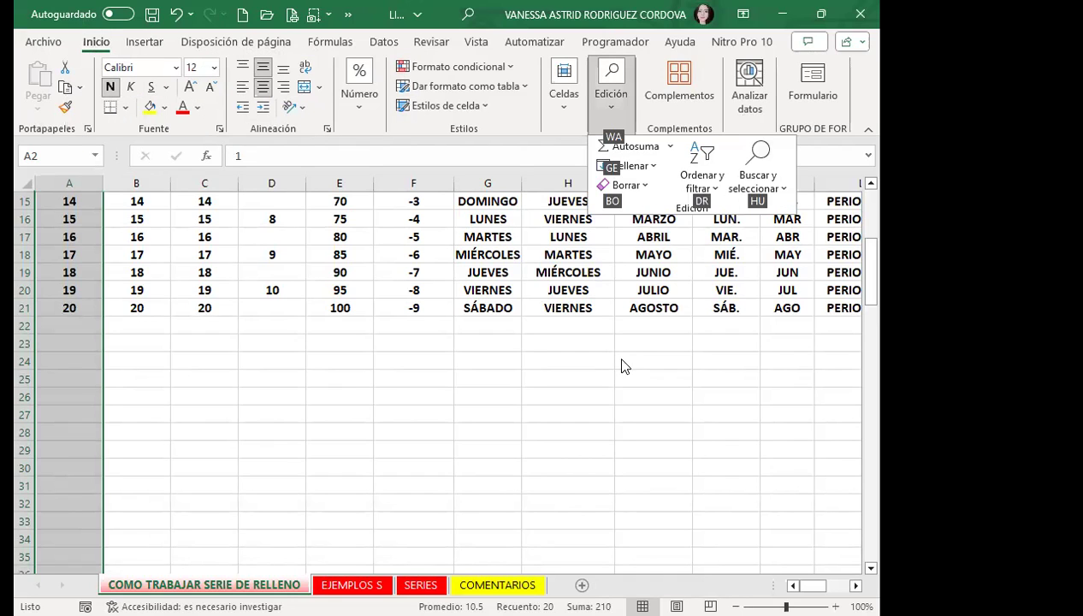
pyautogui.press('g')
pyautogui.press('e')
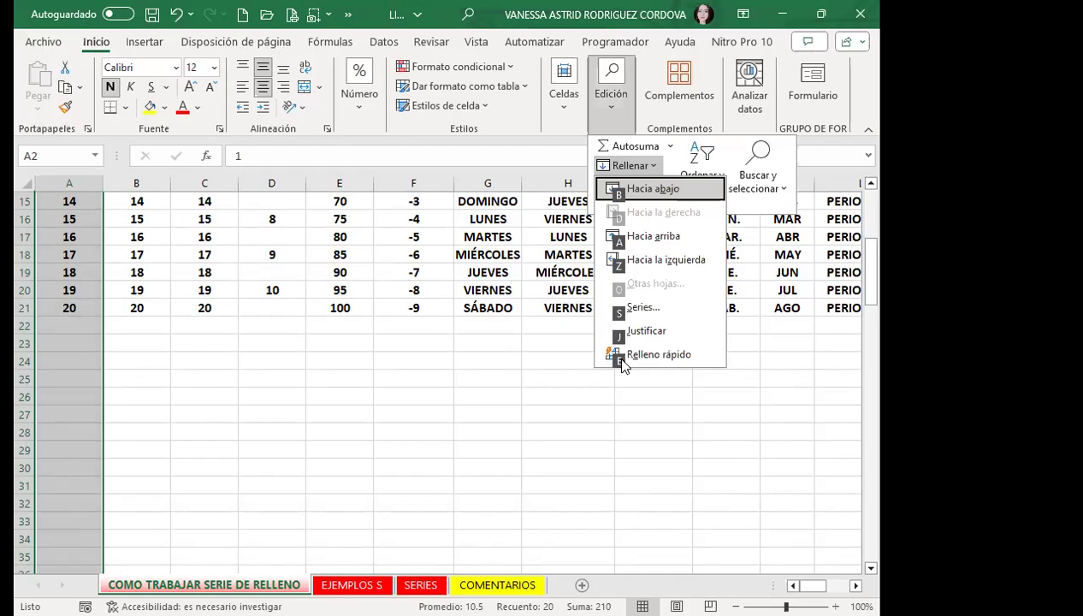
pyautogui.press('s')
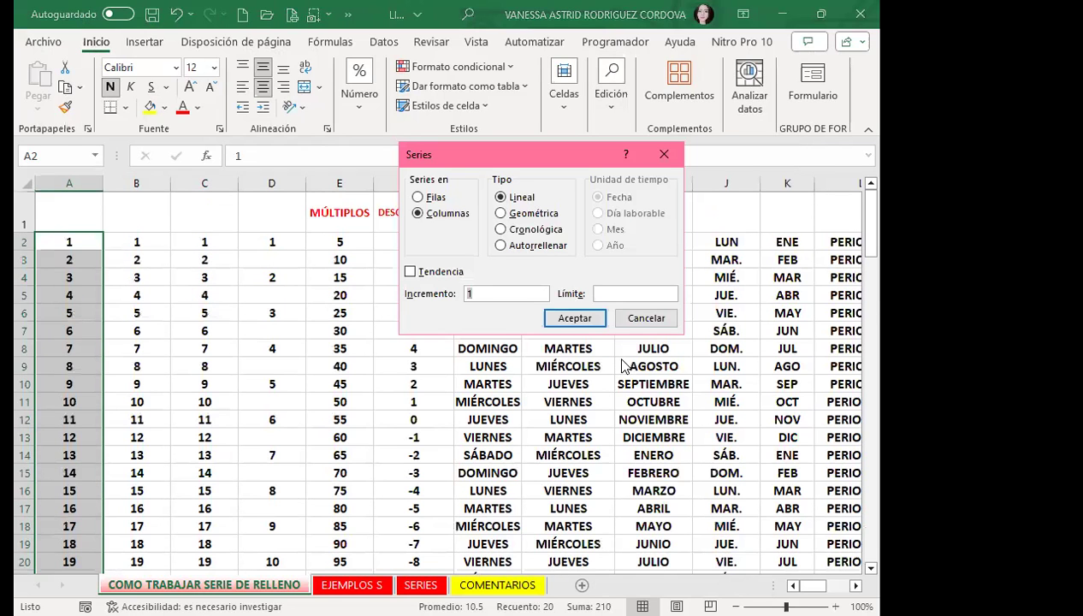
pyautogui.press('Tab')
pyautogui.write('40')
pyautogui.press('Return')
# Step: Check that column A now ends with 38 and then 39 in A40
pyautogui.press('Down')
pyautogui.press('Down')
pyautogui.press('Down')
pyautogui.press('Down')
pyautogui.press('Down')
pyautogui.press('Down')
pyautogui.press('Down')
pyautogui.press('Down')
pyautogui.press('Down')
pyautogui.press('Down')
pyautogui.press('Down')
pyautogui.press('Down')
pyautogui.press('Down')
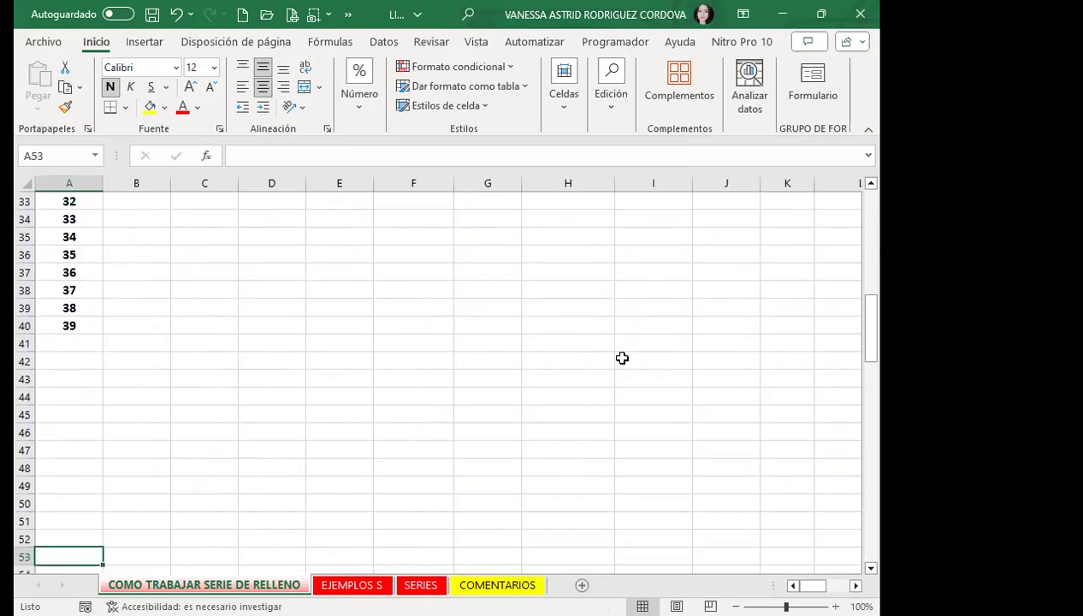
pyautogui.press('Up')
pyautogui.press('Up')
pyautogui.press('Up')
pyautogui.press('Up')
pyautogui.press('Up')
pyautogui.press('Up')
pyautogui.press('Up')
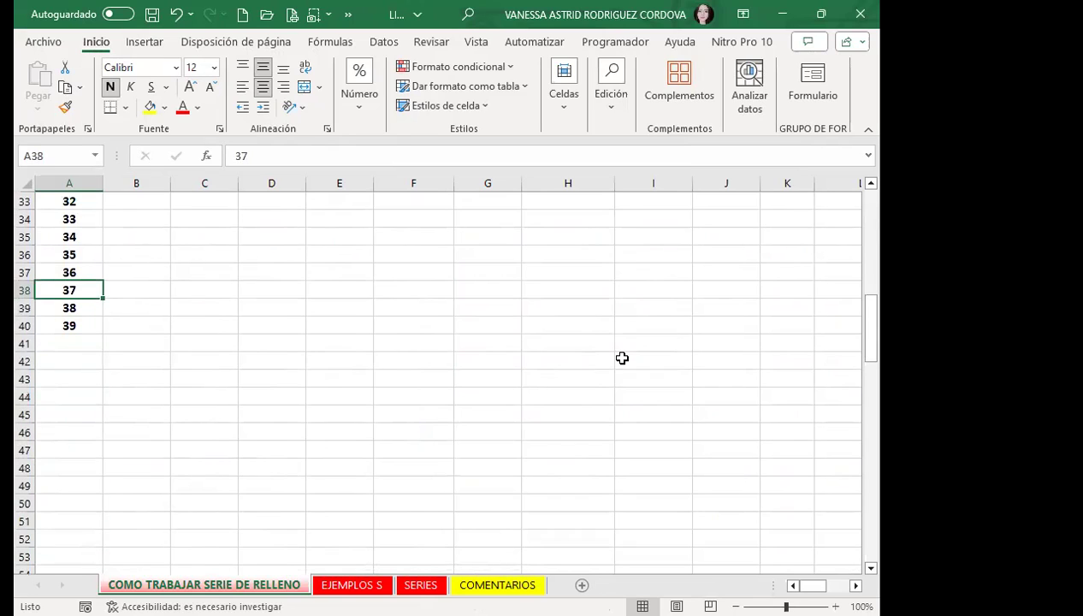
pyautogui.press('Down')
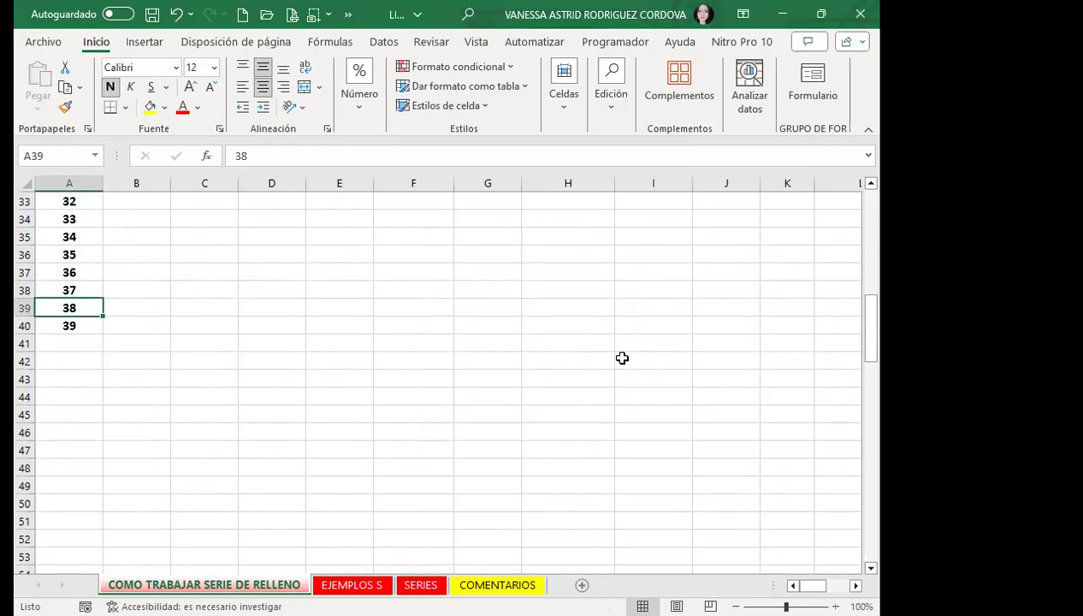
pyautogui.press('Down')
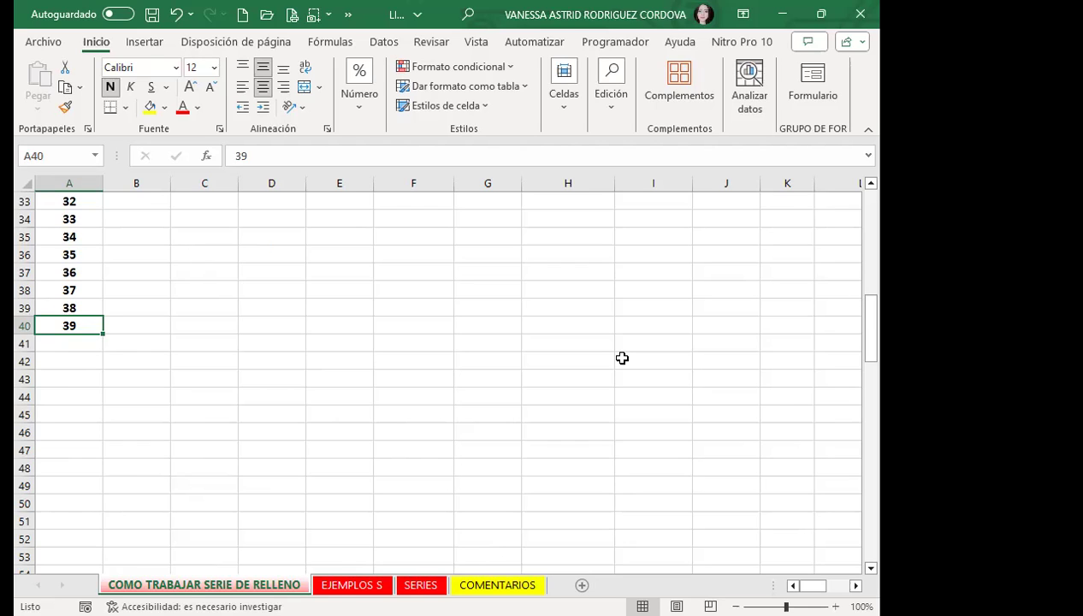
pyautogui.press('Up')
pyautogui.press('Up')
pyautogui.press('Up')
pyautogui.press('Up')
pyautogui.press('Up')
pyautogui.press('Up')
pyautogui.press('Up')
pyautogui.press('Up')
pyautogui.press('Up')
pyautogui.press('Up')
pyautogui.press('Up')
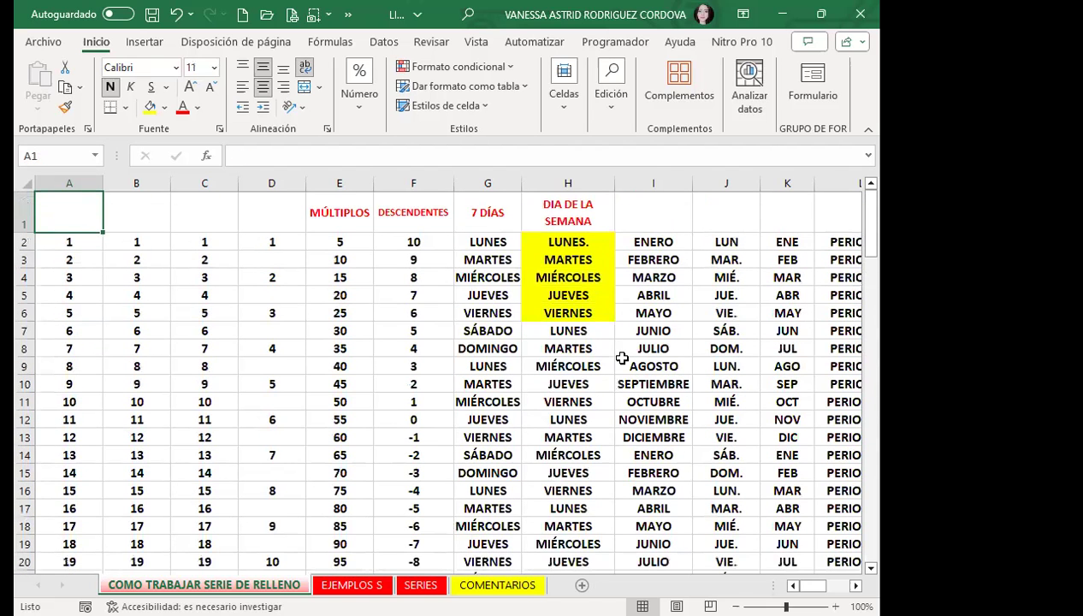
# Step: Select the 7 DÍAS weekday column from G2 down to row 39
pyautogui.press('Down')
pyautogui.press('Right')
pyautogui.press('Right')
pyautogui.press('Right')
pyautogui.press('Right')
pyautogui.press('Right')
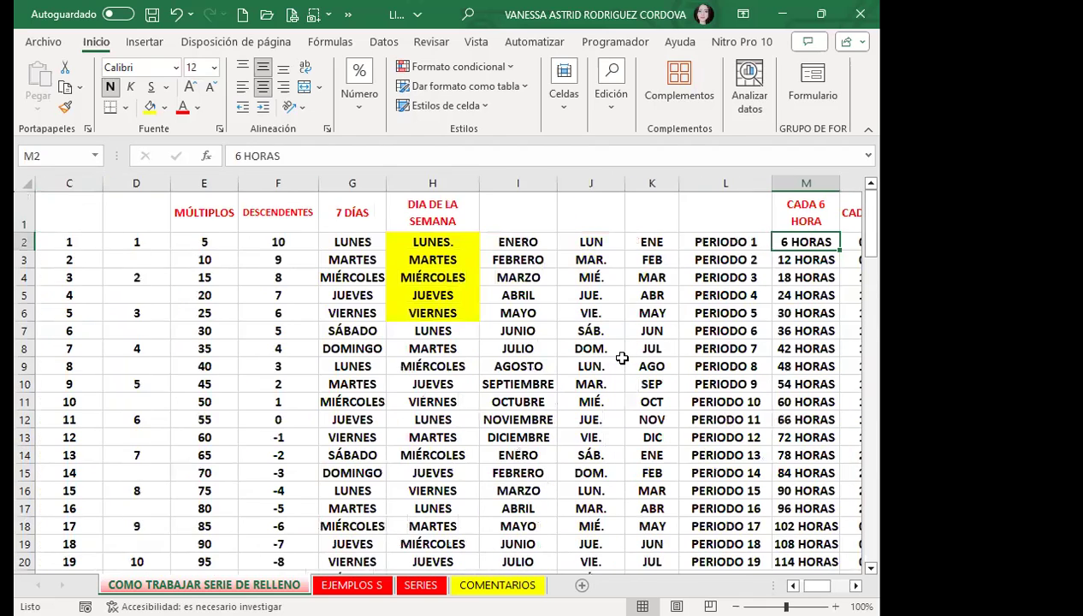
pyautogui.press('Left')
pyautogui.press('Left')
pyautogui.press('Left')
pyautogui.press('Left')
pyautogui.press('Right')
pyautogui.press('Right')
pyautogui.press('Right')
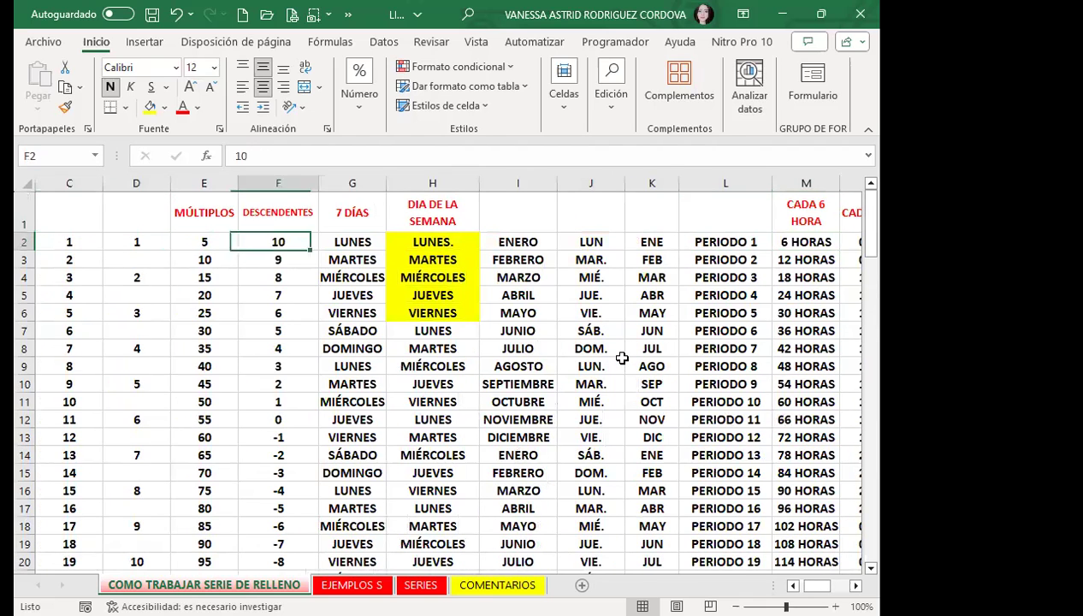
pyautogui.press('Right')
pyautogui.moveTo(352, 242); pyautogui.dragTo(377, 567)
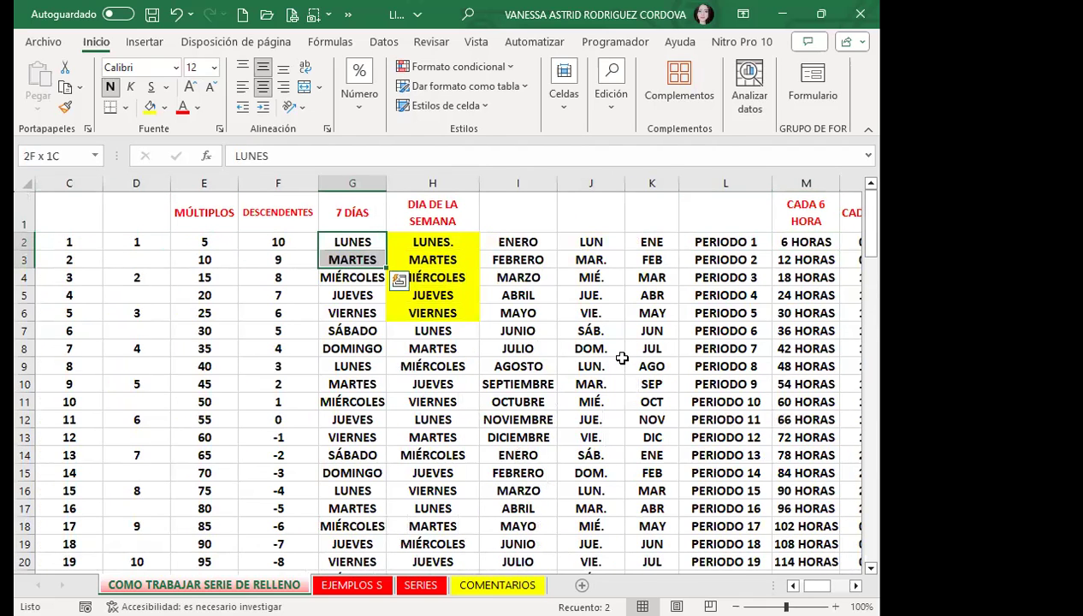
pyautogui.moveTo(622, 357); pyautogui.dragTo(624, 366)
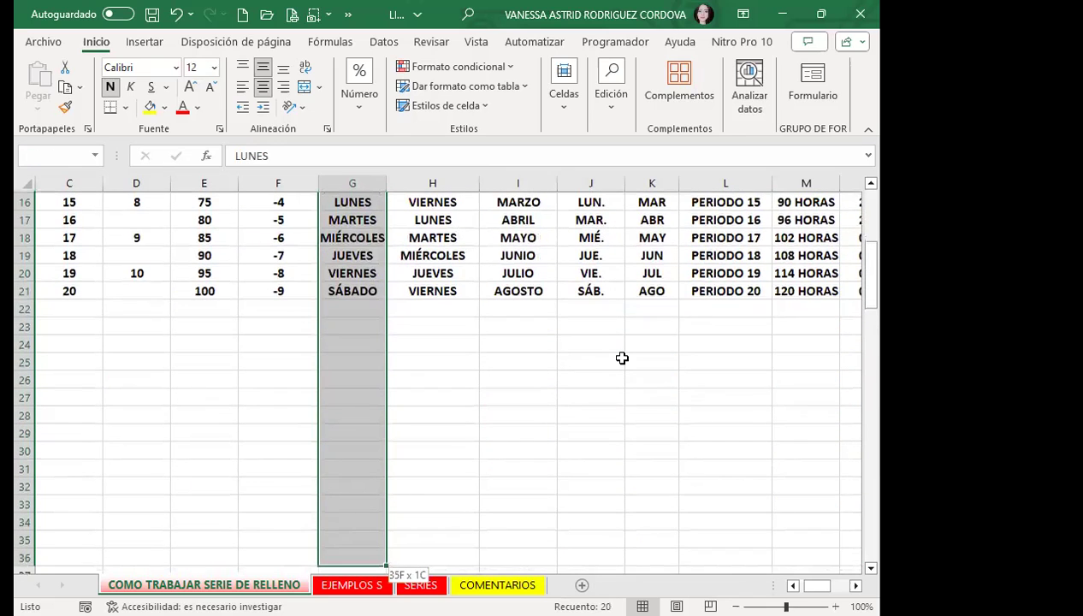
# Step: Apply an Autorrellenar series so the weekdays keep cycling, reaching MARTES at row 38
pyautogui.press('alt')
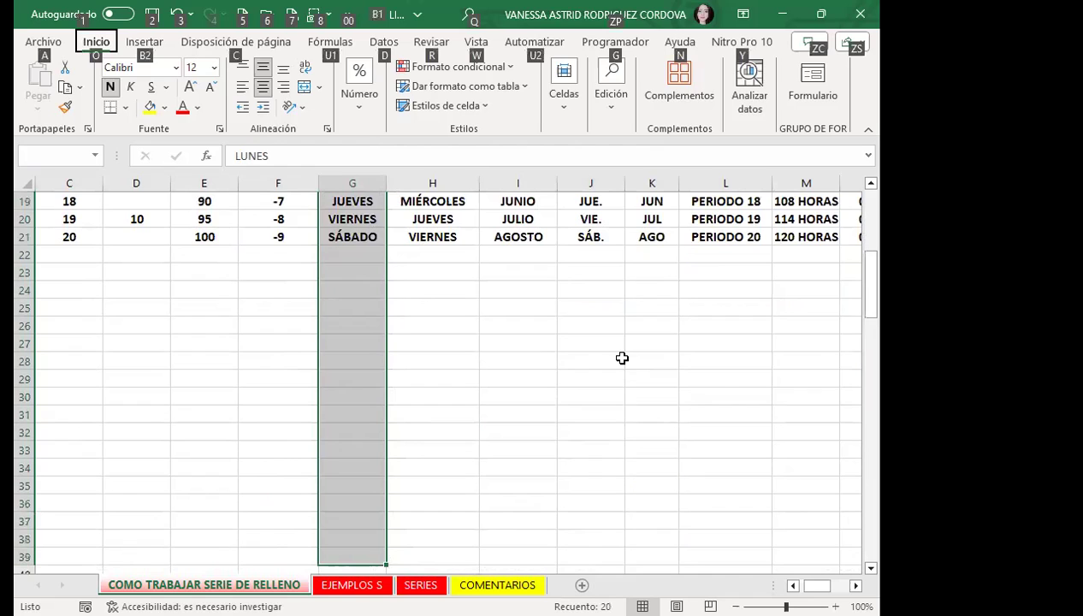
pyautogui.press('o')
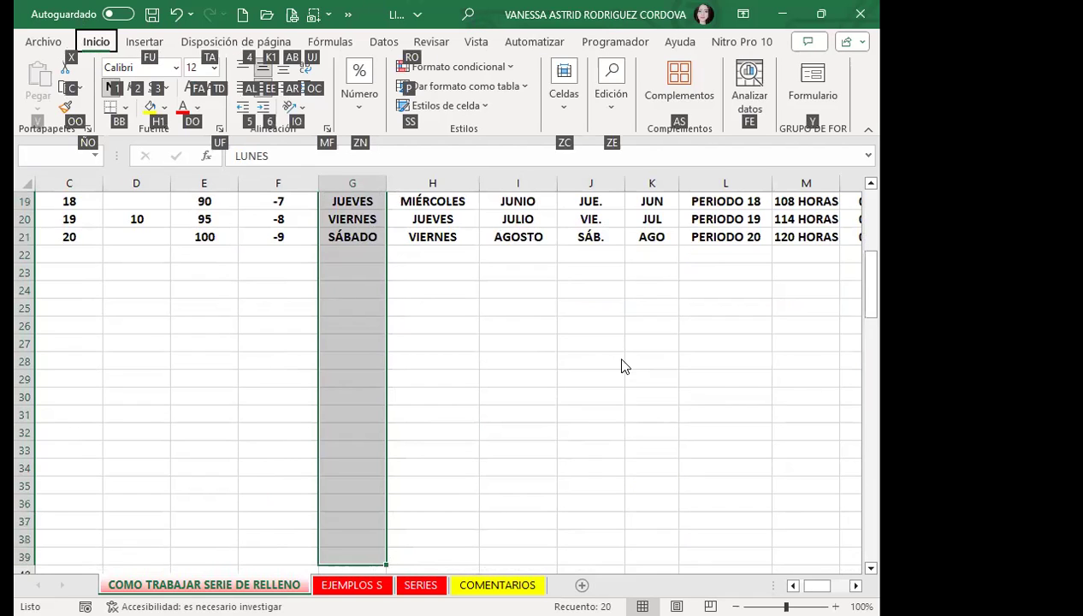
pyautogui.press('z')
pyautogui.press('e')
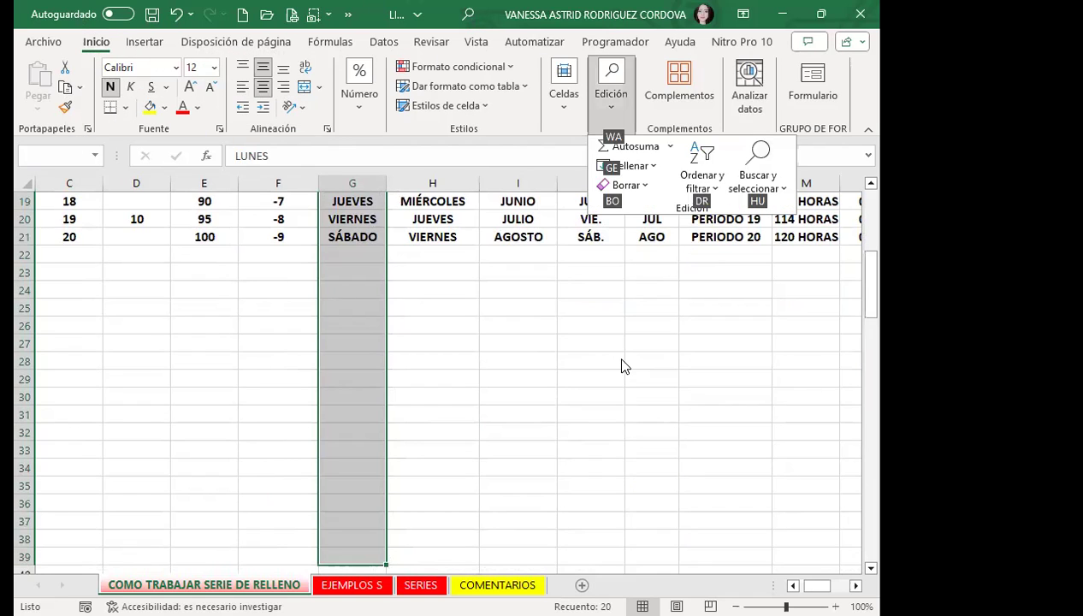
pyautogui.press('g')
pyautogui.press('e')
pyautogui.press('s')
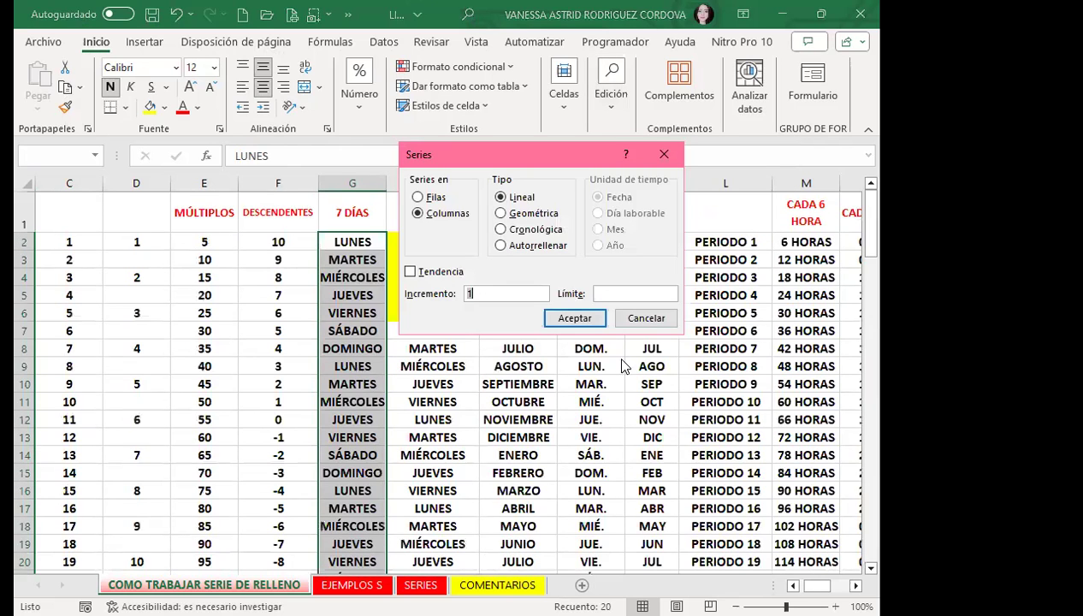
pyautogui.press('Tab')
pyautogui.press('Tab')
pyautogui.press('Tab')
pyautogui.press('Tab')
pyautogui.press('Tab')
pyautogui.press('Tab')
pyautogui.press('Down')
pyautogui.press('Down')
pyautogui.press('Down')
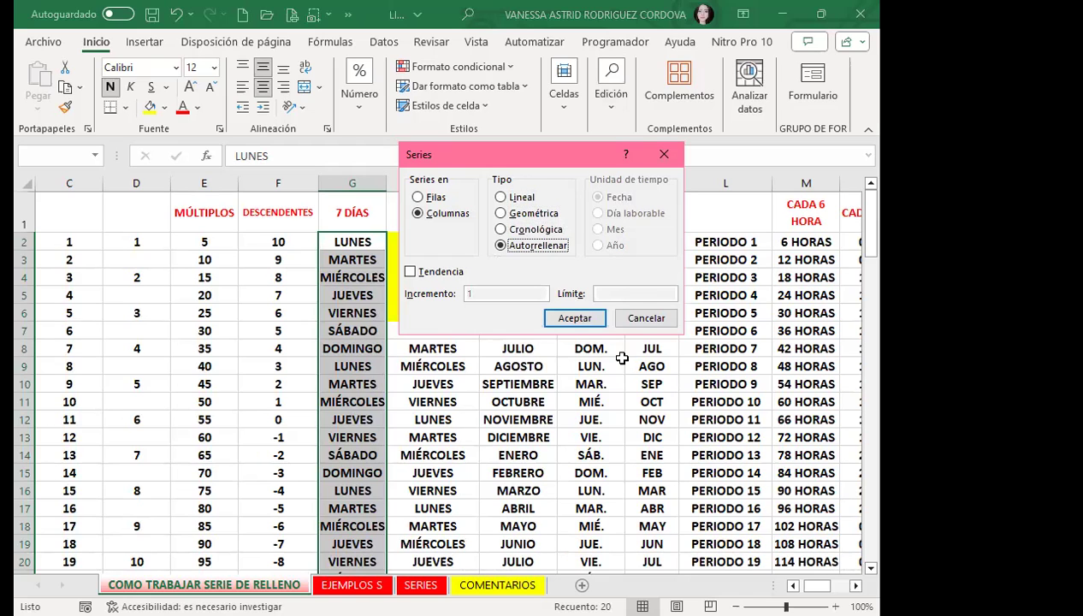
pyautogui.press('Return')
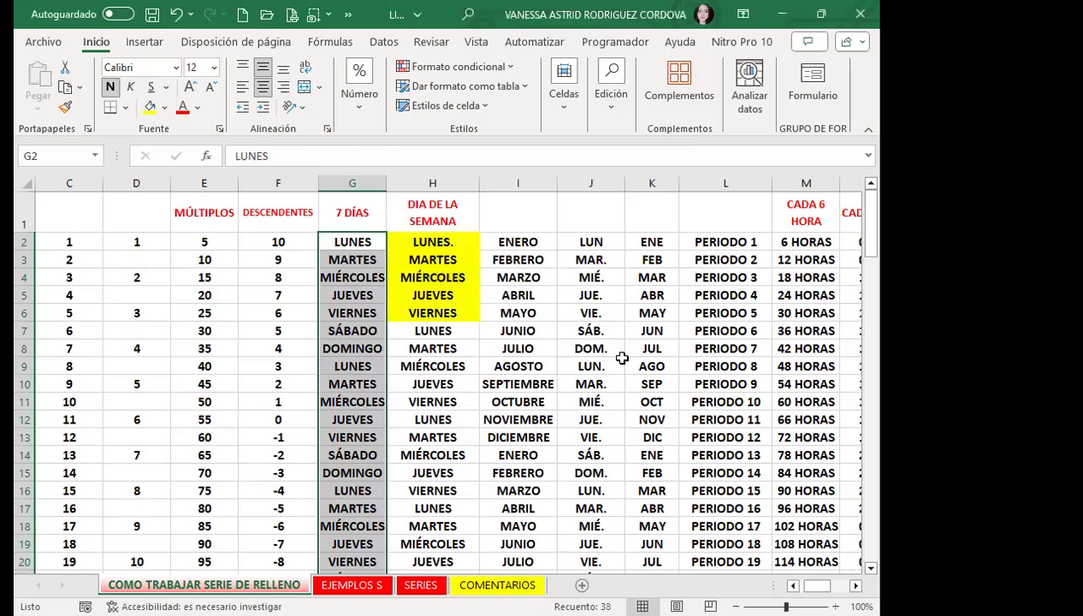
pyautogui.press('Down')
pyautogui.press('Down')
pyautogui.press('Down')
pyautogui.press('Down')
pyautogui.press('Down')
pyautogui.press('Down')
pyautogui.press('Down')
pyautogui.press('Down')
pyautogui.press('Down')
pyautogui.press('Down')
pyautogui.press('Down')
pyautogui.press('Down')
pyautogui.press('Down')
pyautogui.press('Down')
pyautogui.press('Down')
pyautogui.press('Up')
pyautogui.press('Up')
pyautogui.press('Up')
pyautogui.press('Up')
pyautogui.press('Up')
pyautogui.press('Up')
pyautogui.press('Up')
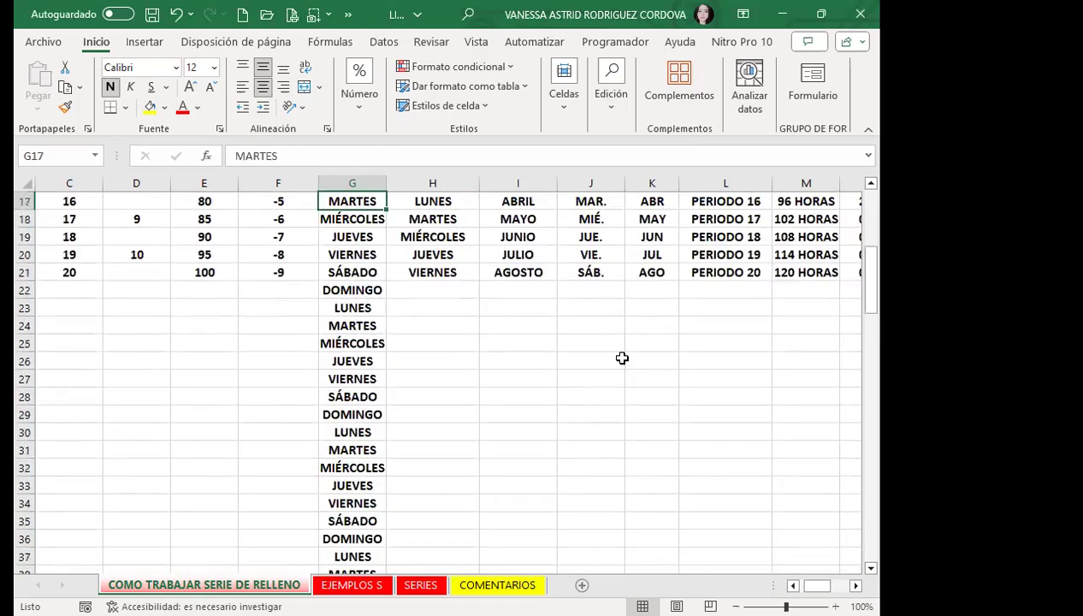
pyautogui.press('Up')
pyautogui.press('Up')
pyautogui.press('Up')
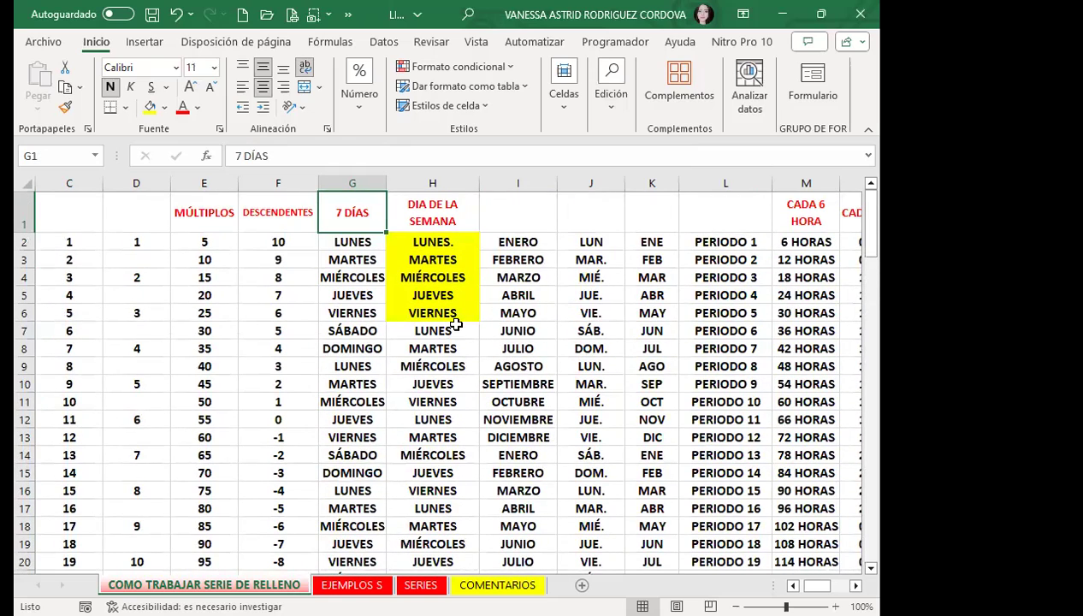
# Step: Select column C from C2 down to row 41
pyautogui.scroll(-2, 182, 252)
pyautogui.scroll(2, 150, 284)
pyautogui.moveTo(82, 242); pyautogui.dragTo(74, 566)
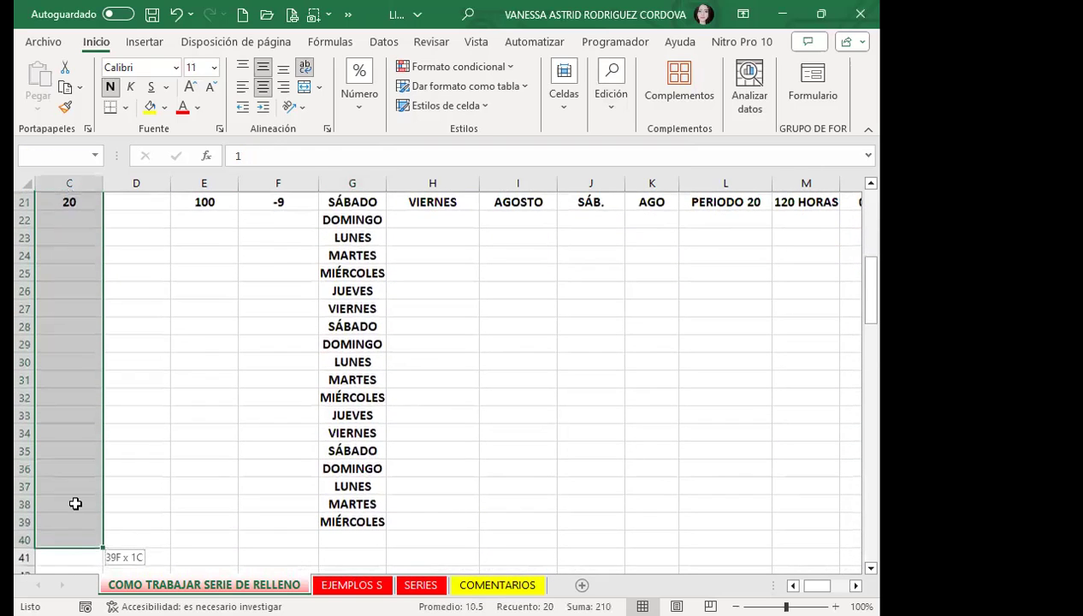
pyautogui.moveTo(74, 566); pyautogui.dragTo(61, 563)
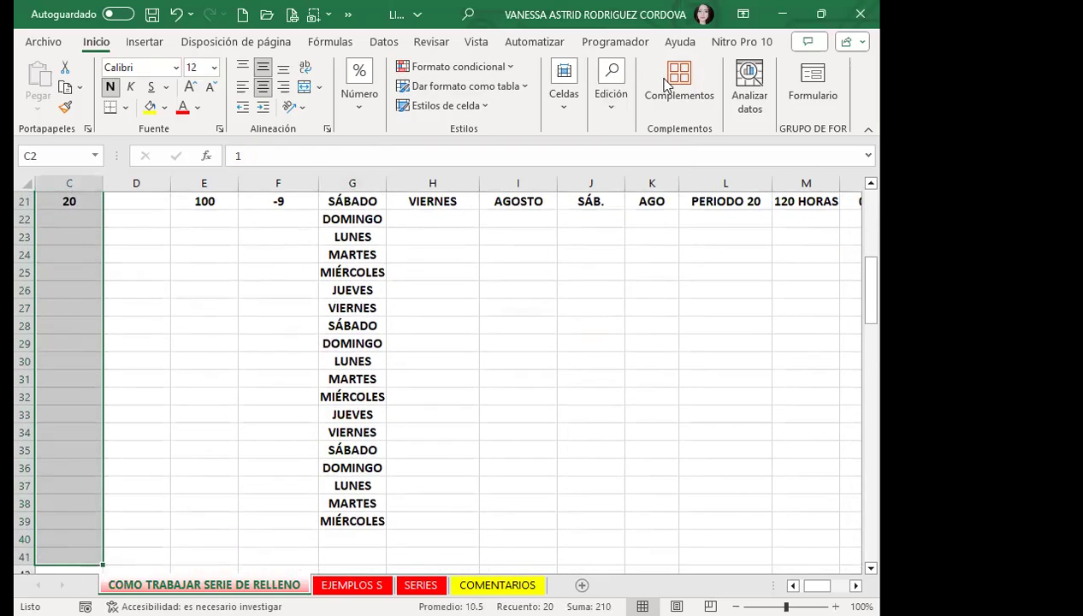
# Step: Apply a linear Rellenar > Series with Límite 500, so column C counts 1 to 40
pyautogui.click(611, 119)
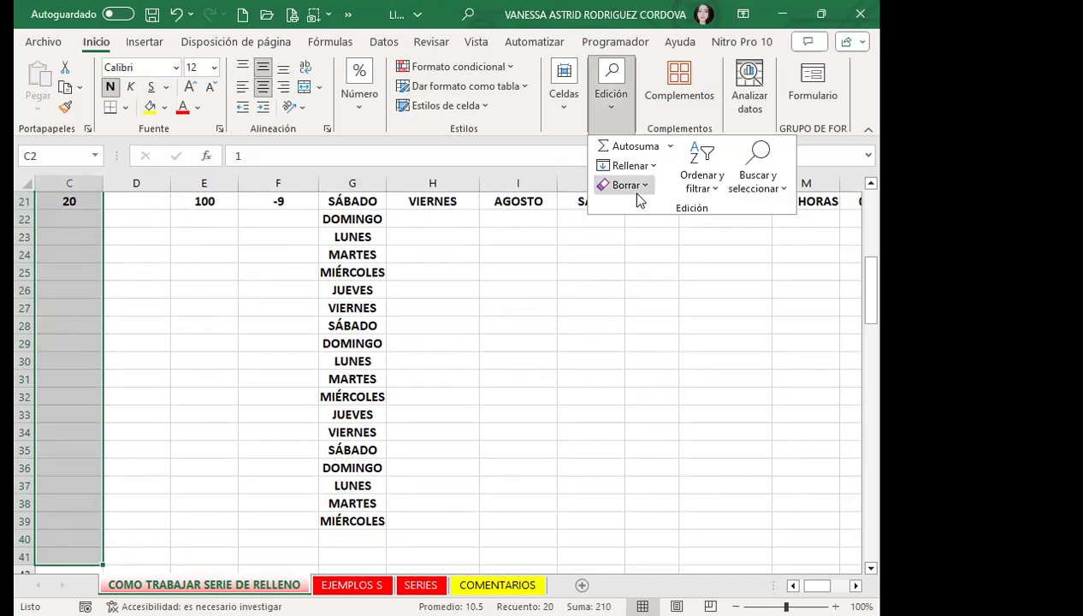
pyautogui.click(652, 167)
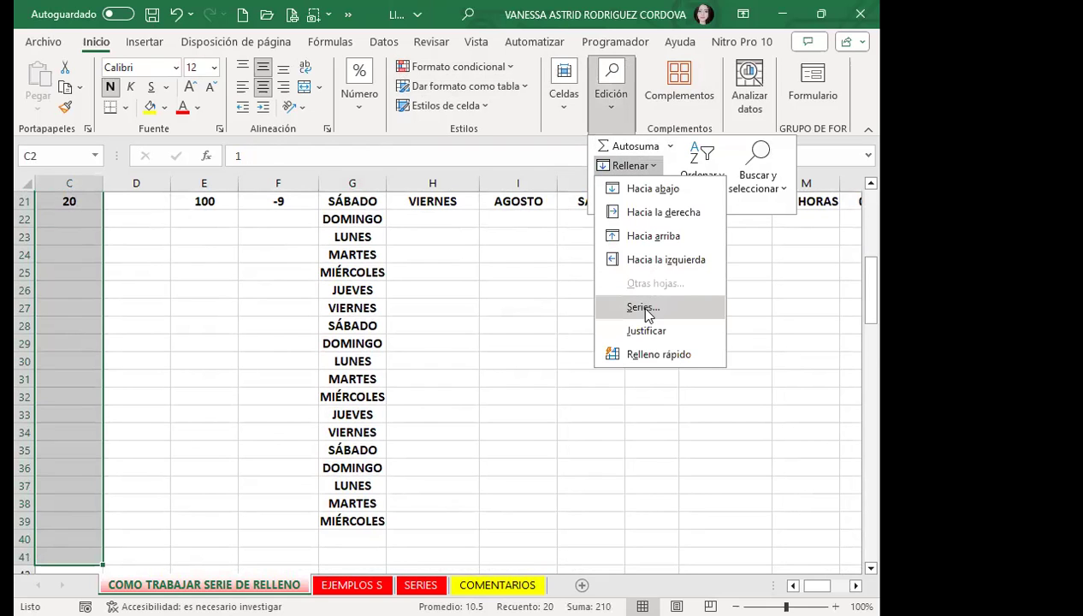
pyautogui.click(644, 310)
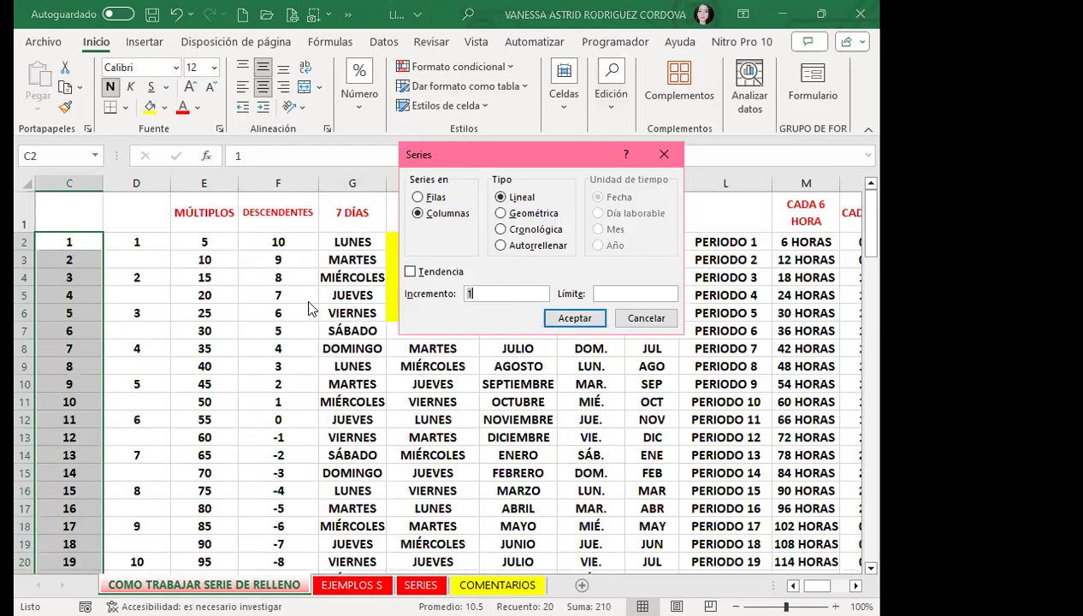
pyautogui.click(608, 291)
pyautogui.write('500')
pyautogui.click(575, 317)
pyautogui.scroll(-4, 121, 432)
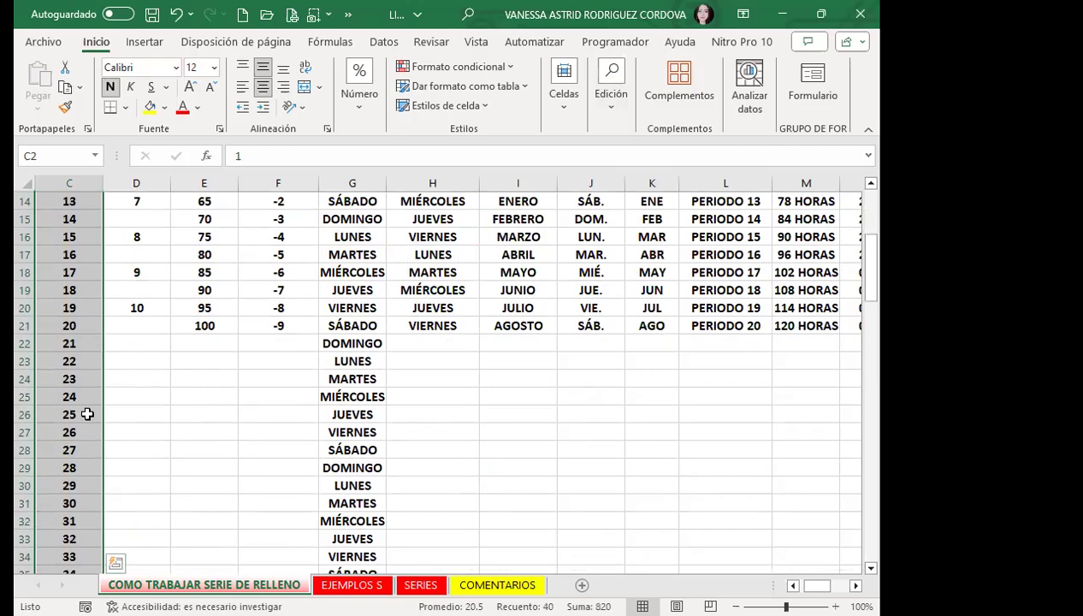
pyautogui.scroll(-6, 111, 393)
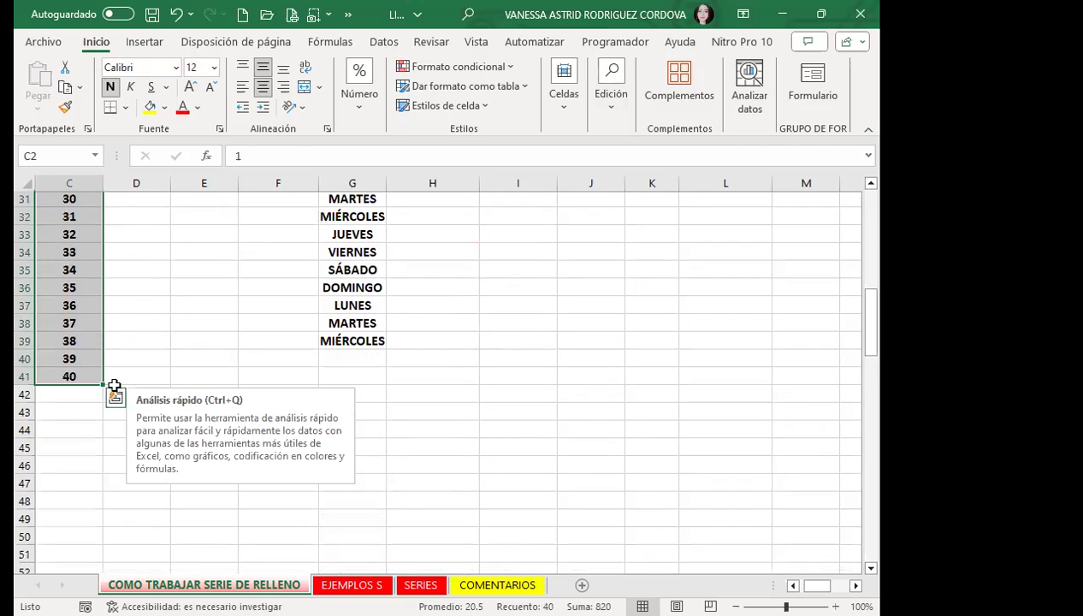
pyautogui.scroll(2, 137, 325)
pyautogui.scroll(5, 143, 312)
pyautogui.moveTo(817, 585); pyautogui.dragTo(821, 585)
pyautogui.scroll(4, 511, 336)
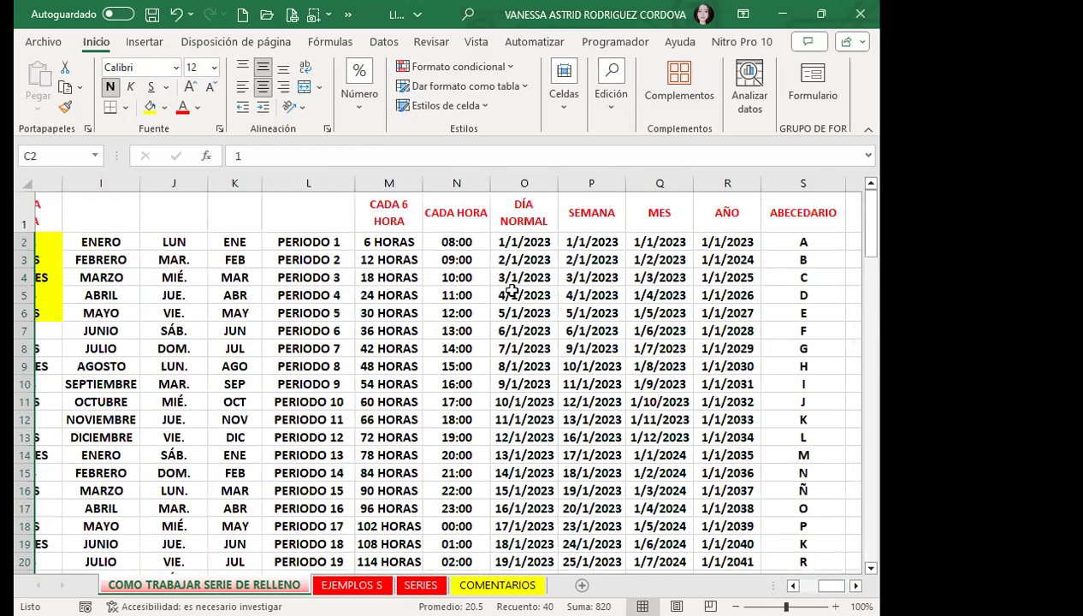
pyautogui.moveTo(534, 243); pyautogui.dragTo(524, 505)
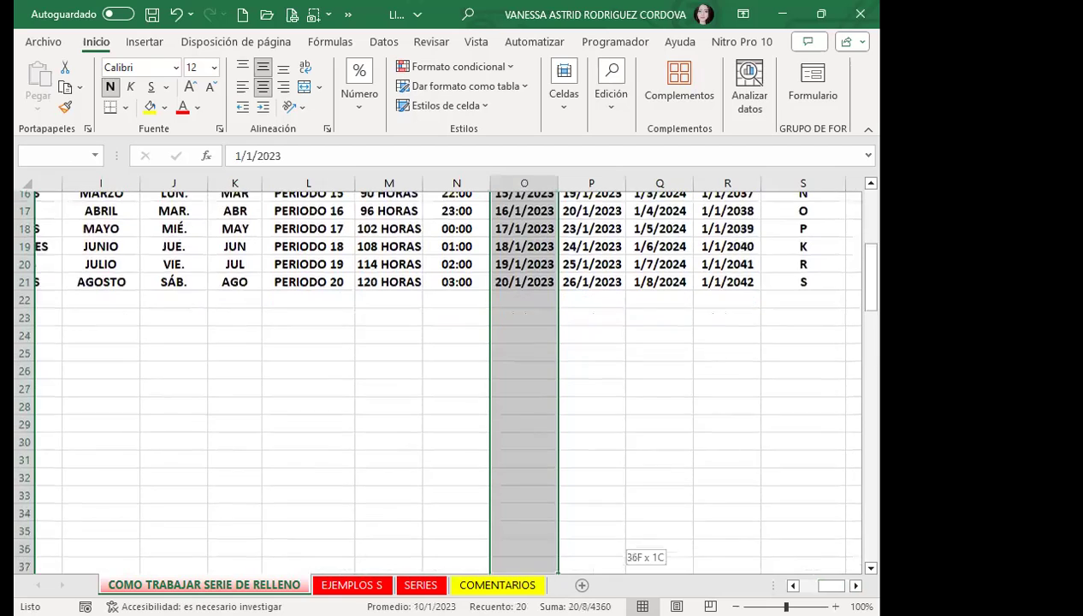
pyautogui.click(609, 104)
pyautogui.click(629, 165)
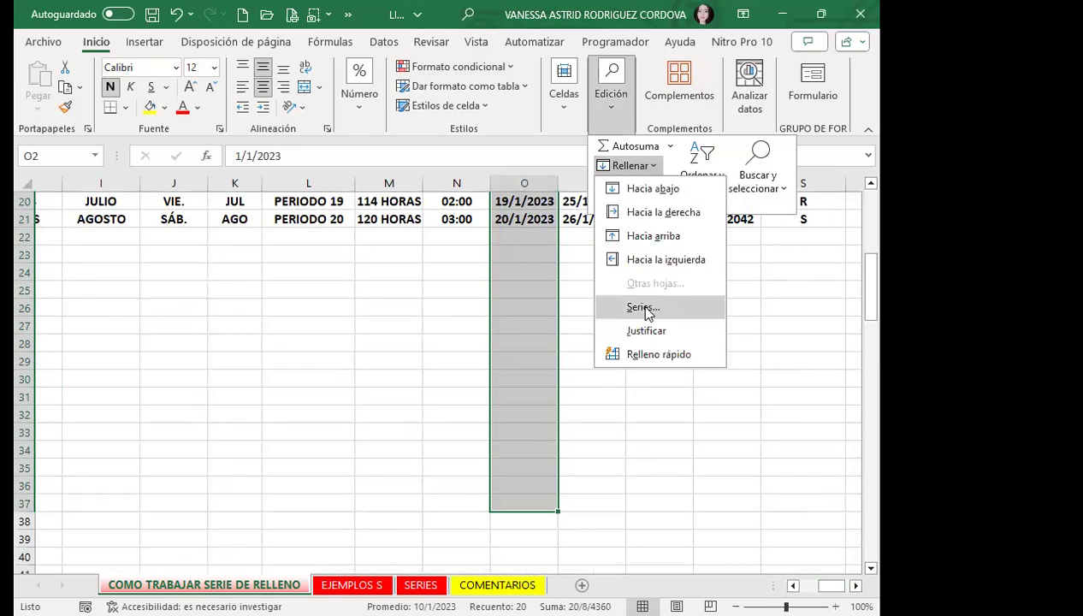
pyautogui.click(644, 308)
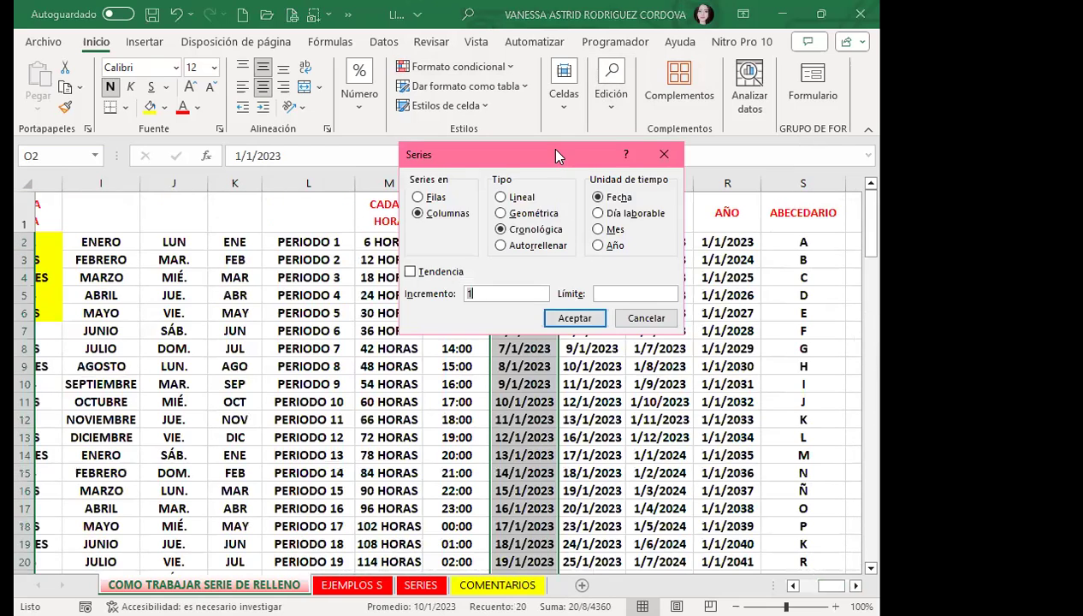
pyautogui.moveTo(556, 154); pyautogui.dragTo(419, 136)
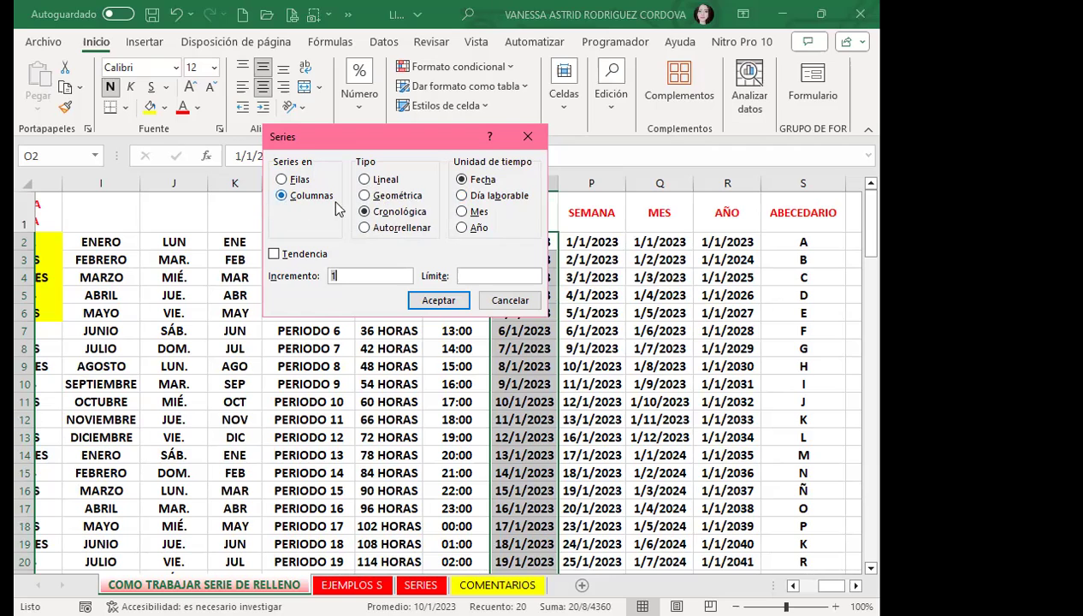
pyautogui.click(528, 137)
pyautogui.click(428, 312)
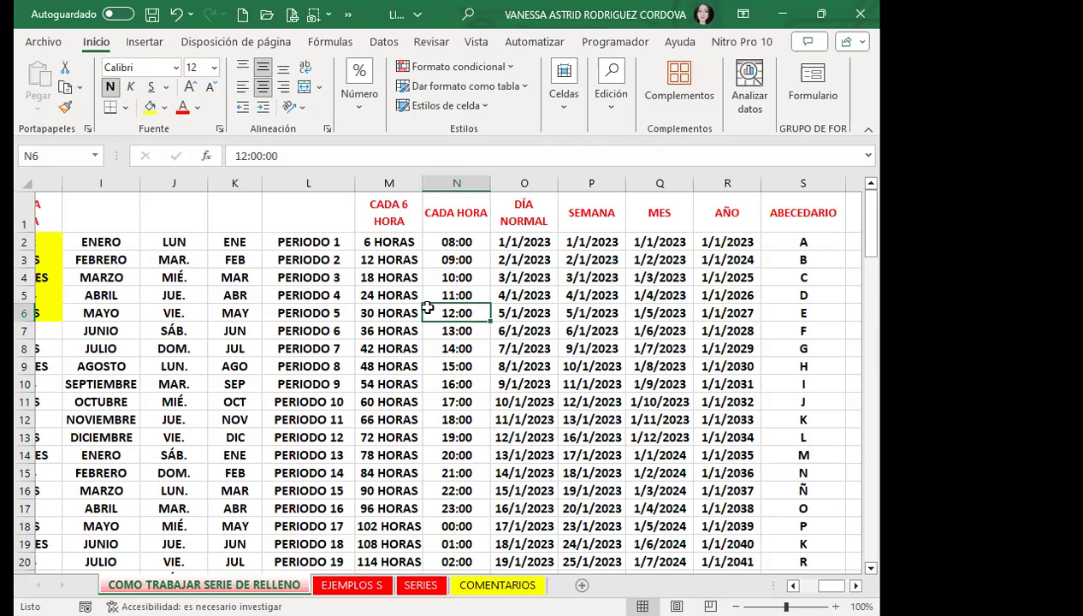
pyautogui.click(351, 366)
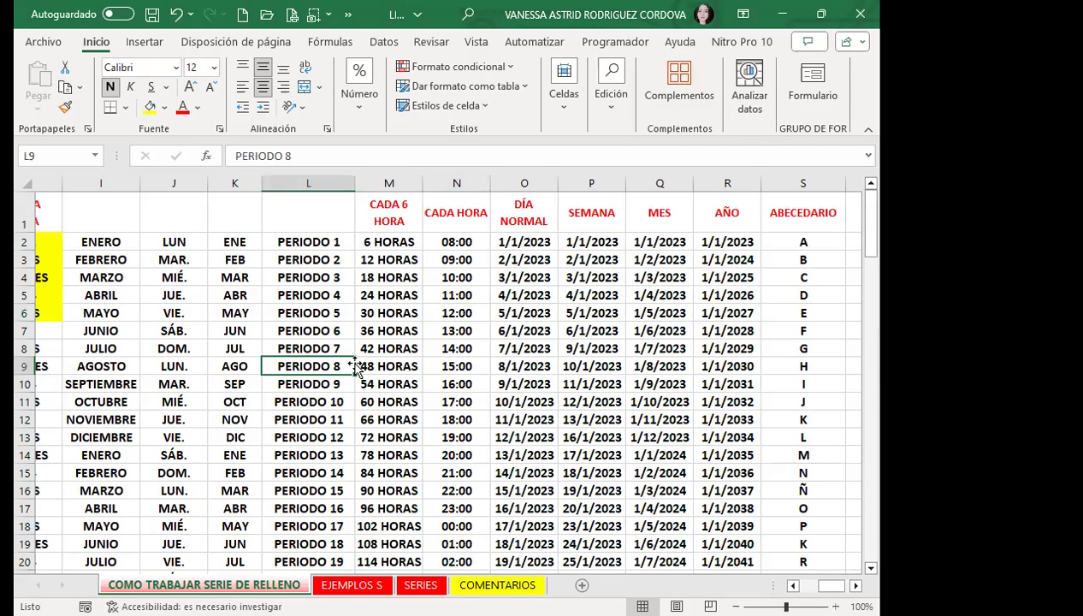